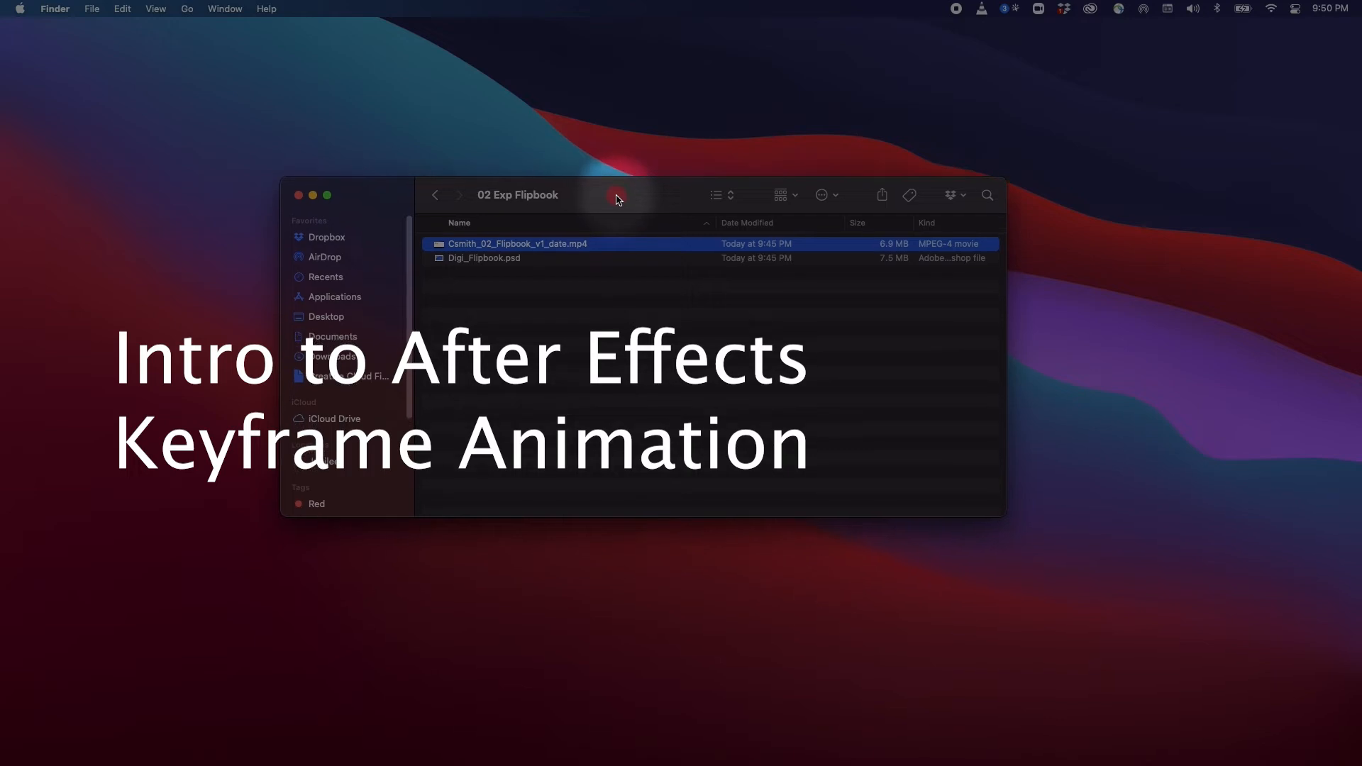
Preview the Digi_Flipbook.psd file in the 02 Exp Flipbook folder
{"action": "left_click", "coordinate": [528, 259]}
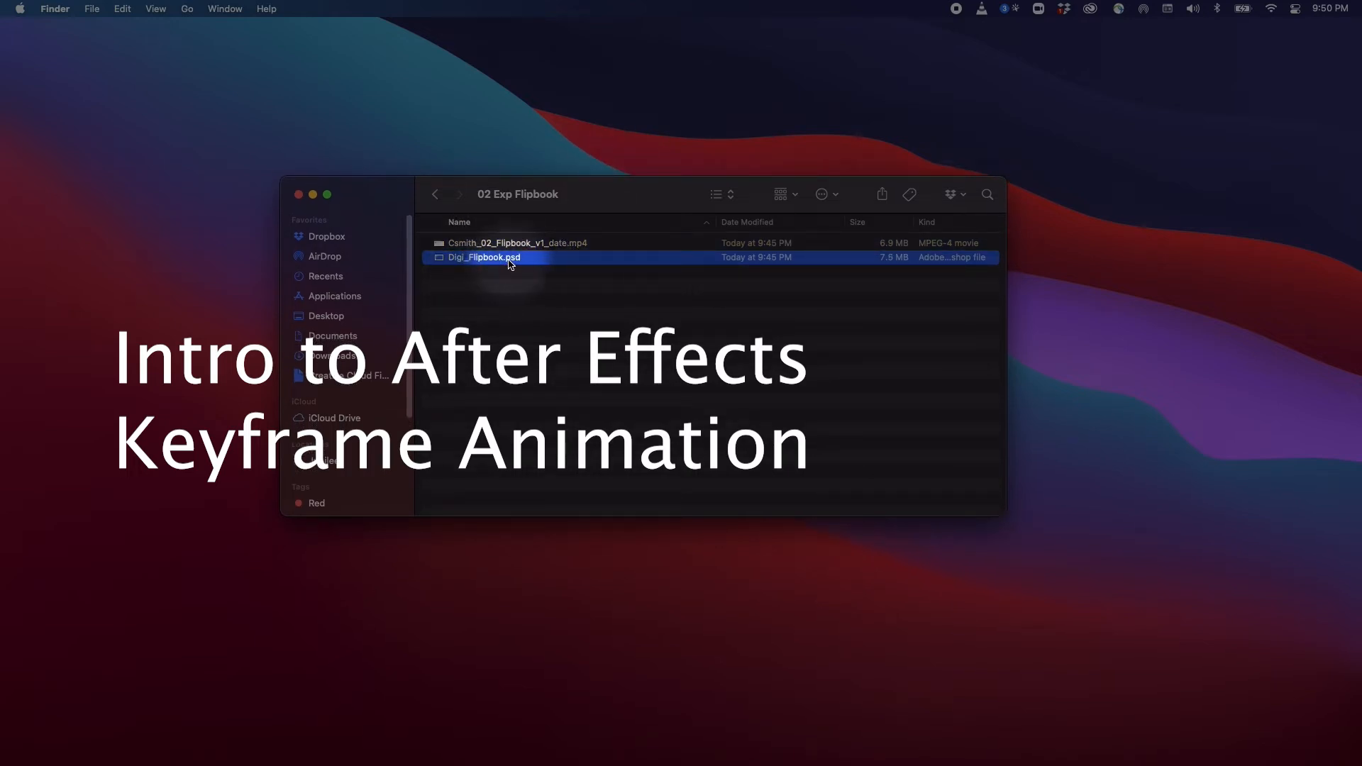
{"action": "key", "text": "space"}
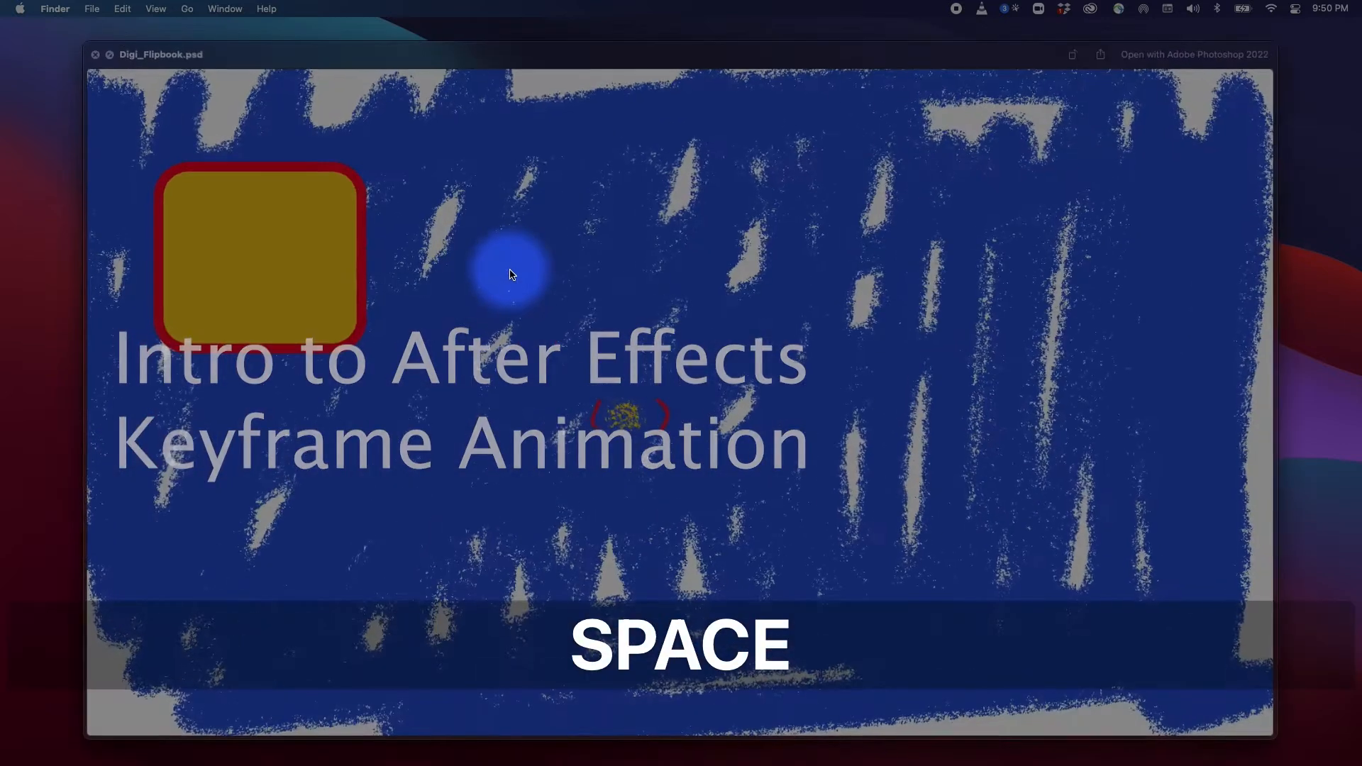
{"action": "key", "text": "space"}
{"action": "left_click_drag", "start_coordinate": [638, 190], "coordinate": [653, 205]}
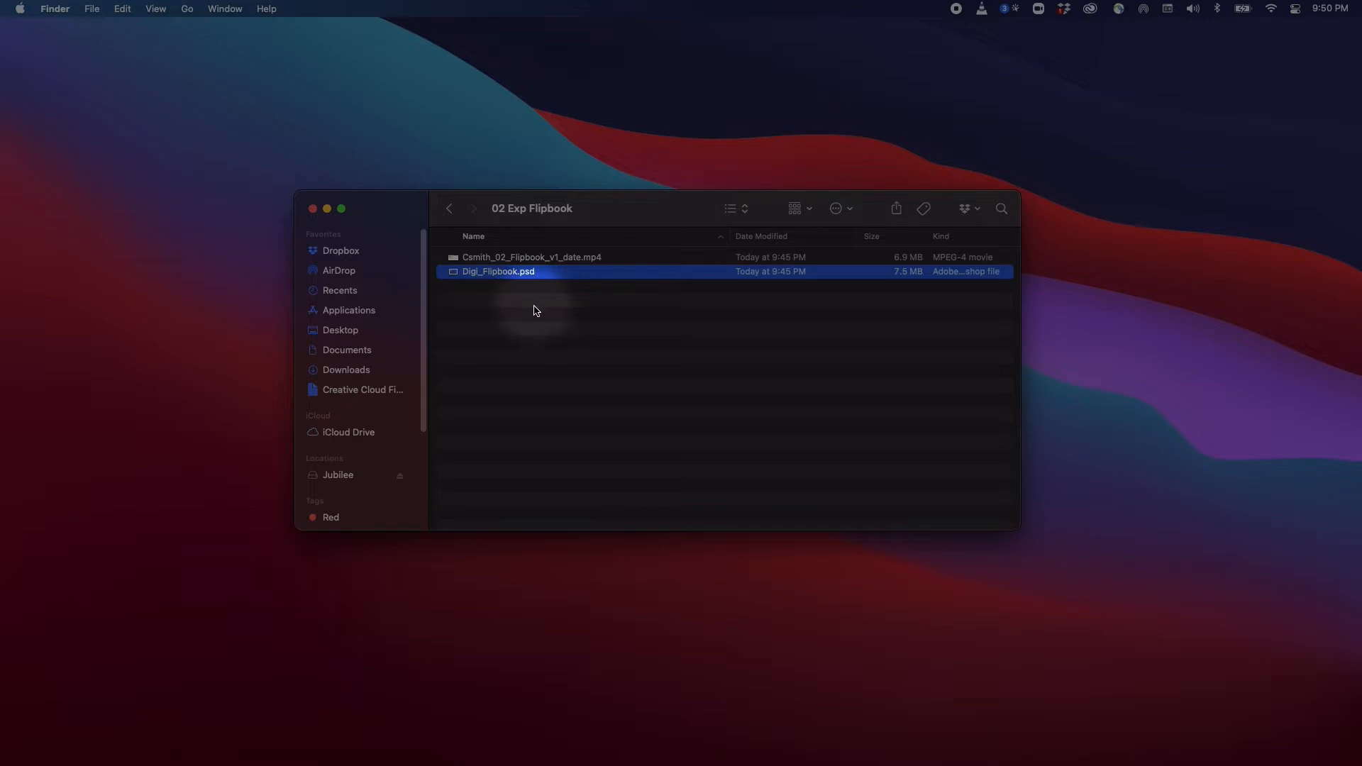
Preview the Csmith_02_Flipbook_v1_date.mp4 movie in the same folder
{"action": "left_click", "coordinate": [574, 258]}
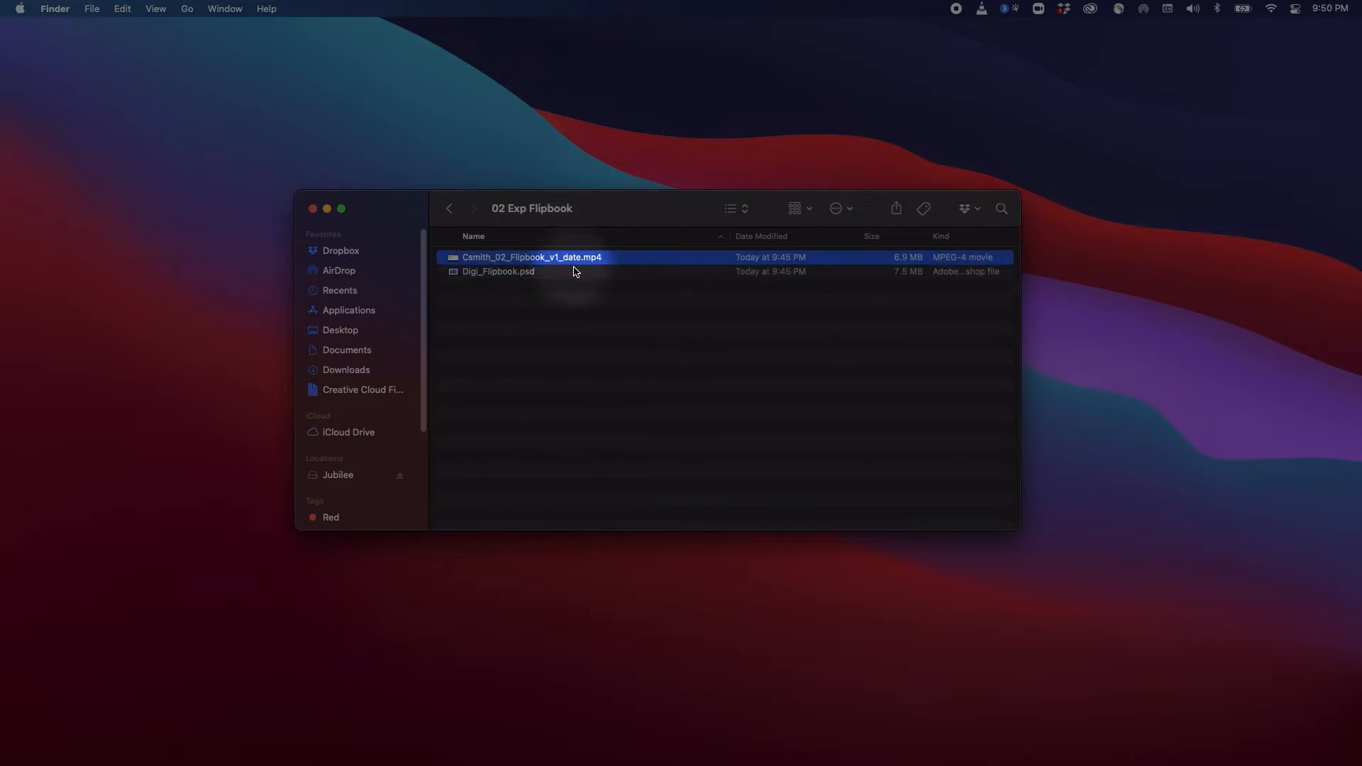
{"action": "key", "text": "space"}
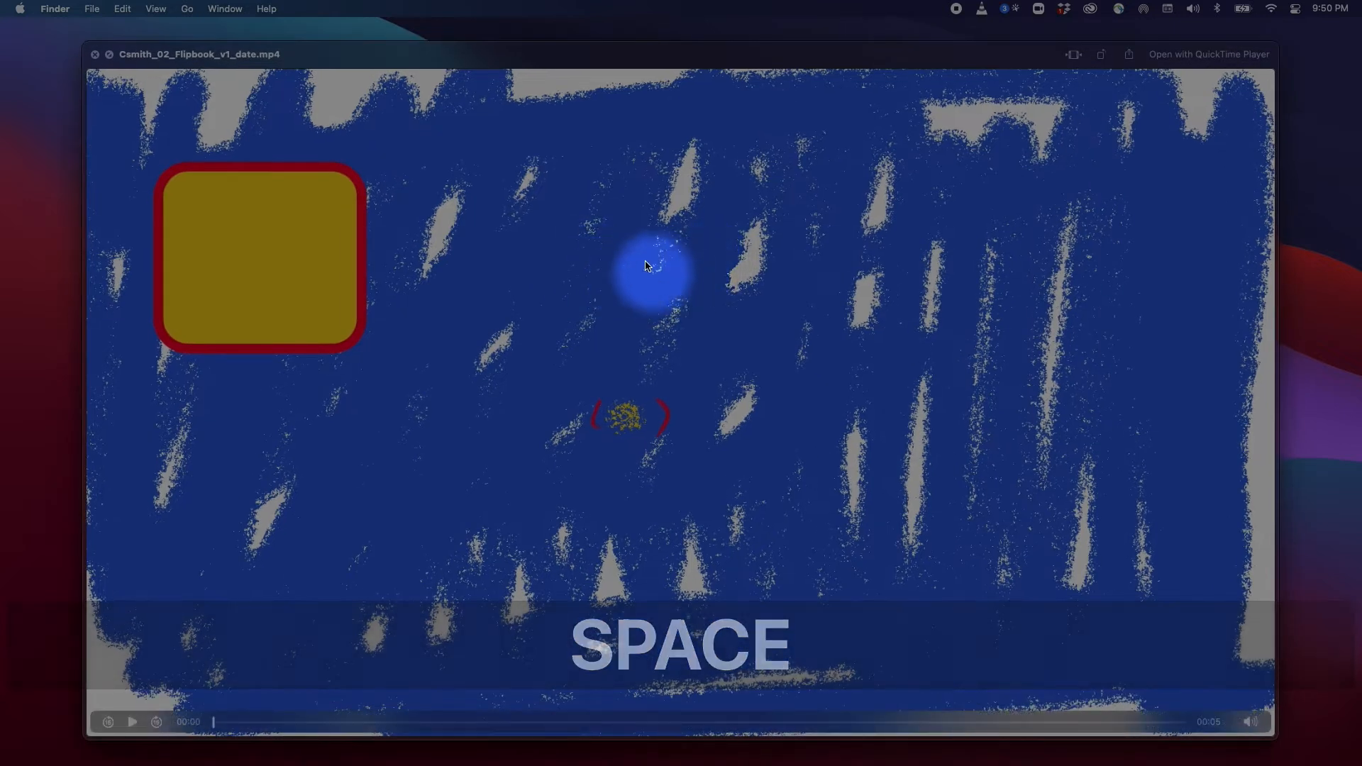
{"action": "key", "text": "space"}
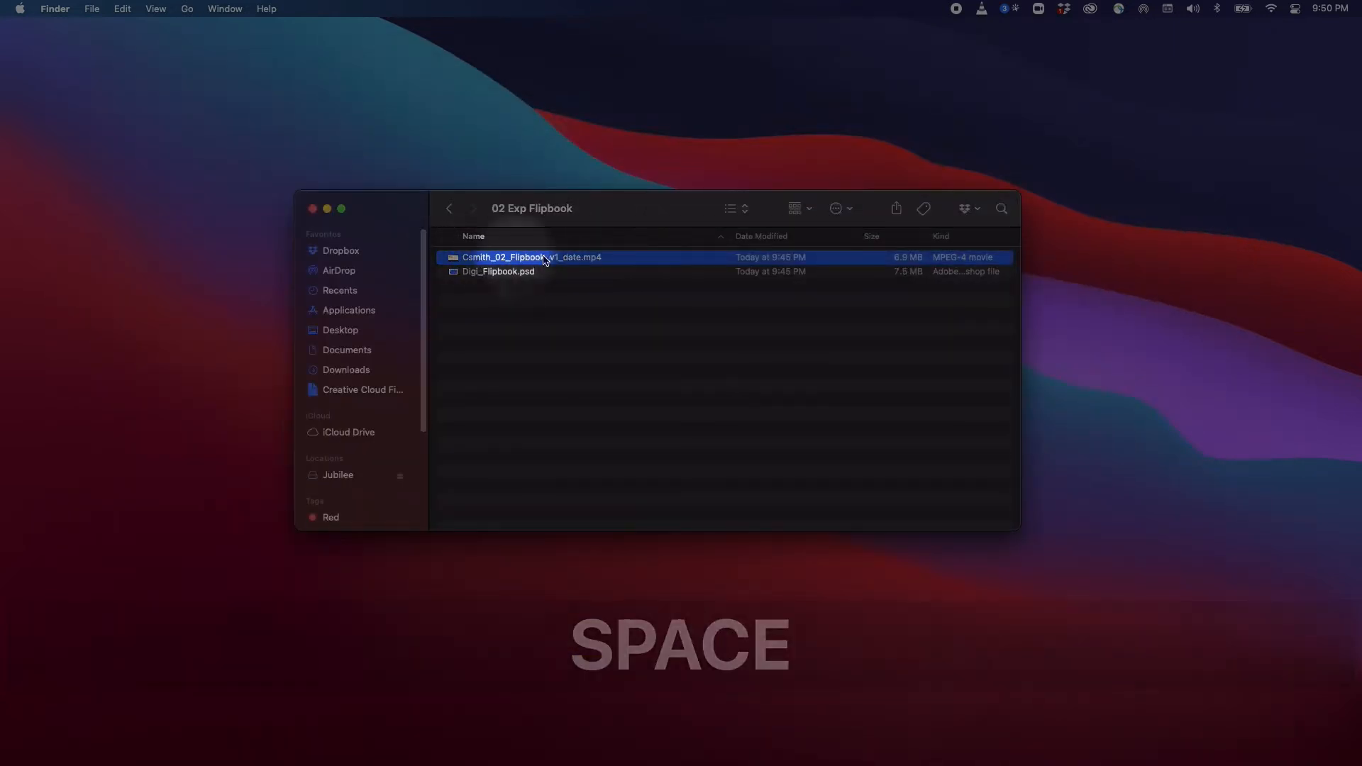
{"action": "left_click", "coordinate": [542, 325]}
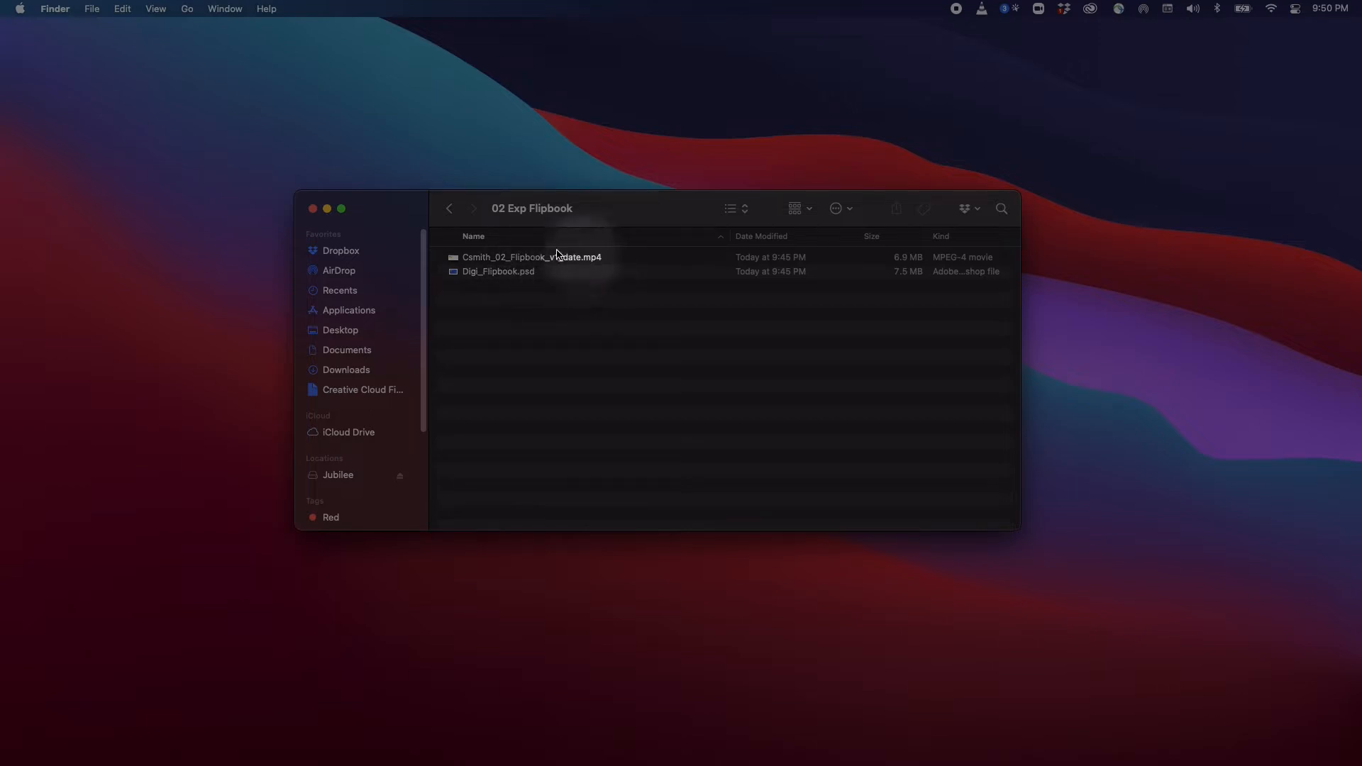
{"action": "left_click", "coordinate": [533, 273]}
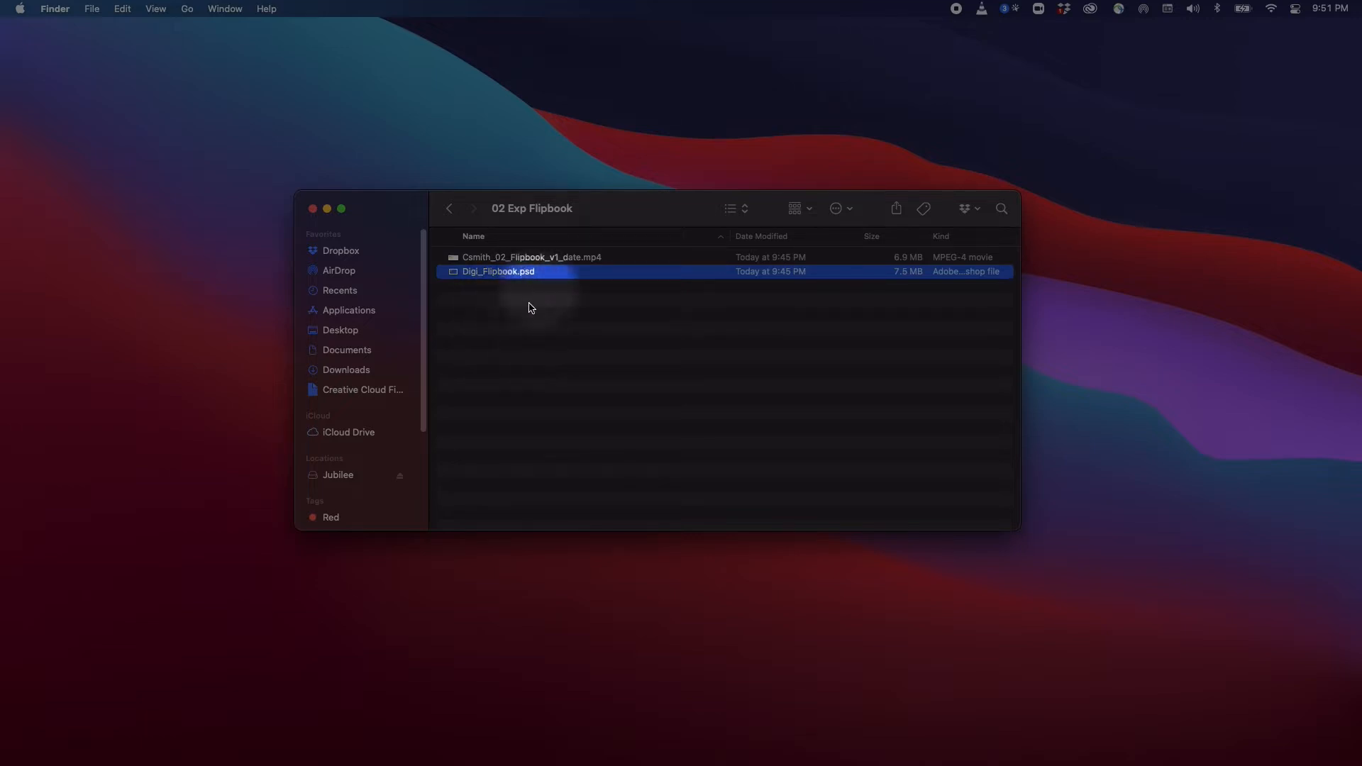
{"action": "left_click_drag", "start_coordinate": [651, 211], "coordinate": [649, 210]}
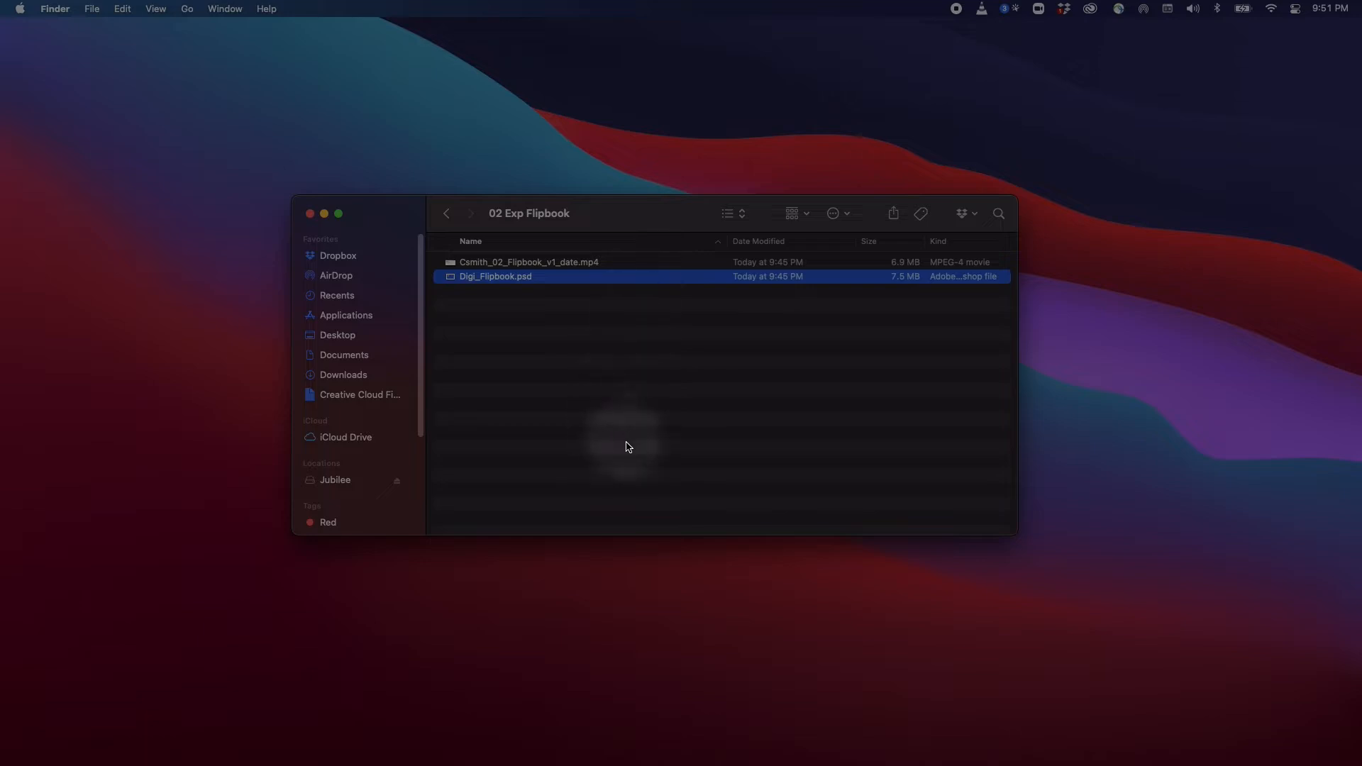
Launch After Effects via Spotlight search for "after" and start a new project
{"action": "key", "text": "super+space"}
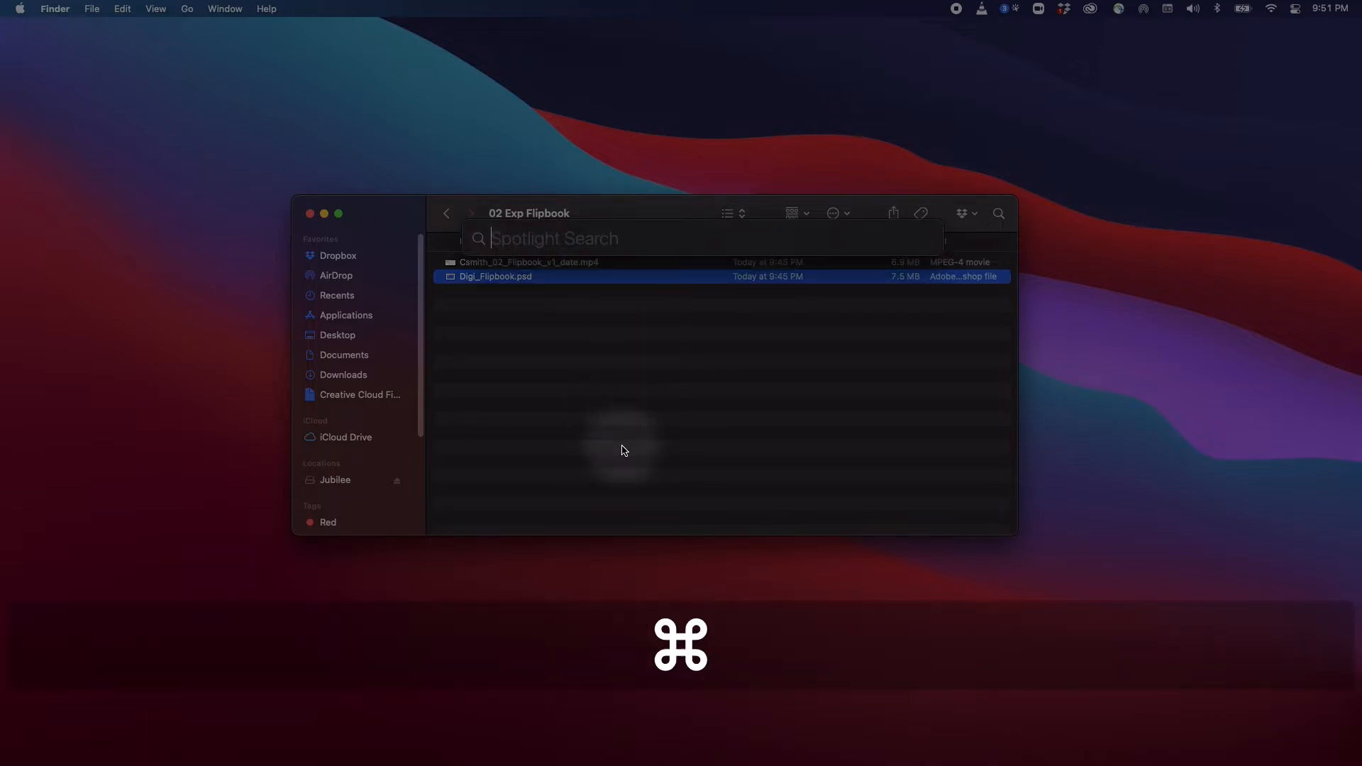
{"action": "type", "text": "after"}
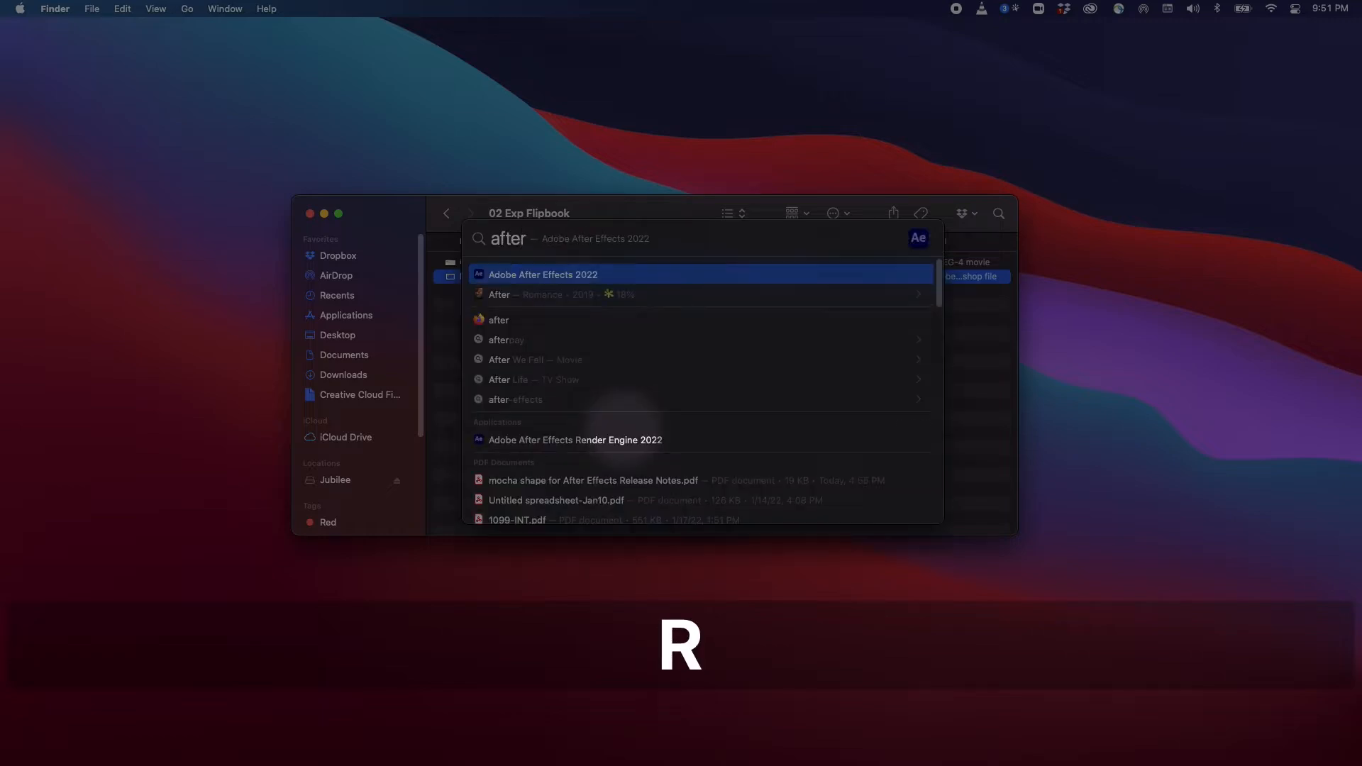
{"action": "key", "text": "Return"}
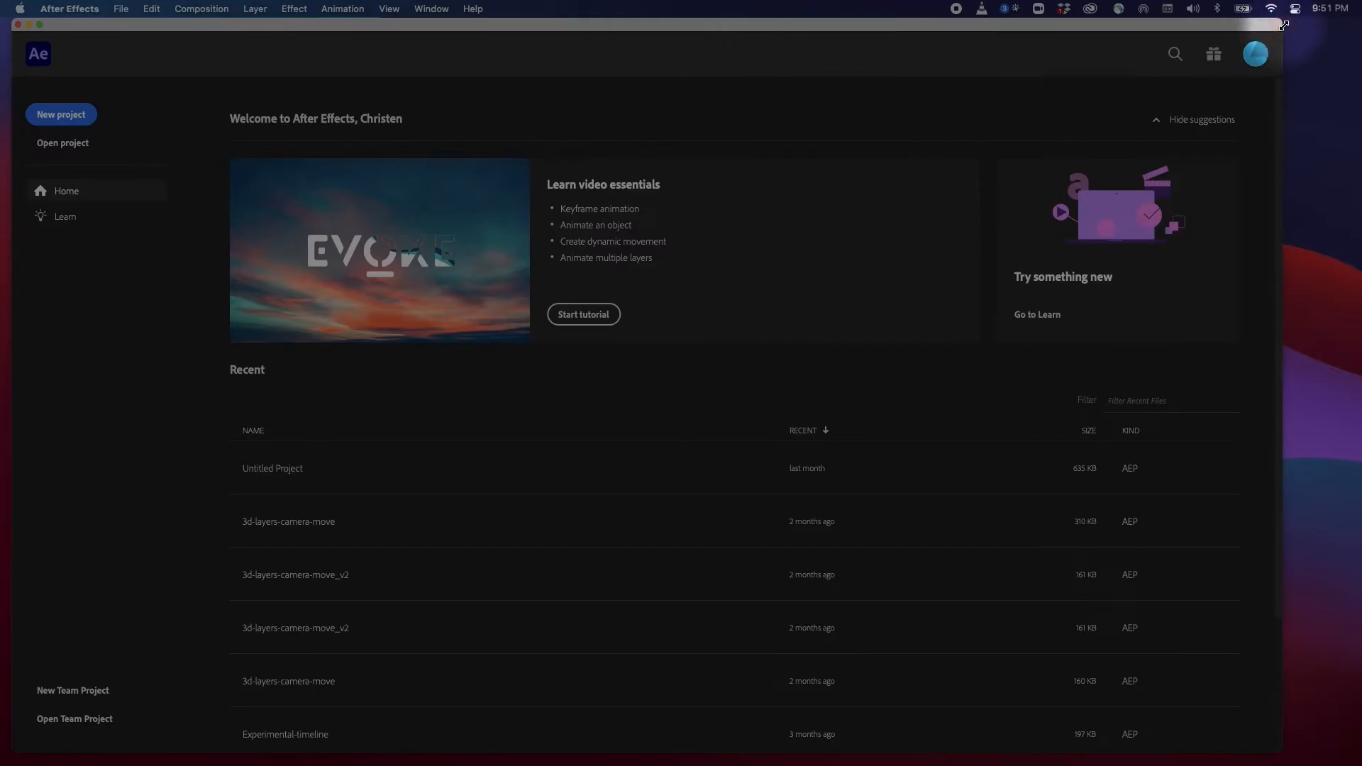
{"action": "left_click_drag", "start_coordinate": [1284, 24], "coordinate": [1343, 26]}
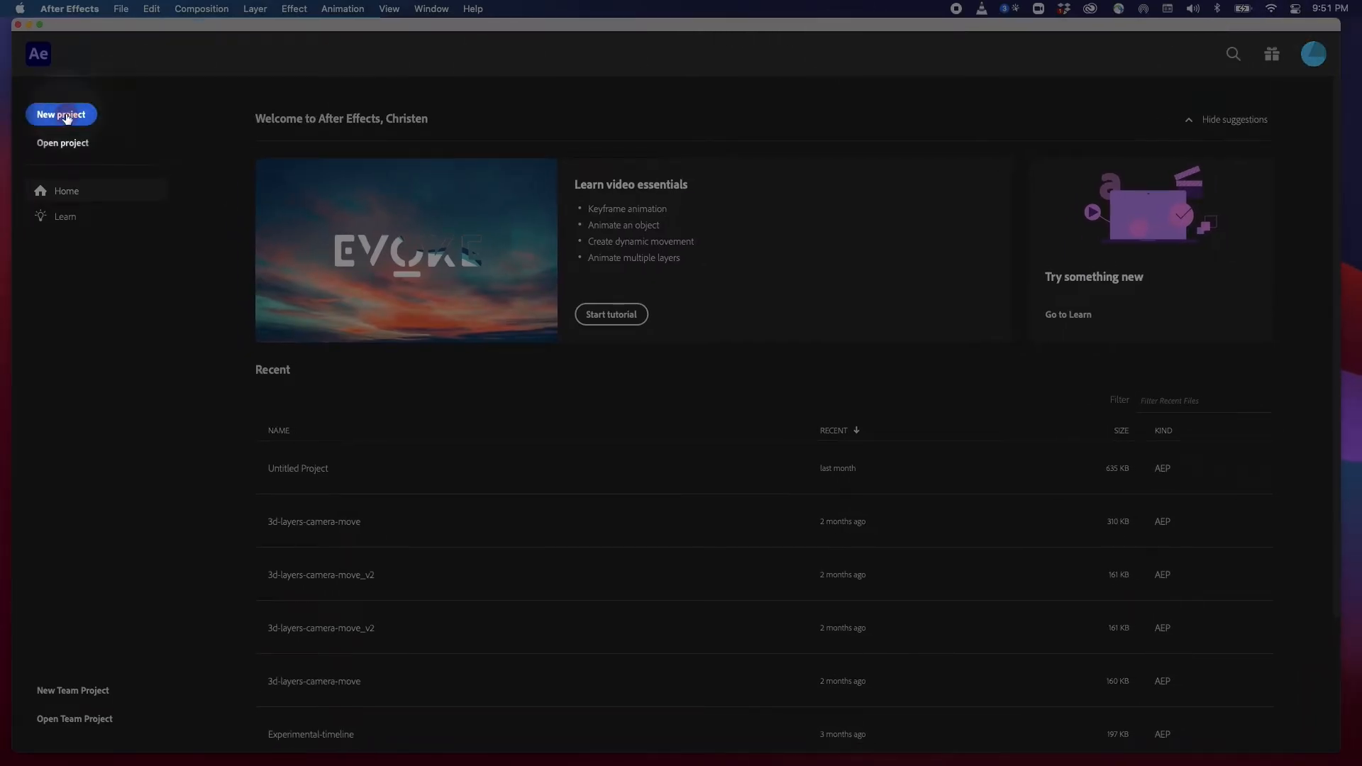
{"action": "left_click", "coordinate": [66, 116]}
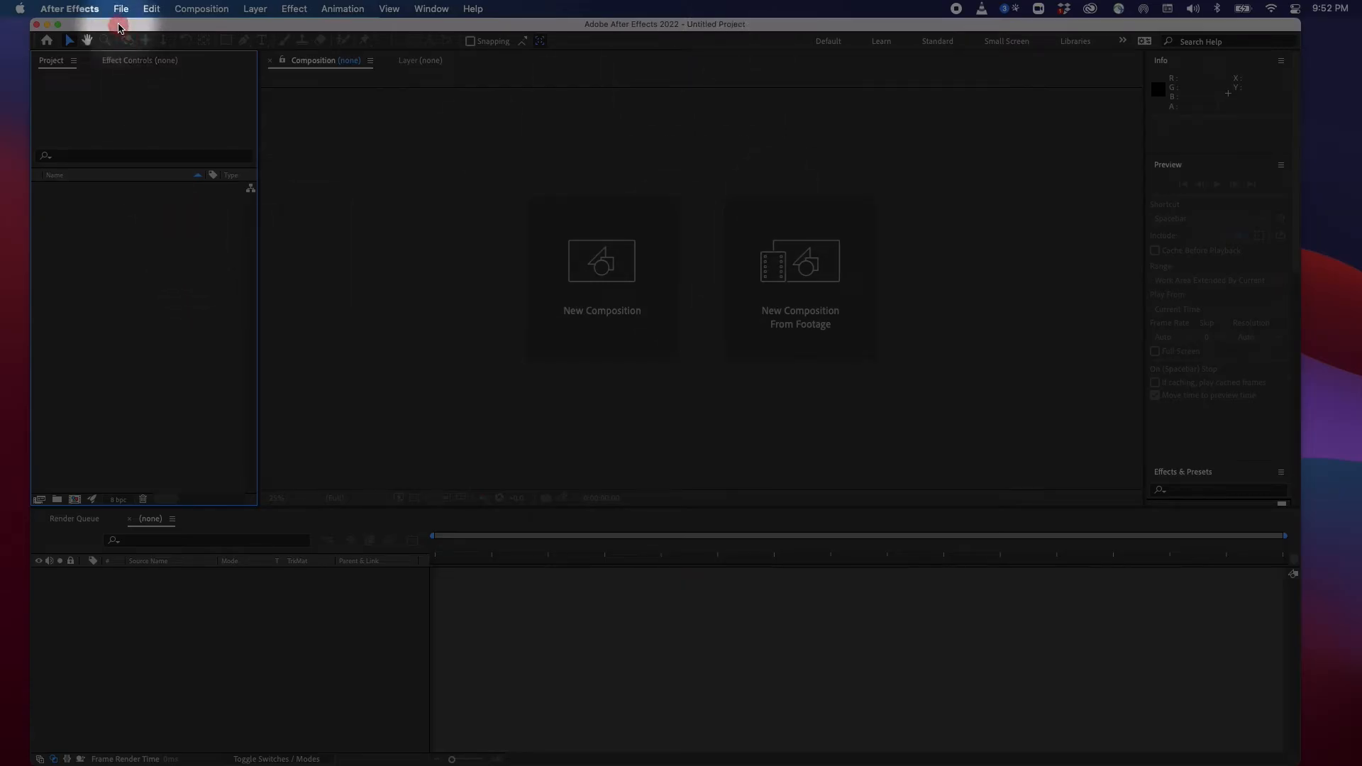
Save the project as Digi_Flipbook.aep in the Intro to Animation > 02 Exp Flipbook folder
{"action": "left_click", "coordinate": [121, 10]}
{"action": "mouse_move", "coordinate": [281, 162]}
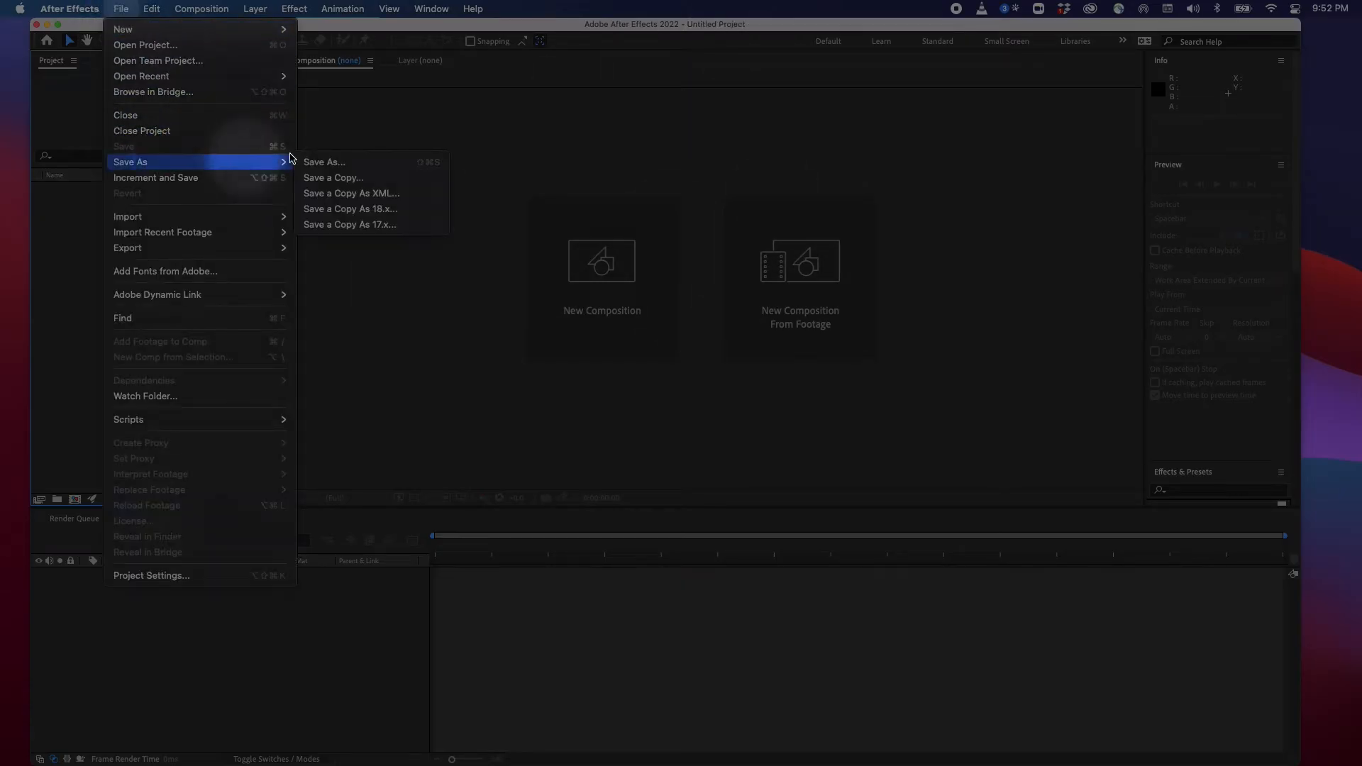
{"action": "left_click", "coordinate": [341, 163]}
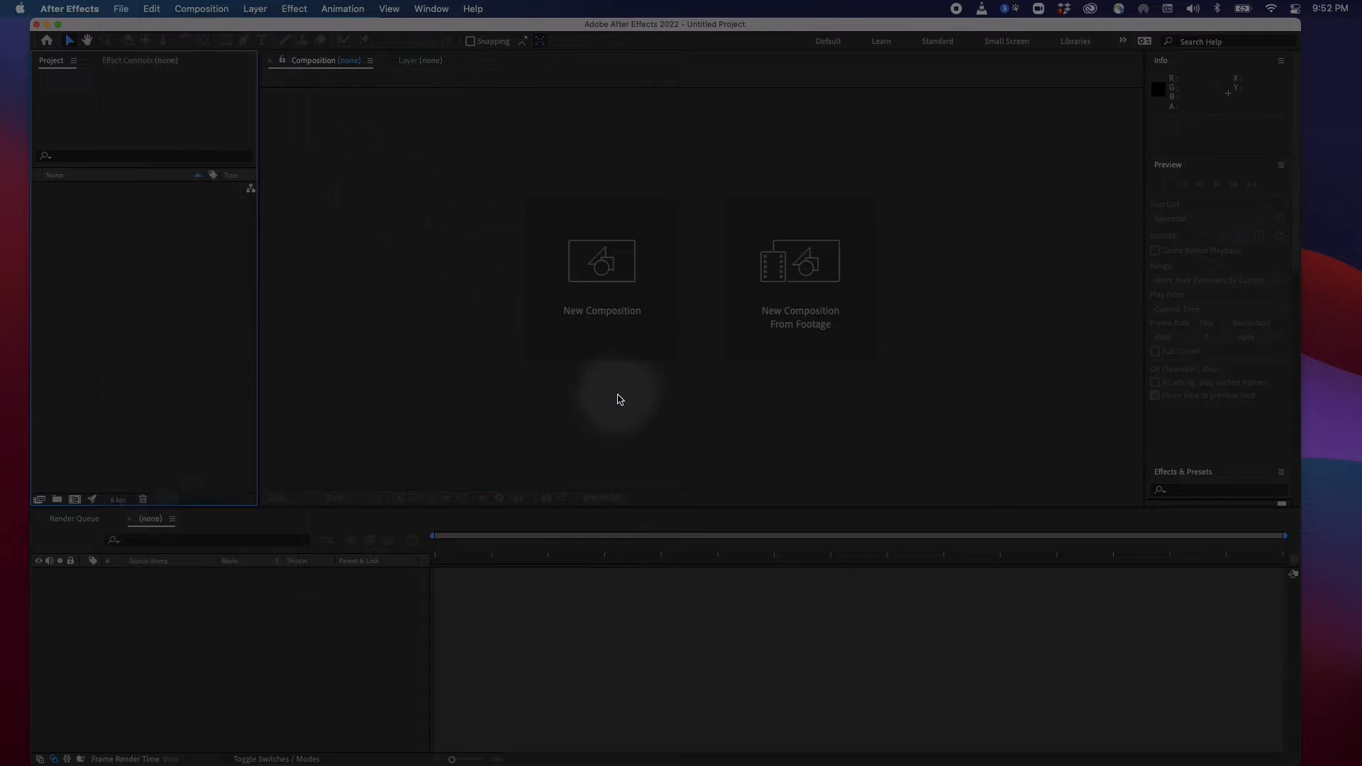
{"action": "left_click", "coordinate": [382, 372]}
{"action": "left_click", "coordinate": [518, 287]}
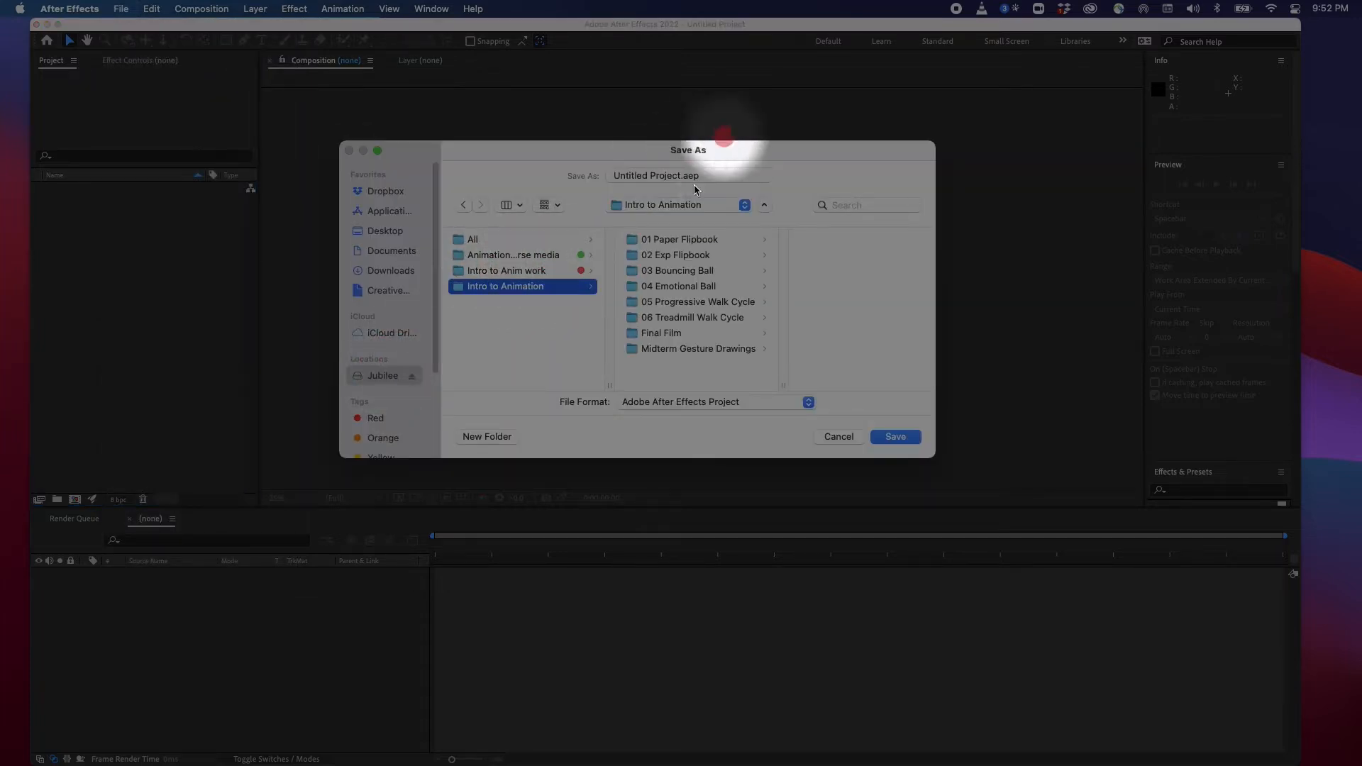
{"action": "left_click", "coordinate": [674, 255]}
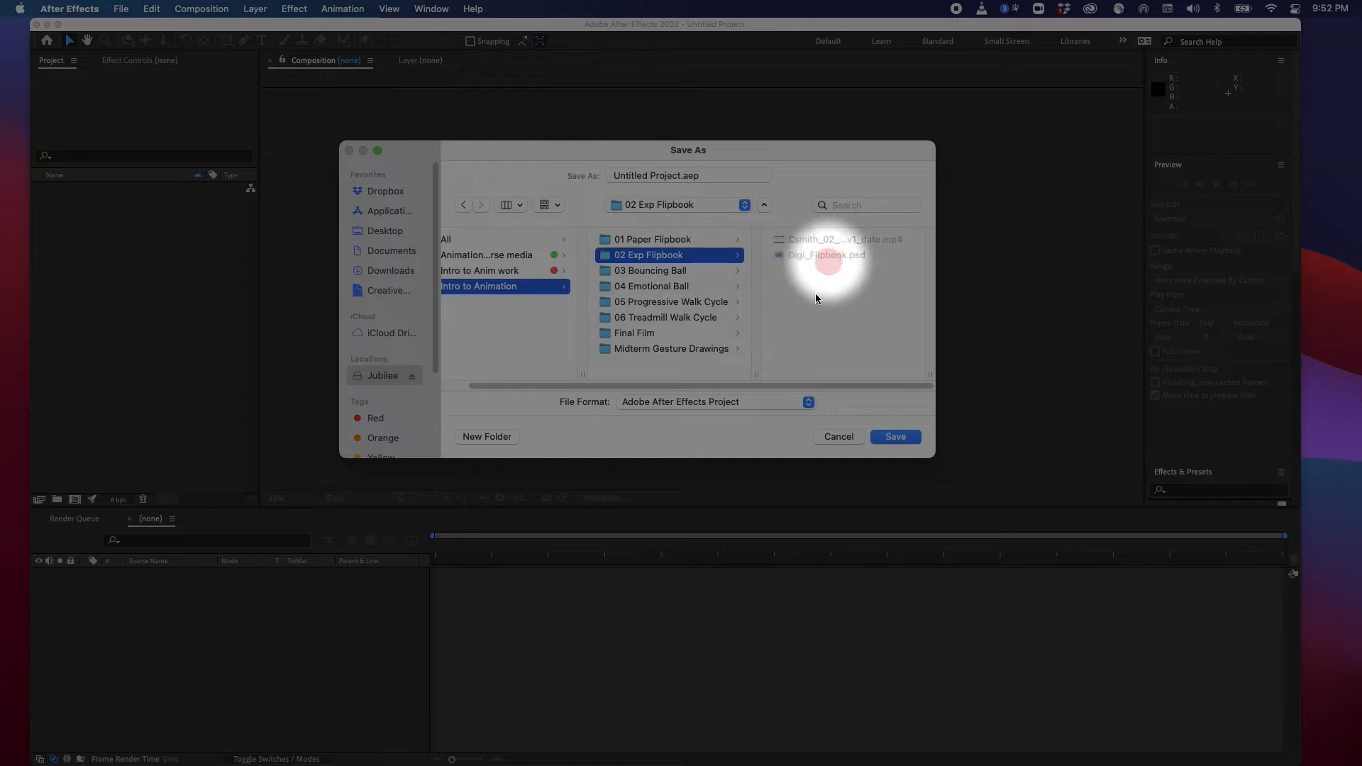
{"action": "left_click", "coordinate": [558, 178]}
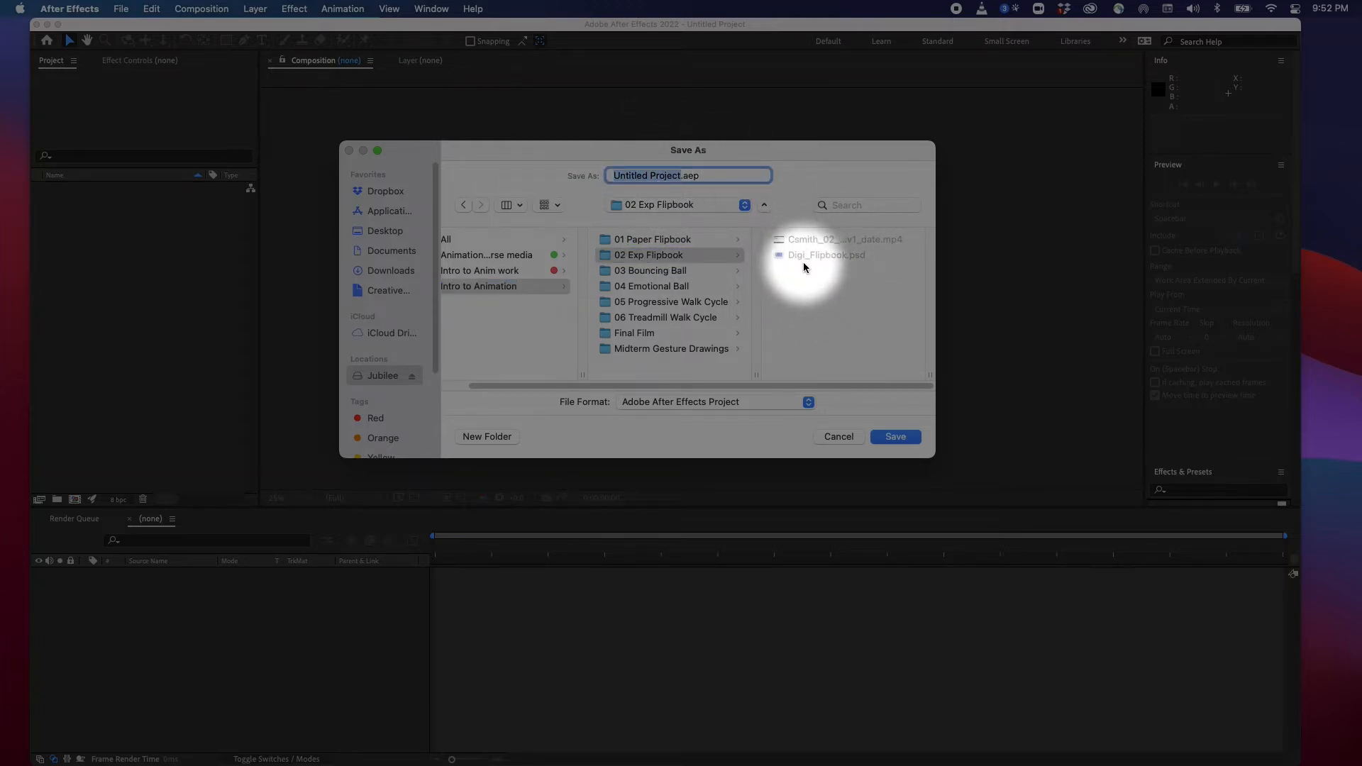
{"action": "type", "text": "Digi"}
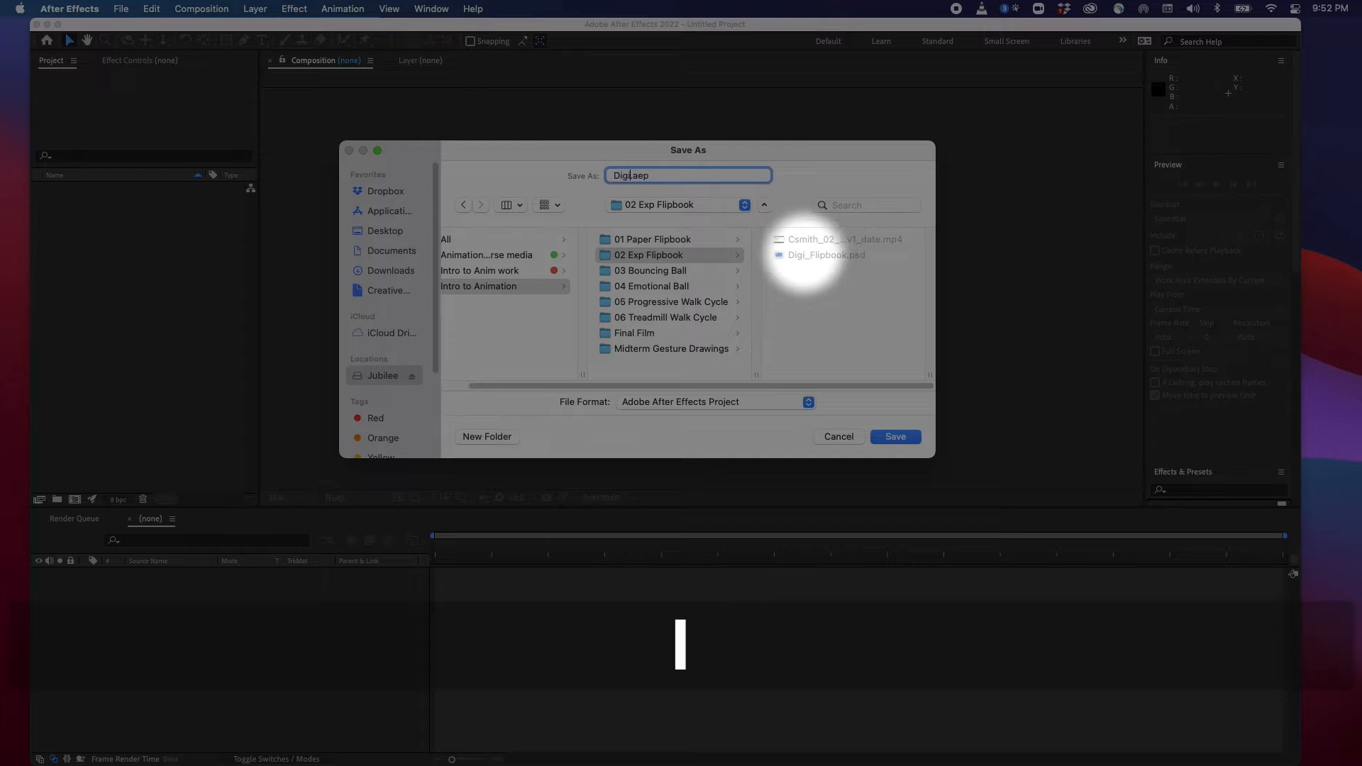
{"action": "type", "text": "_Flipbook"}
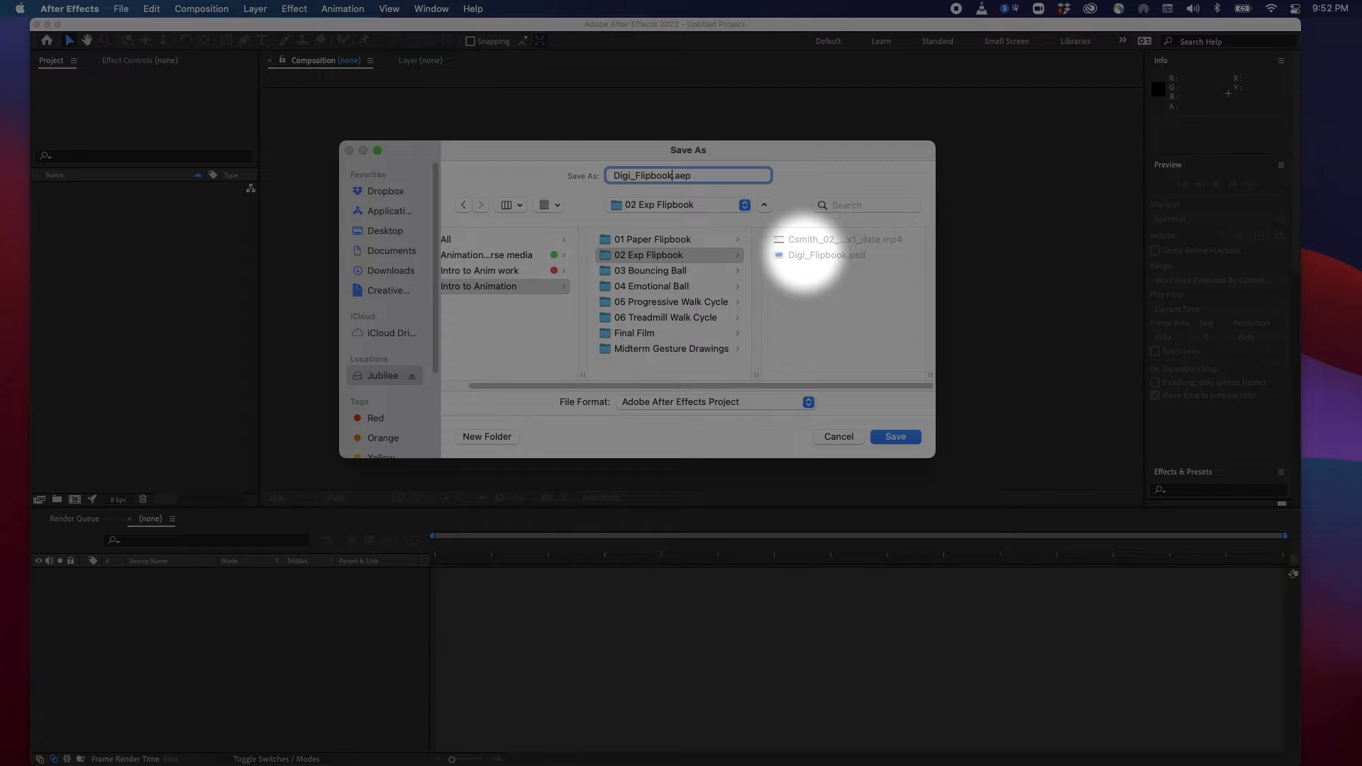
{"action": "key", "text": "Return"}
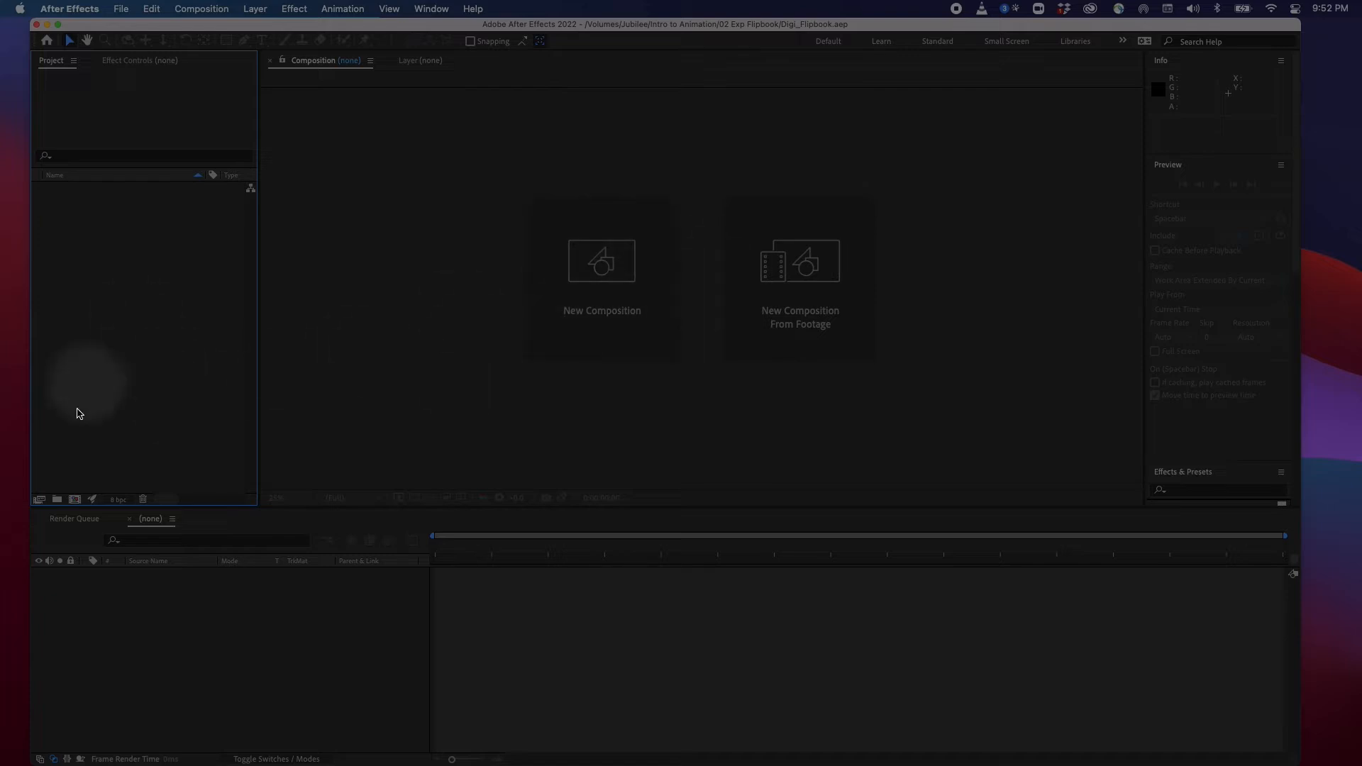
Create a new project folder named Comps
{"action": "left_click", "coordinate": [57, 500]}
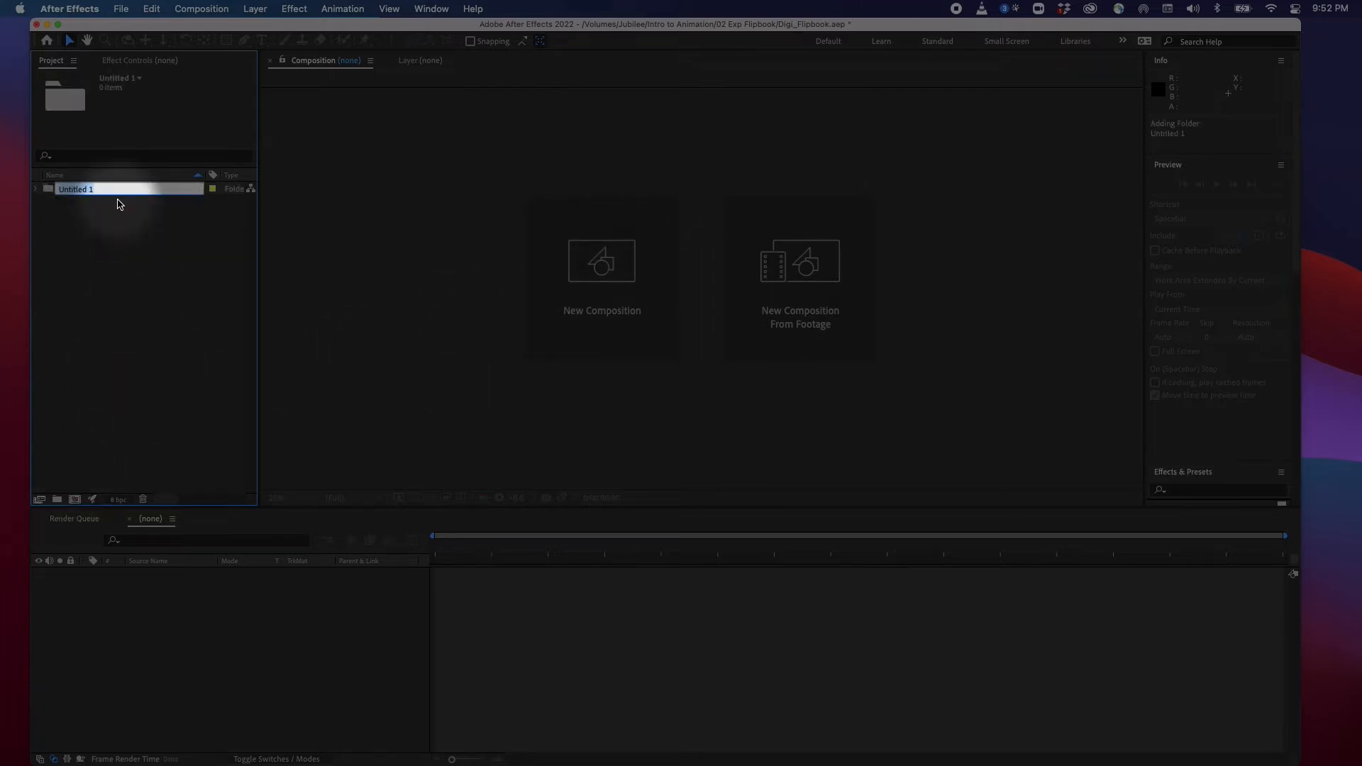
{"action": "type", "text": "Compo"}
{"action": "key", "text": "BackSpace"}
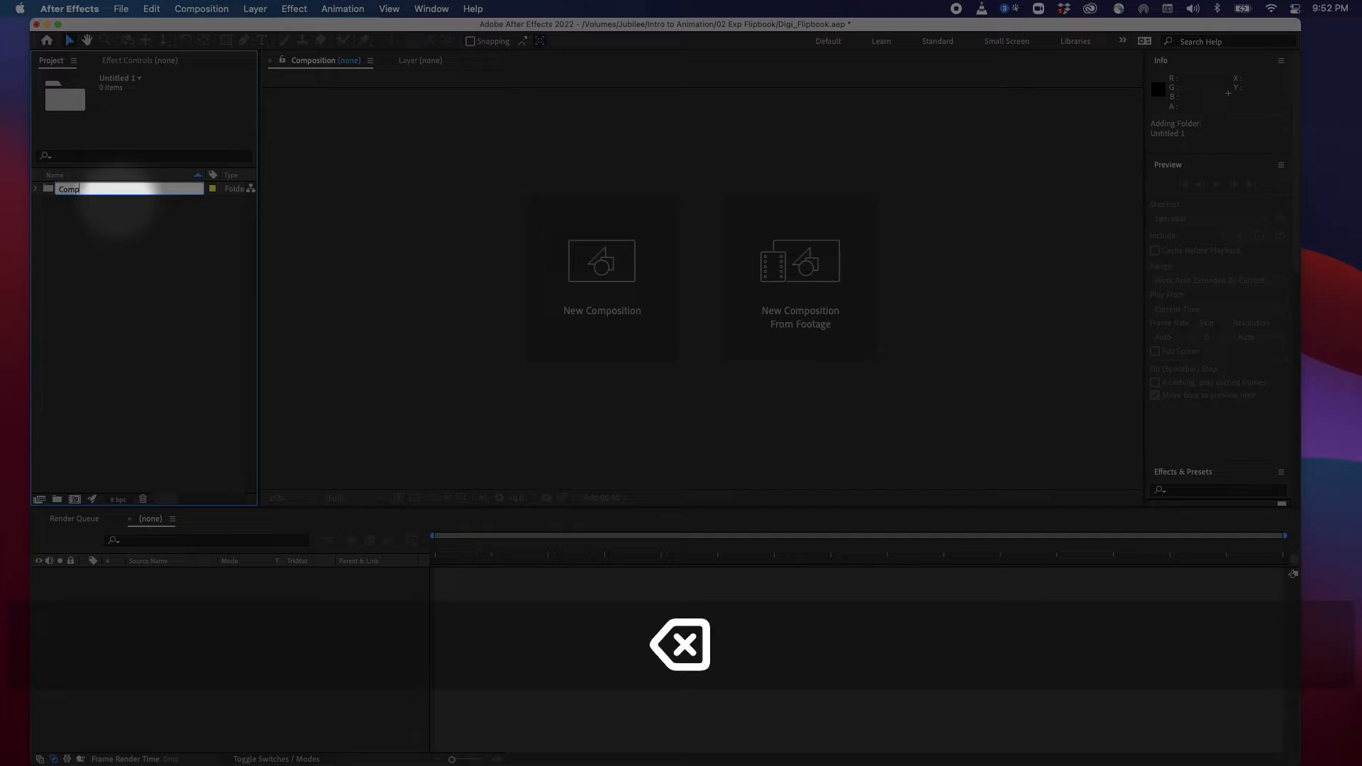
{"action": "type", "text": "s"}
{"action": "key", "text": "Return"}
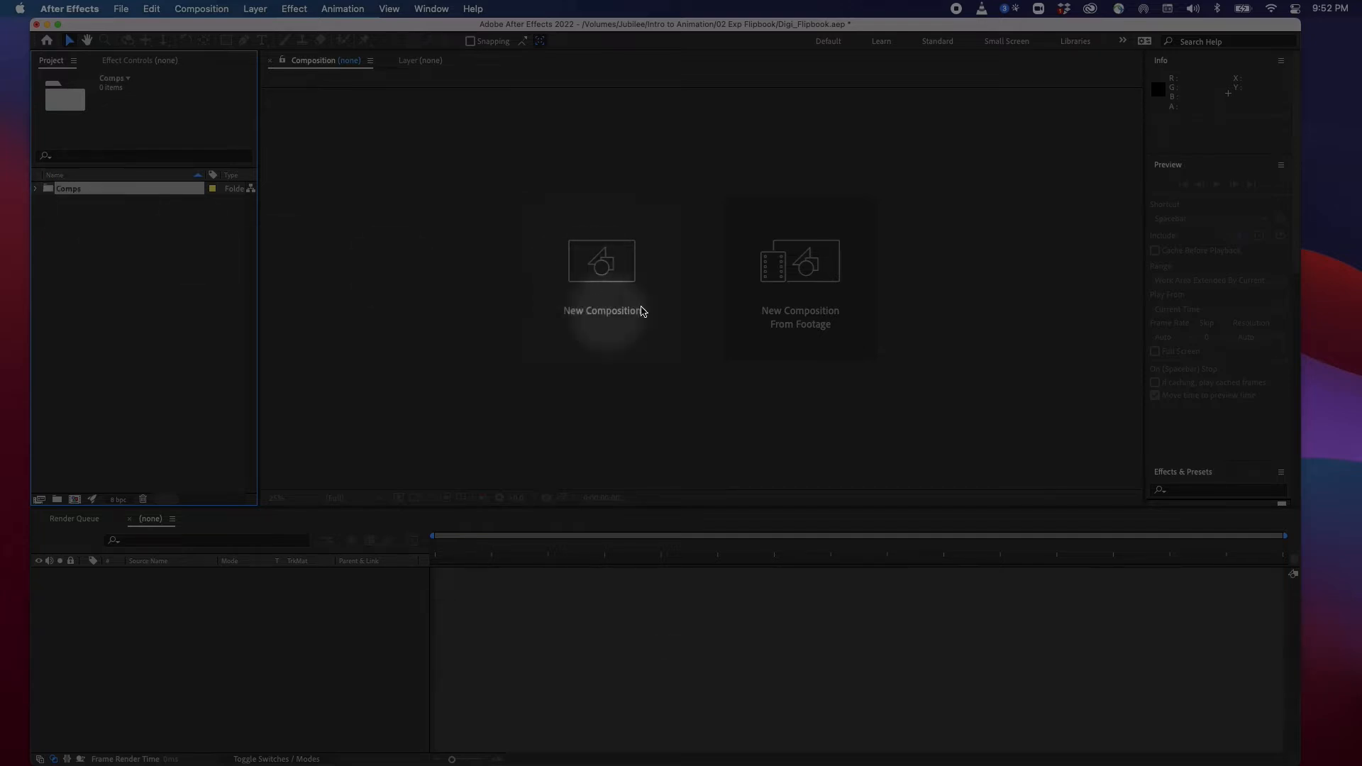
Create a second project folder named Elements
{"action": "left_click", "coordinate": [101, 251]}
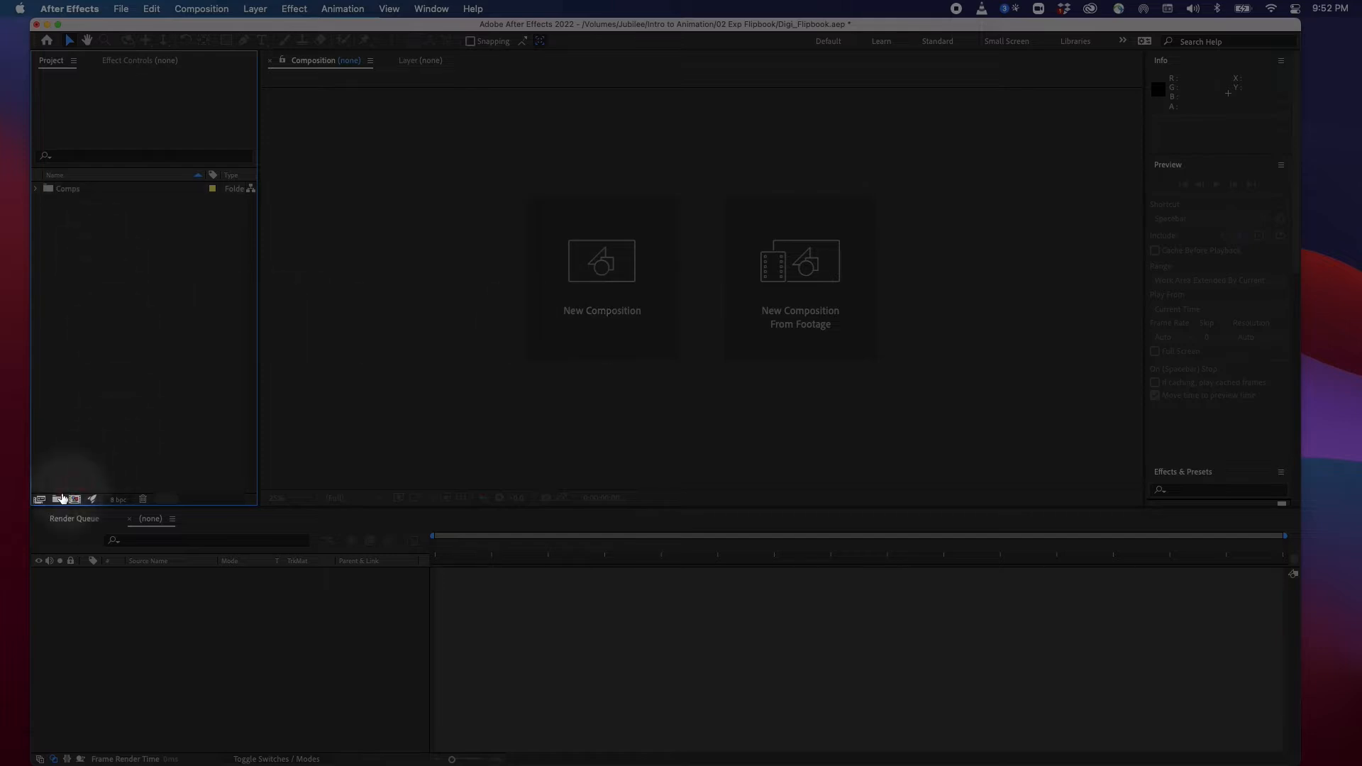
{"action": "left_click", "coordinate": [58, 499]}
{"action": "type", "text": "Element"}
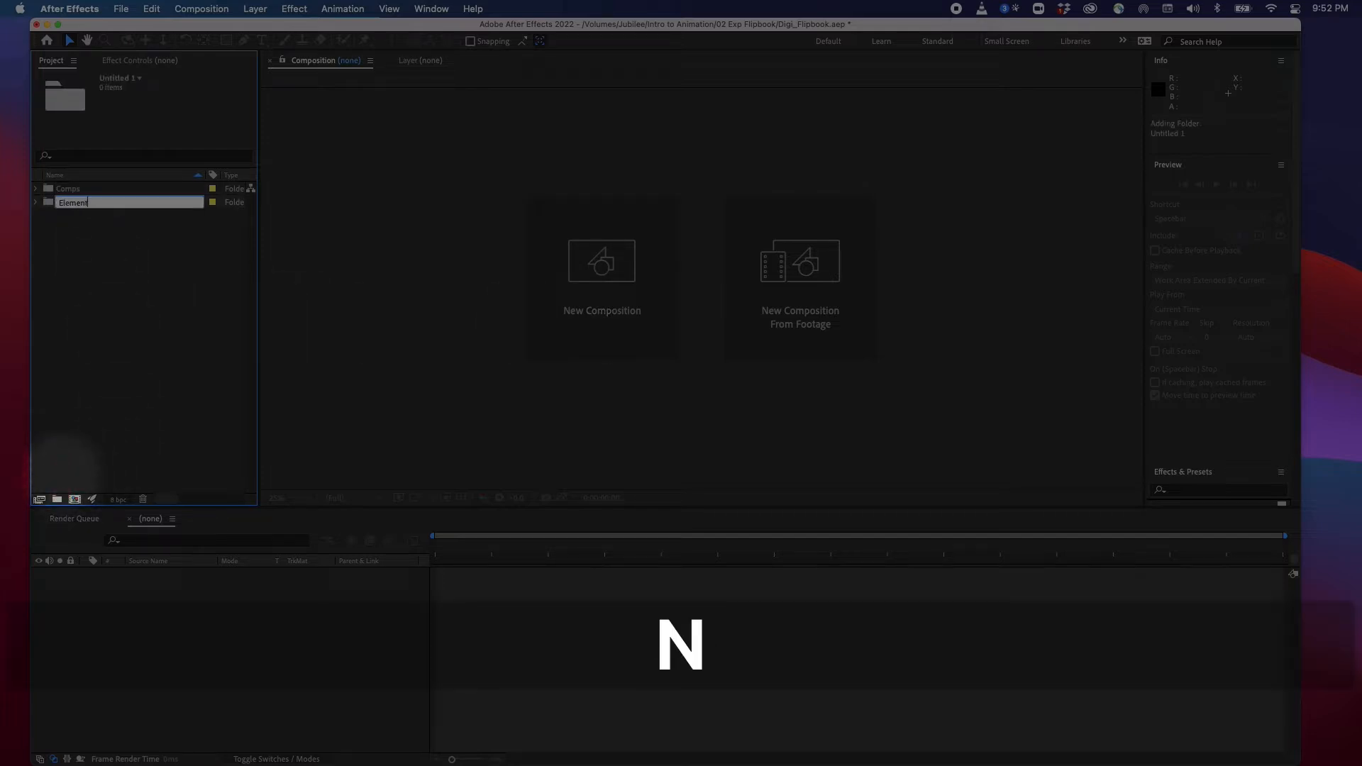
{"action": "type", "text": "s"}
{"action": "key", "text": "Return"}
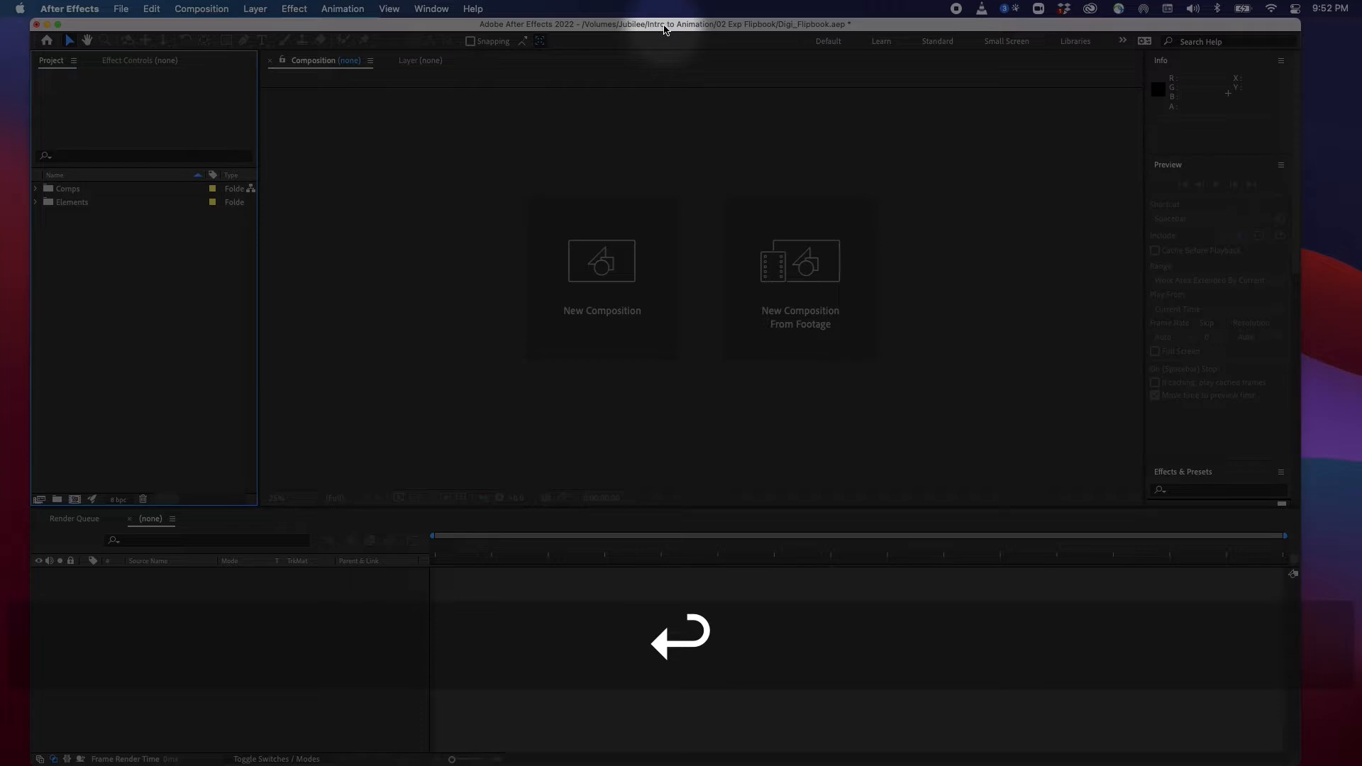
{"action": "left_click_drag", "start_coordinate": [665, 29], "coordinate": [636, 30]}
{"action": "left_click_drag", "start_coordinate": [1271, 24], "coordinate": [1358, 24]}
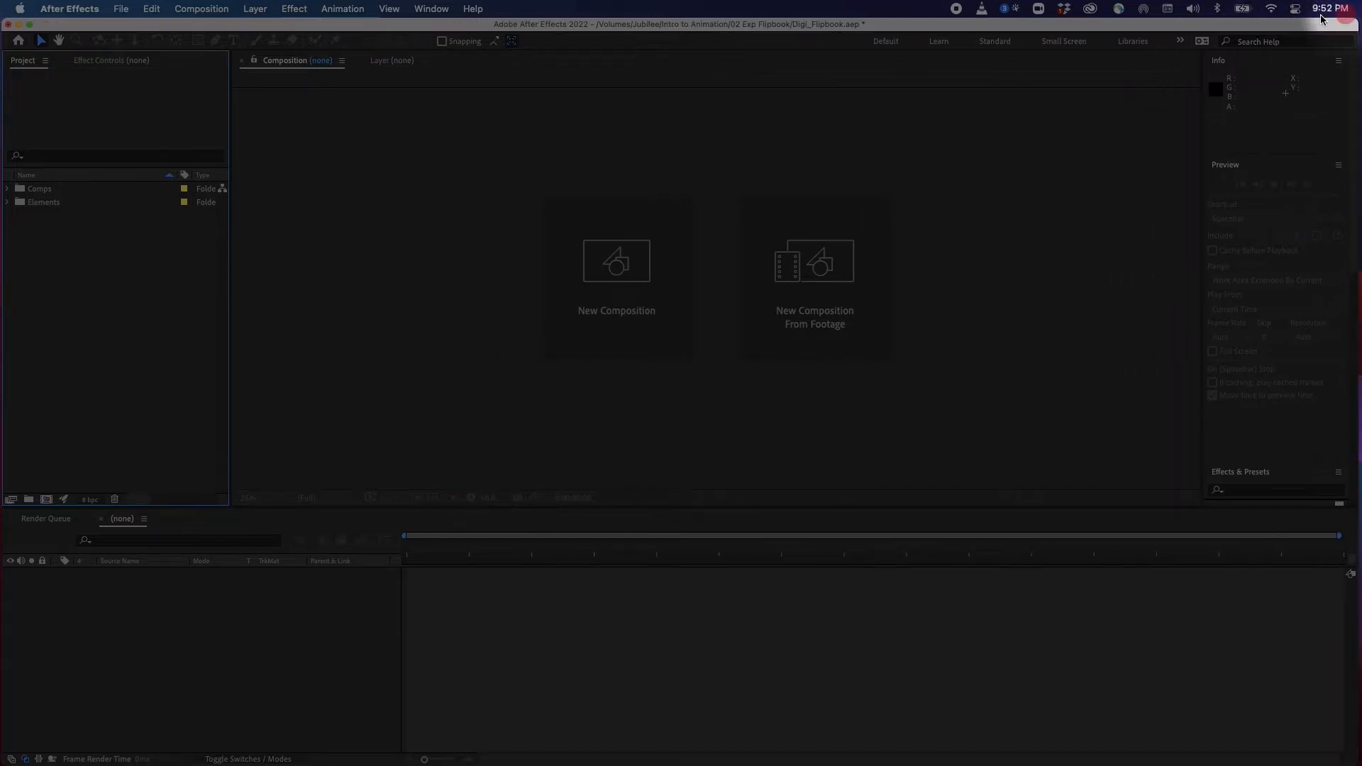
Select the Elements folder and open the import file dialog
{"action": "left_click", "coordinate": [33, 205]}
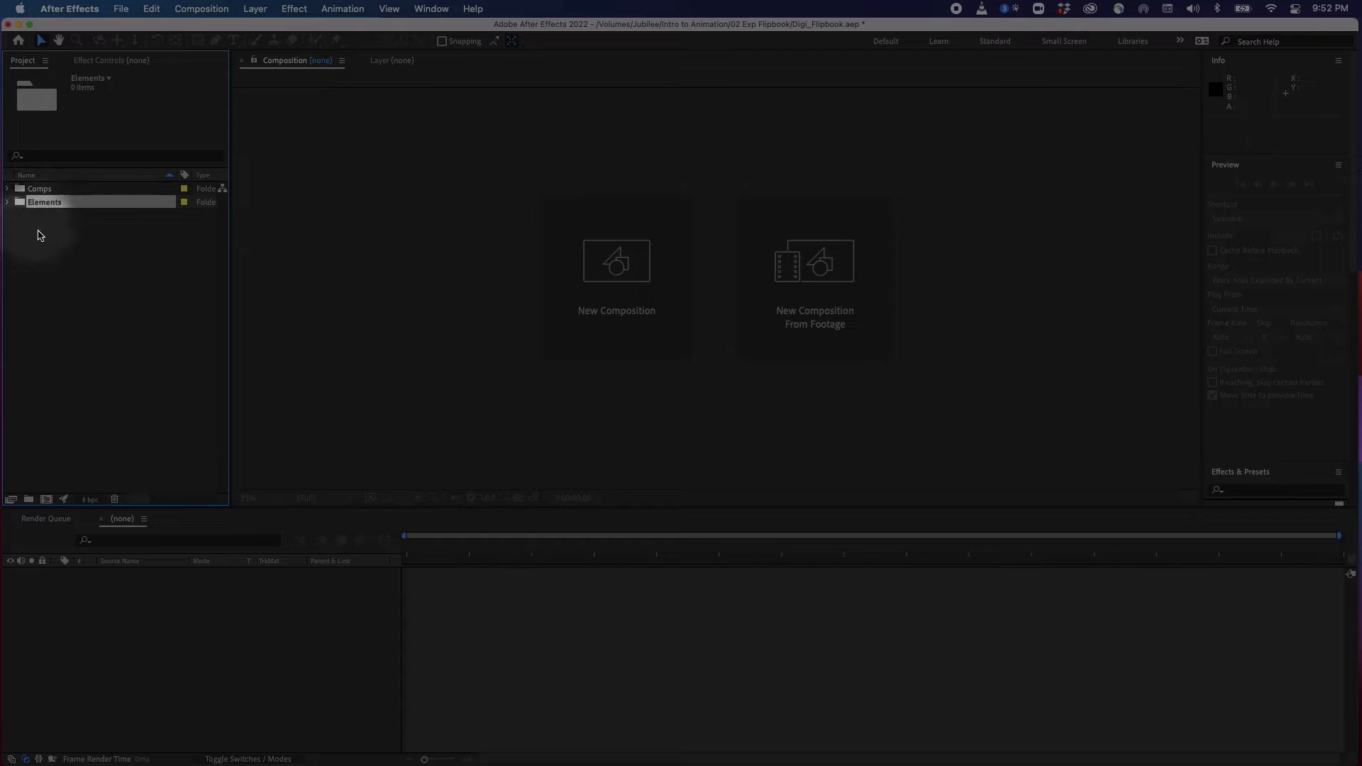
{"action": "left_click", "coordinate": [121, 8]}
{"action": "mouse_move", "coordinate": [123, 28]}
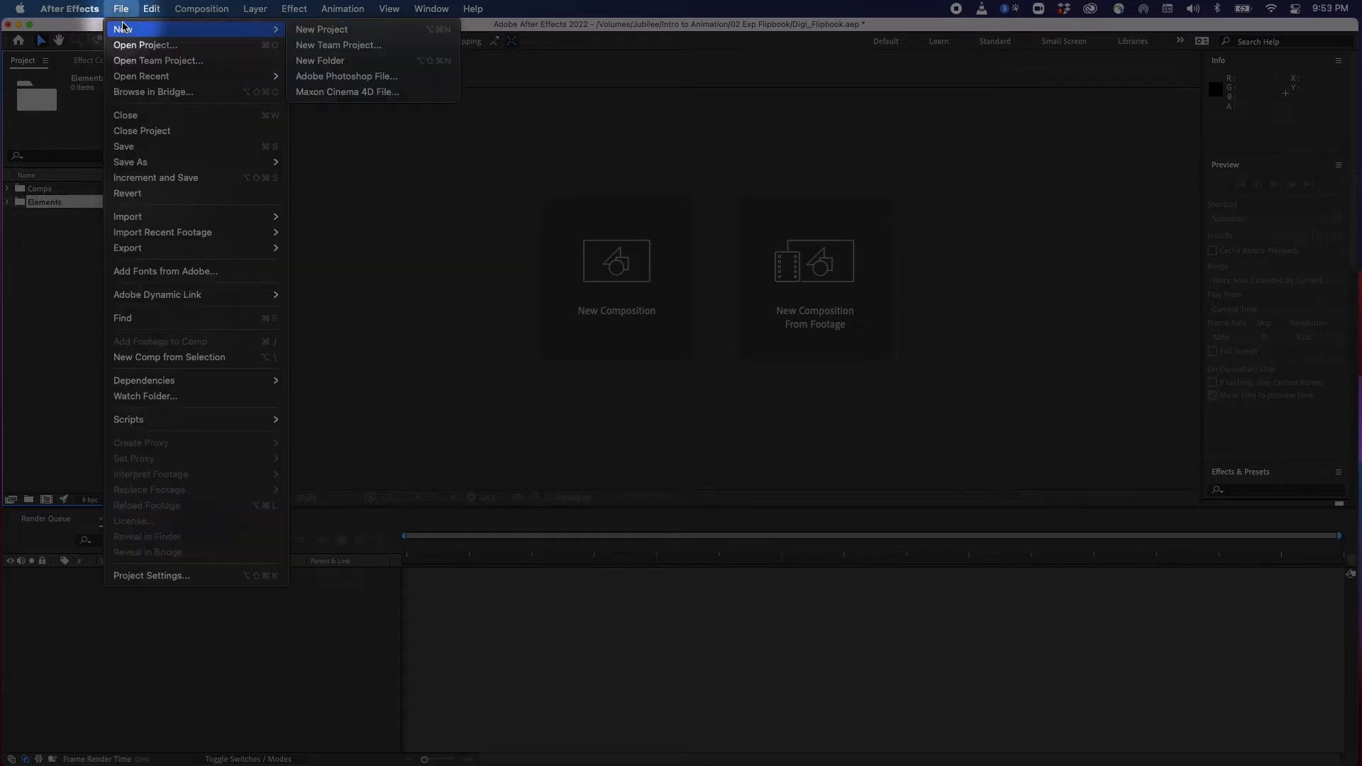
{"action": "mouse_move", "coordinate": [219, 217]}
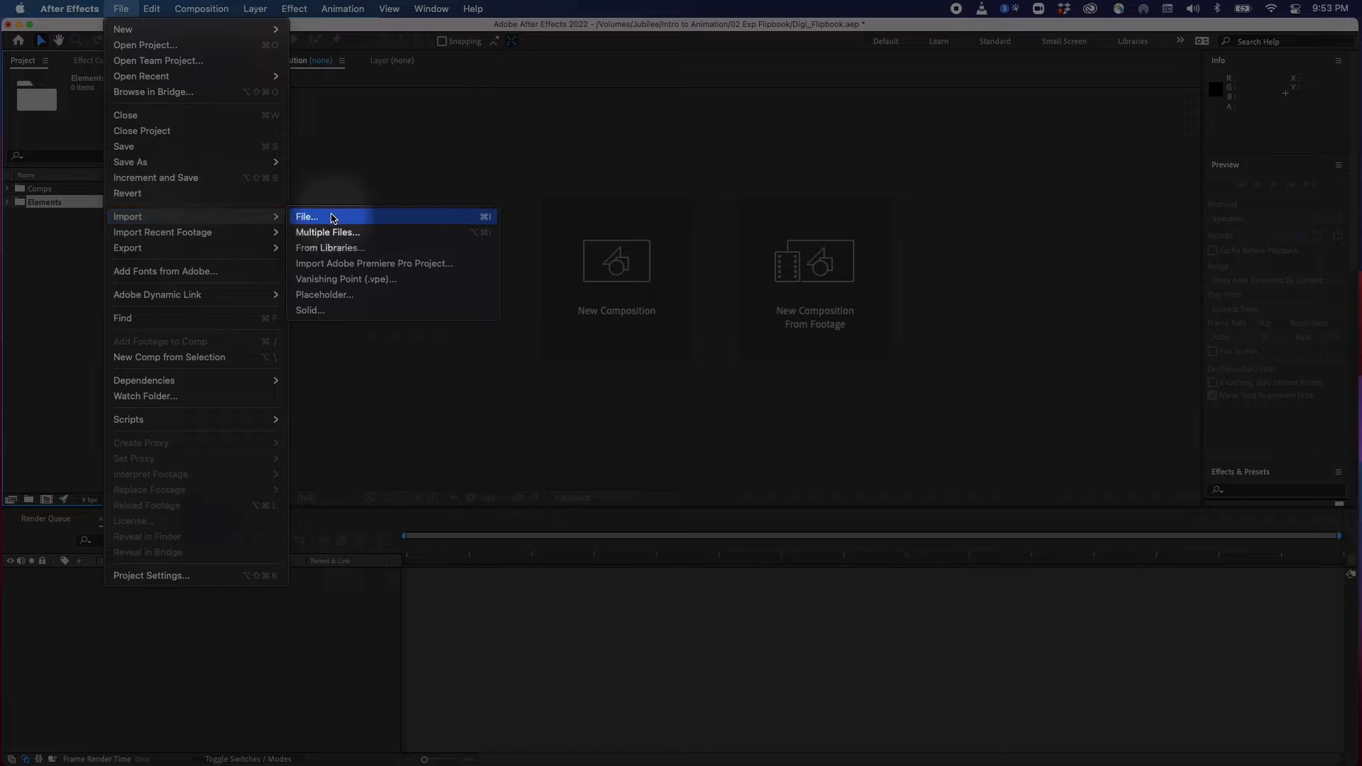
{"action": "left_click", "coordinate": [42, 205]}
{"action": "left_click", "coordinate": [31, 206]}
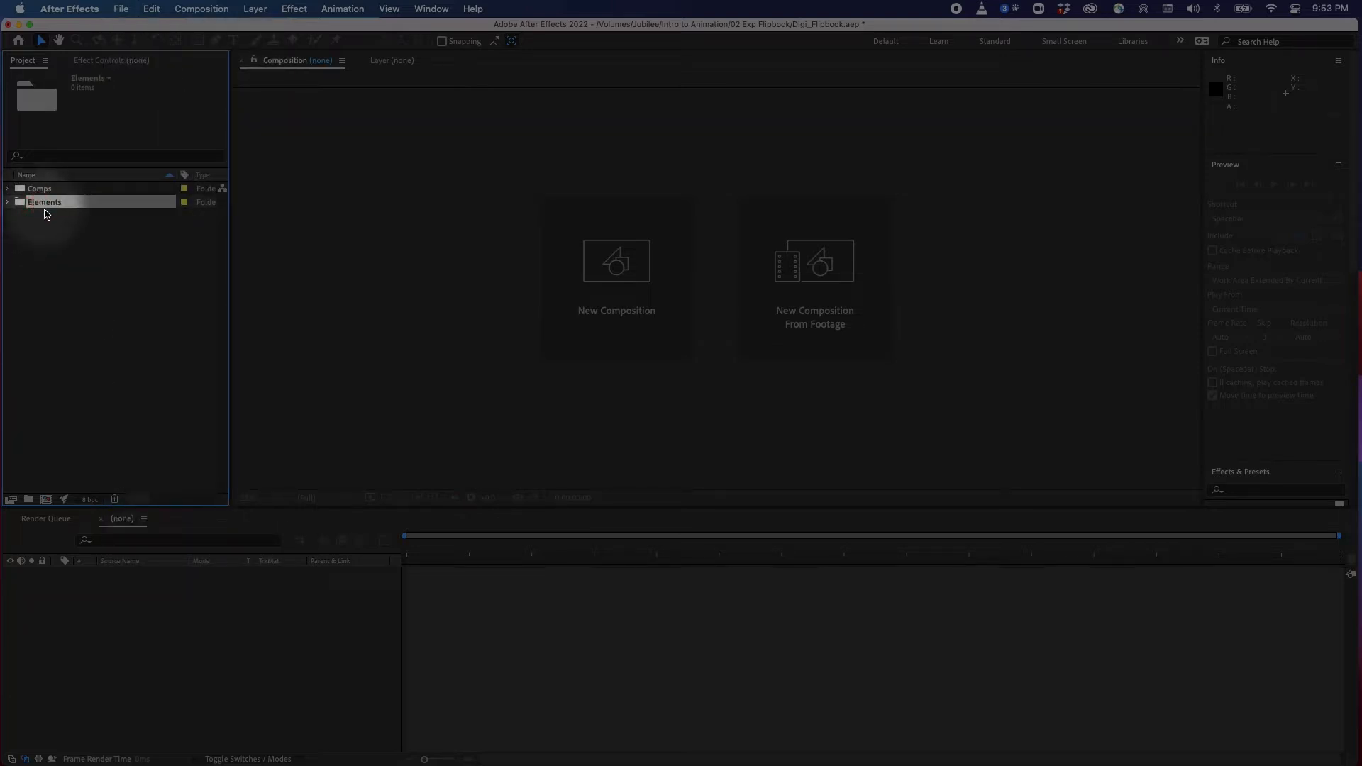
{"action": "key", "text": "super"}
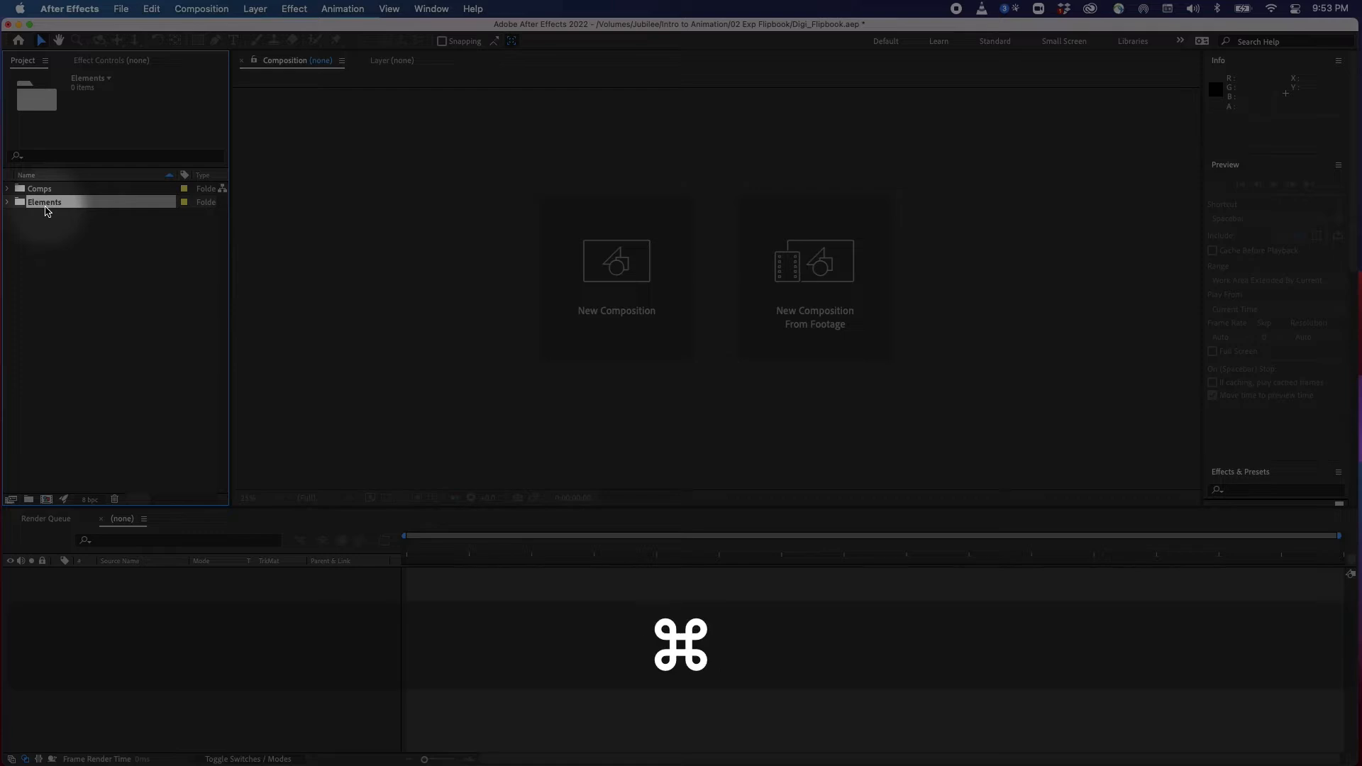
{"action": "key", "text": "super+i"}
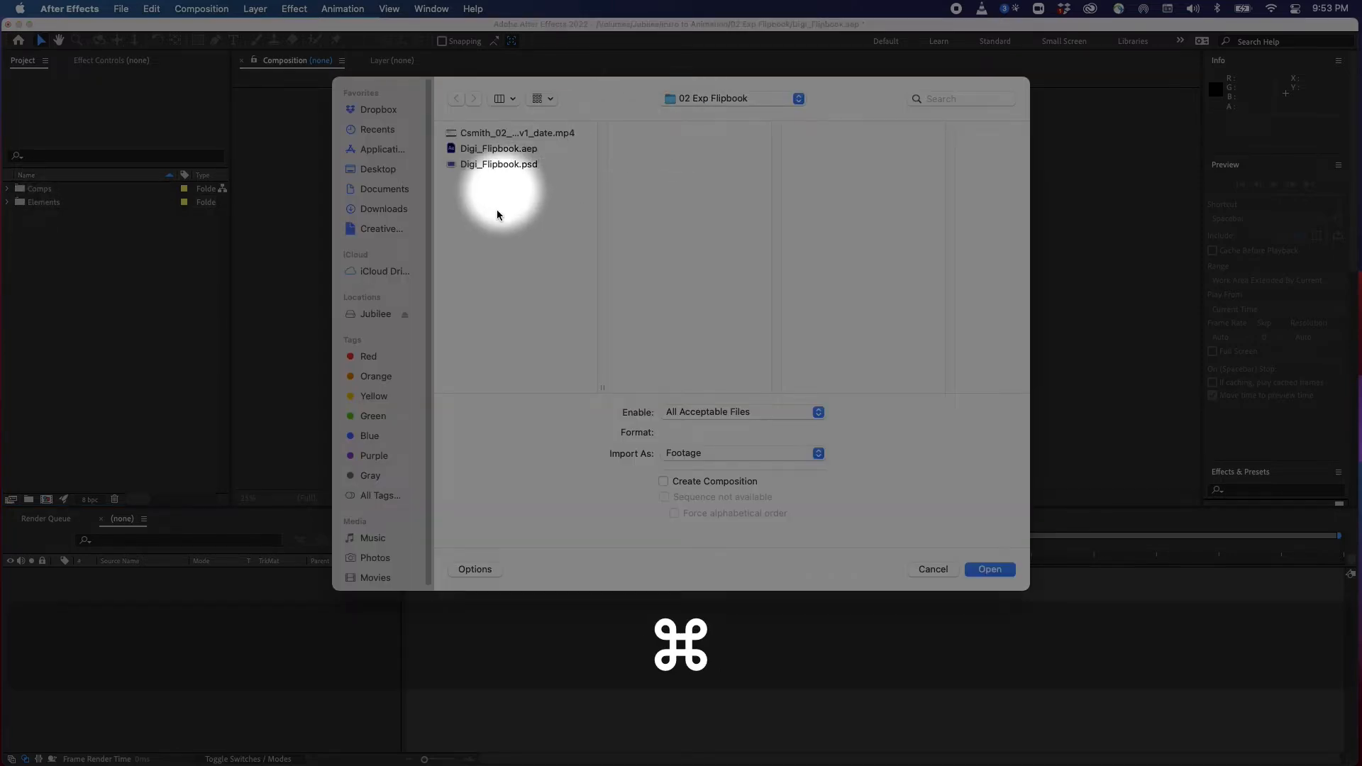
Import Digi_Flipbook.psd as Composition - Retain Layer Sizes
{"action": "left_click", "coordinate": [525, 164]}
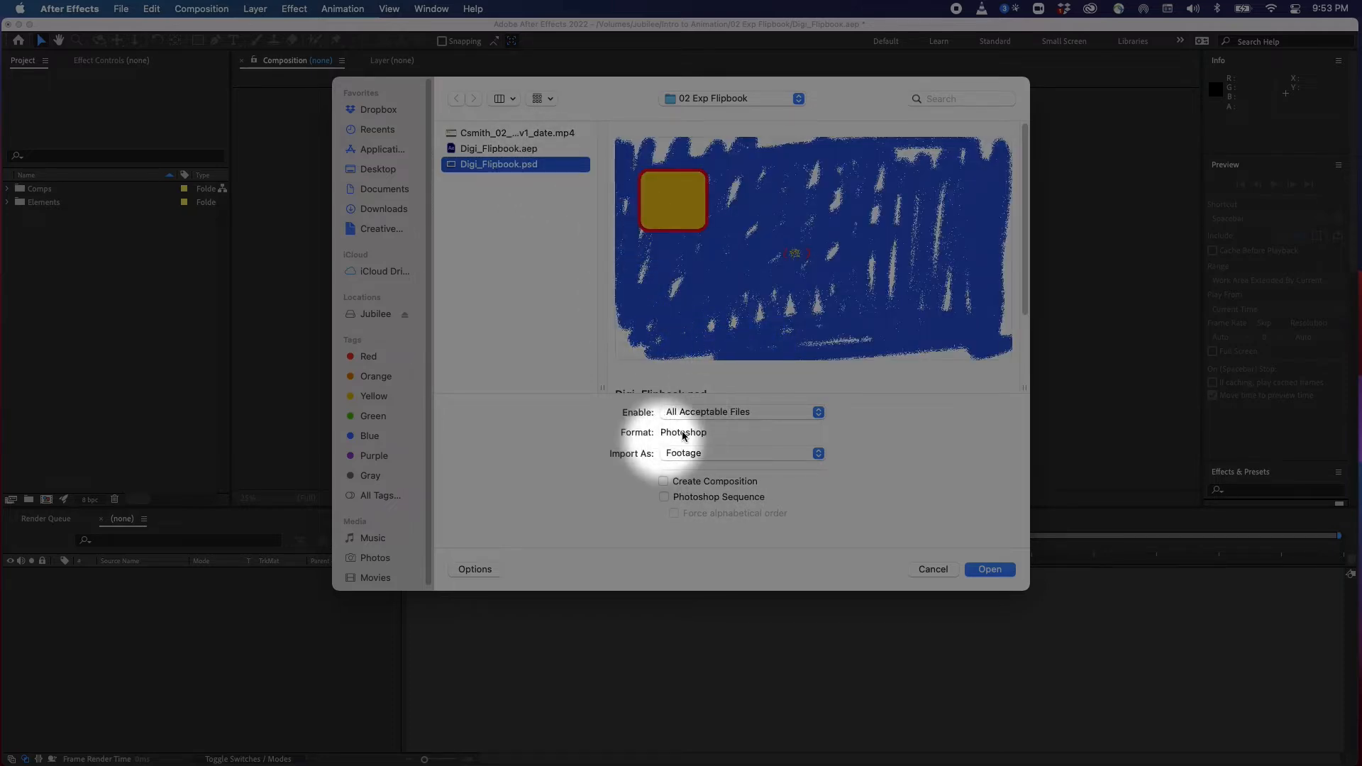
{"action": "left_click", "coordinate": [753, 454]}
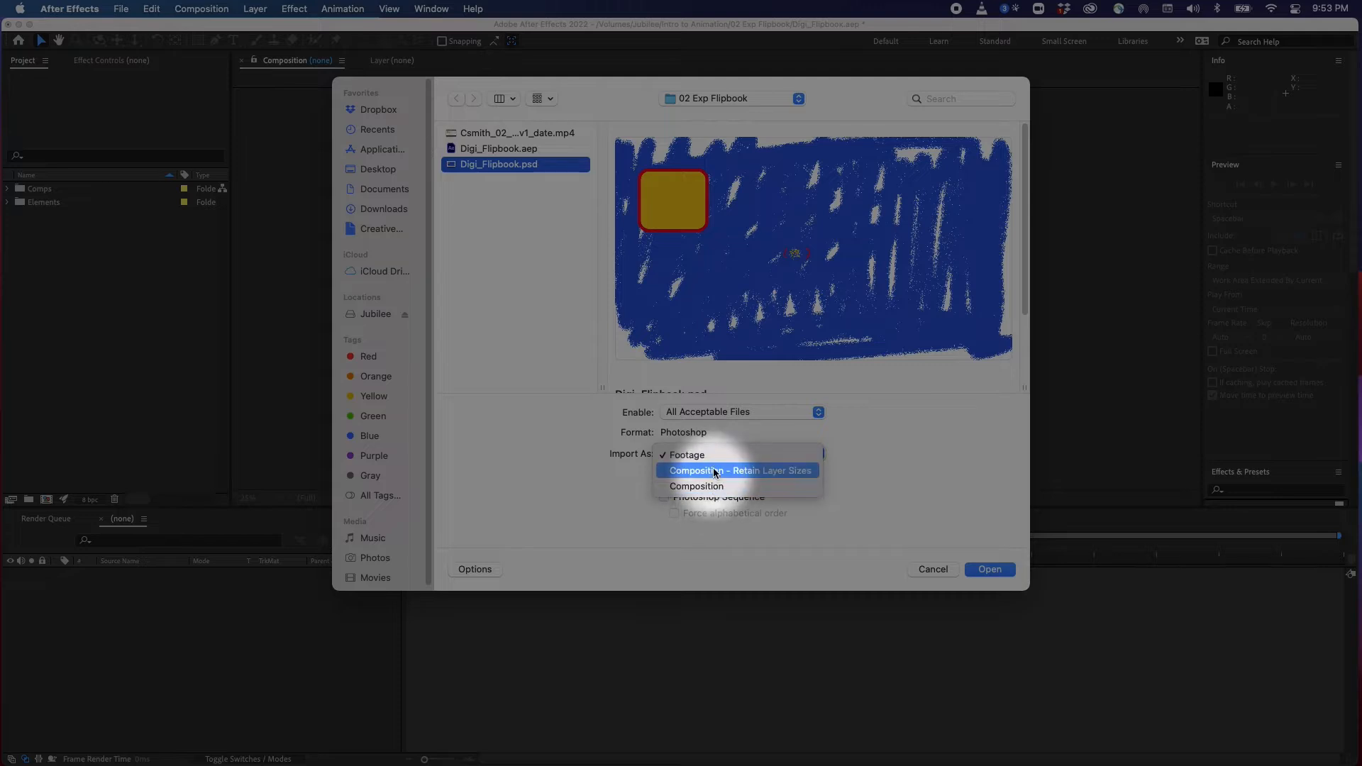
{"action": "left_click", "coordinate": [754, 472]}
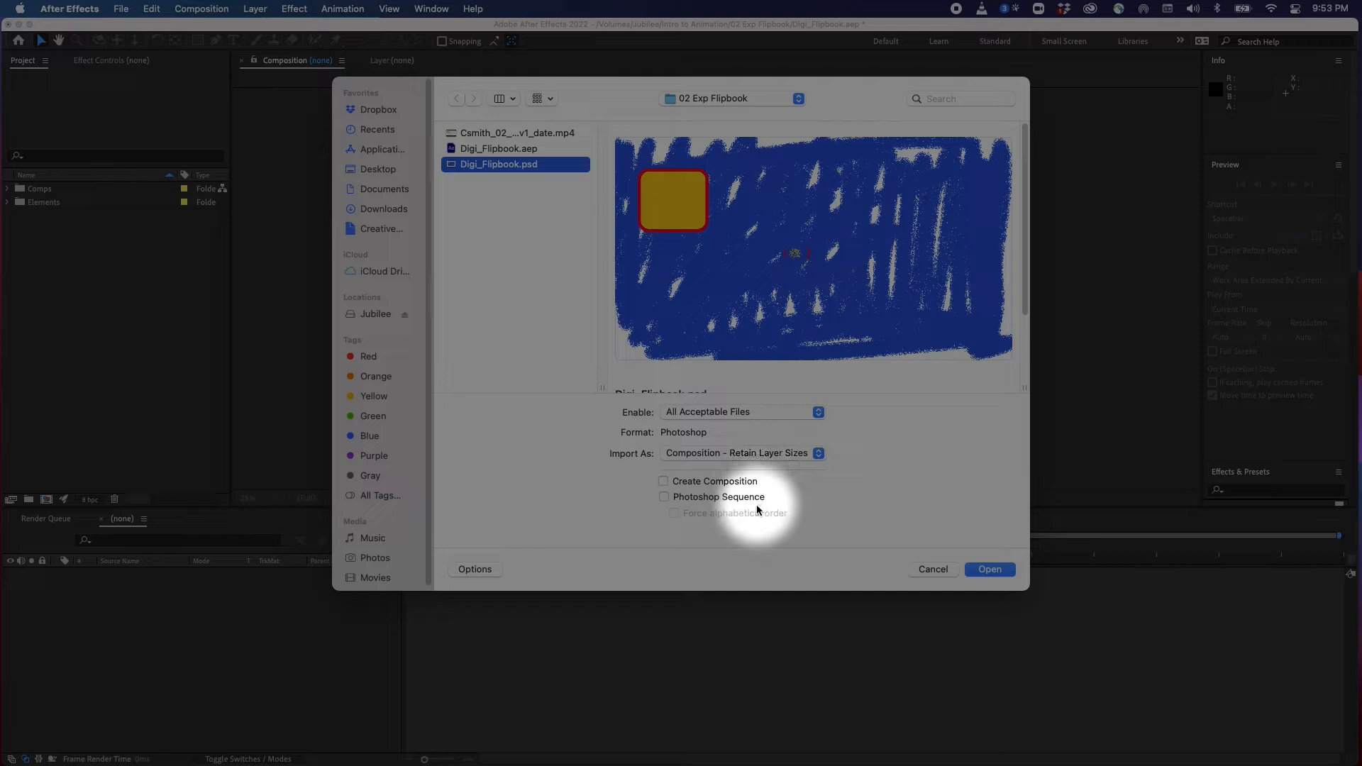
{"action": "left_click", "coordinate": [984, 567]}
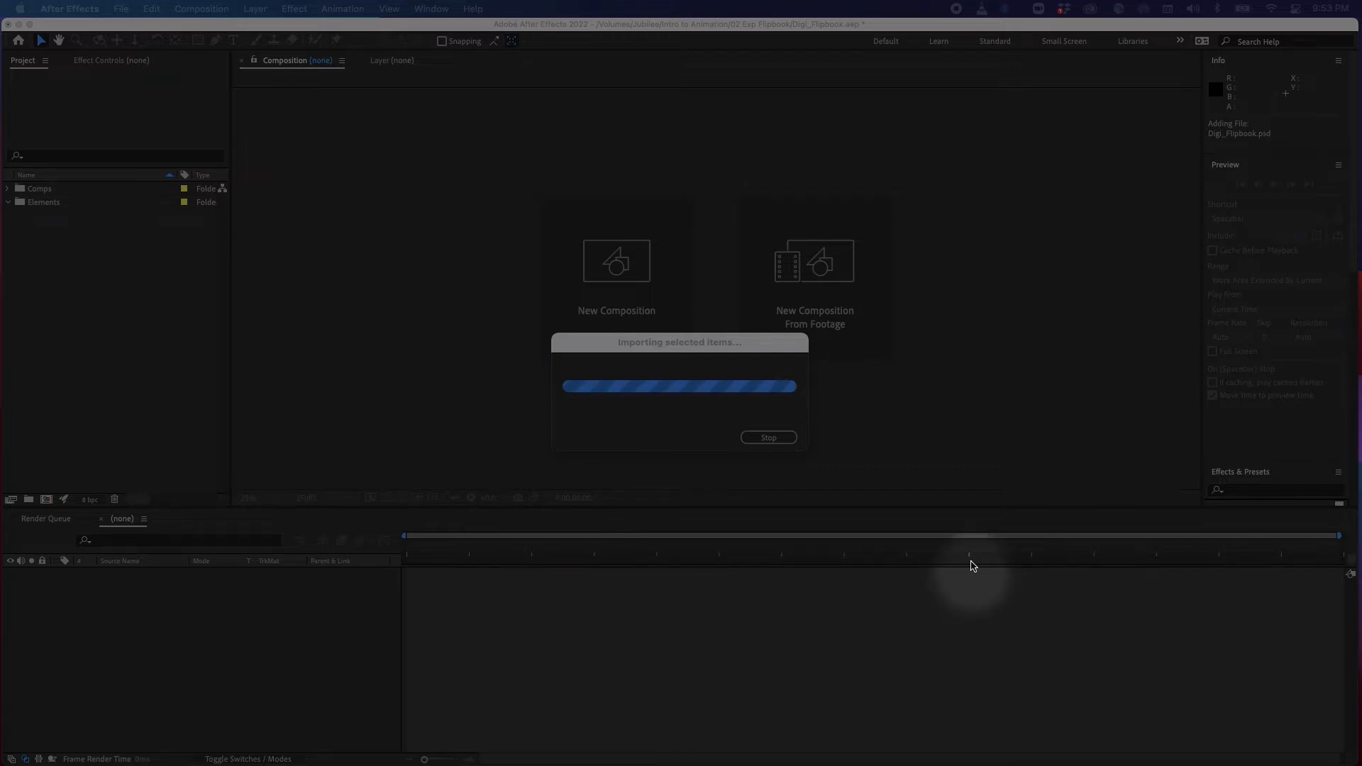
Choose Merge Layer Styles into Footage and confirm the Photoshop import options
{"action": "left_click_drag", "start_coordinate": [831, 225], "coordinate": [761, 180]}
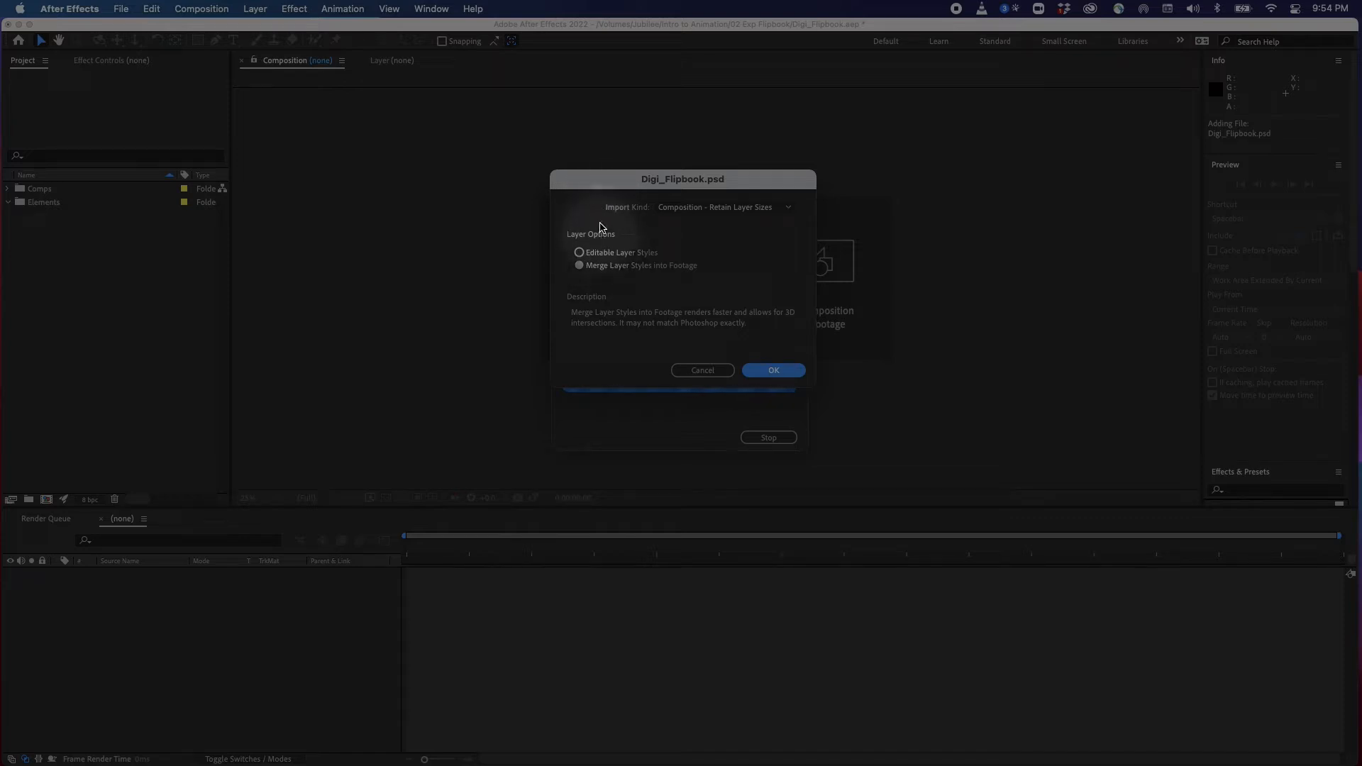
{"action": "left_click", "coordinate": [597, 256]}
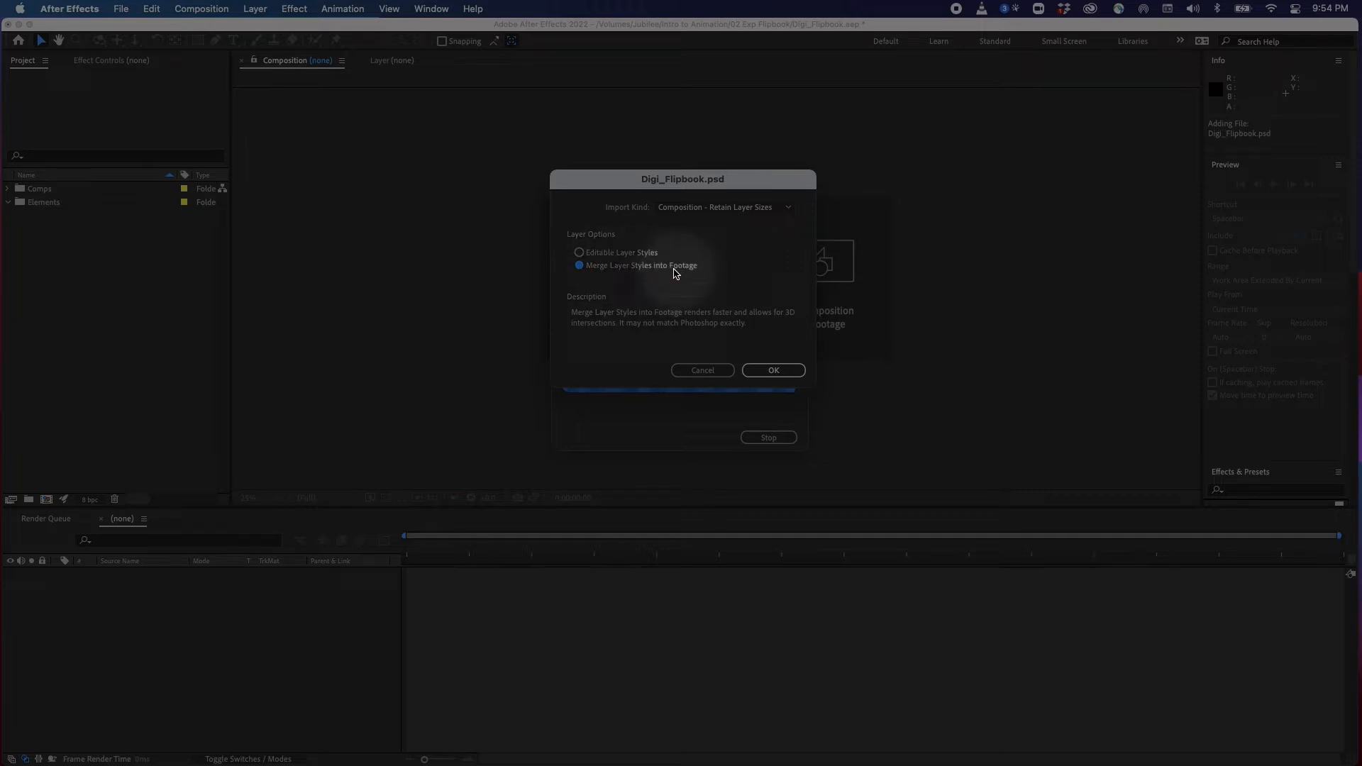
{"action": "left_click", "coordinate": [772, 373]}
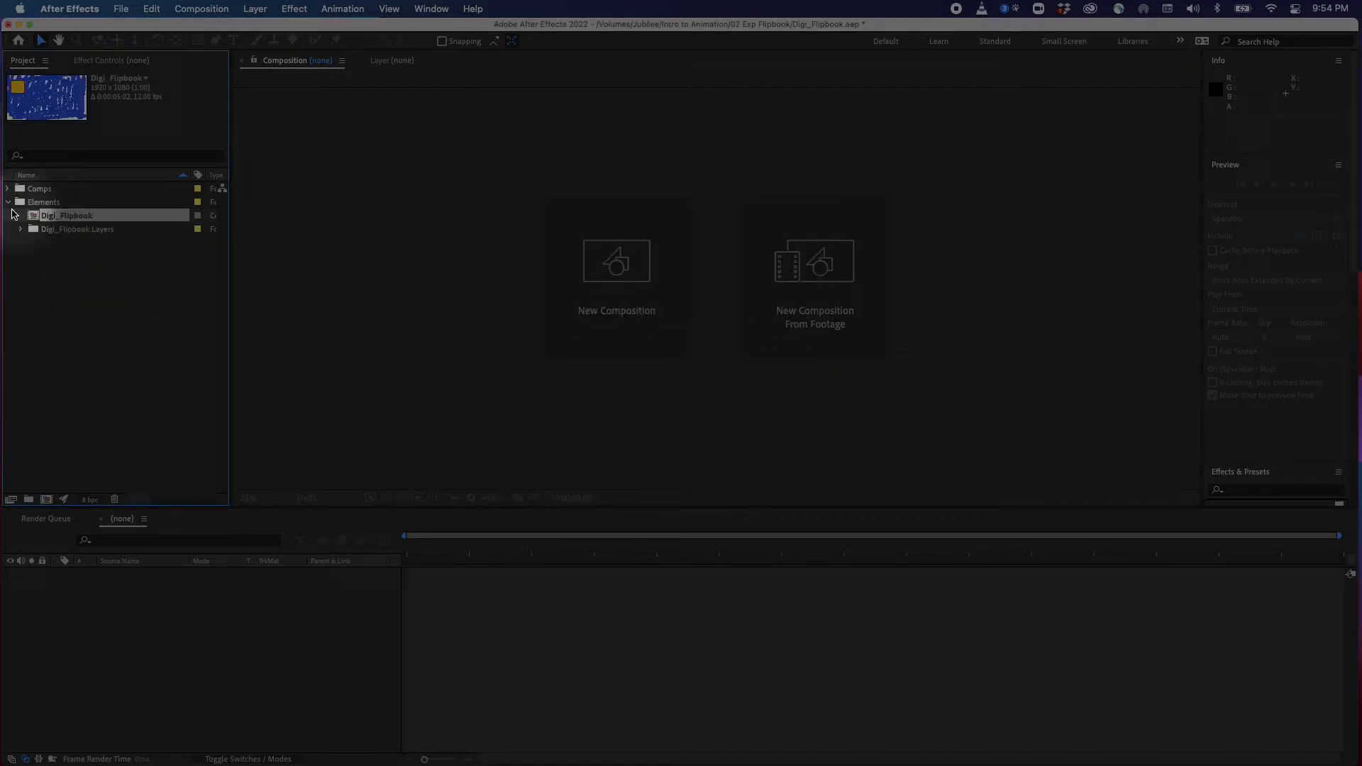
Expand the Digi_Flipbook Layers folder and scroll through its imported layers
{"action": "left_click", "coordinate": [9, 203]}
{"action": "left_click", "coordinate": [9, 203]}
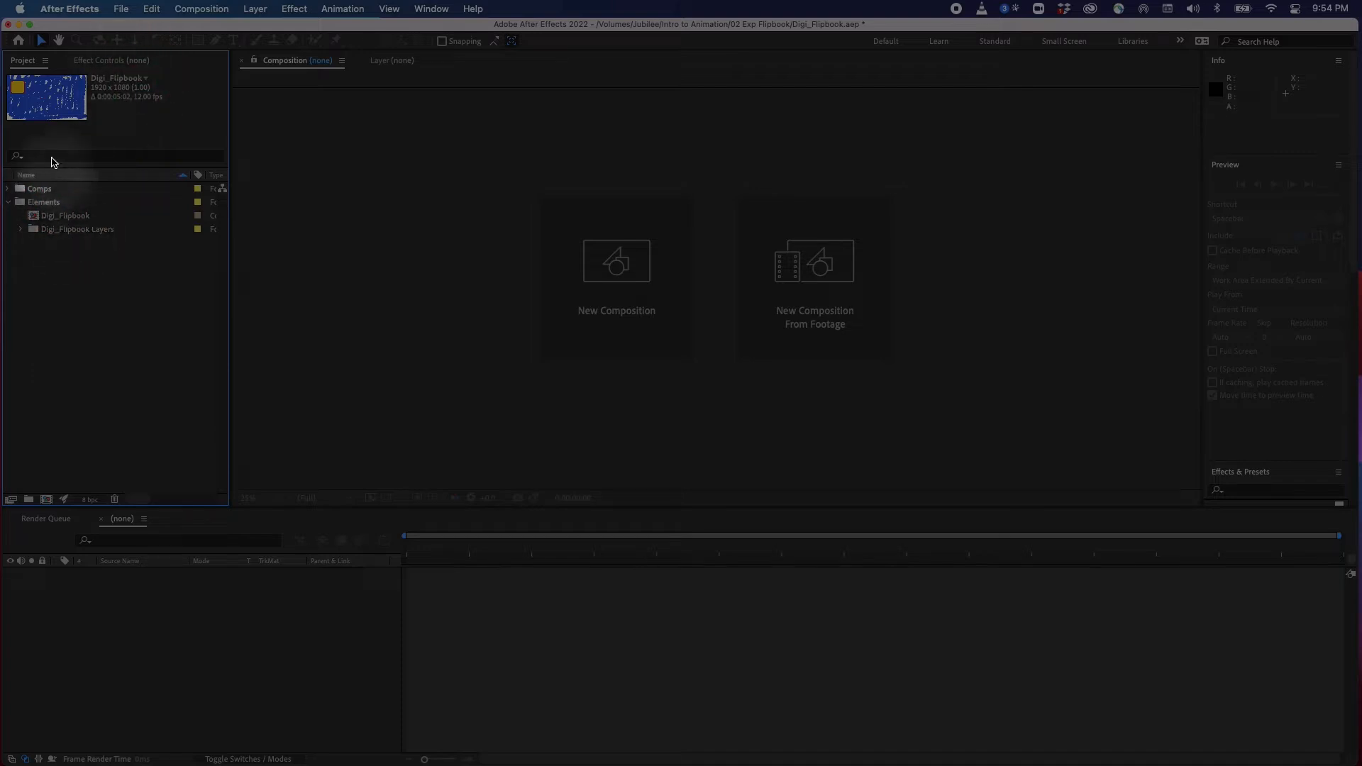
{"action": "left_click", "coordinate": [22, 231]}
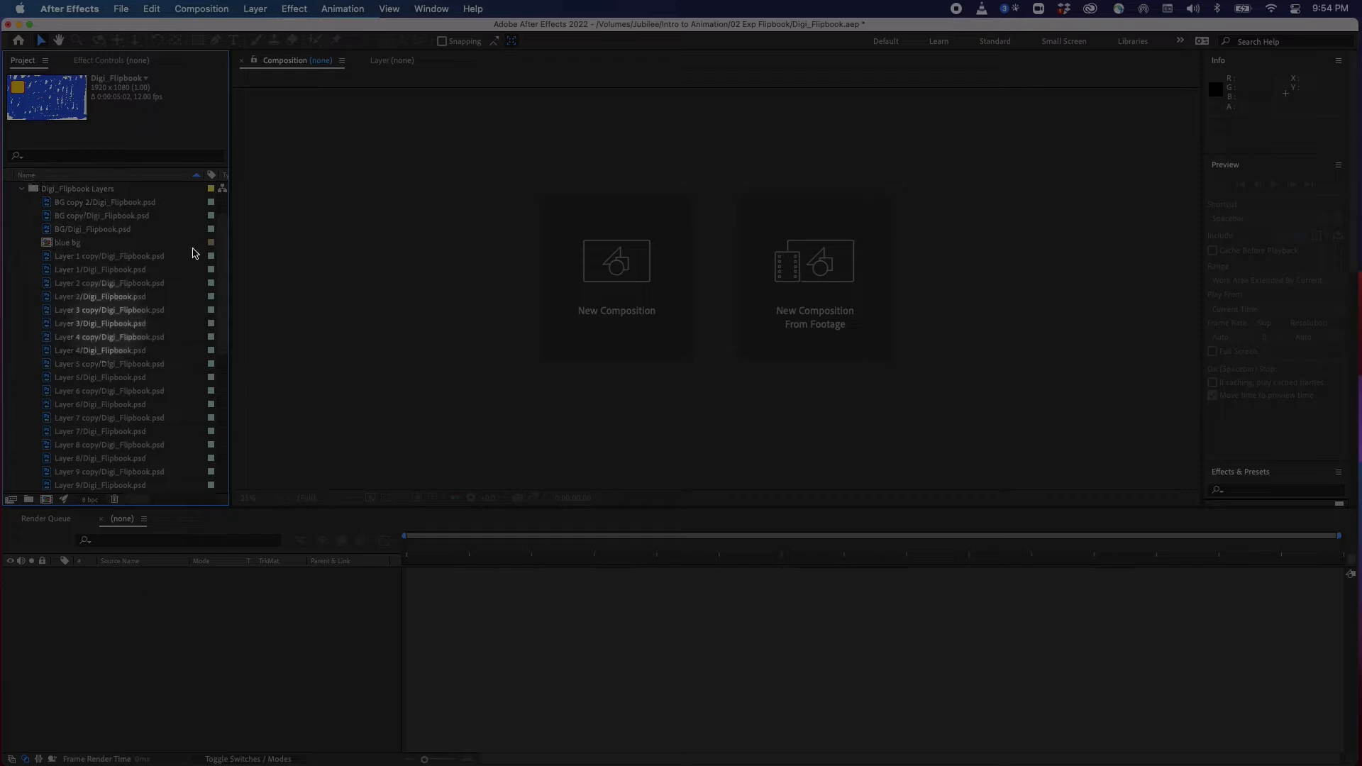
{"action": "left_click_drag", "start_coordinate": [221, 248], "coordinate": [220, 414]}
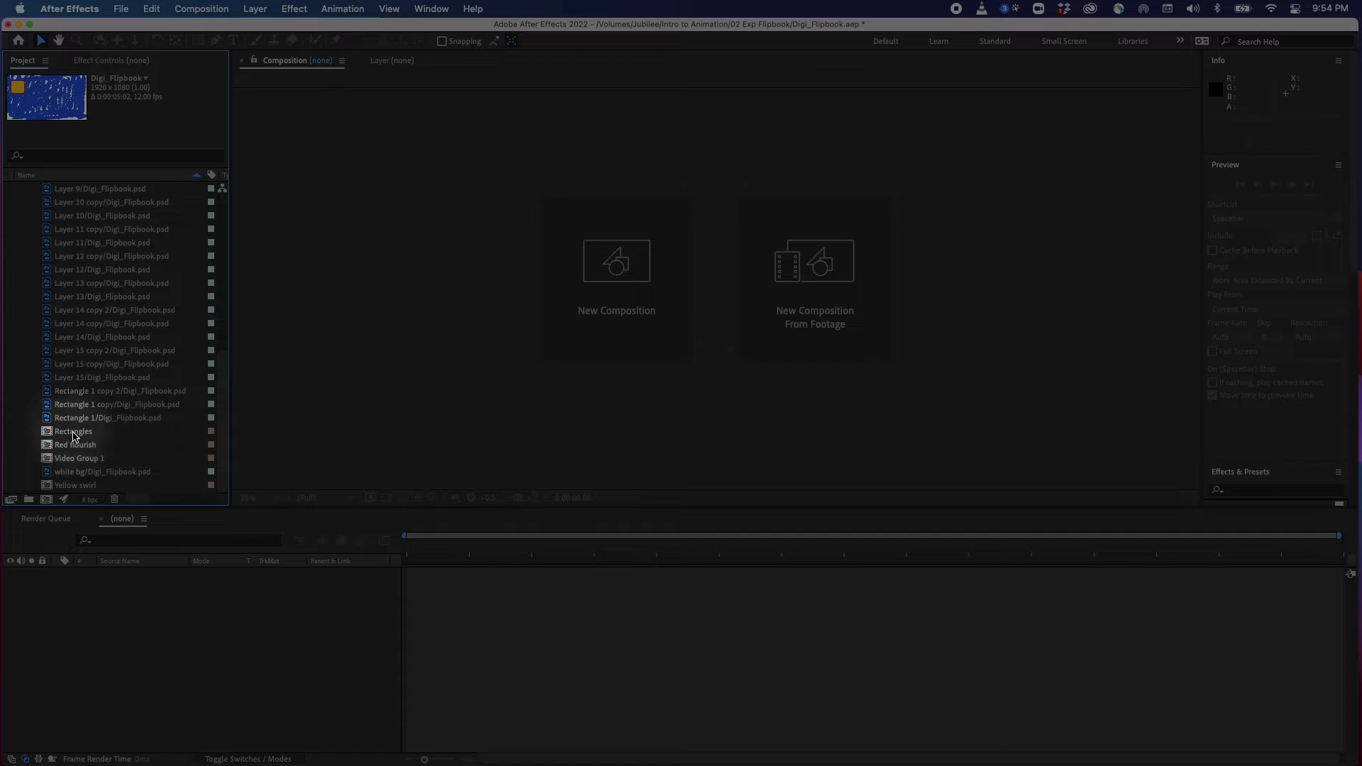
Preview individual flipbook layers in the Footage viewer, toggling the transparency grid on and off
{"action": "left_click", "coordinate": [74, 433]}
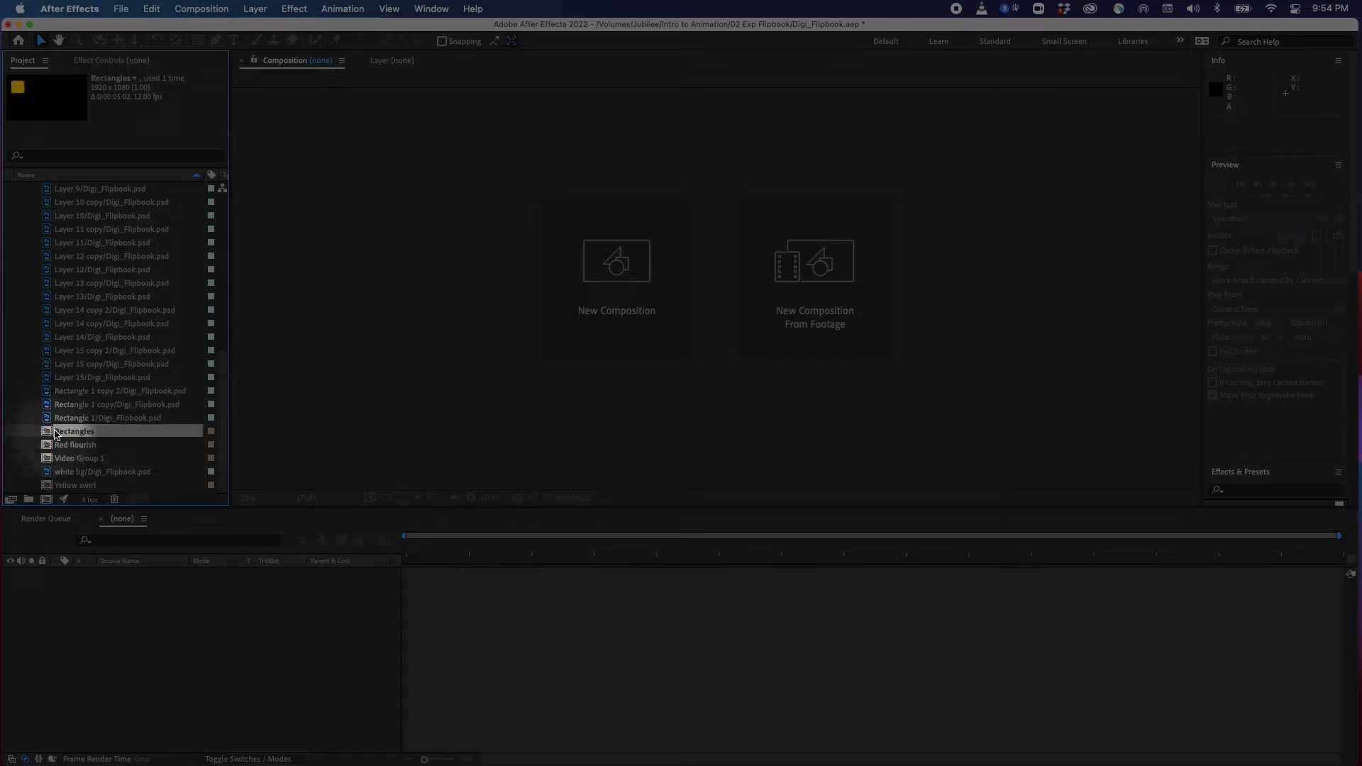
{"action": "left_click", "coordinate": [78, 405]}
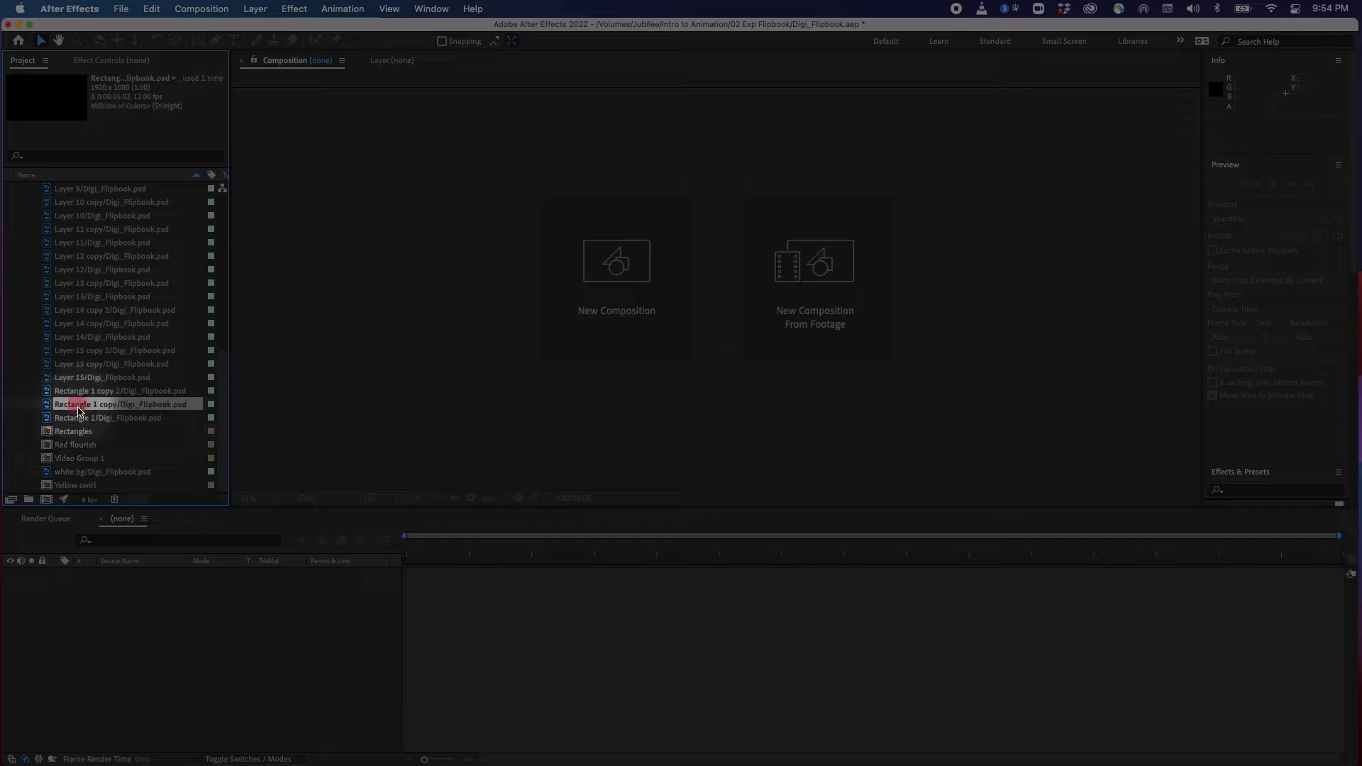
{"action": "left_click", "coordinate": [92, 364]}
{"action": "left_click", "coordinate": [89, 297]}
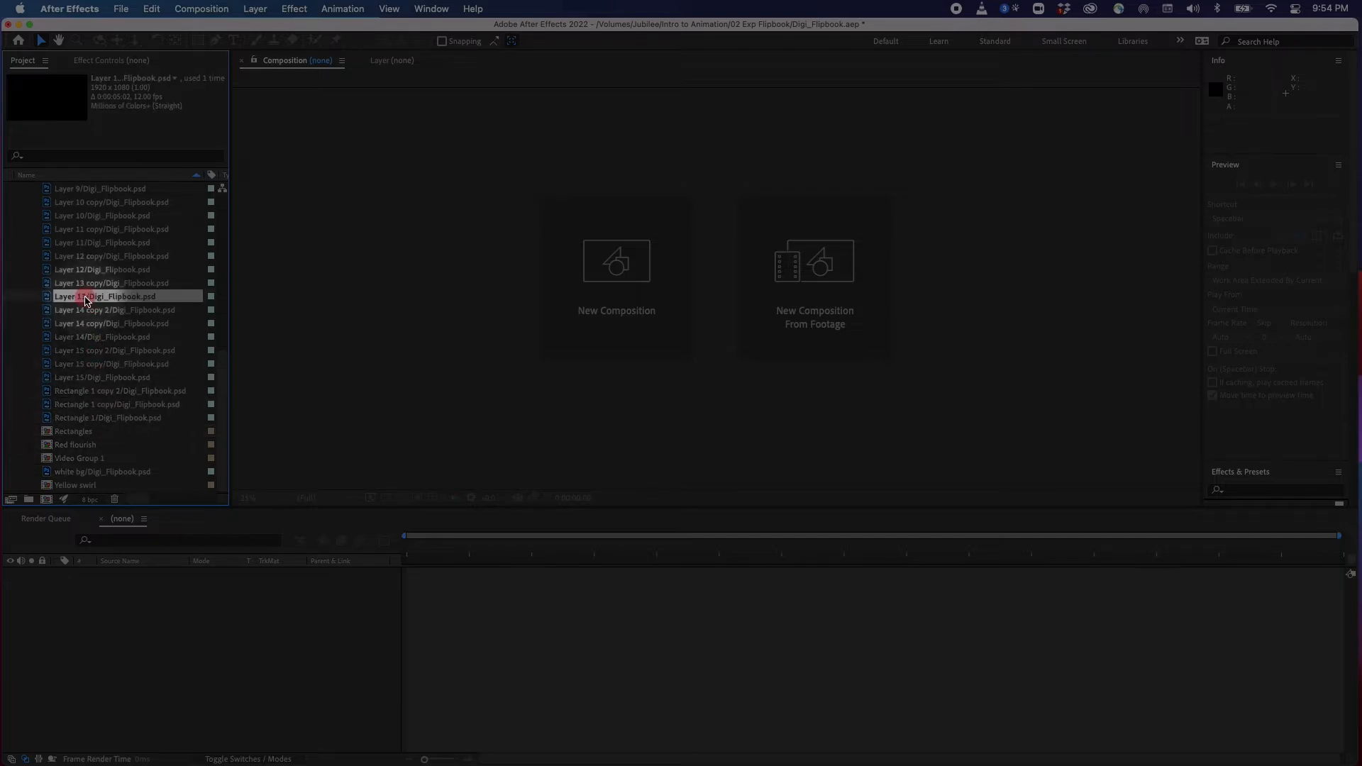
{"action": "left_click", "coordinate": [89, 256]}
{"action": "double_click", "coordinate": [88, 252]}
{"action": "left_click", "coordinate": [89, 229]}
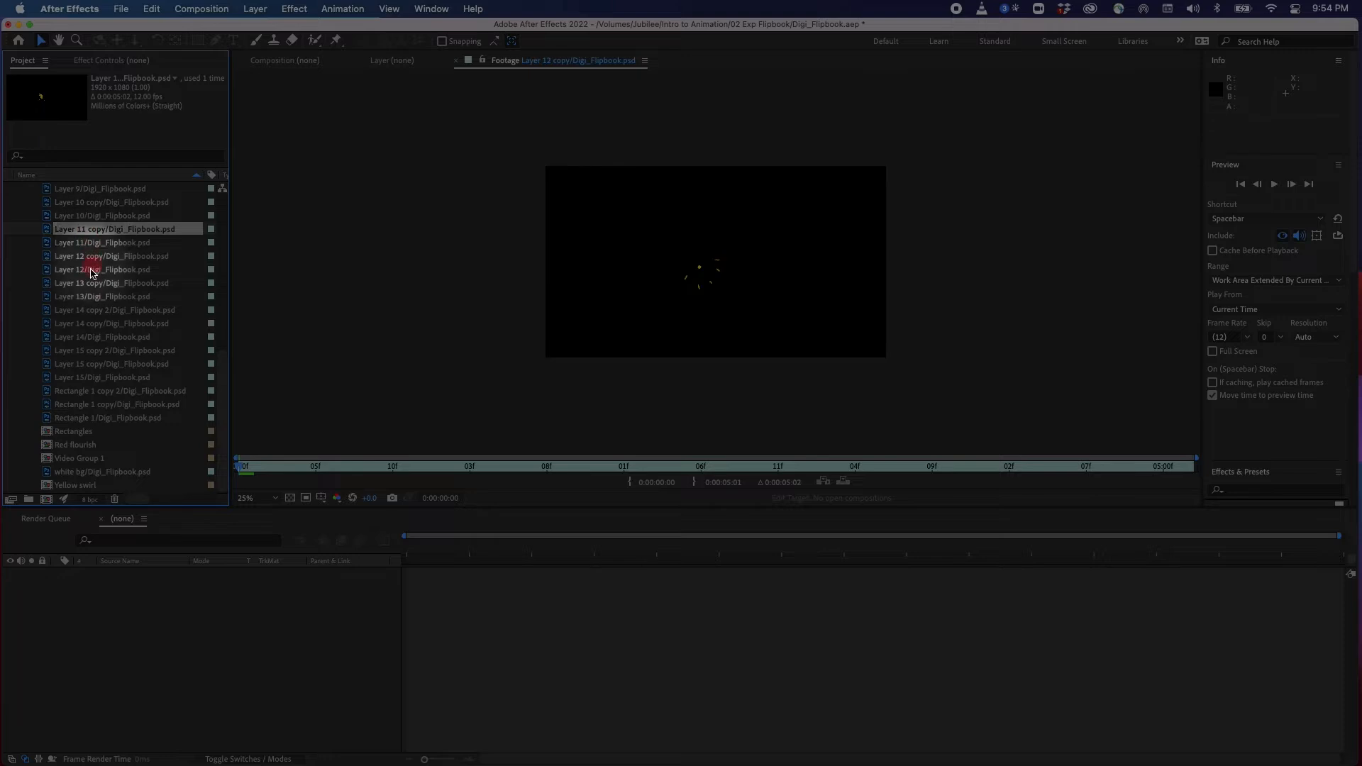
{"action": "double_click", "coordinate": [51, 217]}
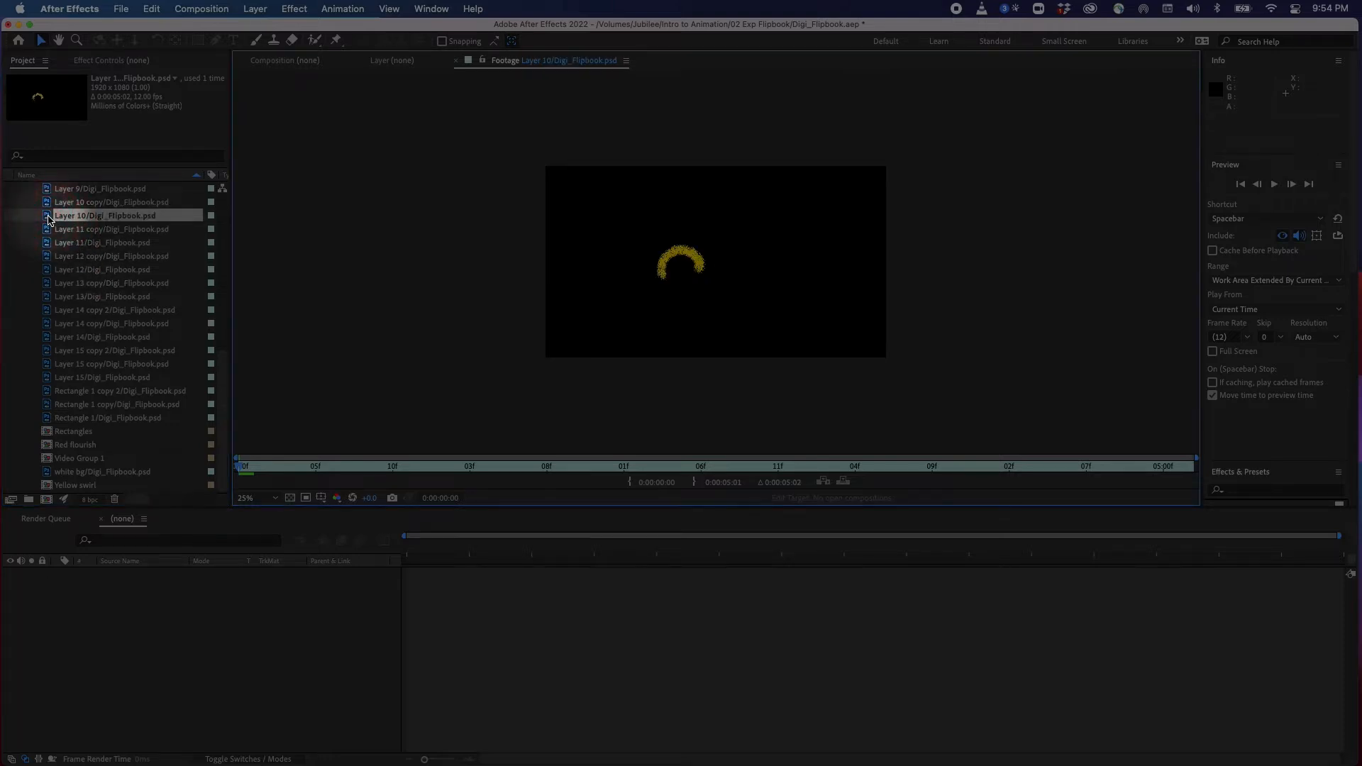
{"action": "double_click", "coordinate": [71, 229]}
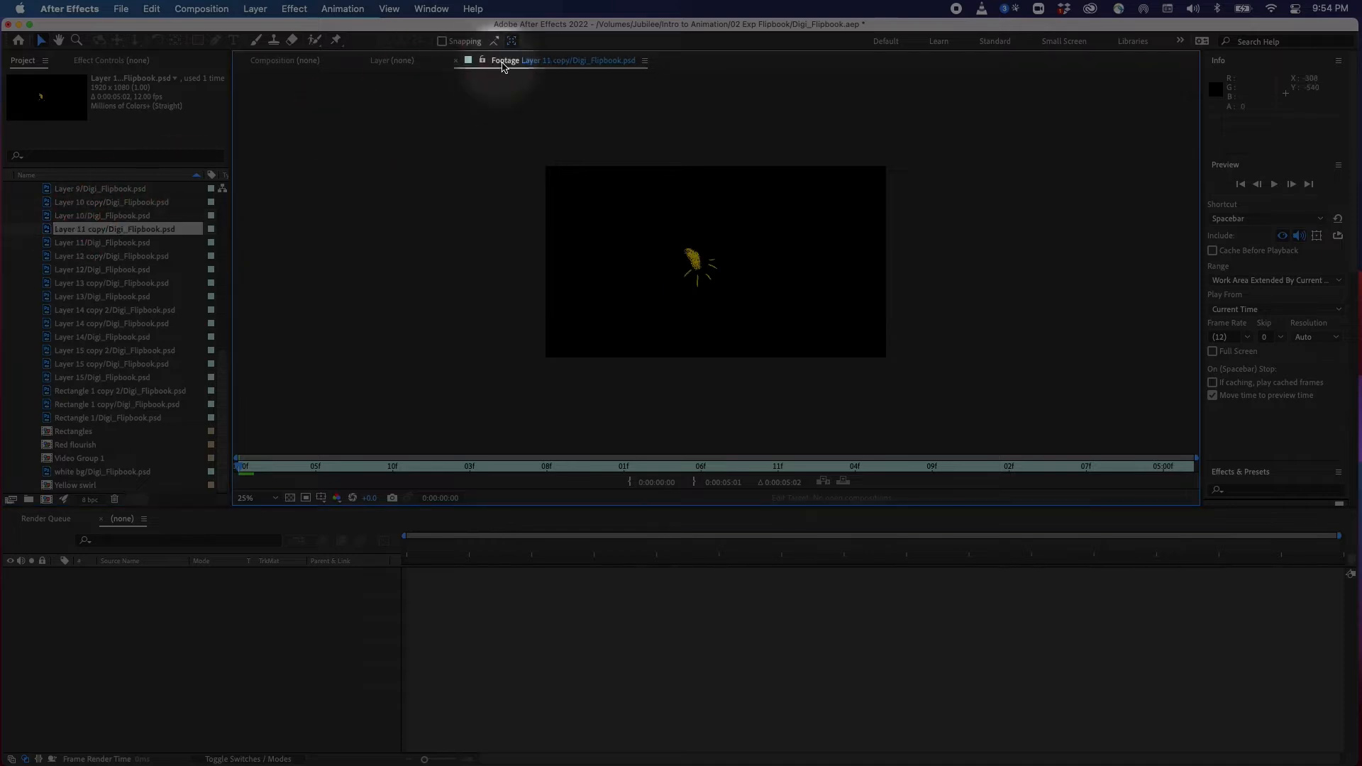
{"action": "double_click", "coordinate": [107, 243]}
{"action": "double_click", "coordinate": [98, 272]}
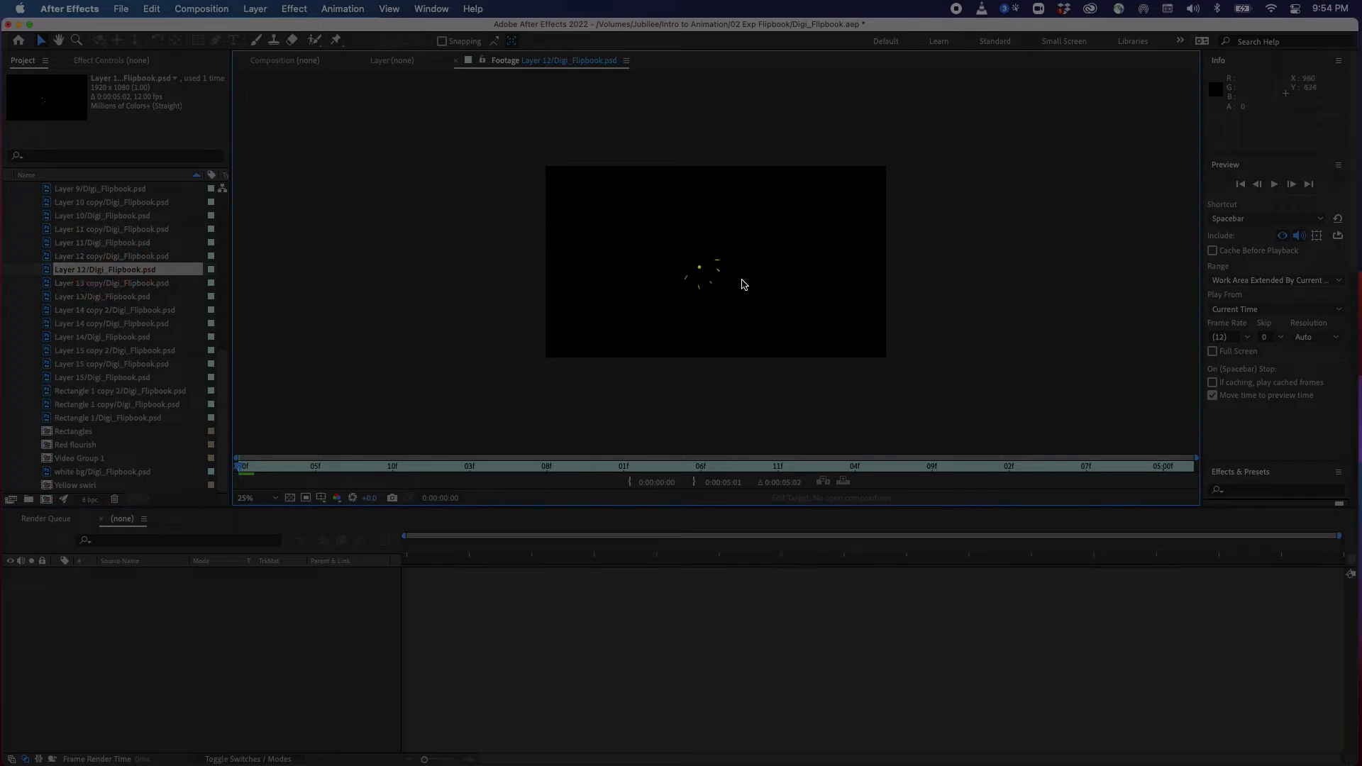
{"action": "left_click", "coordinate": [290, 499]}
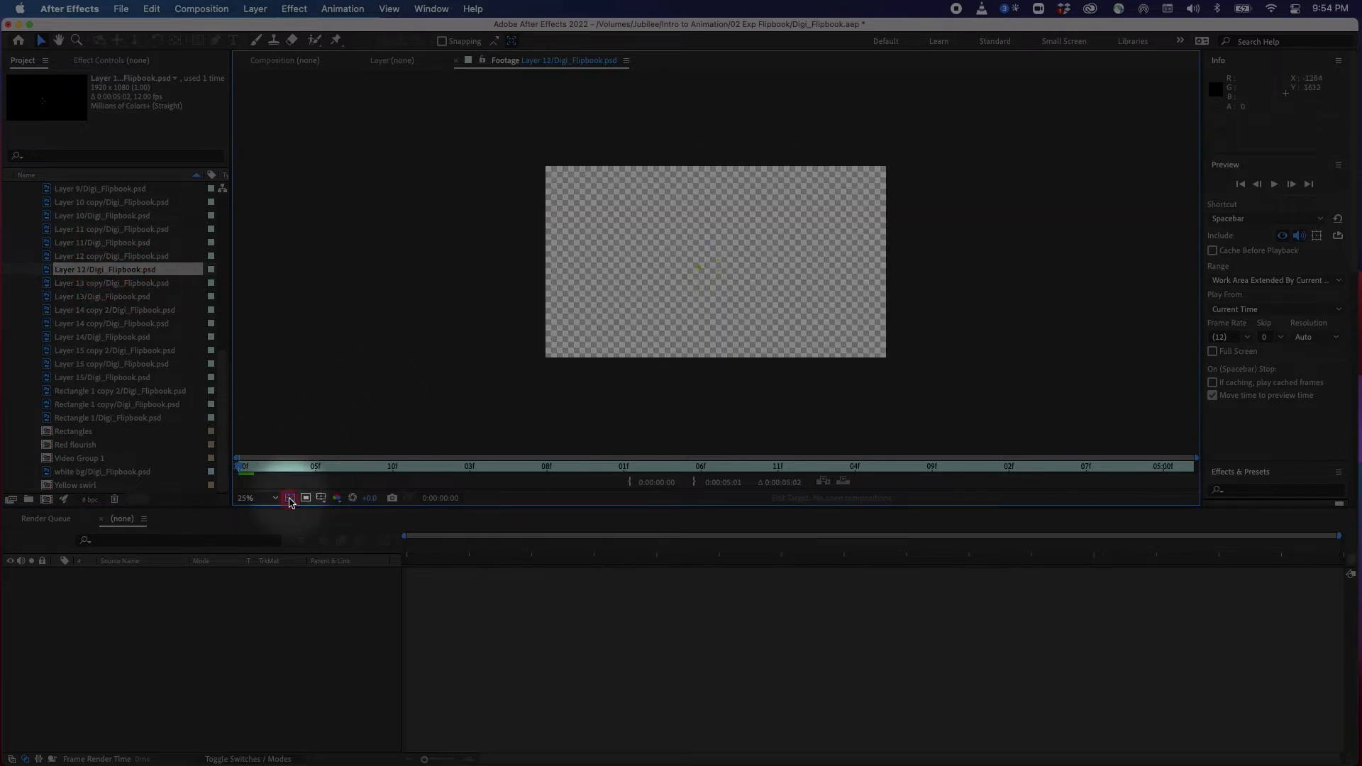
{"action": "left_click", "coordinate": [291, 498]}
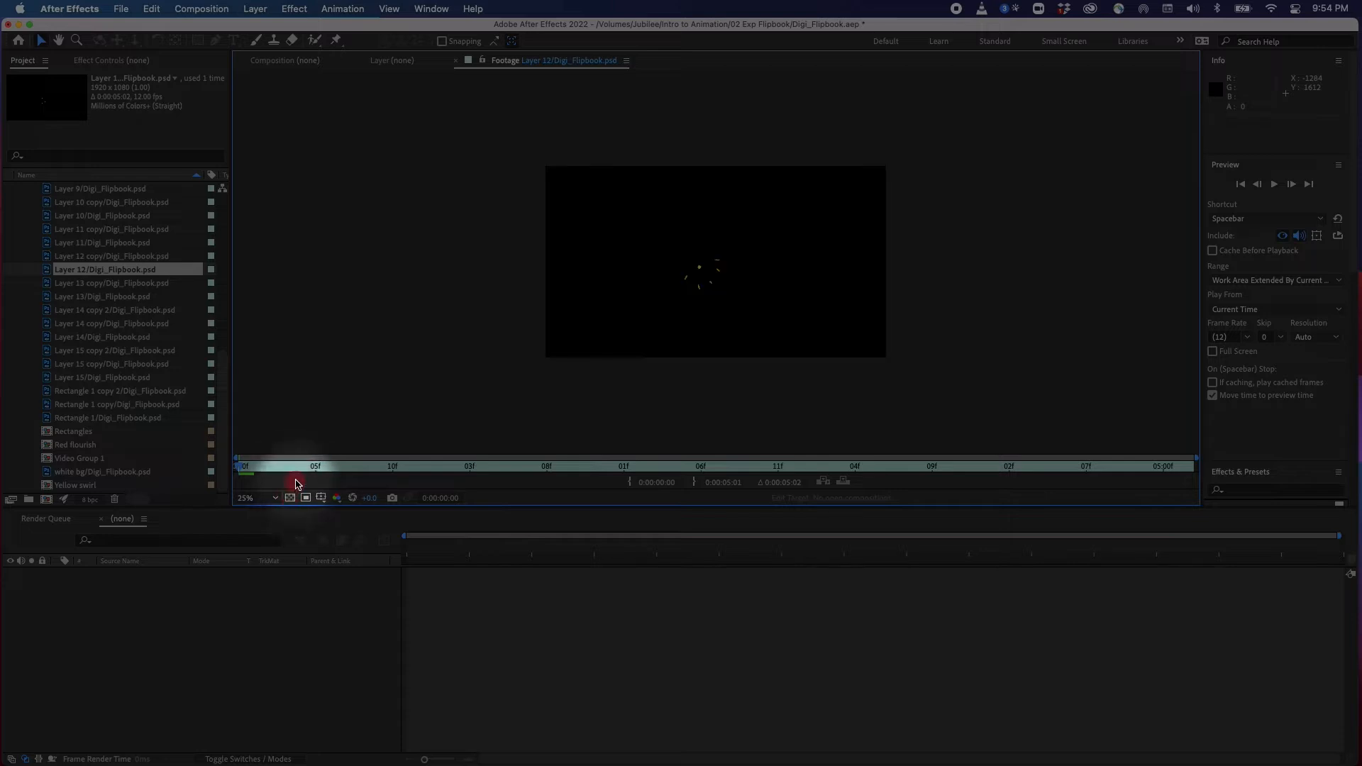
{"action": "left_click", "coordinate": [291, 499]}
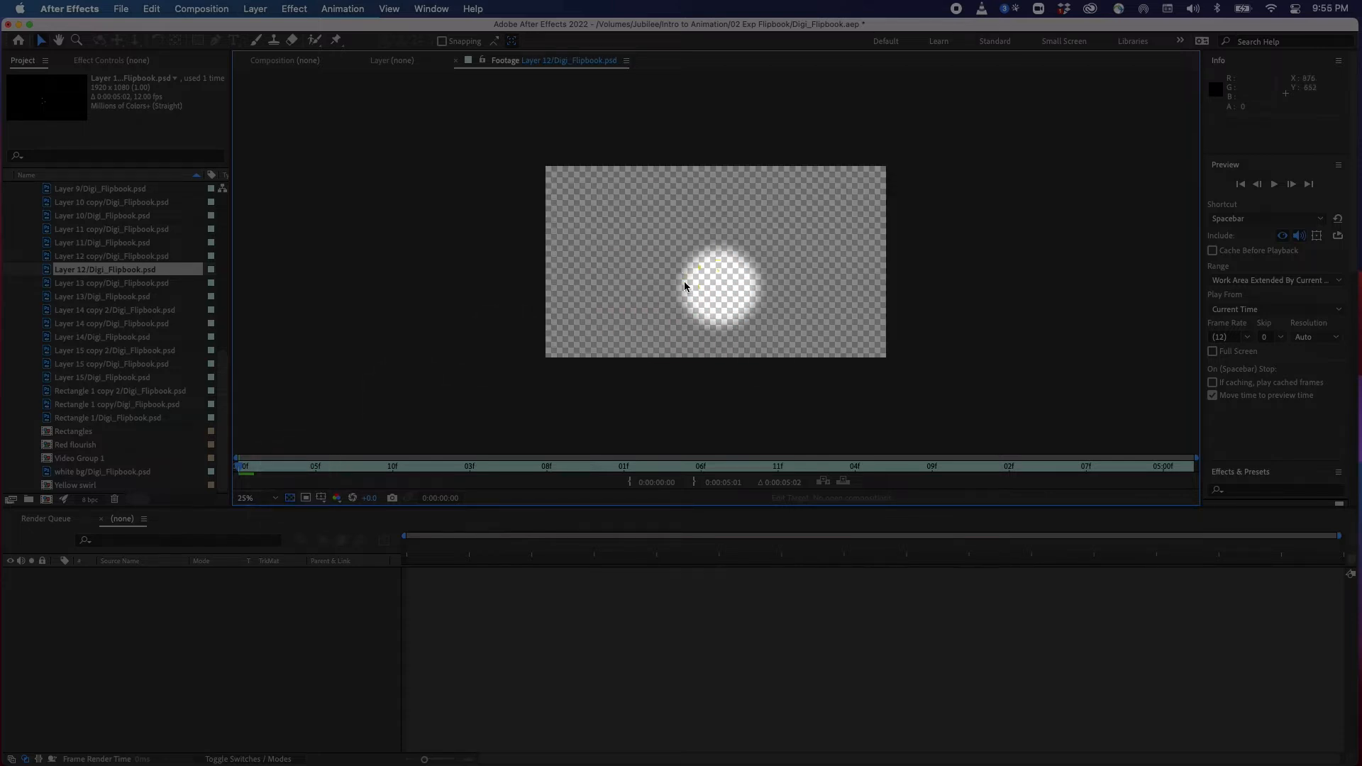
{"action": "double_click", "coordinate": [50, 233]}
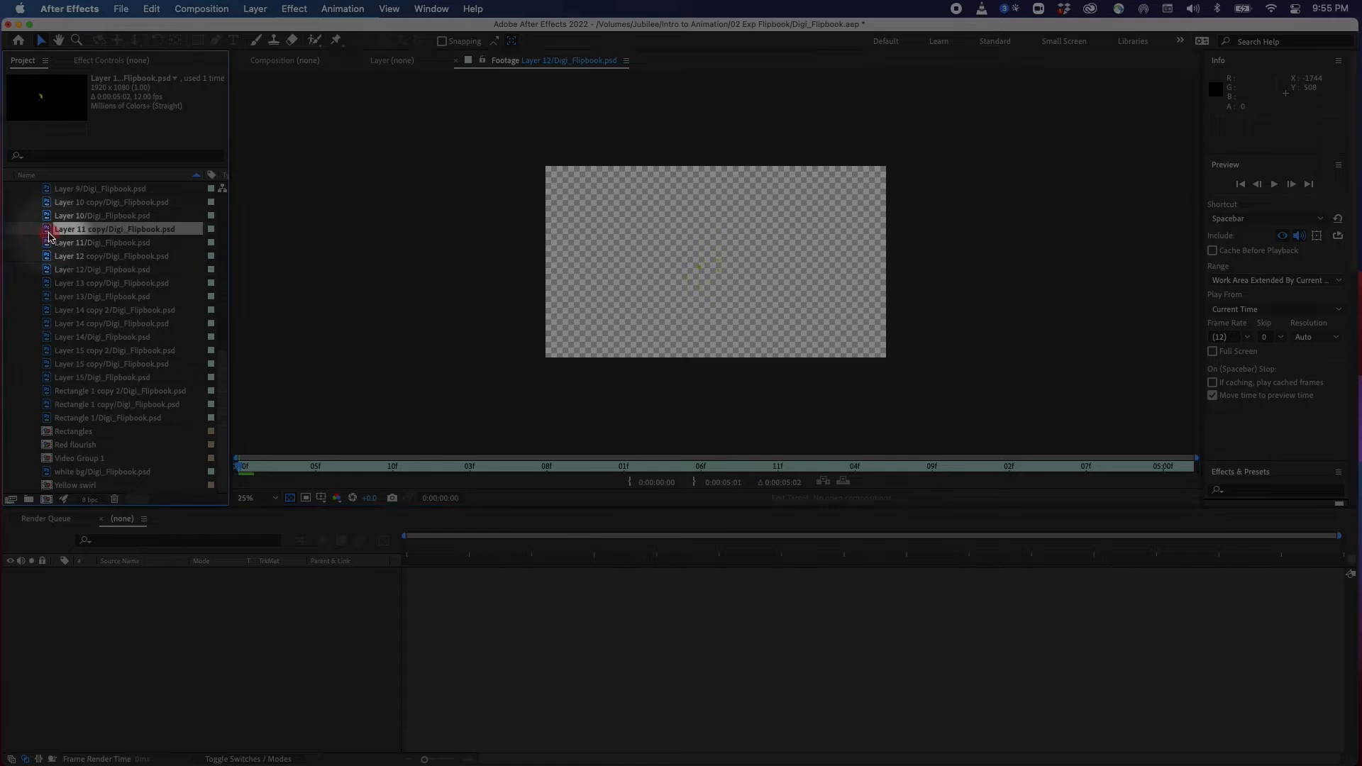
{"action": "left_click", "coordinate": [291, 497]}
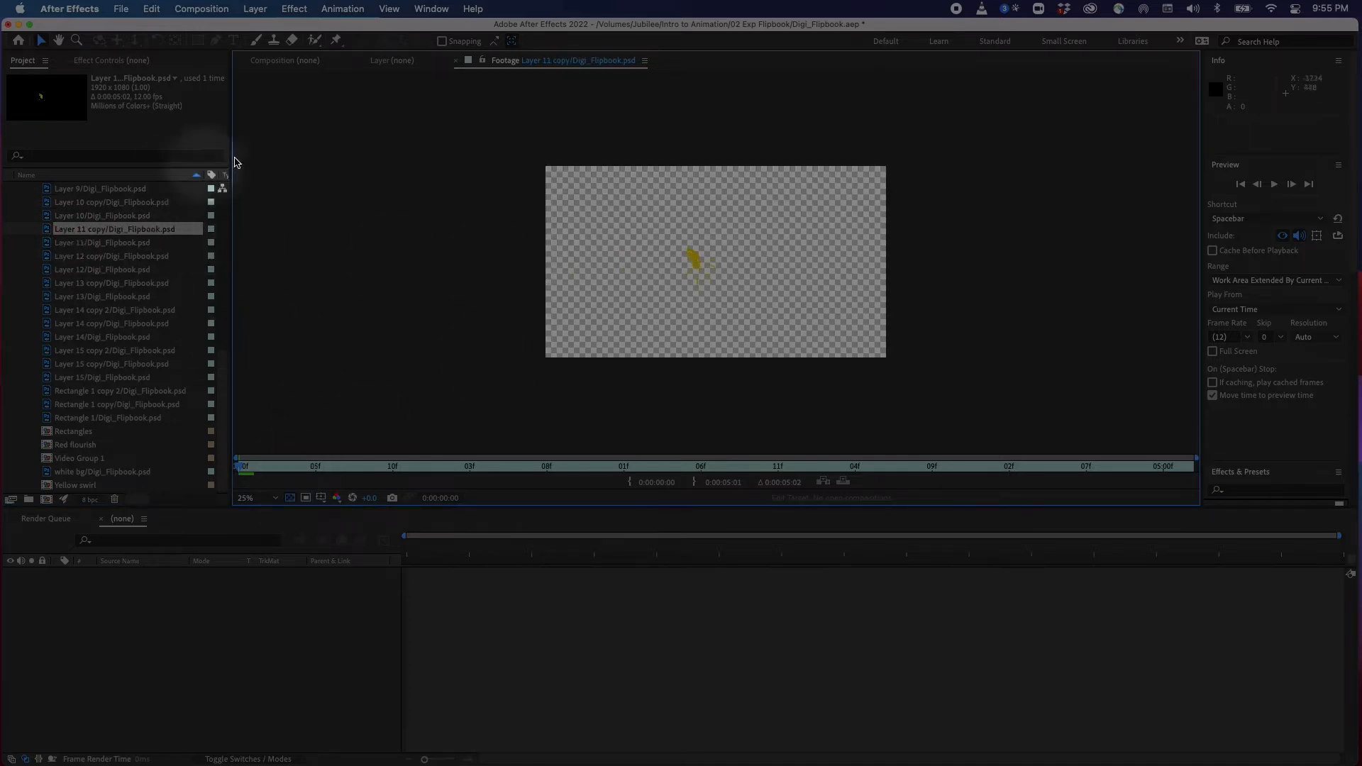
Collapse the Digi_Flipbook Layers folder and clear the project selection
{"action": "left_click_drag", "start_coordinate": [220, 418], "coordinate": [224, 225]}
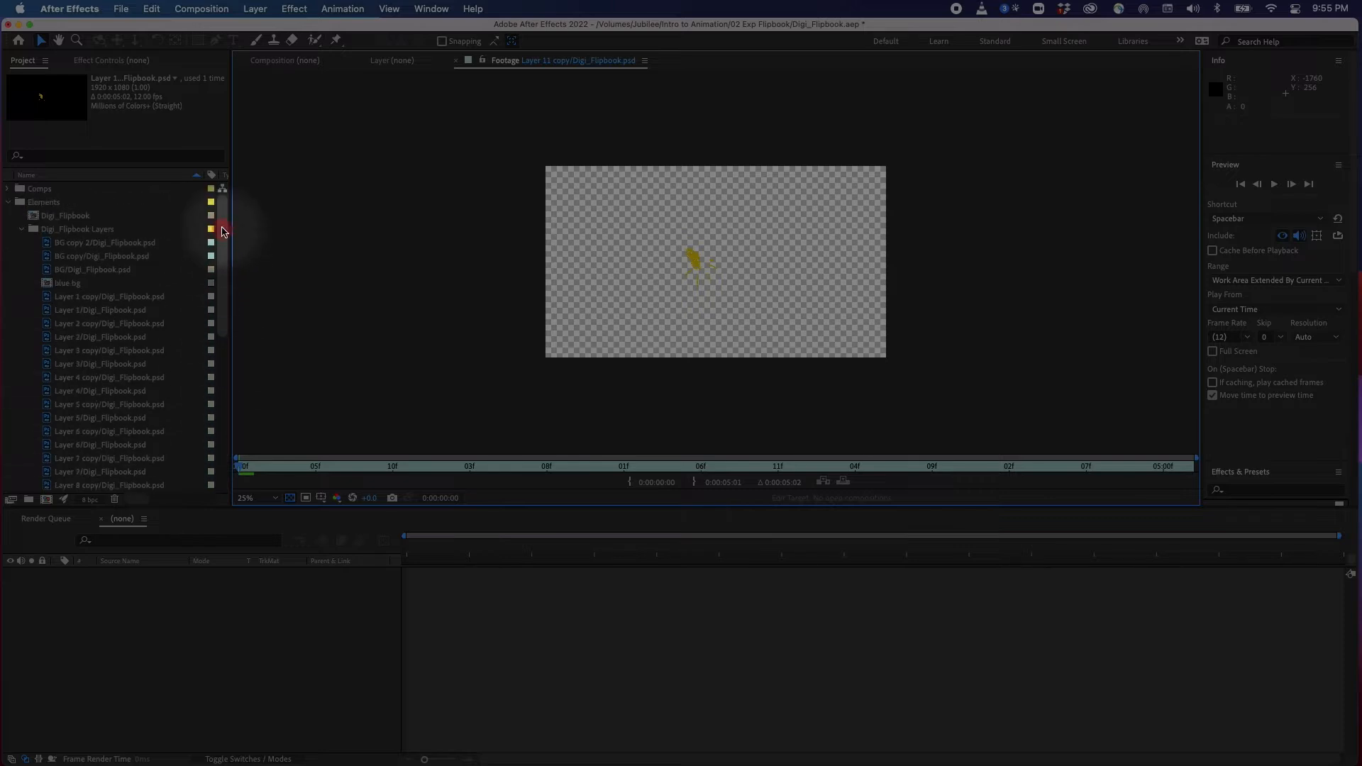
{"action": "left_click", "coordinate": [22, 229]}
{"action": "left_click", "coordinate": [71, 216]}
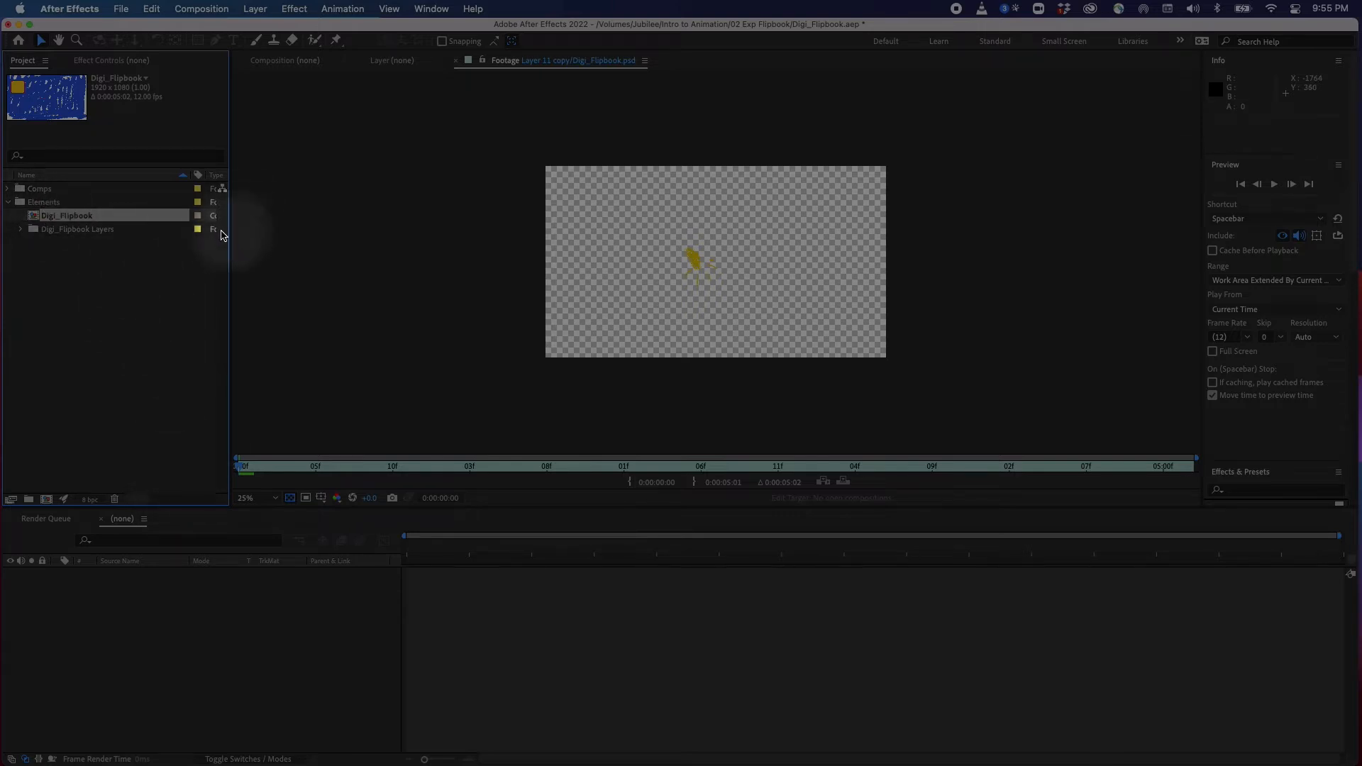
{"action": "left_click", "coordinate": [44, 254]}
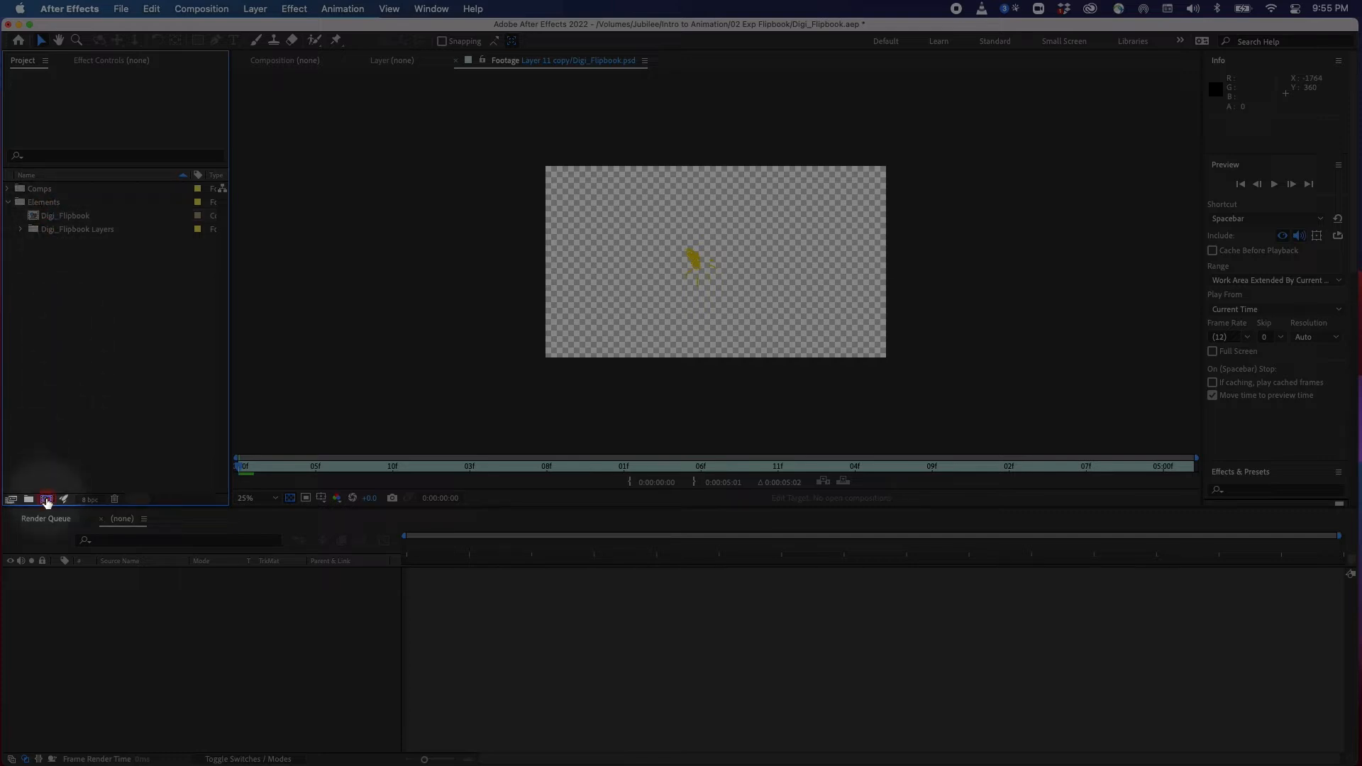
Create a new composition and name it MAIN SCENE
{"action": "left_click", "coordinate": [47, 500]}
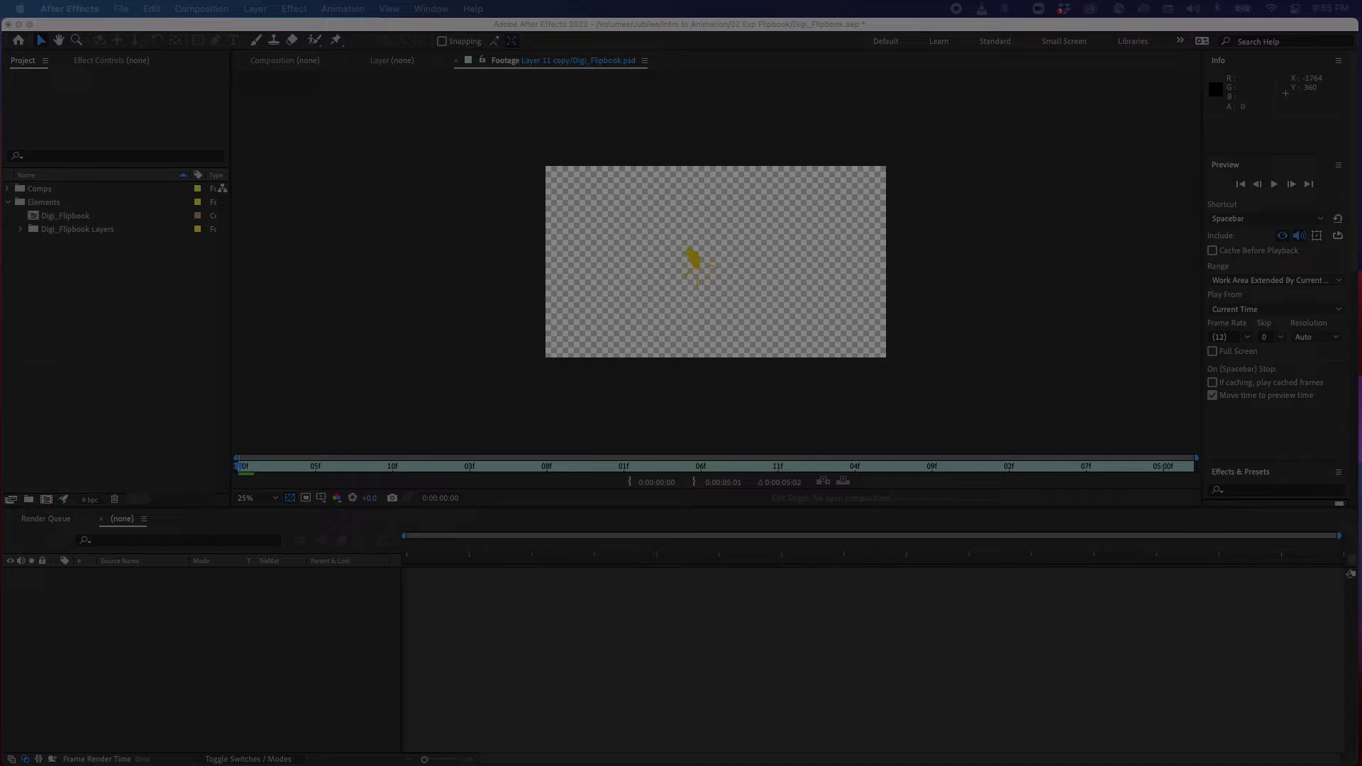
{"action": "left_click_drag", "start_coordinate": [728, 282], "coordinate": [716, 232]}
{"action": "type", "text": "MAIN"}
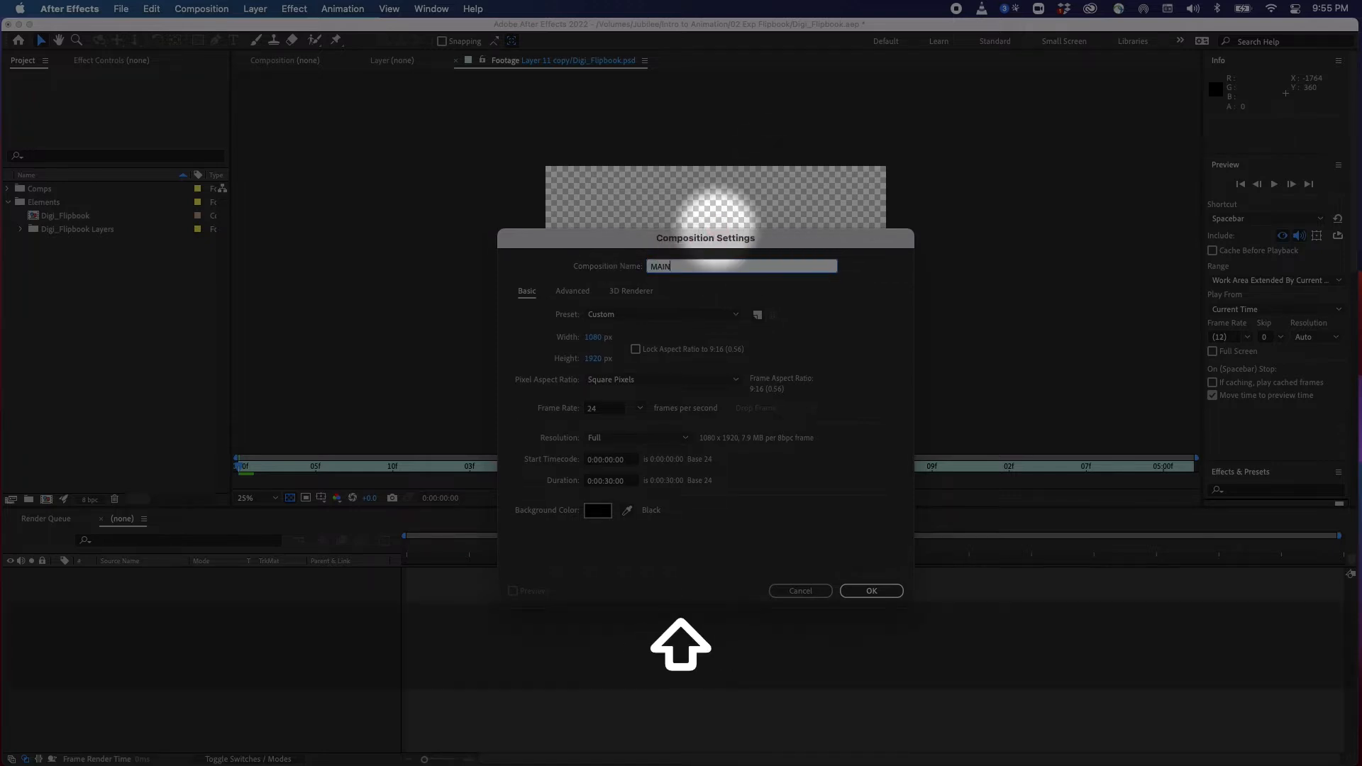
{"action": "type", "text": " SCENE"}
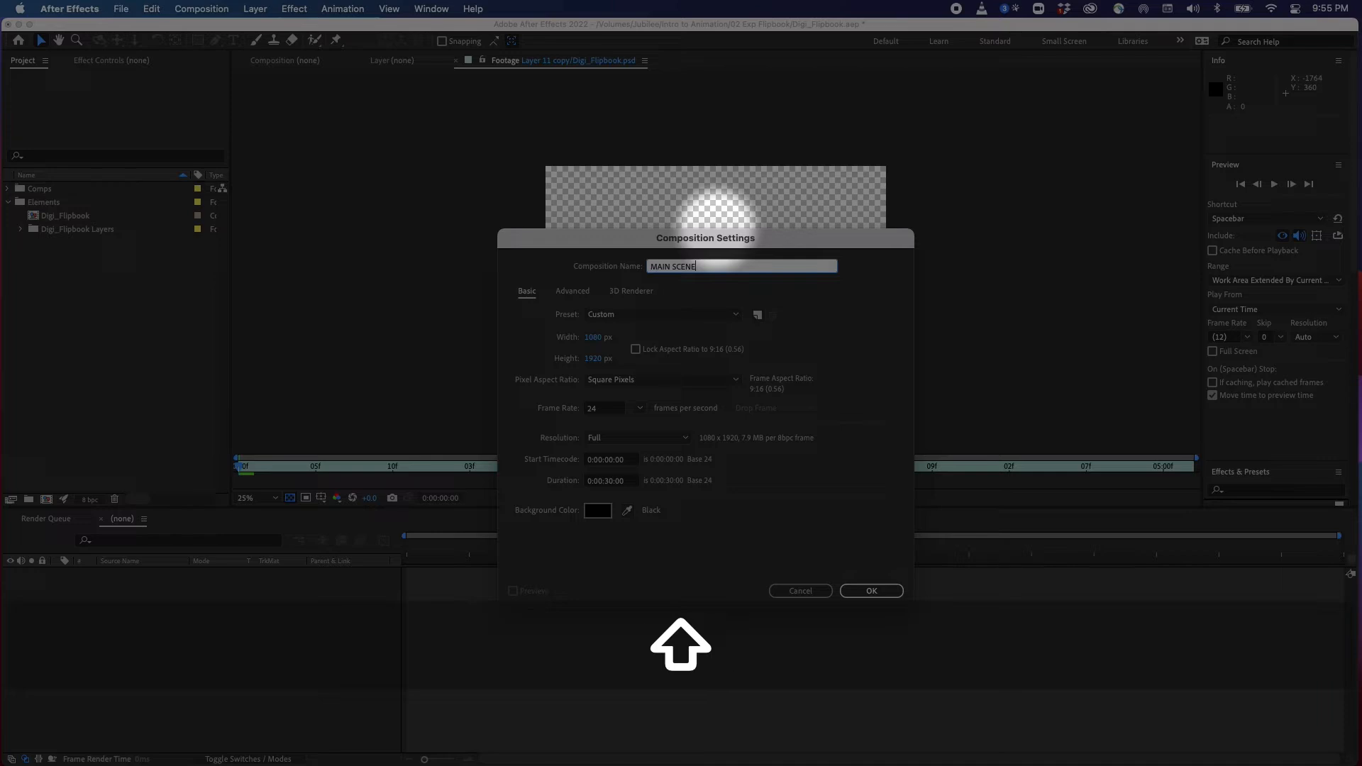
Set the composition preset to HDTV 1080 24 and the duration to 5 seconds, then confirm the settings
{"action": "left_click", "coordinate": [593, 337]}
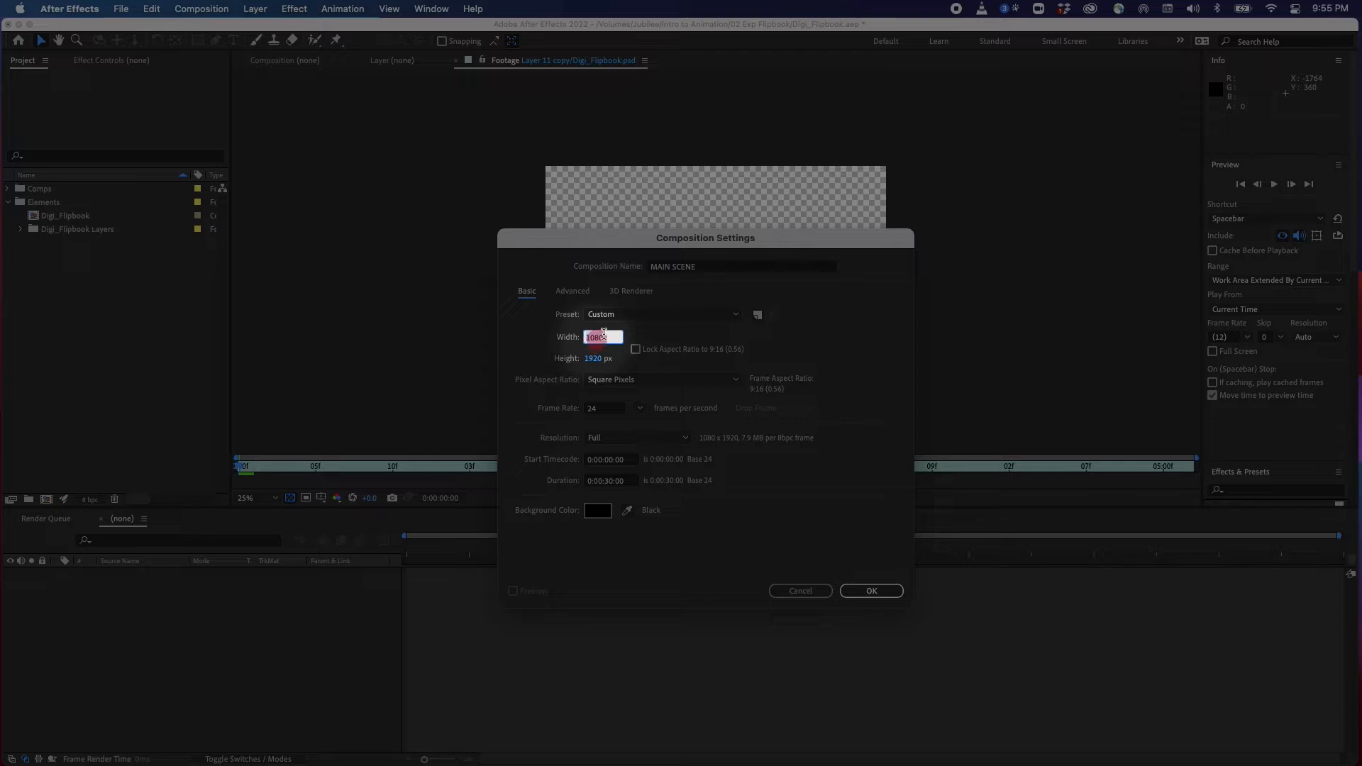
{"action": "left_click", "coordinate": [674, 314]}
{"action": "left_click_drag", "start_coordinate": [740, 417], "coordinate": [732, 487]}
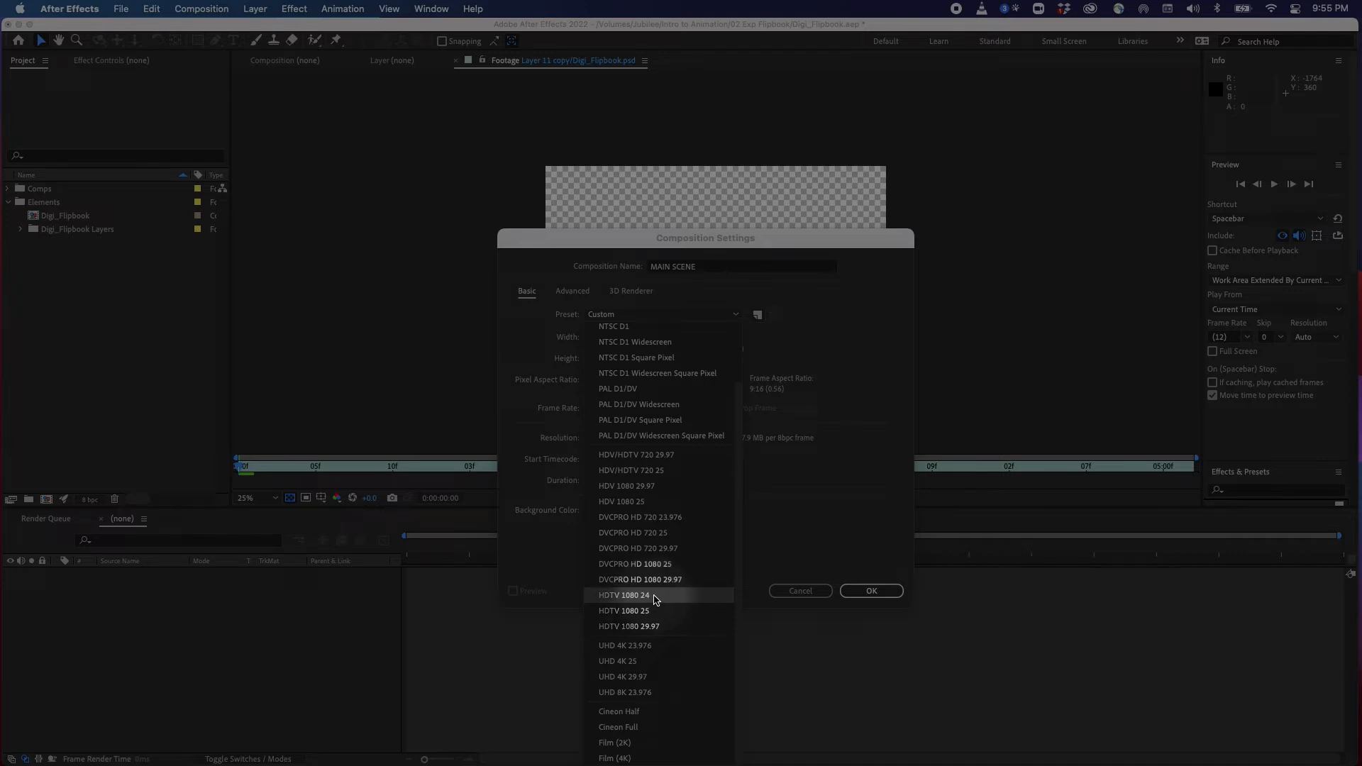
{"action": "left_click", "coordinate": [656, 601]}
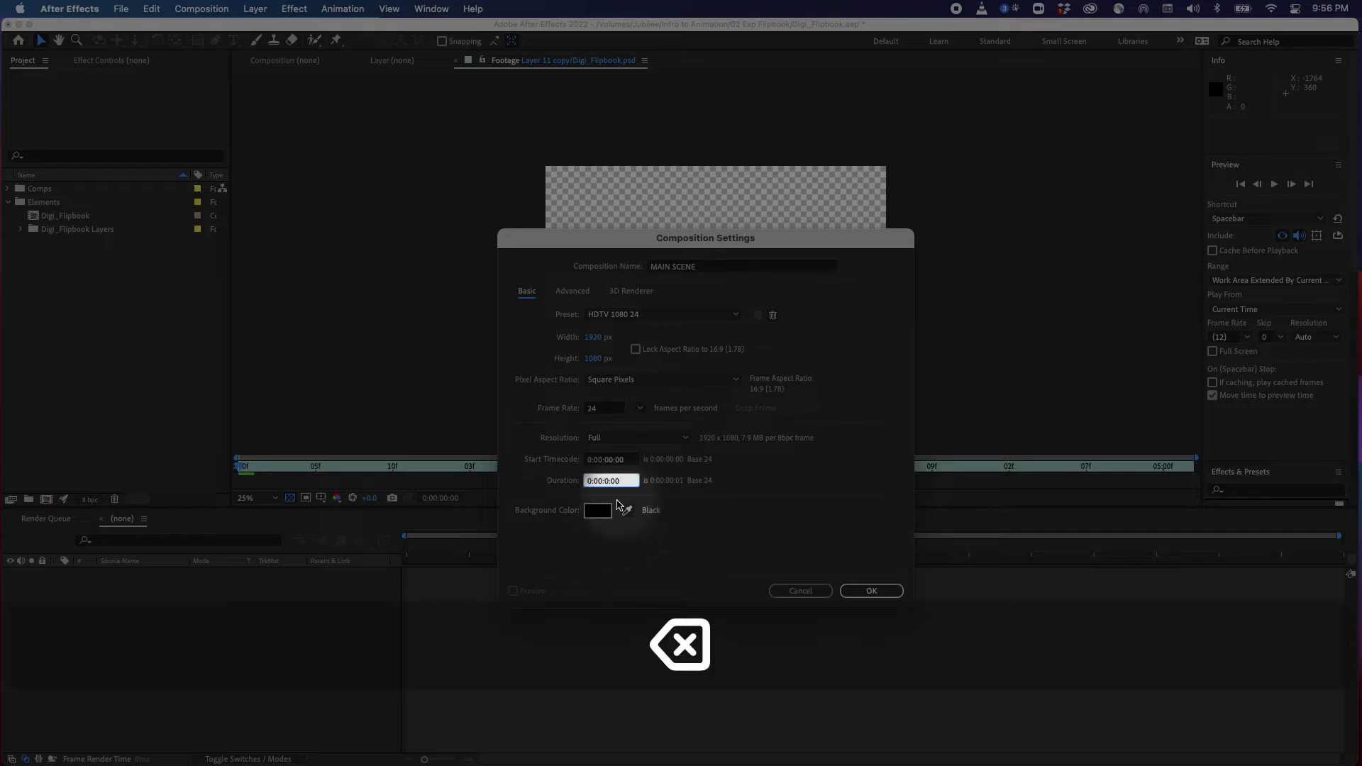
{"action": "type", "text": "5"}
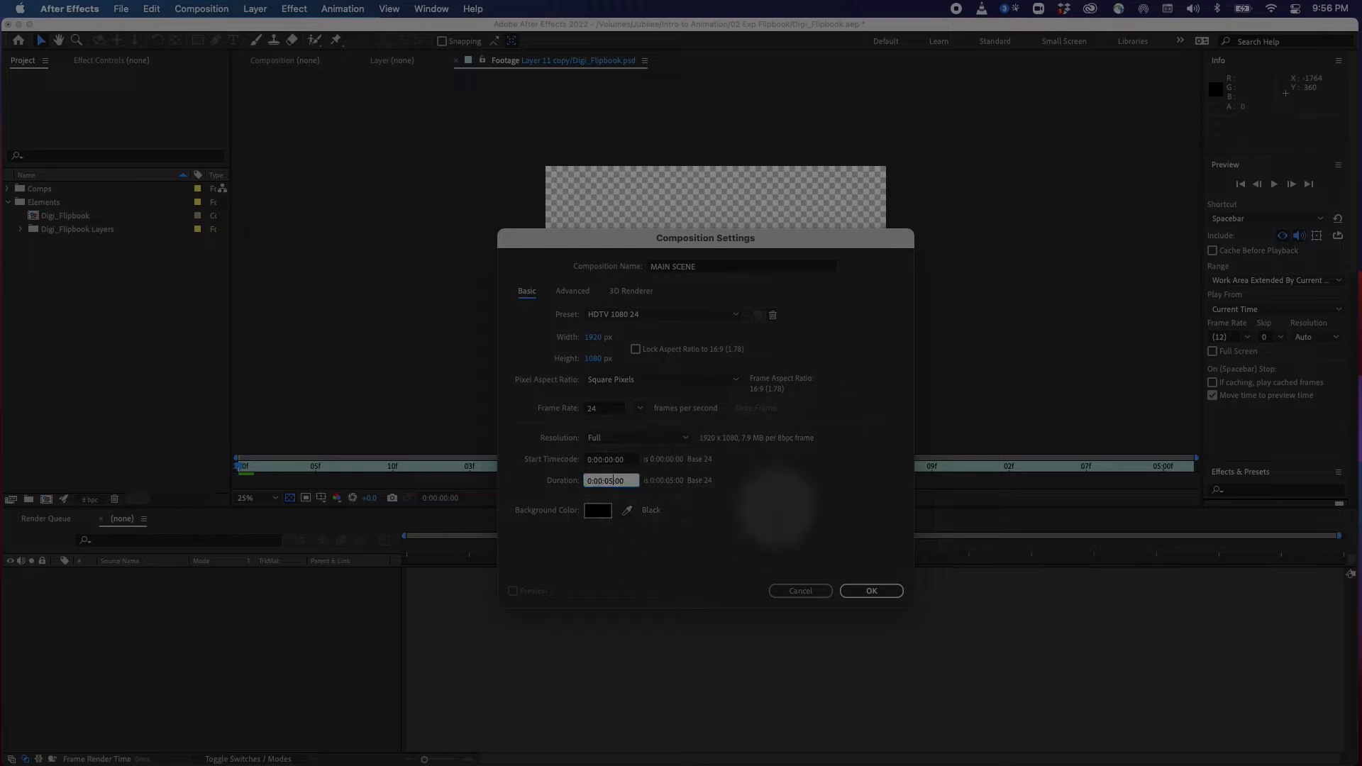
{"action": "left_click", "coordinate": [871, 591]}
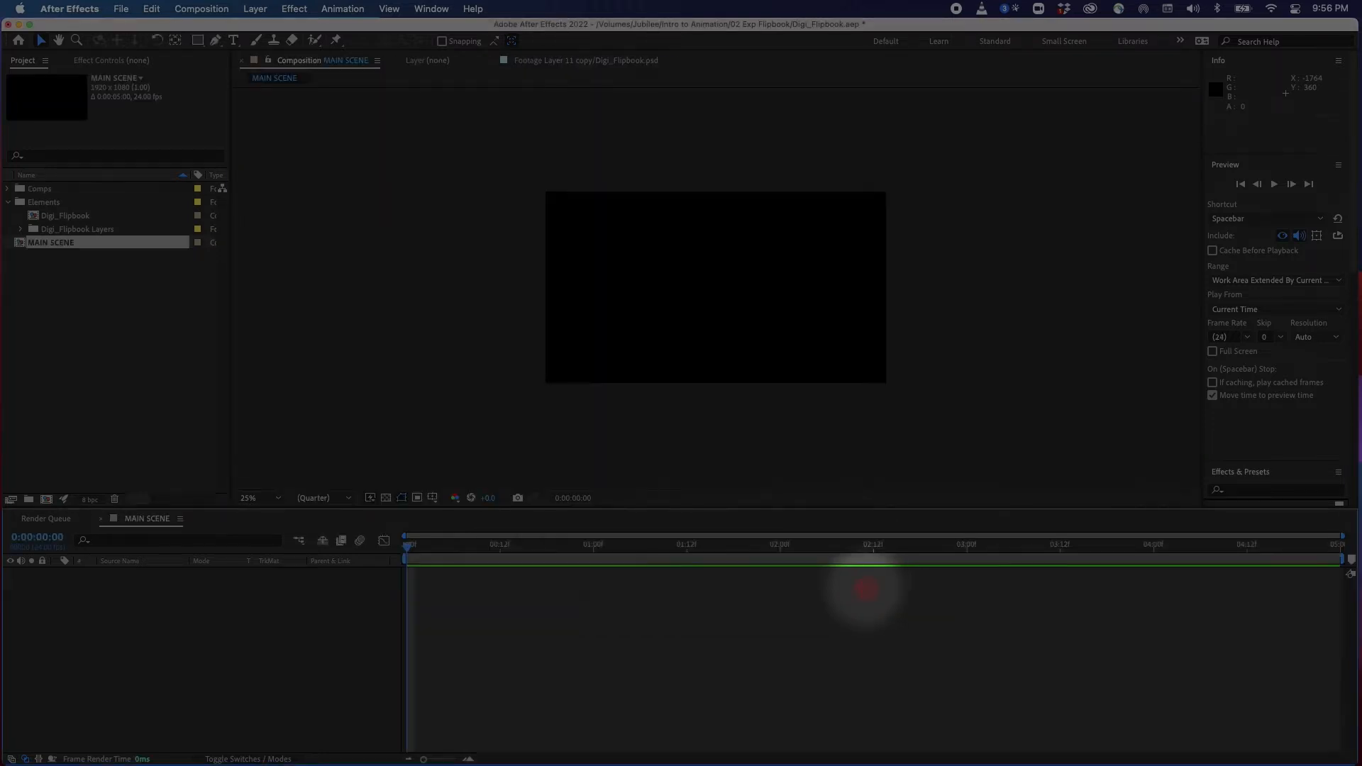
Add the Digi_Flipbook composition as a layer in the MAIN SCENE timeline
{"action": "left_click", "coordinate": [8, 202]}
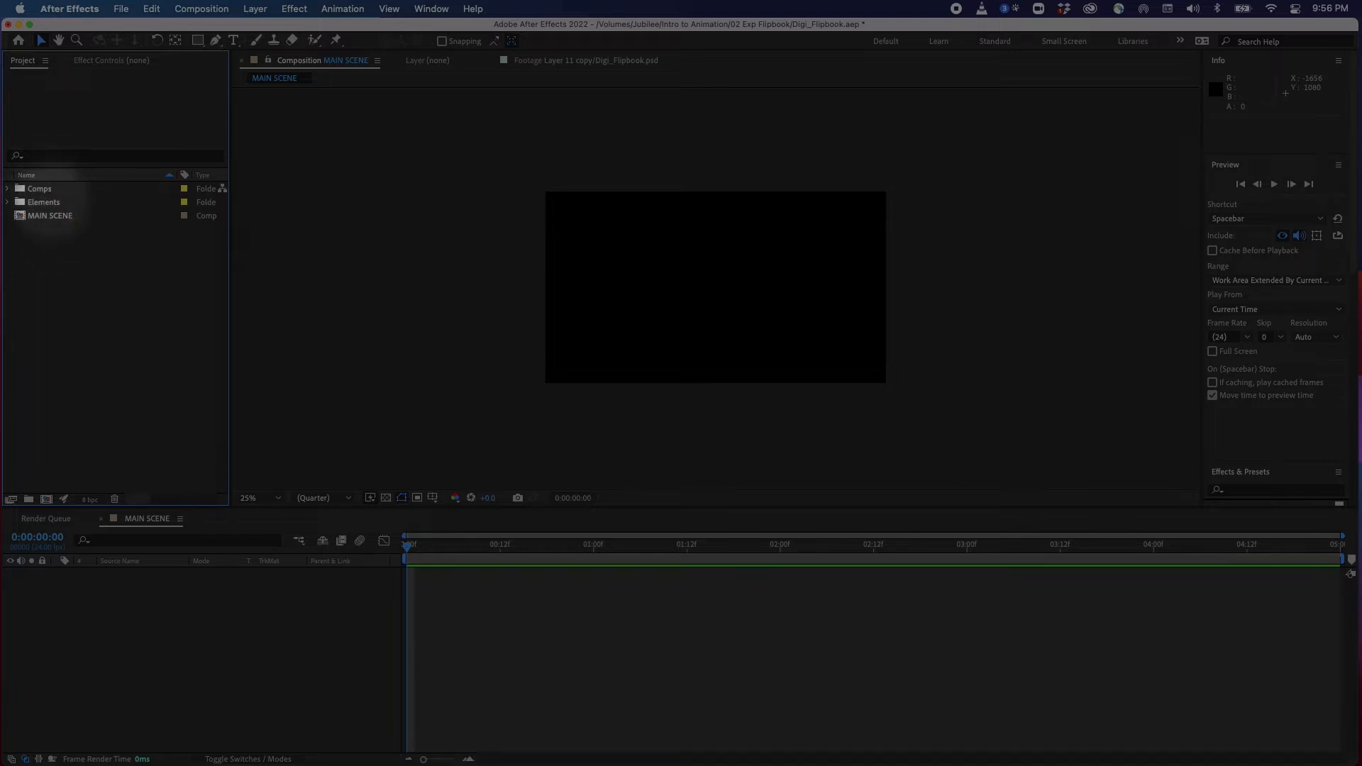
{"action": "left_click", "coordinate": [51, 217]}
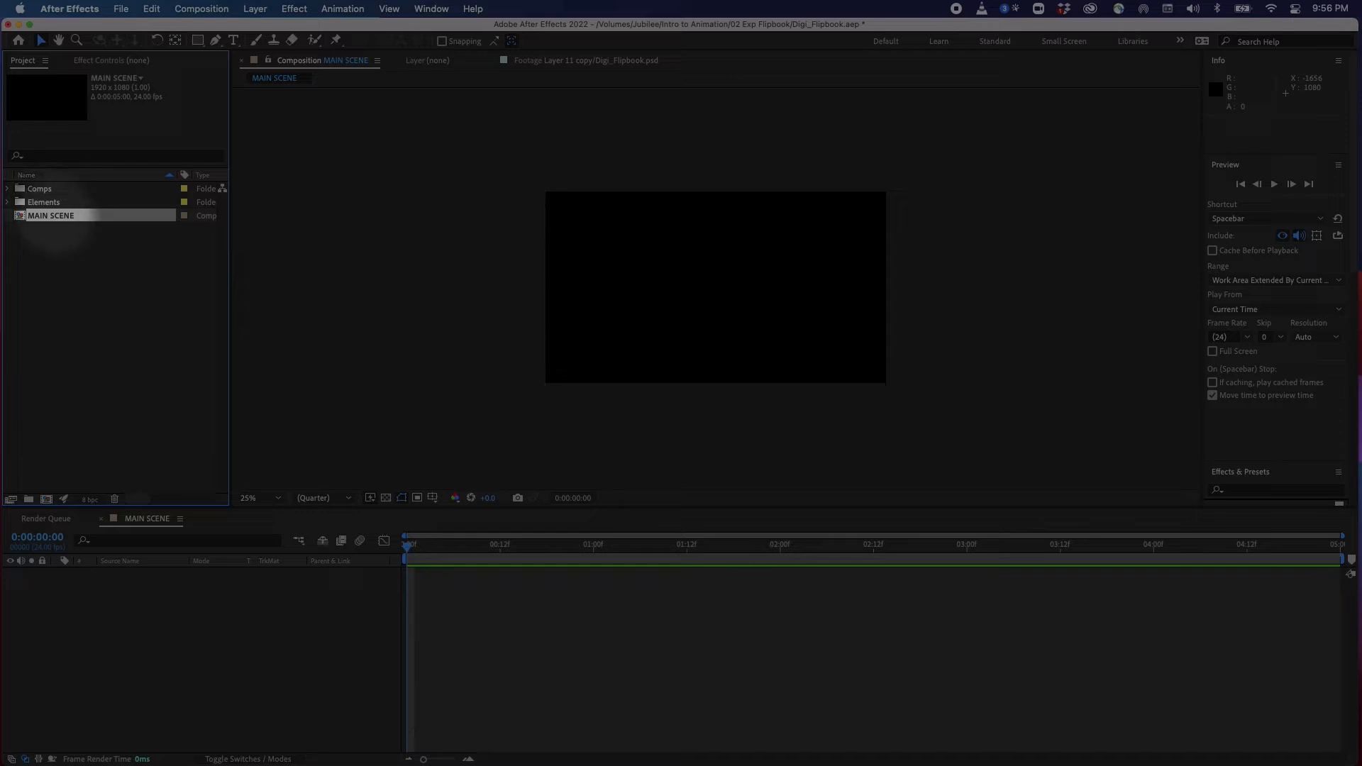
{"action": "left_click", "coordinate": [57, 269]}
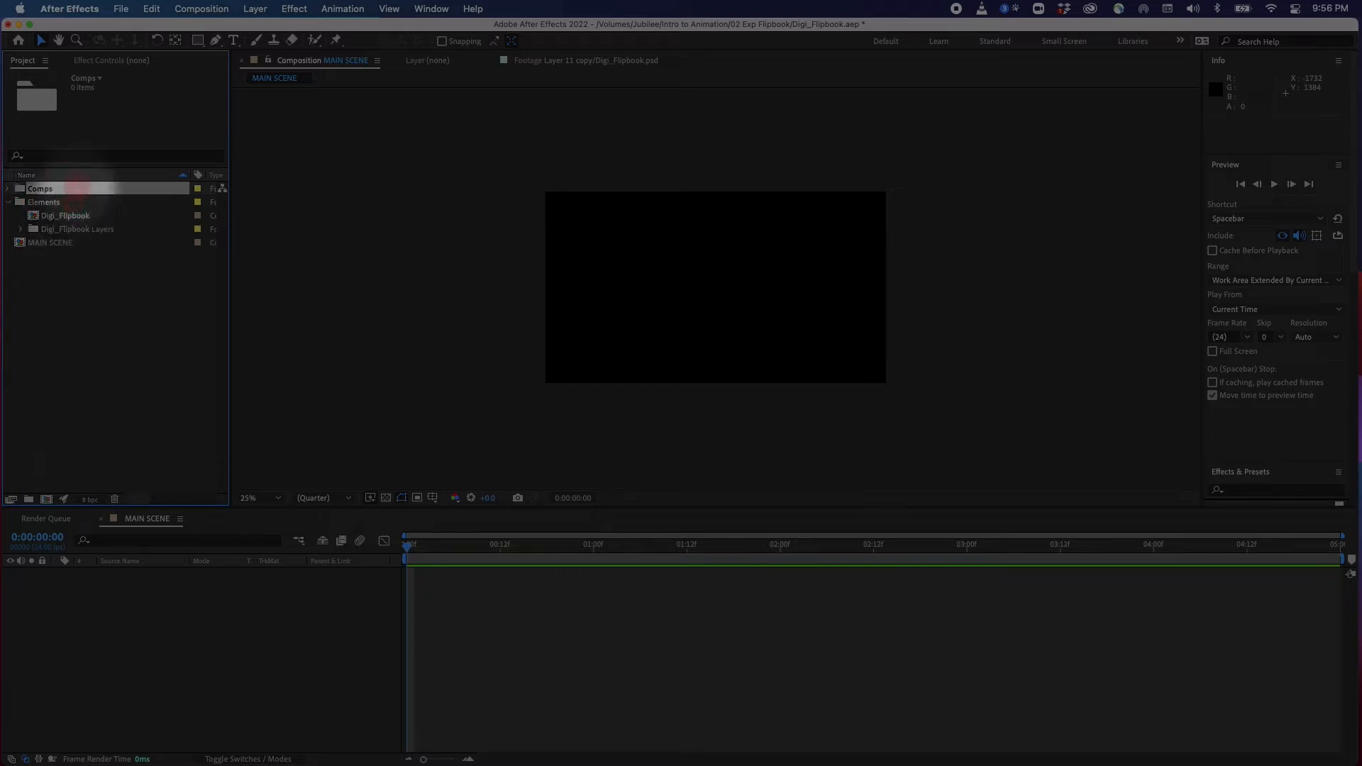
{"action": "left_click", "coordinate": [71, 215]}
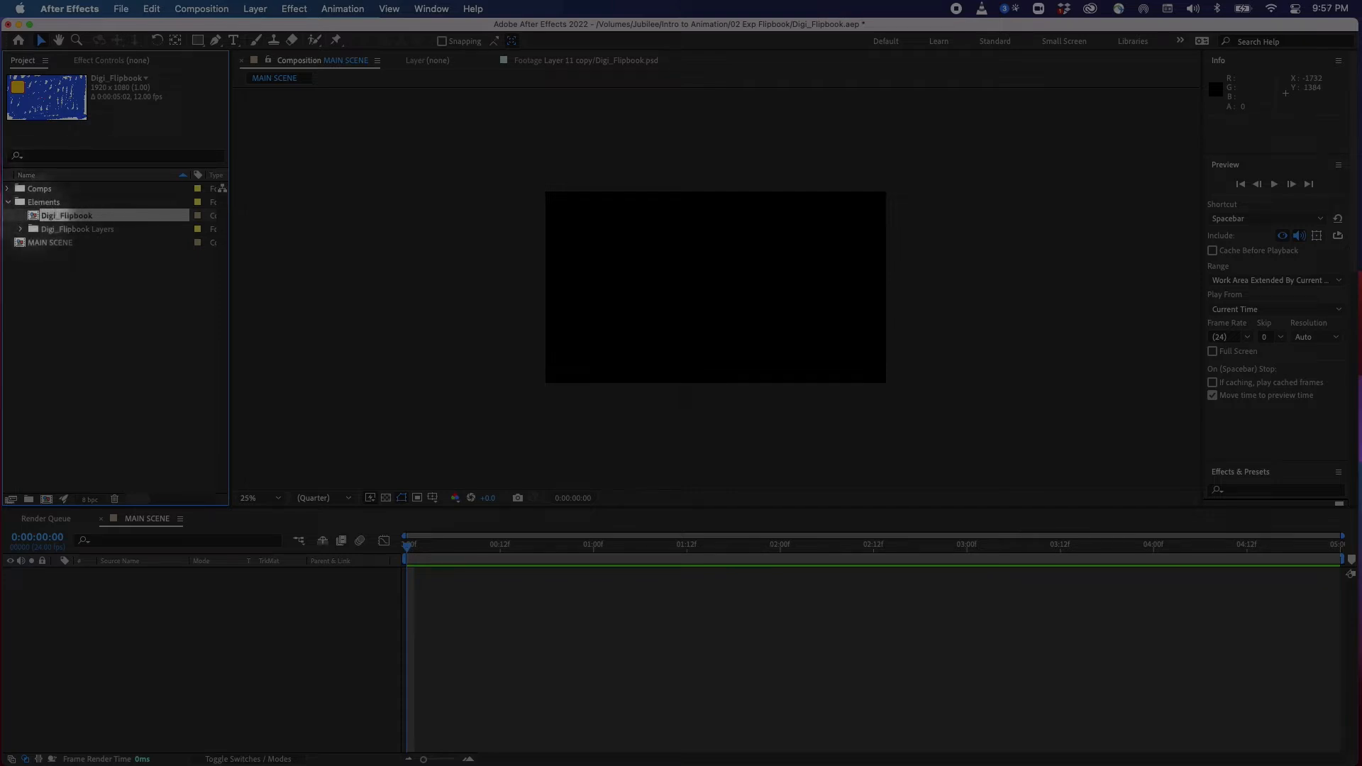
{"action": "left_click", "coordinate": [47, 242]}
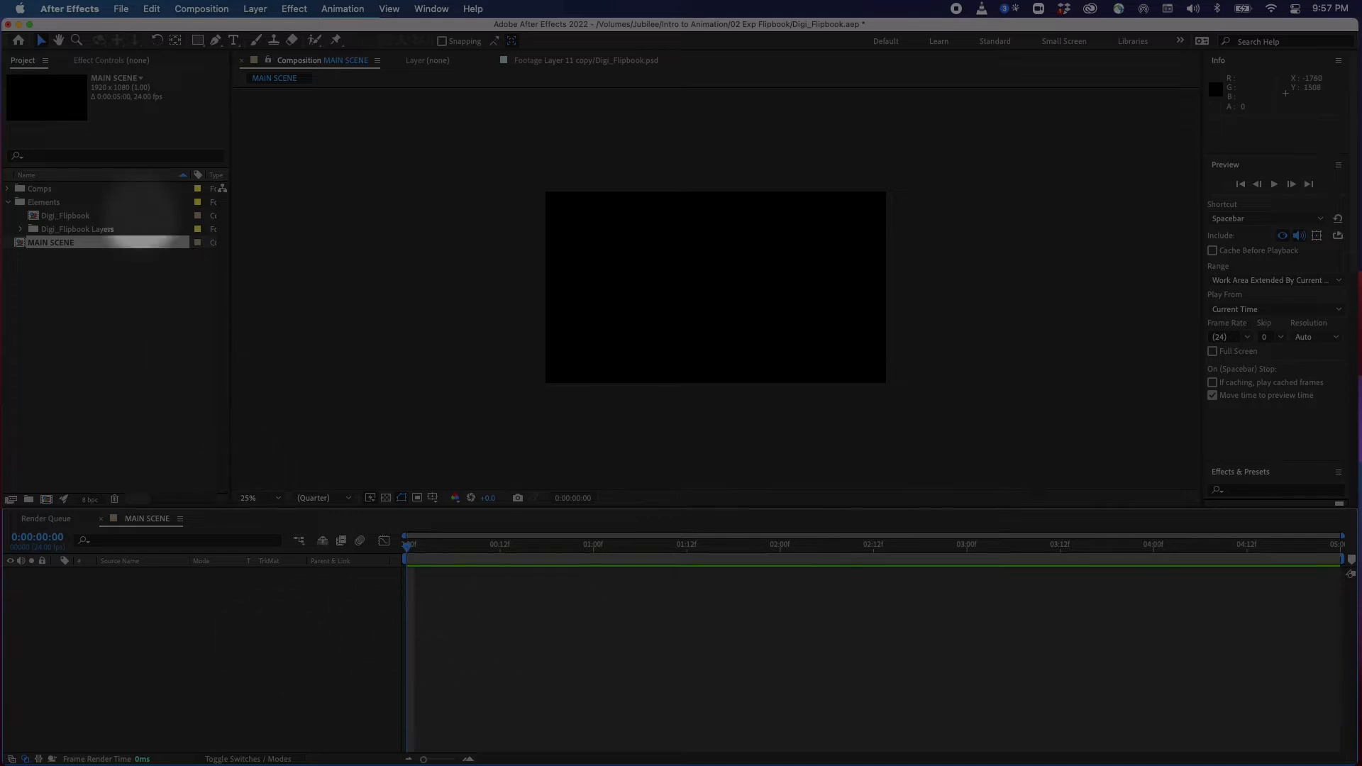
{"action": "left_click_drag", "start_coordinate": [66, 216], "coordinate": [130, 650]}
{"action": "left_click_drag", "start_coordinate": [429, 545], "coordinate": [395, 573]}
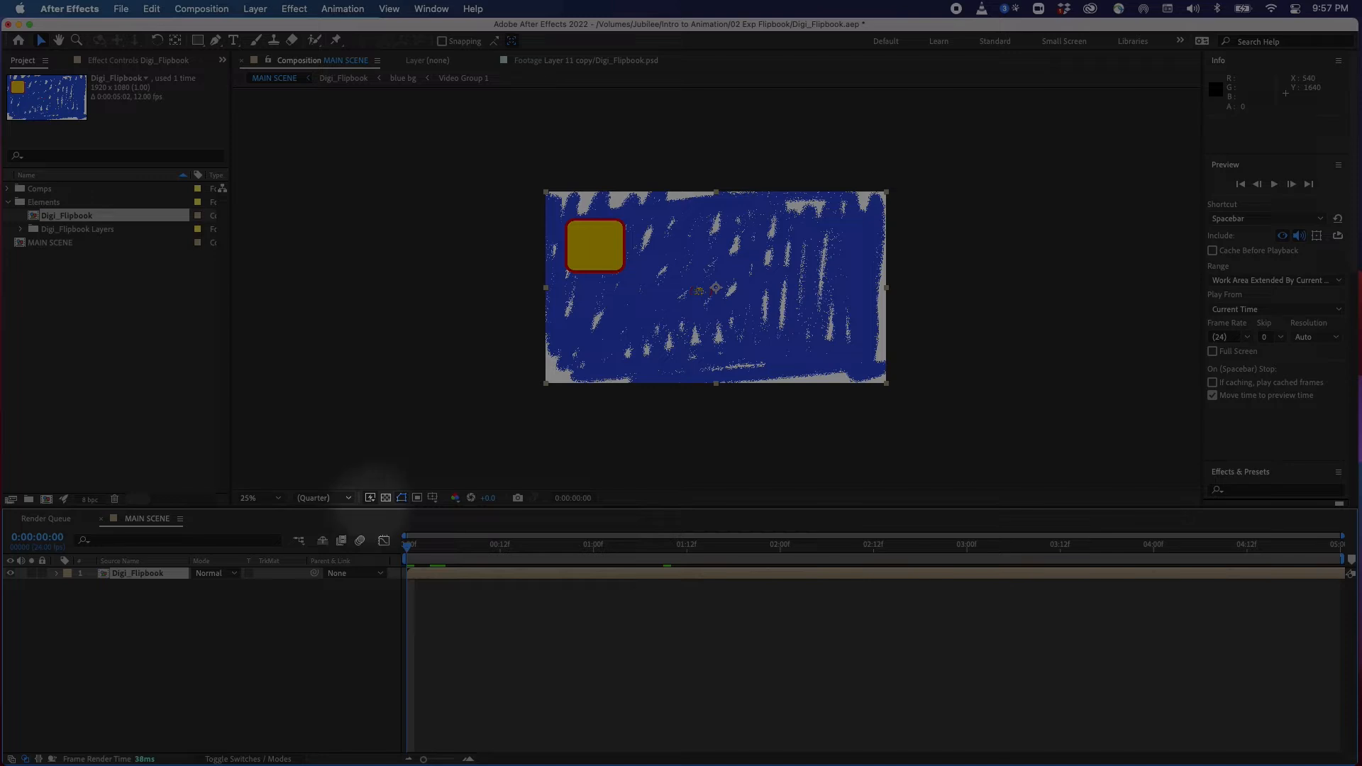
Turn Fast Previews to Off (Final Quality) and scrub through the timeline
{"action": "left_click", "coordinate": [370, 497]}
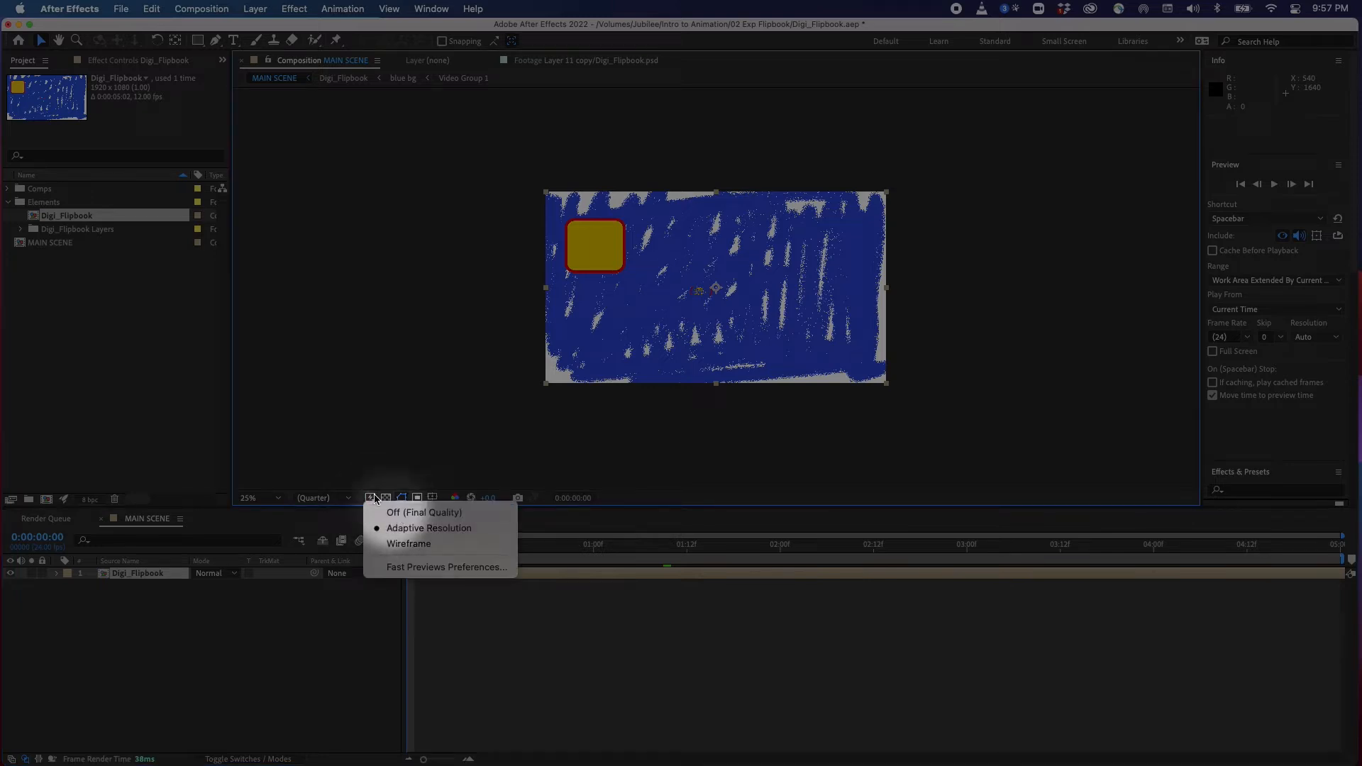
{"action": "left_click", "coordinate": [426, 514]}
{"action": "left_click_drag", "start_coordinate": [410, 551], "coordinate": [532, 557]}
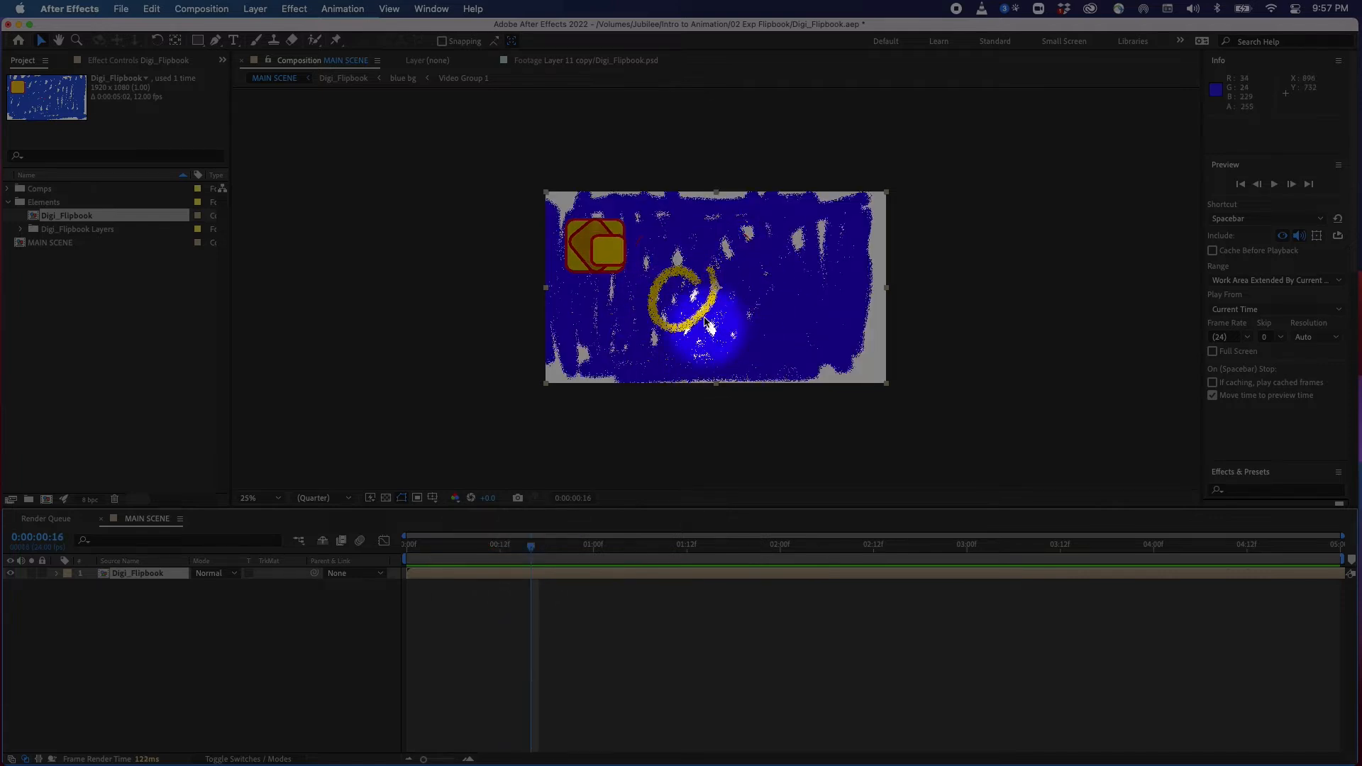
{"action": "left_click_drag", "start_coordinate": [531, 547], "coordinate": [484, 548]}
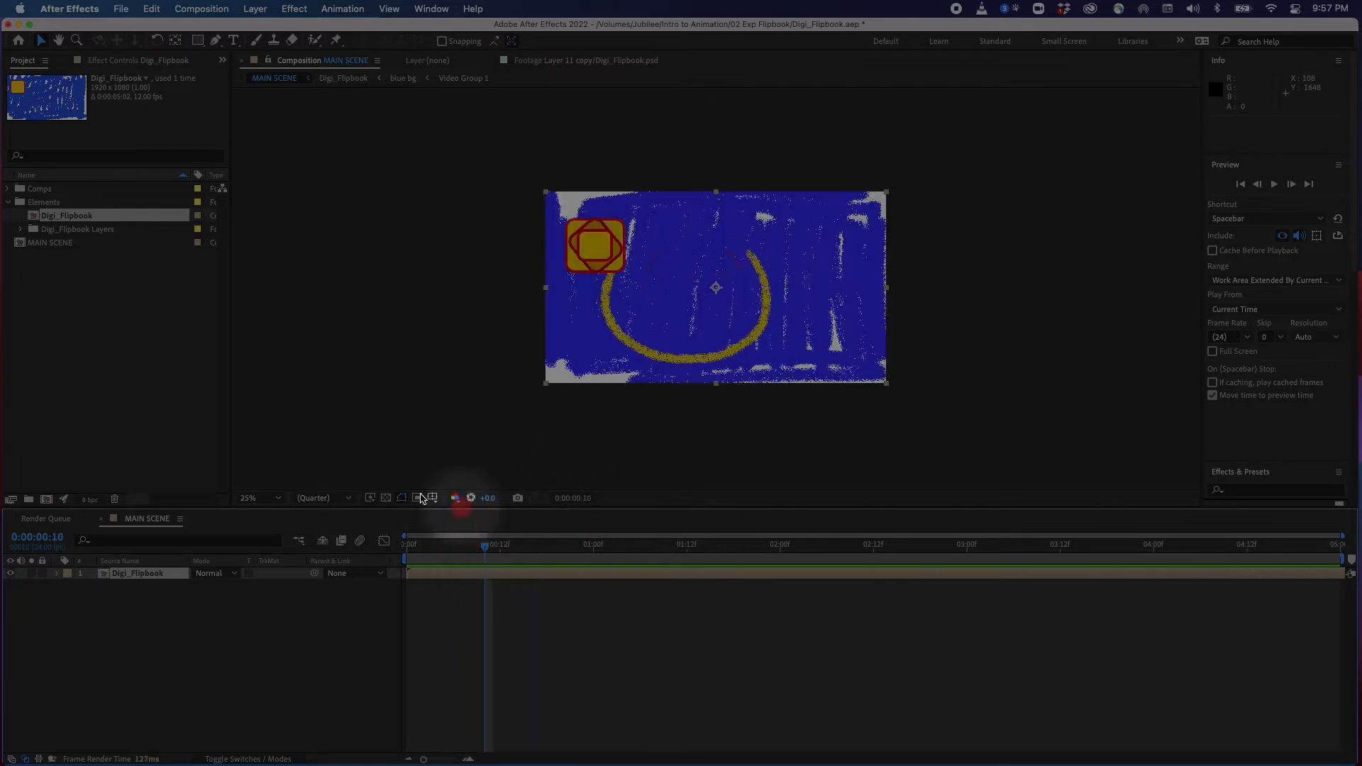
Zoom the composition viewer to 100% and scrub the timeline to inspect the frames
{"action": "left_click", "coordinate": [277, 498]}
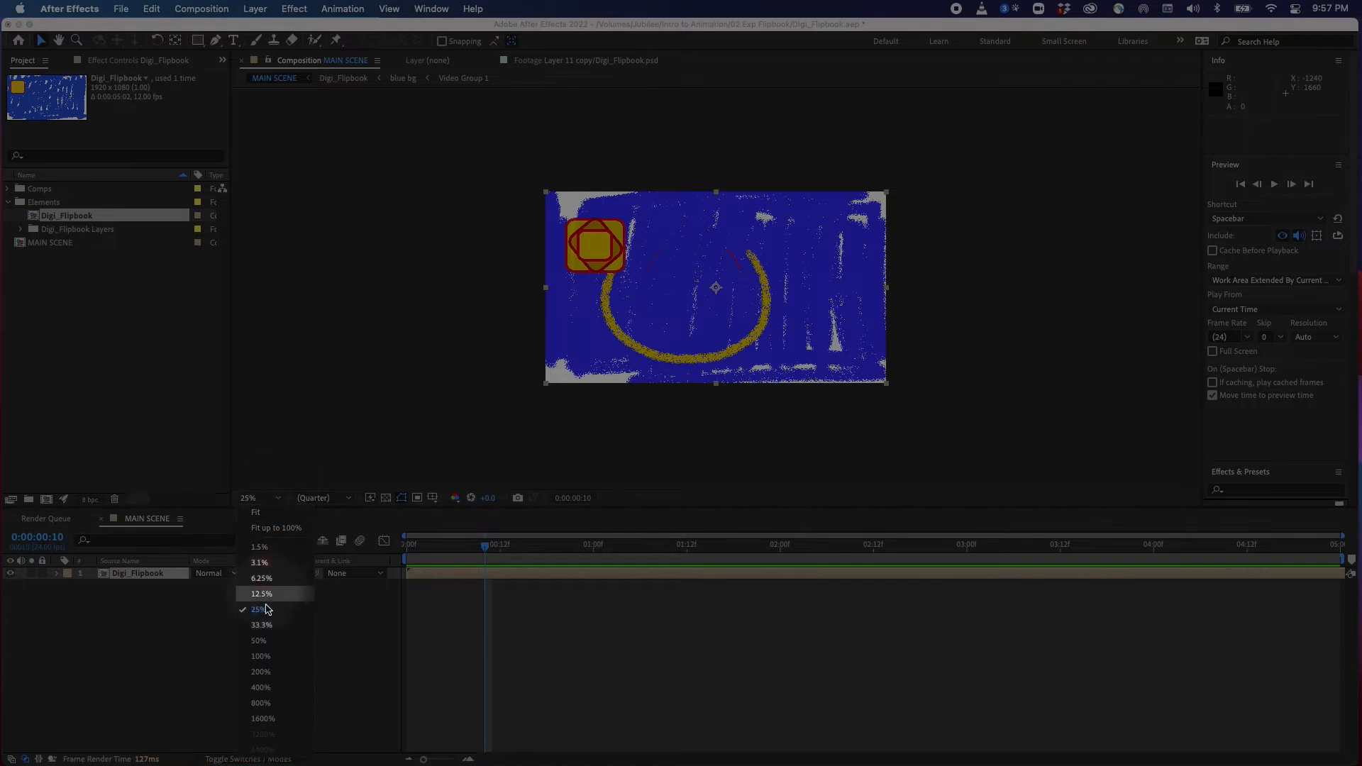
{"action": "left_click", "coordinate": [274, 652]}
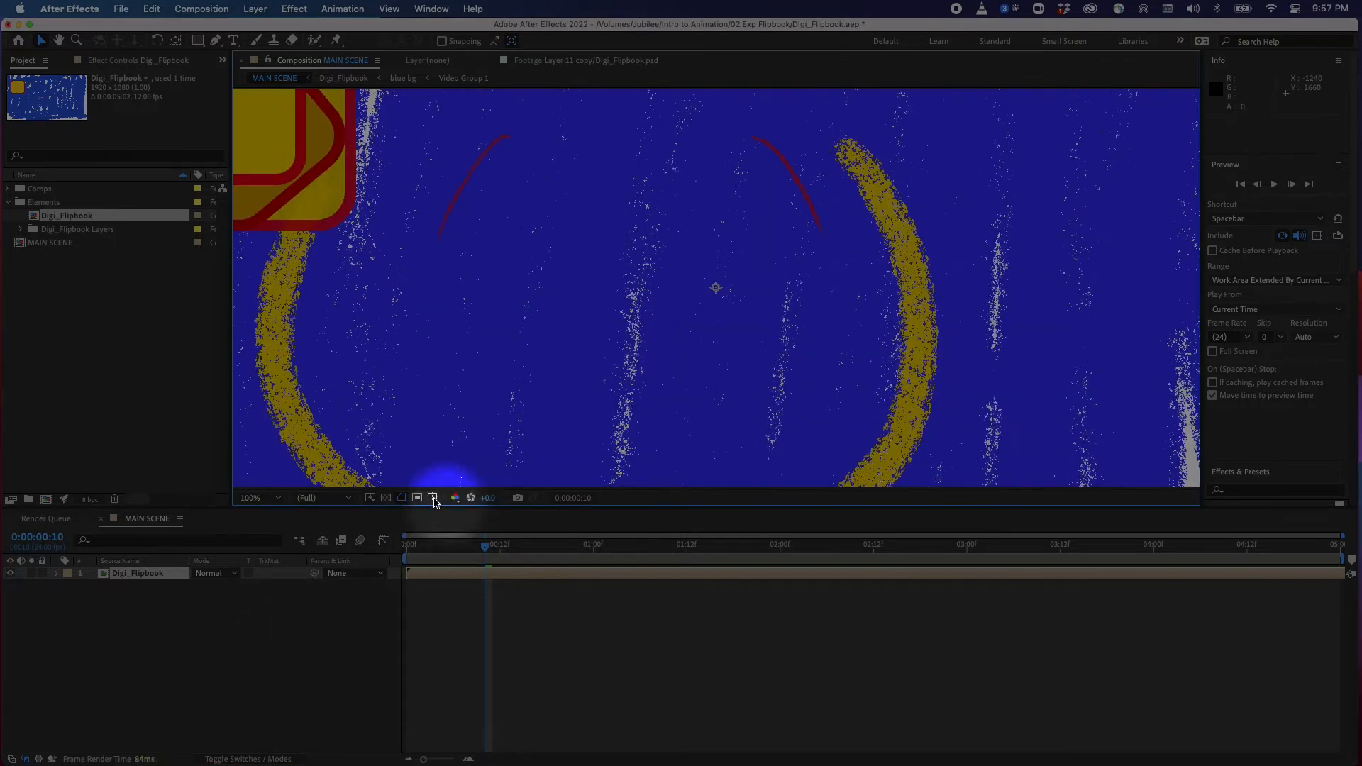
{"action": "left_click_drag", "start_coordinate": [492, 547], "coordinate": [430, 553]}
Switch Fast Previews to Adaptive Resolution and scrub through the timeline
{"action": "left_click", "coordinate": [348, 498]}
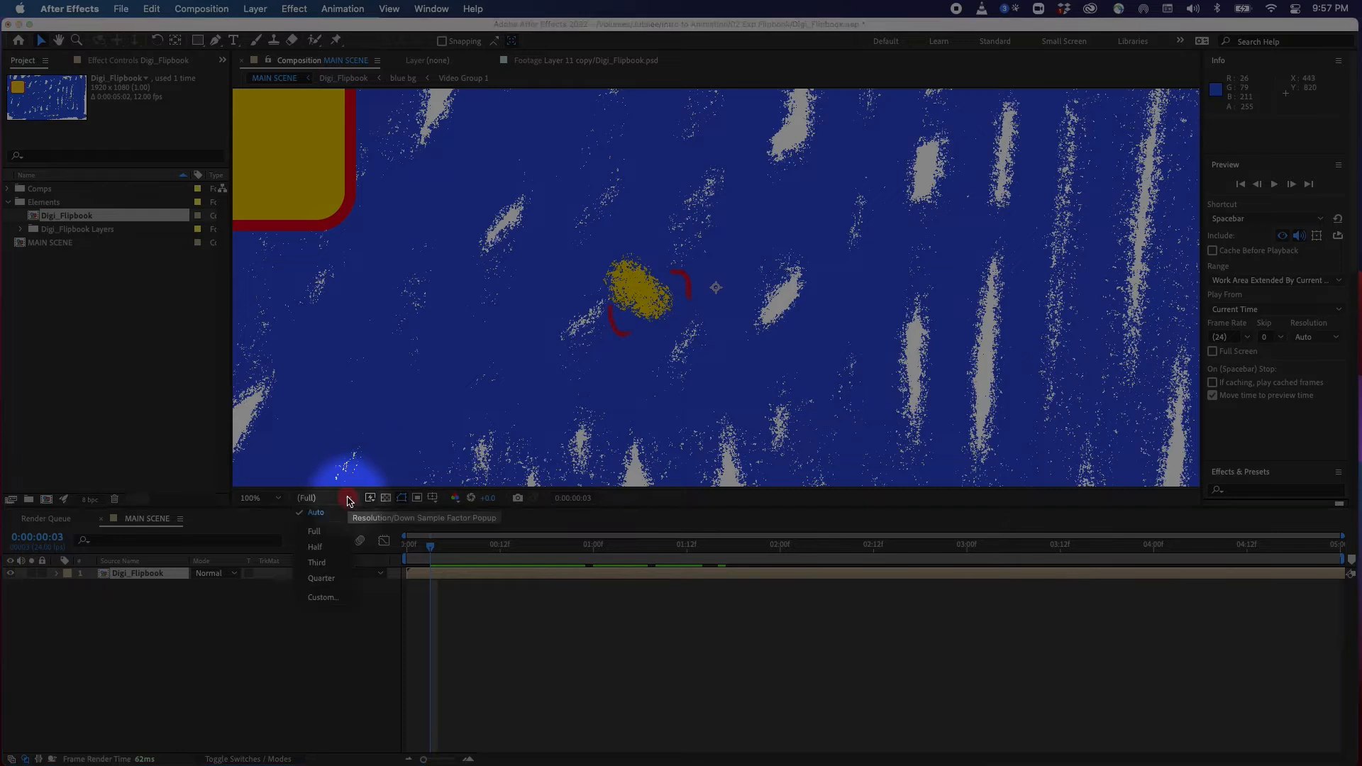
{"action": "left_click", "coordinate": [370, 498]}
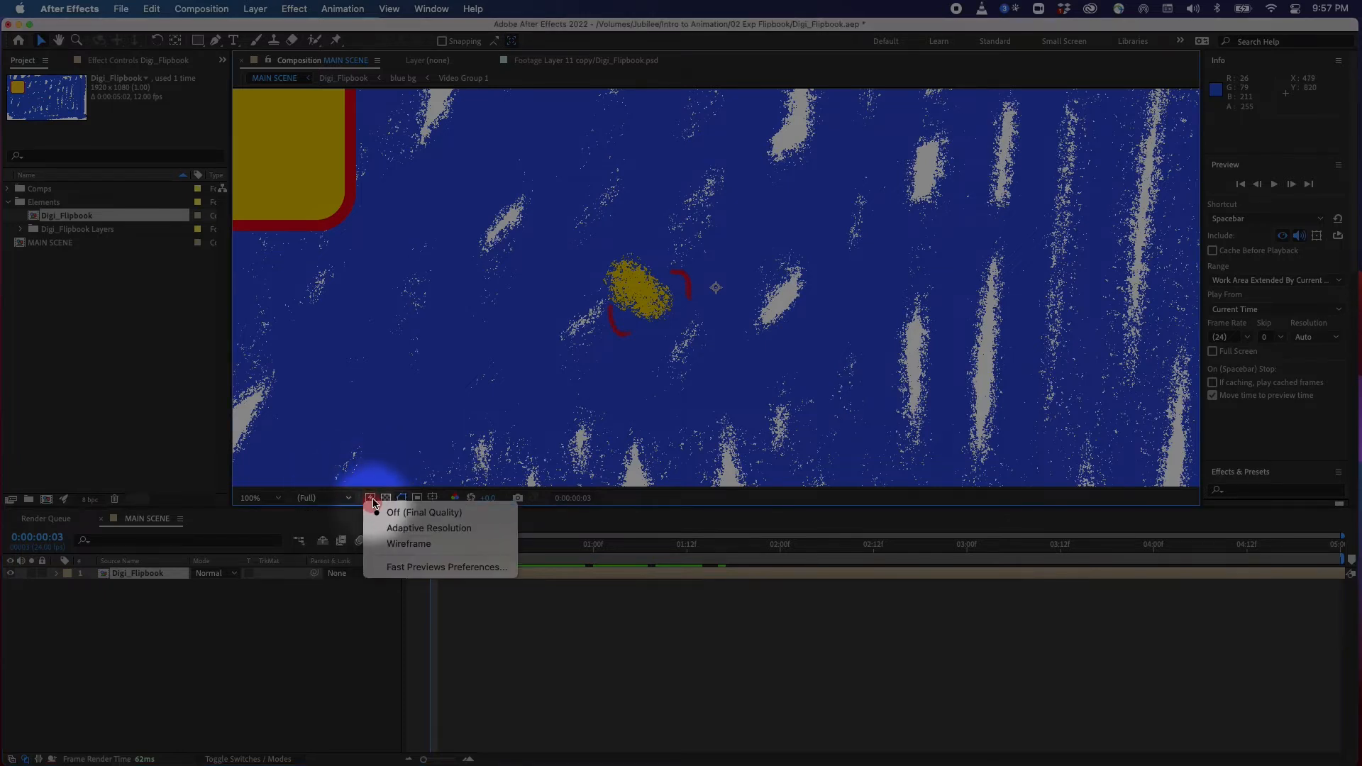
{"action": "left_click", "coordinate": [431, 530]}
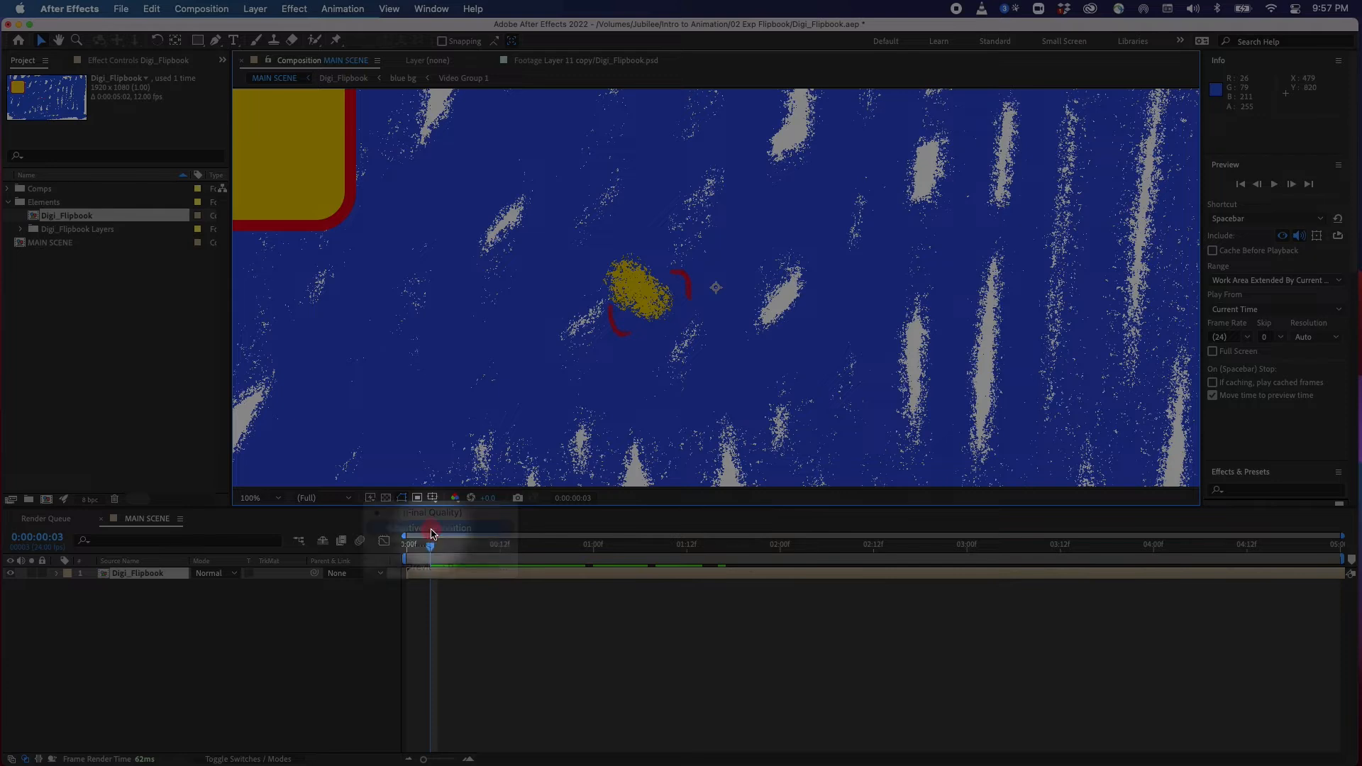
{"action": "left_click_drag", "start_coordinate": [434, 546], "coordinate": [842, 557]}
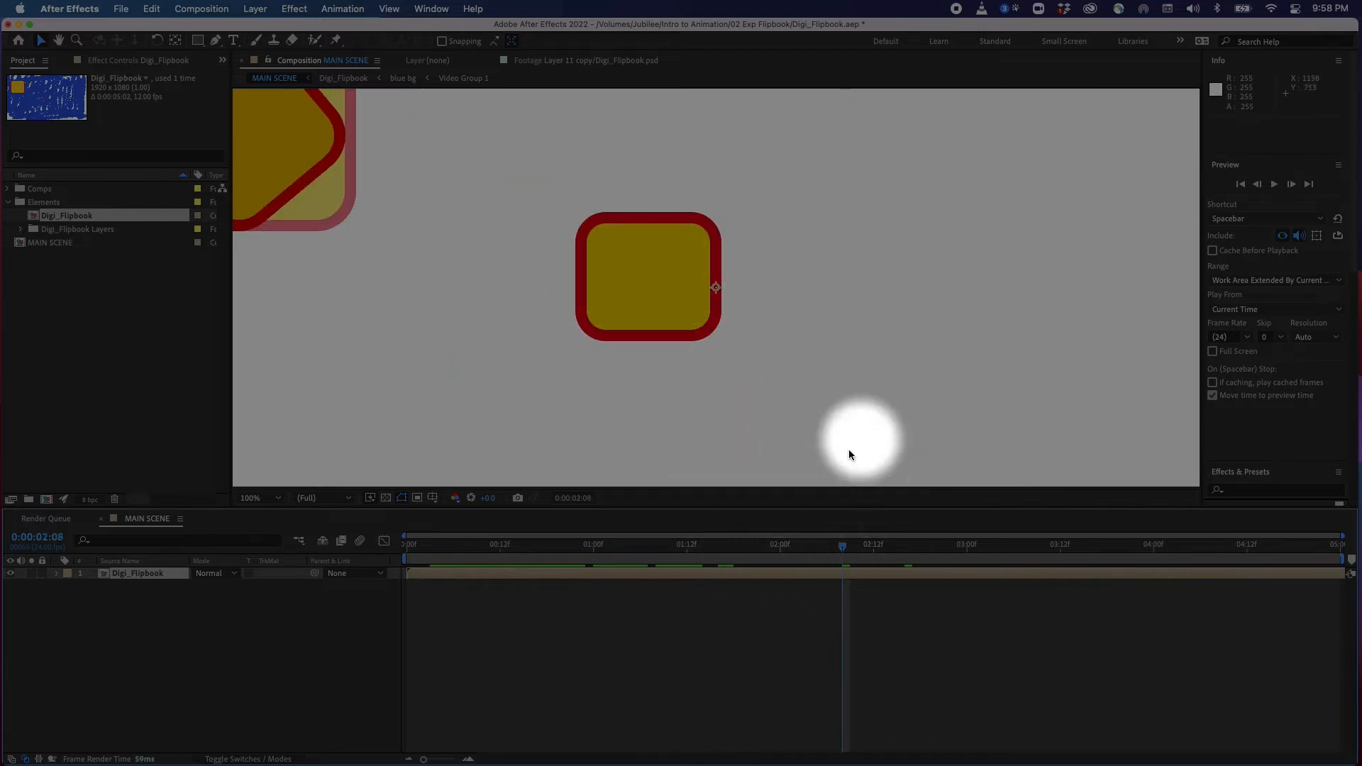
{"action": "left_click_drag", "start_coordinate": [842, 556], "coordinate": [365, 577]}
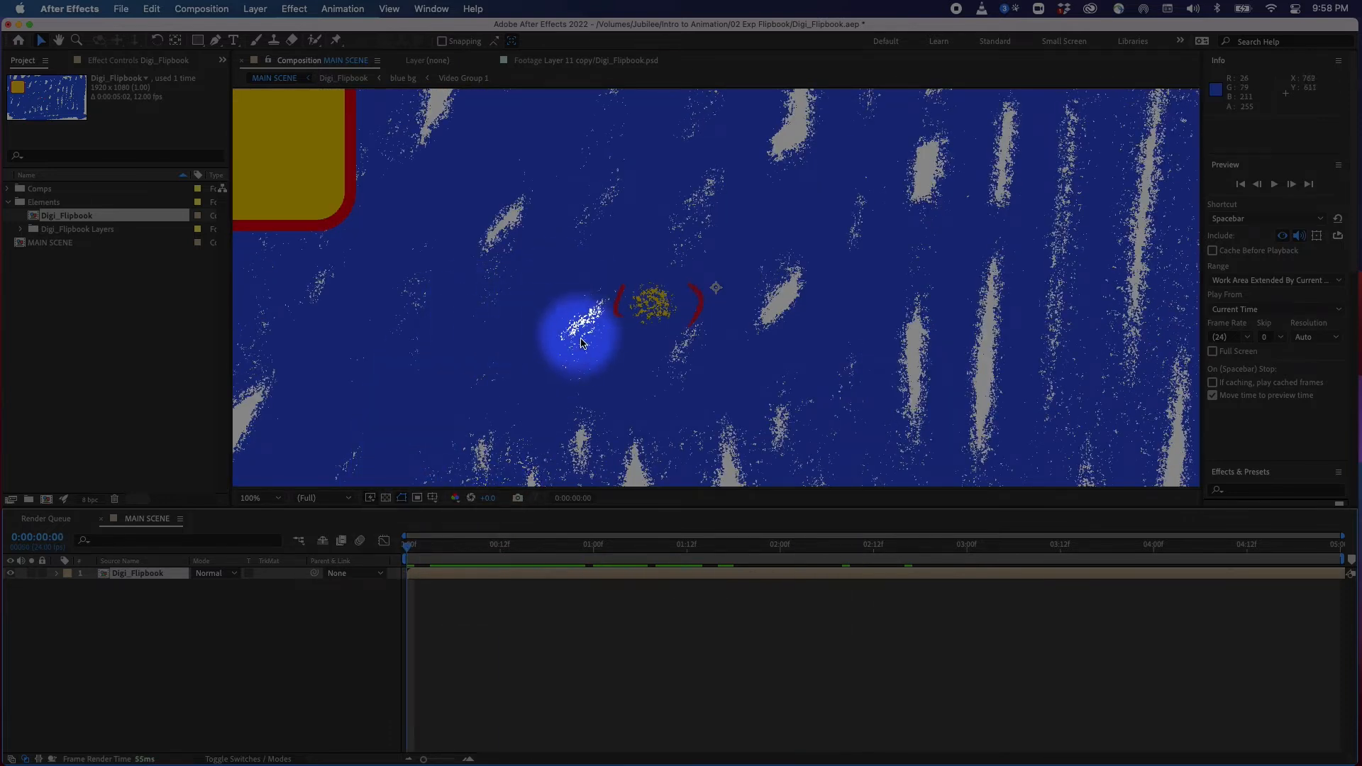
Zoom the composition viewer out and back in to 50% magnification
{"action": "key", "text": "comma"}
{"action": "key", "text": "comma"}
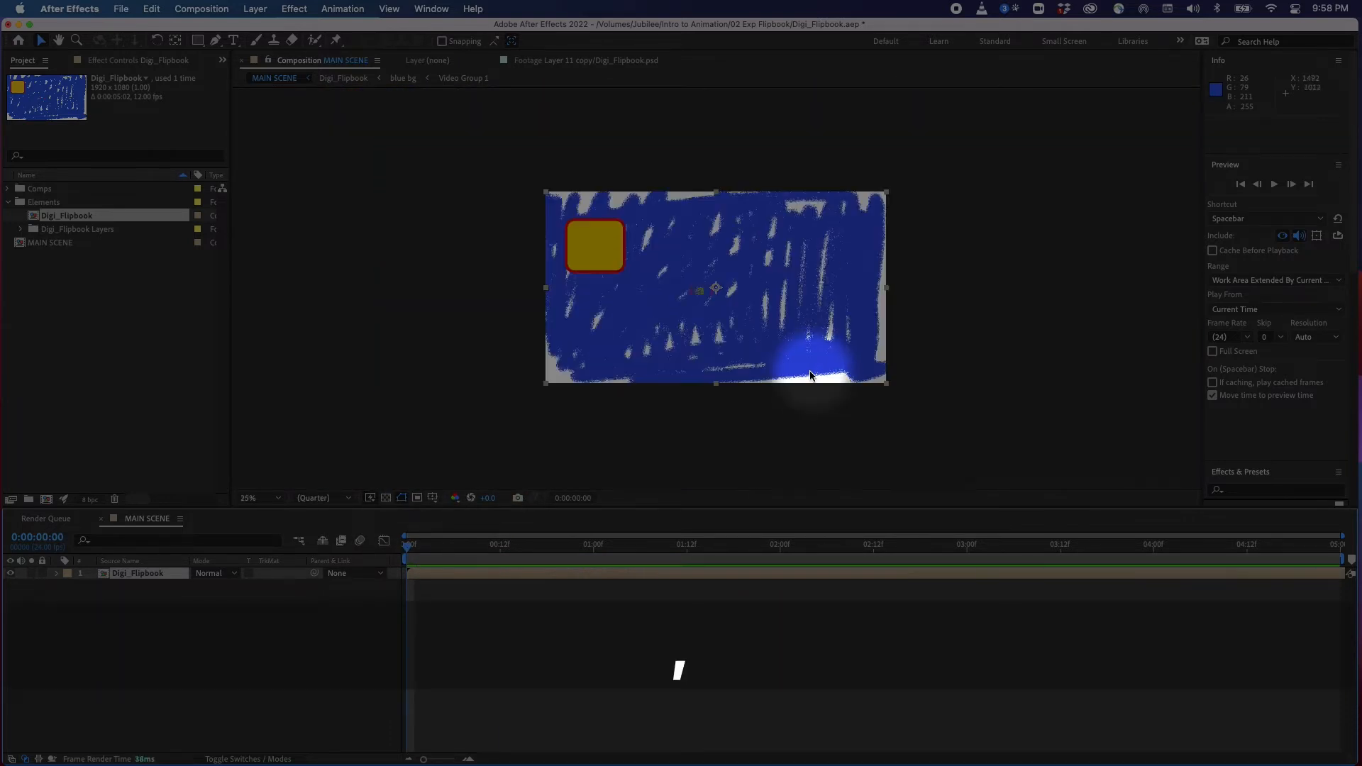
{"action": "key", "text": "period"}
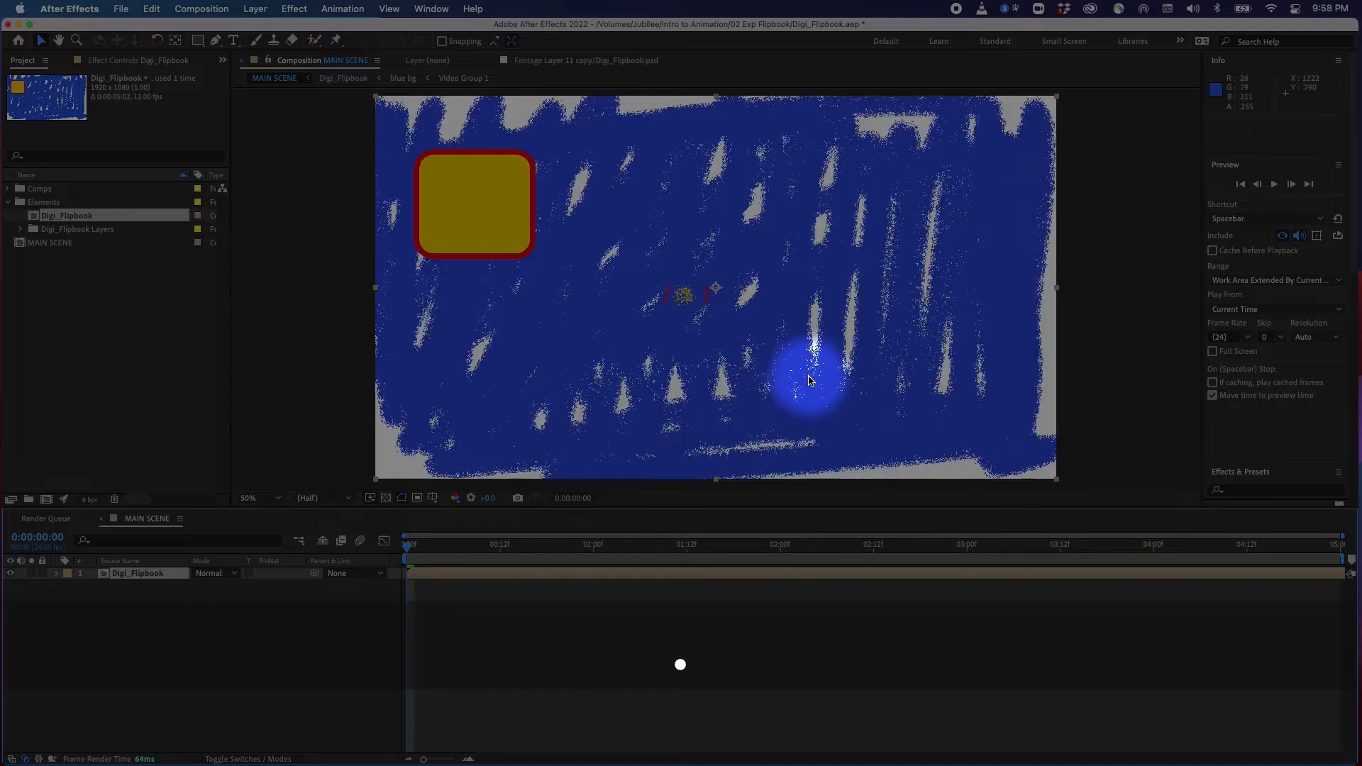
{"action": "key", "text": "comma"}
{"action": "key", "text": "period"}
{"action": "key", "text": "comma"}
{"action": "key", "text": "comma"}
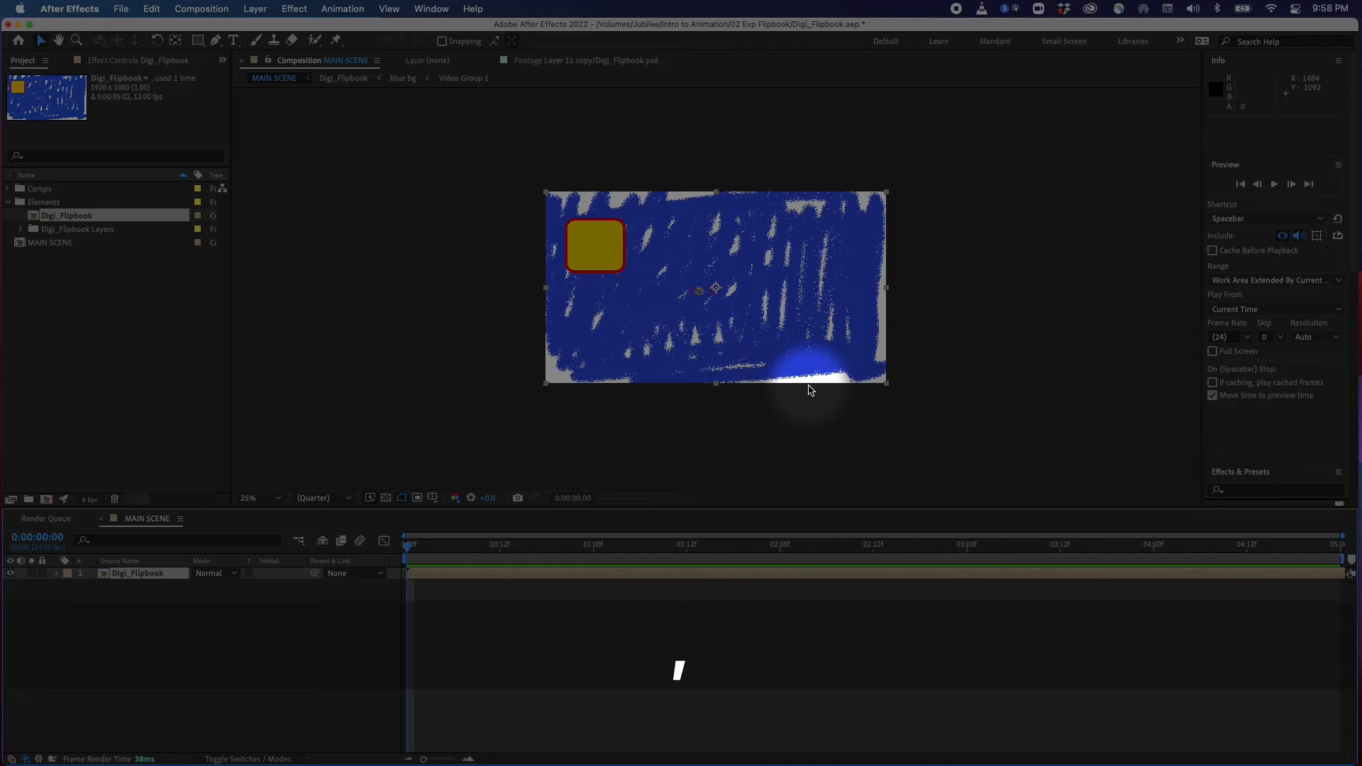
{"action": "key", "text": "period"}
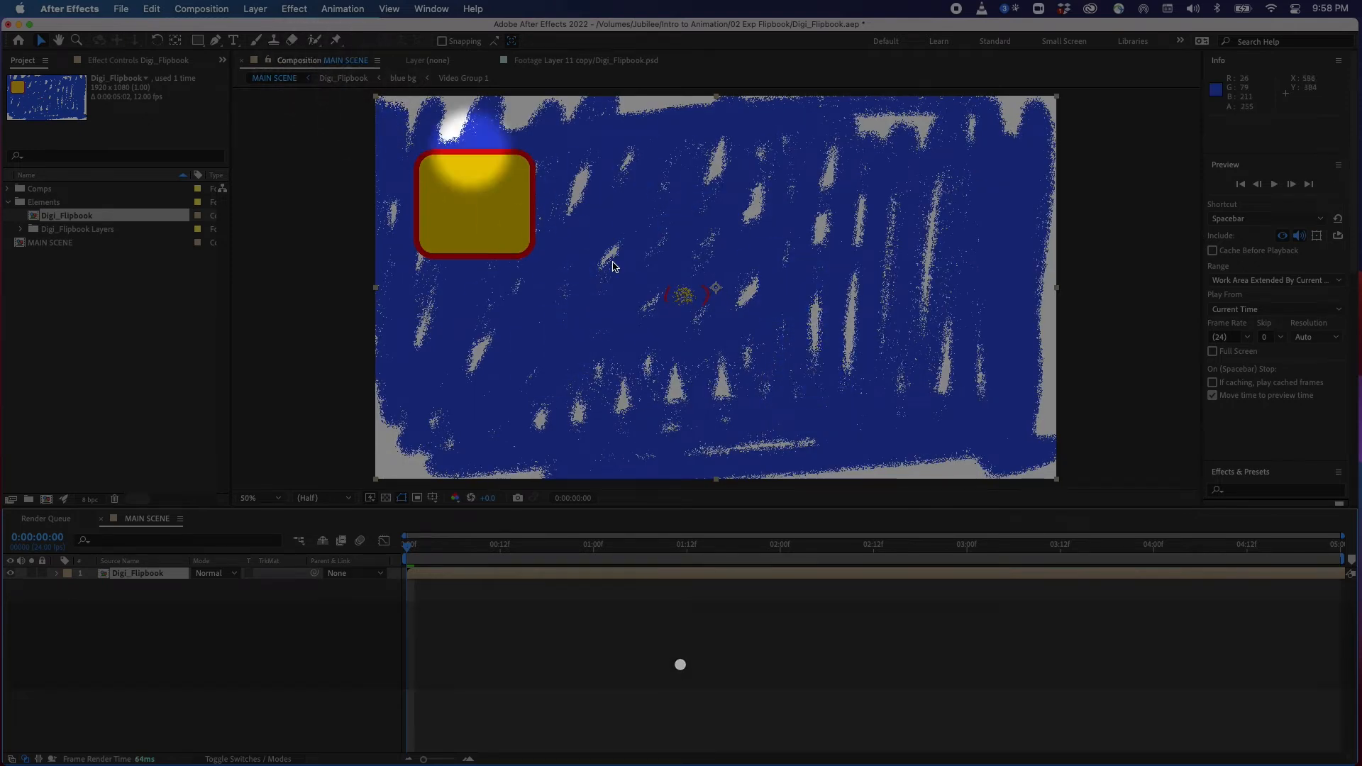
Set Fast Previews to Off (Final Quality) and scrub through the flipbook animation
{"action": "left_click_drag", "start_coordinate": [454, 548], "coordinate": [686, 560]}
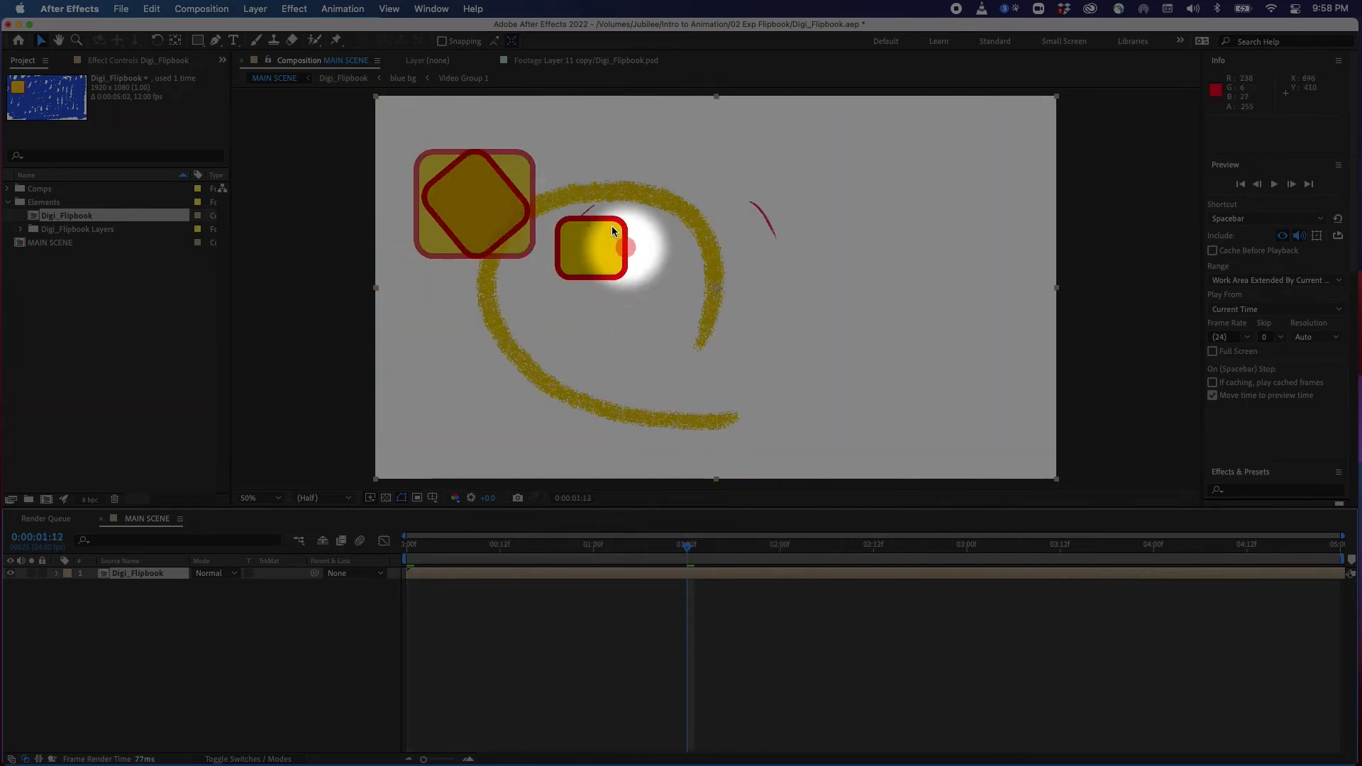
{"action": "left_click", "coordinate": [370, 498]}
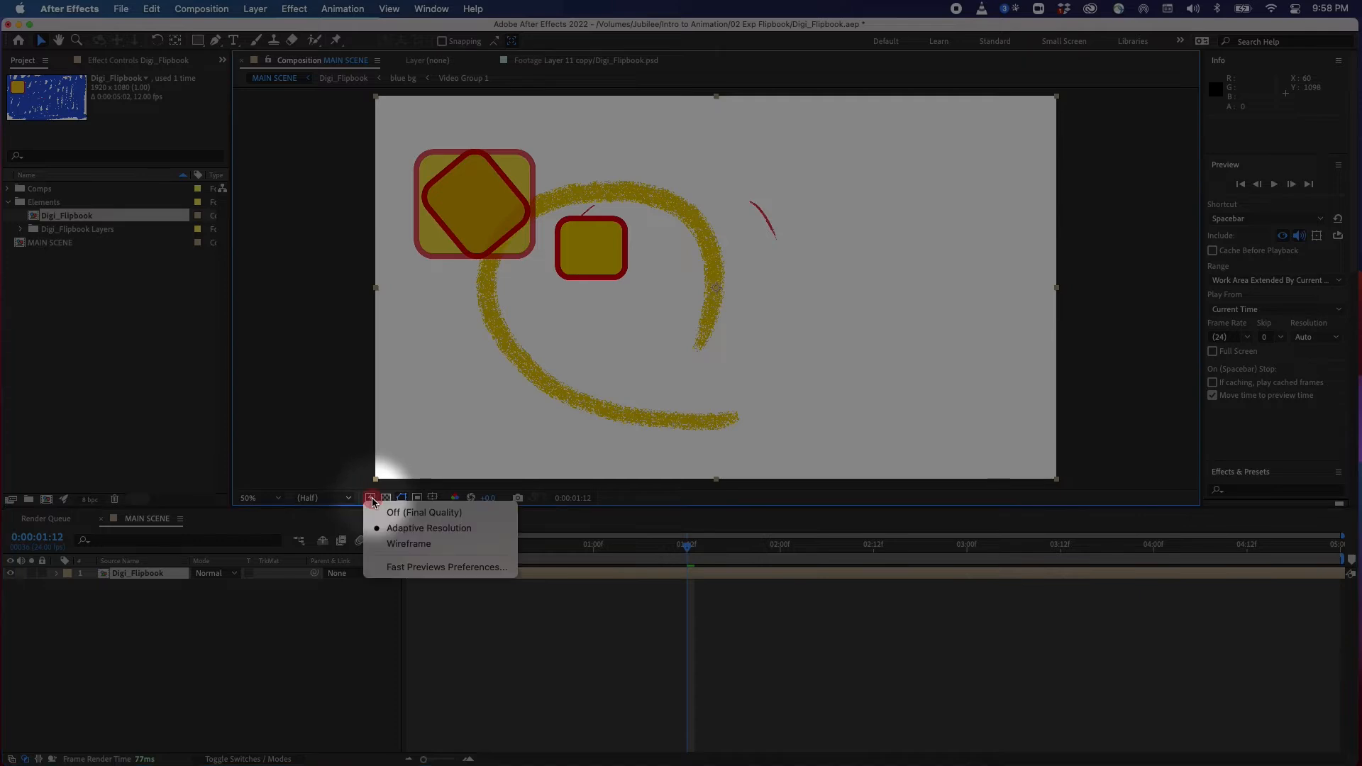
{"action": "left_click", "coordinate": [426, 512]}
{"action": "left_click", "coordinate": [494, 546]}
{"action": "left_click_drag", "start_coordinate": [494, 548], "coordinate": [523, 553]}
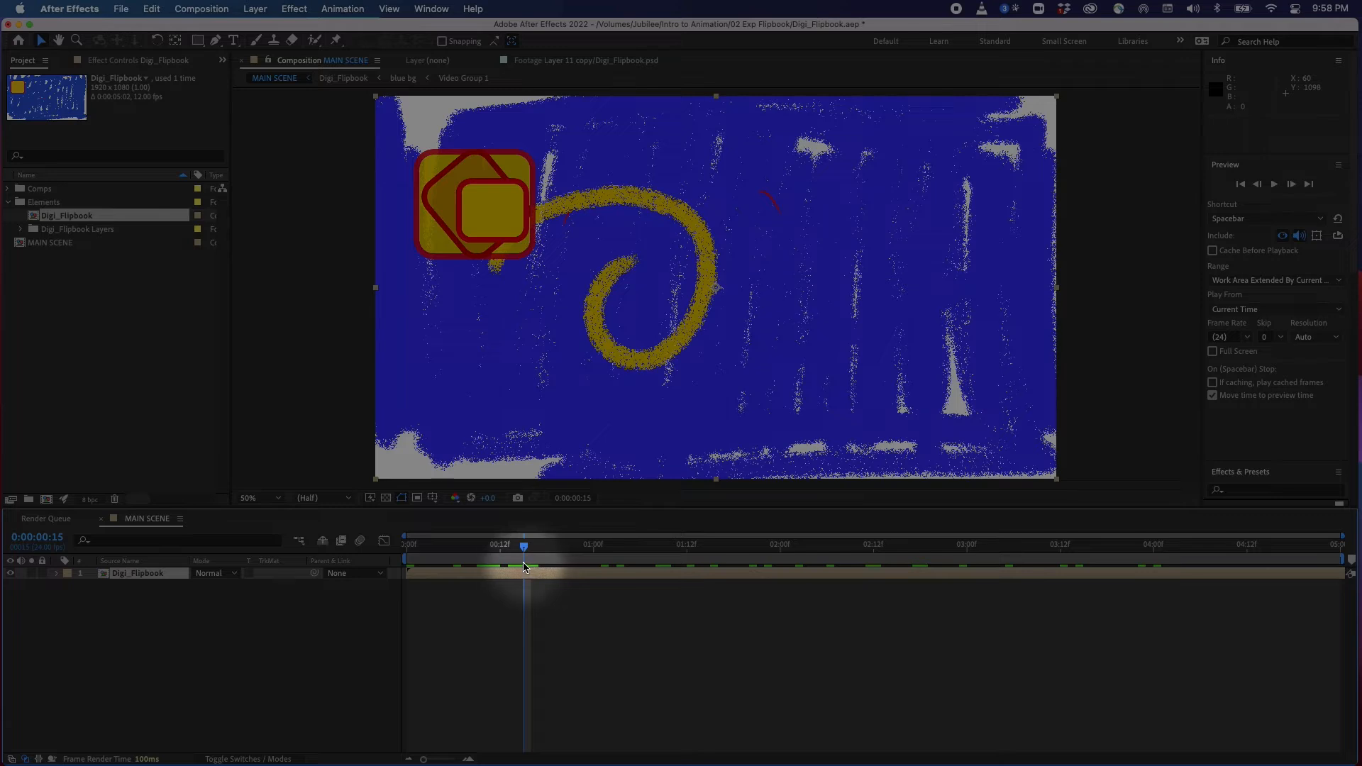
{"action": "left_click_drag", "start_coordinate": [525, 547], "coordinate": [787, 568]}
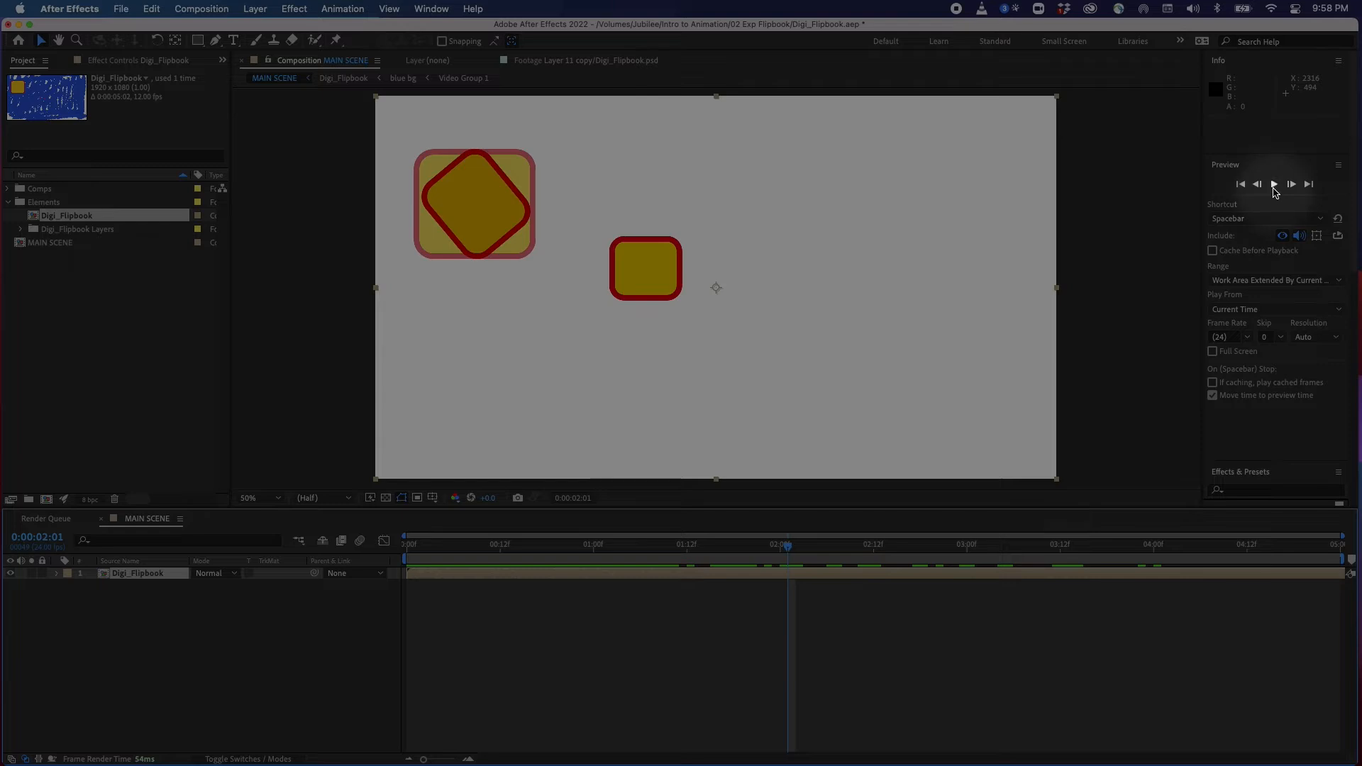
Play a preview of MAIN SCENE, stop at a frame, and select the Digi_Flipbook layer
{"action": "left_click", "coordinate": [1275, 184]}
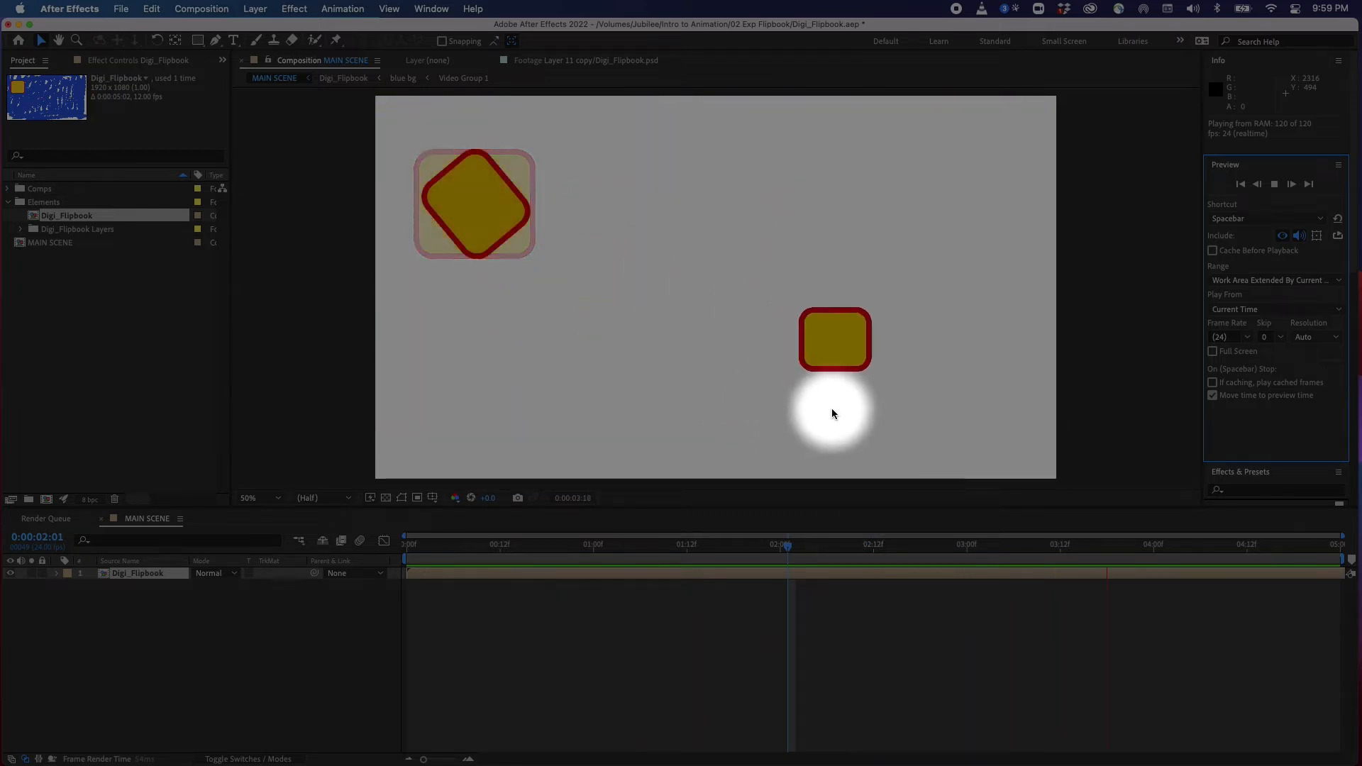
{"action": "left_click", "coordinate": [775, 545]}
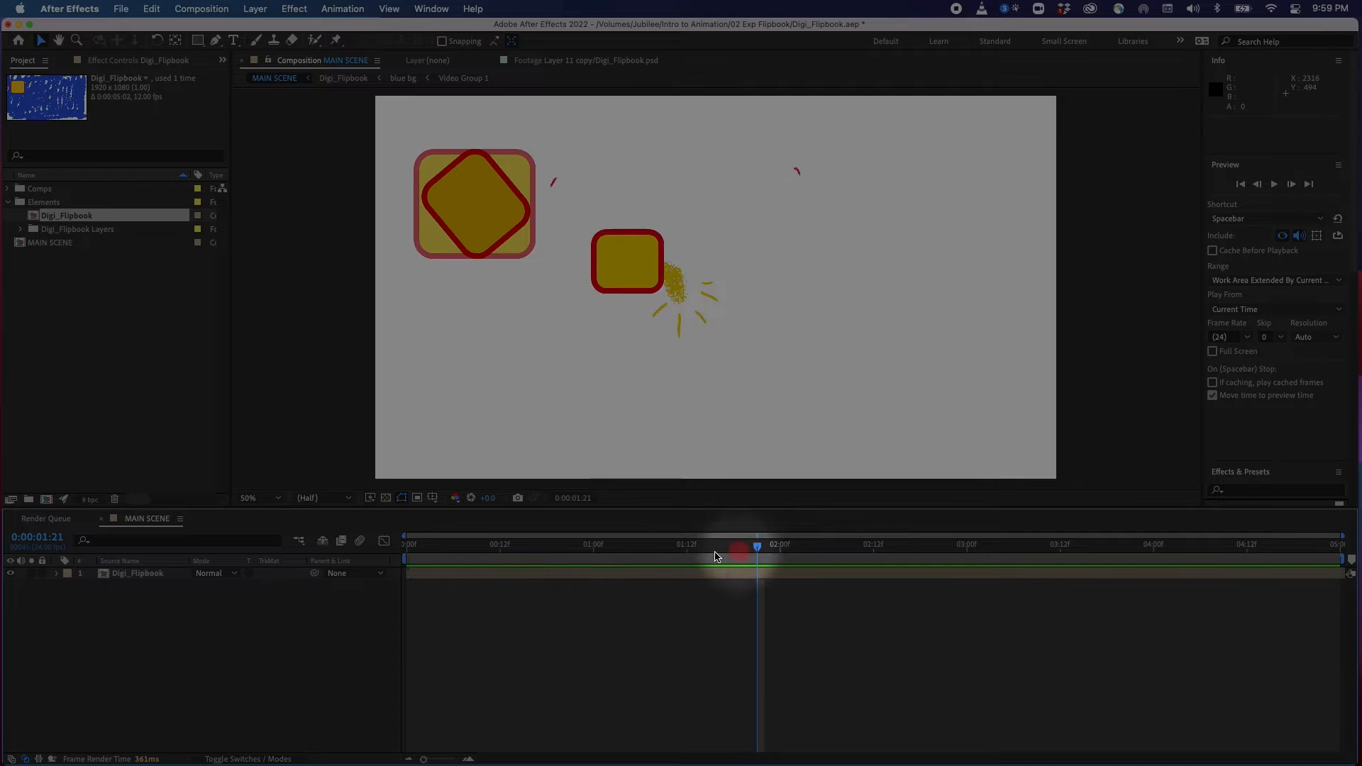
{"action": "left_click", "coordinate": [120, 574]}
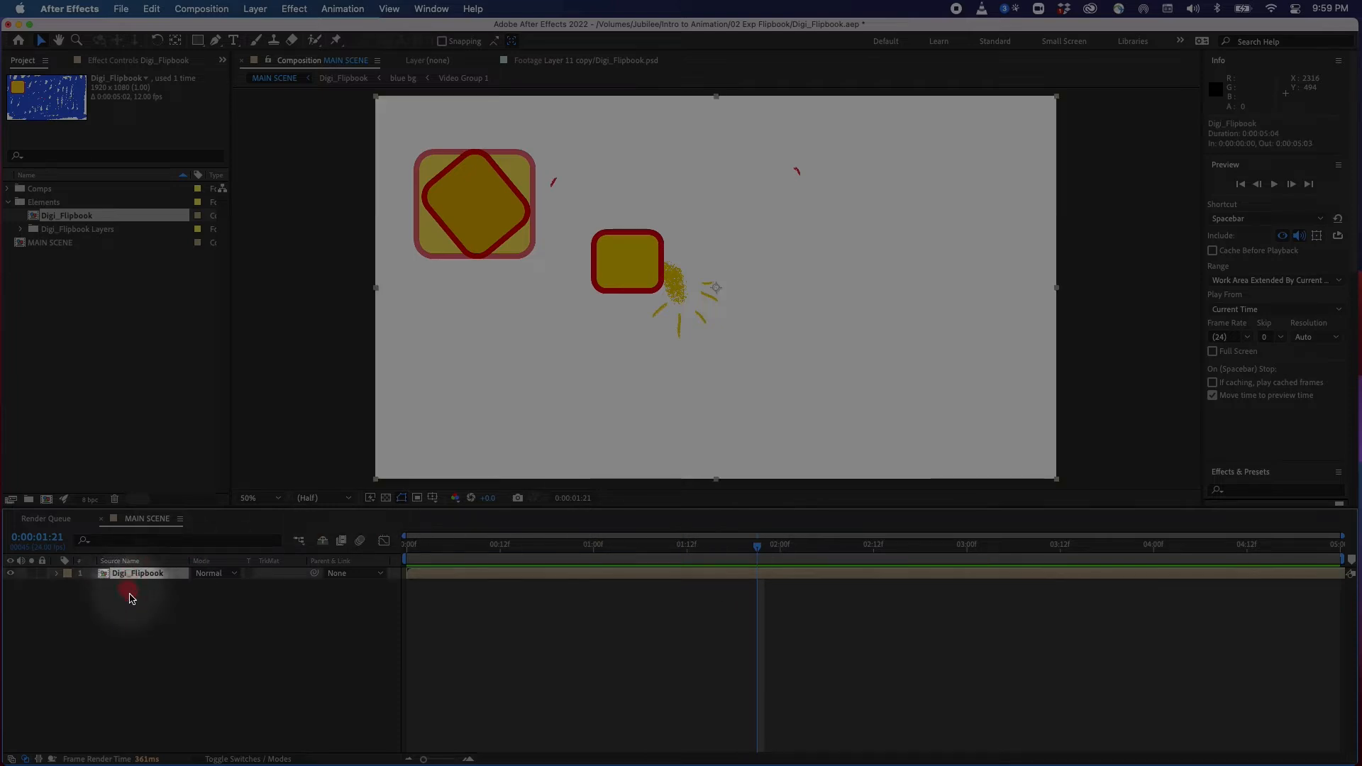
Open the Digi_Flipbook nested composition, then its Rectangles composition, and inspect its rectangle layers
{"action": "double_click", "coordinate": [105, 578]}
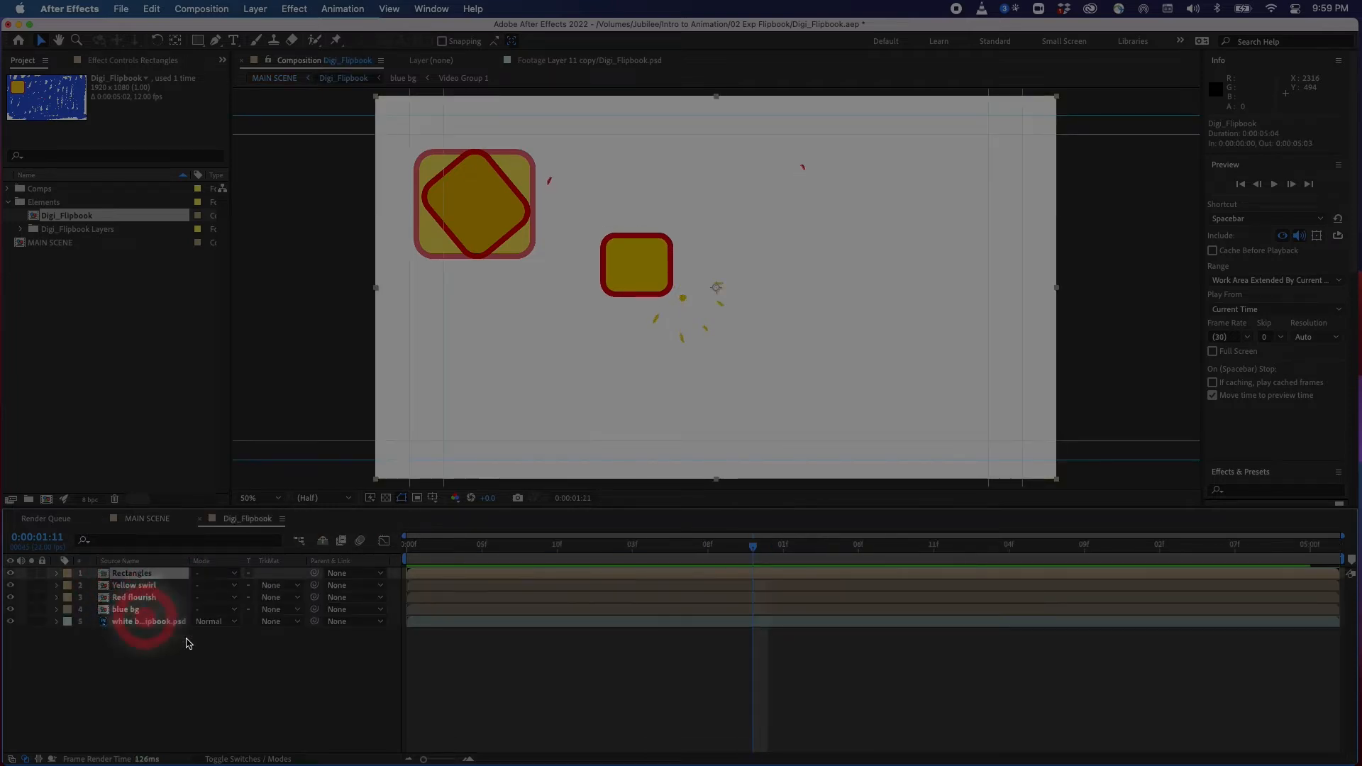
{"action": "left_click_drag", "start_coordinate": [696, 544], "coordinate": [576, 556]}
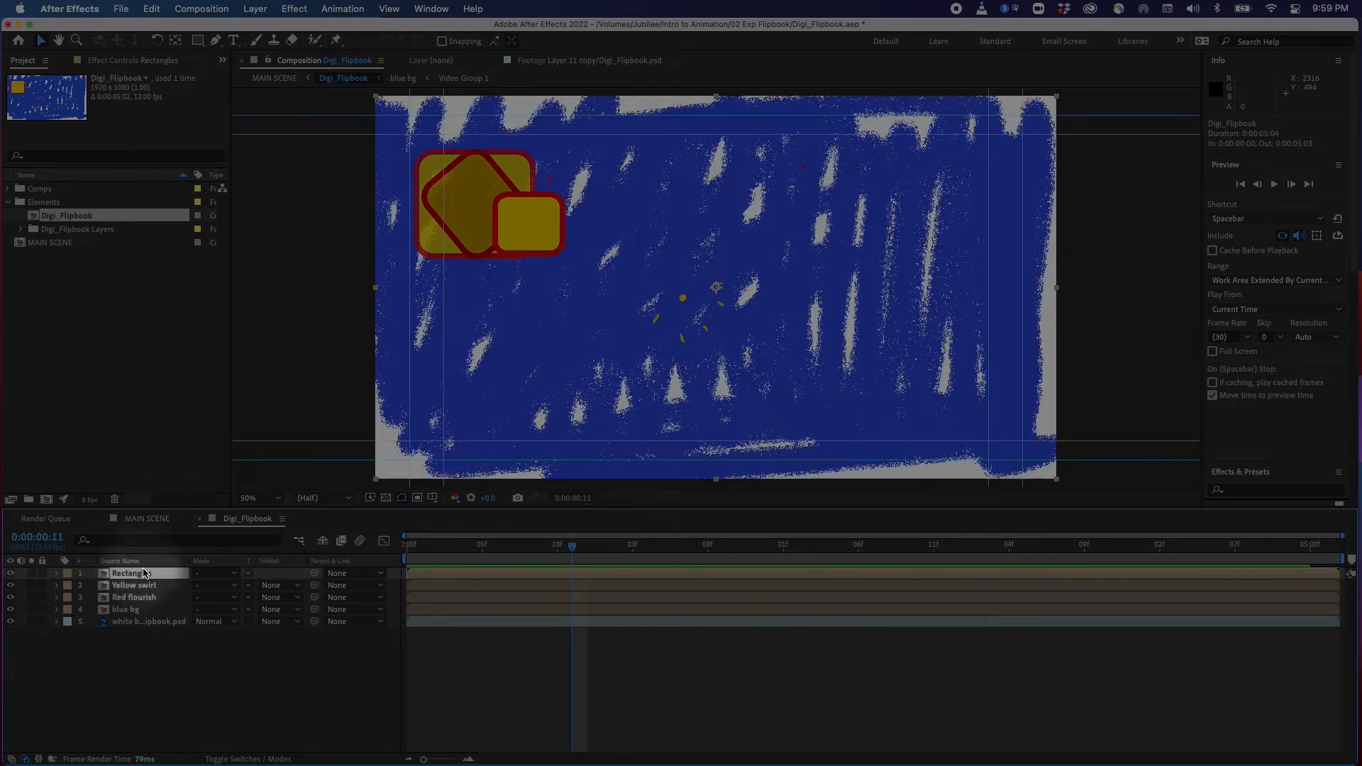
{"action": "double_click", "coordinate": [105, 574]}
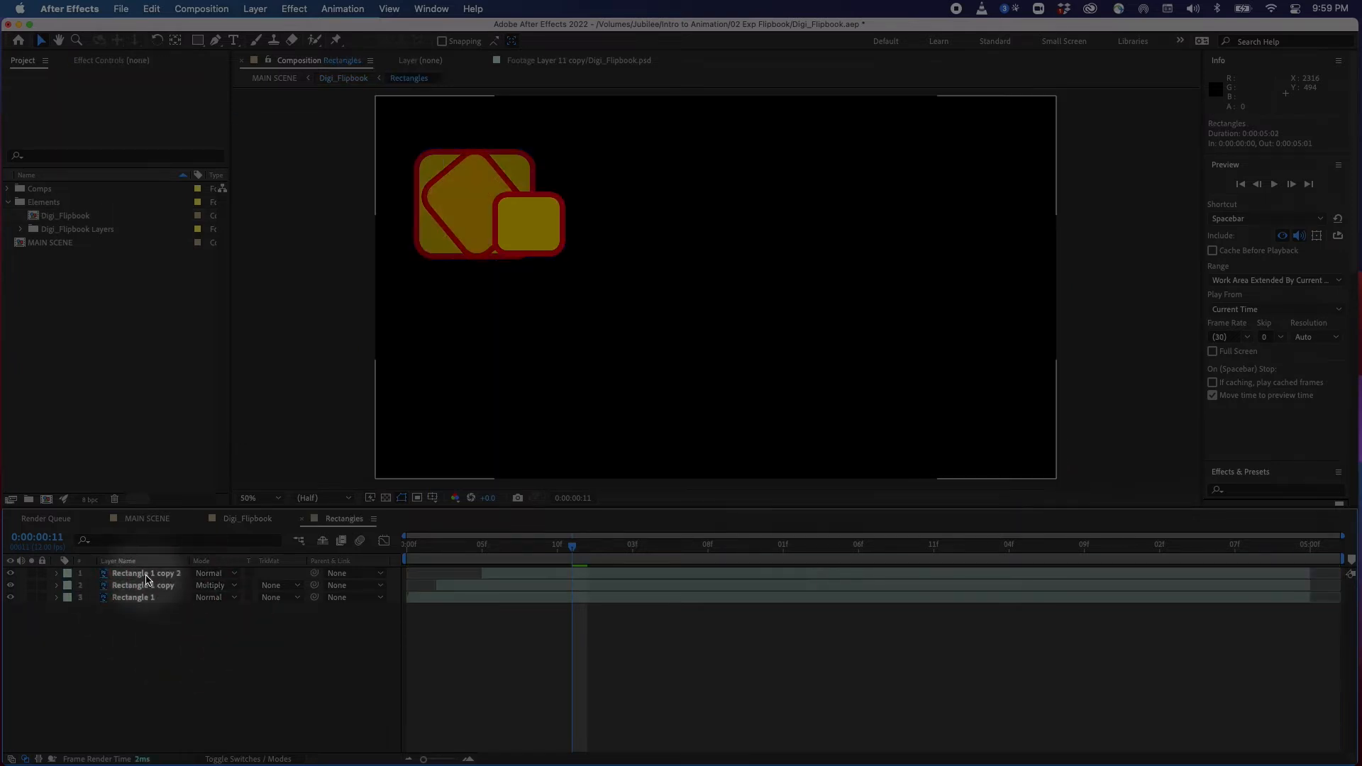
{"action": "left_click", "coordinate": [144, 574]}
{"action": "left_click", "coordinate": [139, 598]}
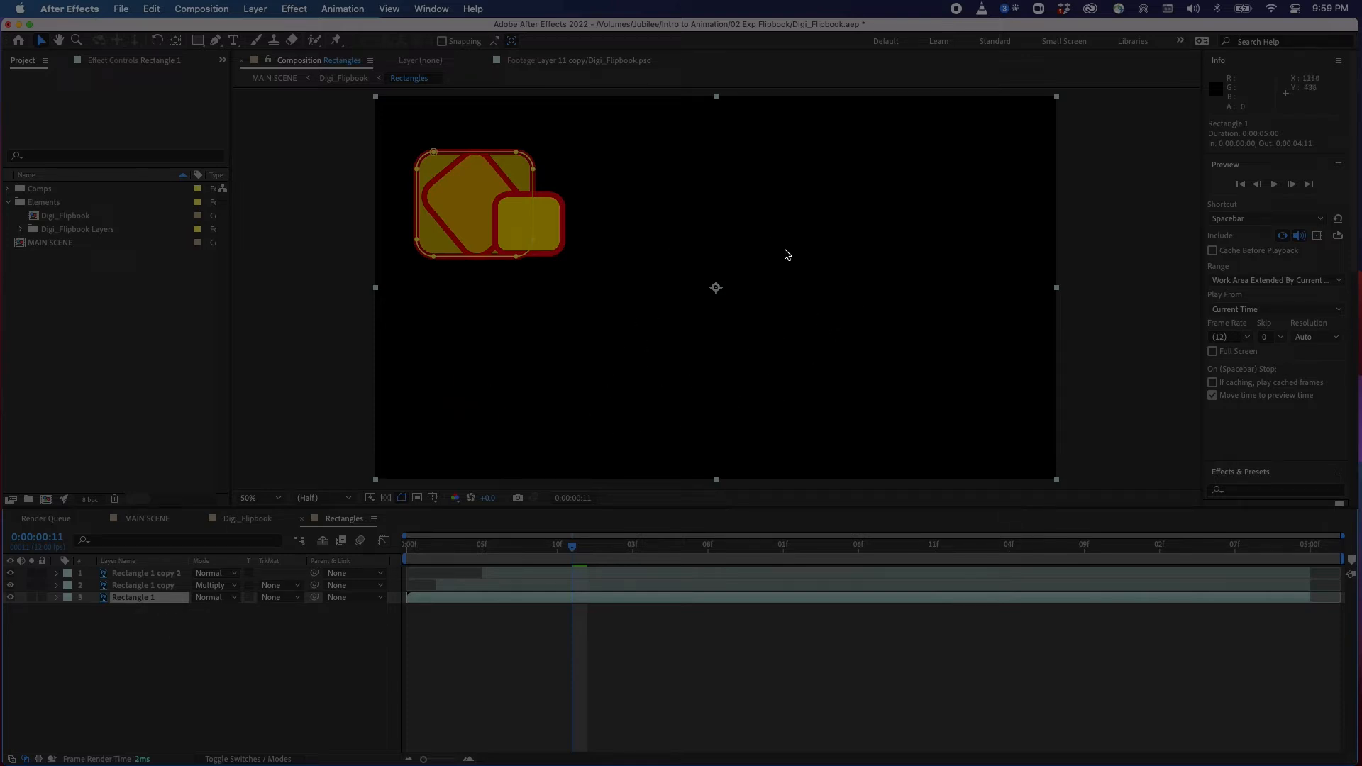
Turn on the transparency grid in the Rectangles composition and return to the Digi_Flipbook composition
{"action": "left_click", "coordinate": [386, 498]}
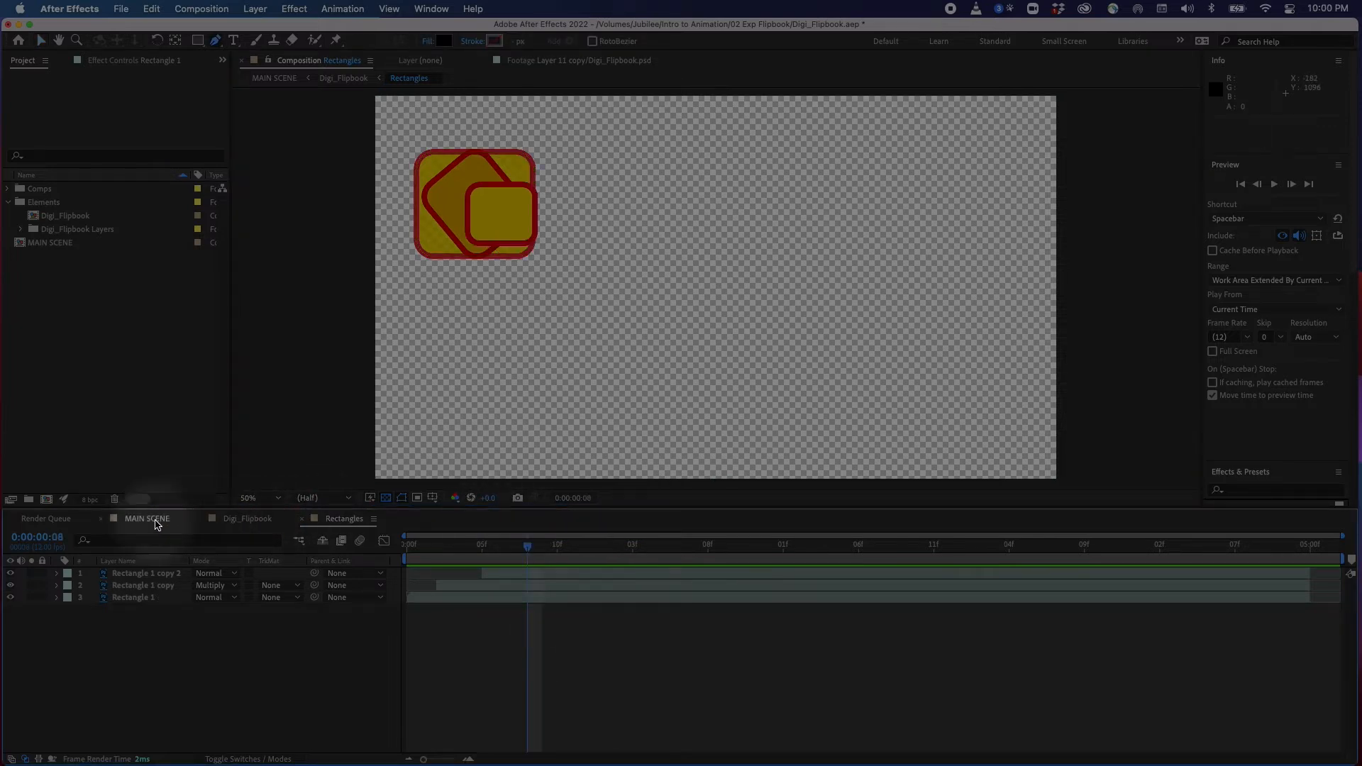
{"action": "left_click", "coordinate": [241, 519]}
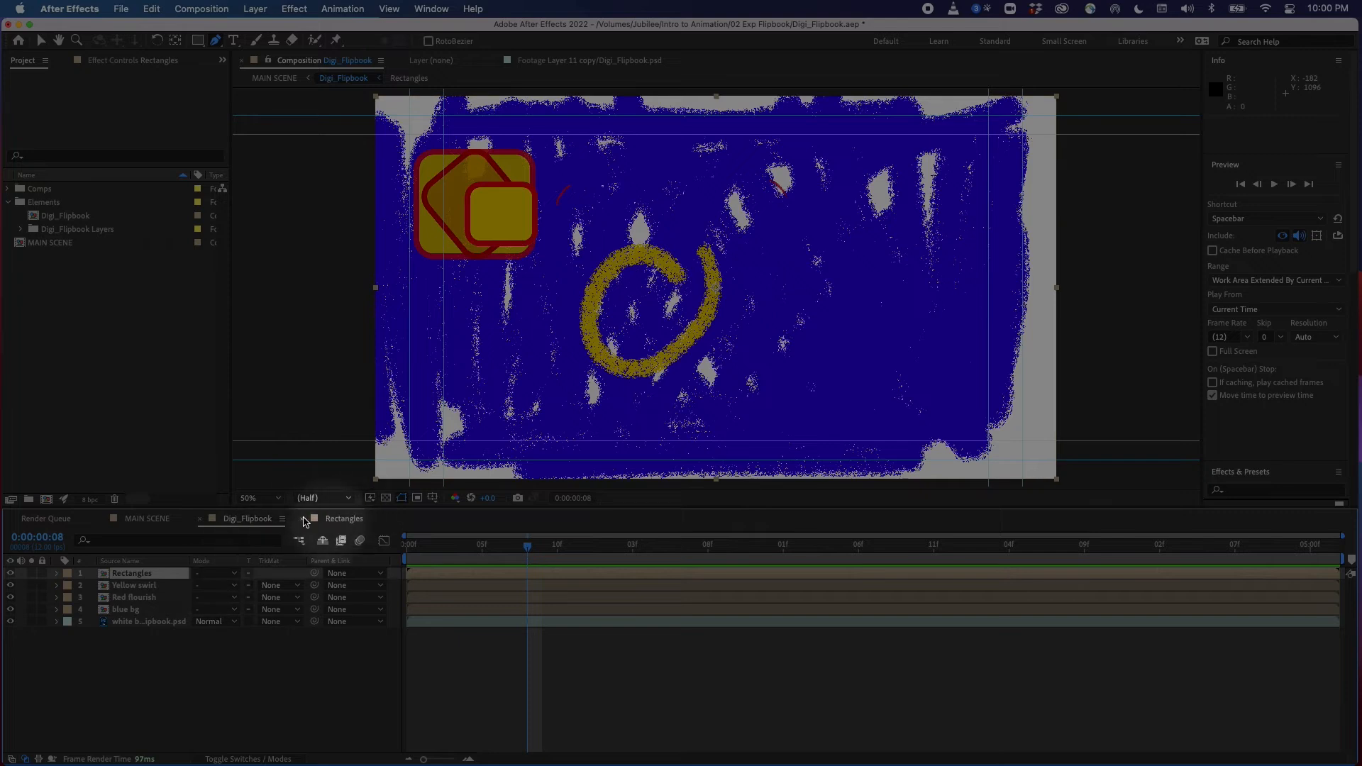
{"action": "left_click", "coordinate": [340, 520]}
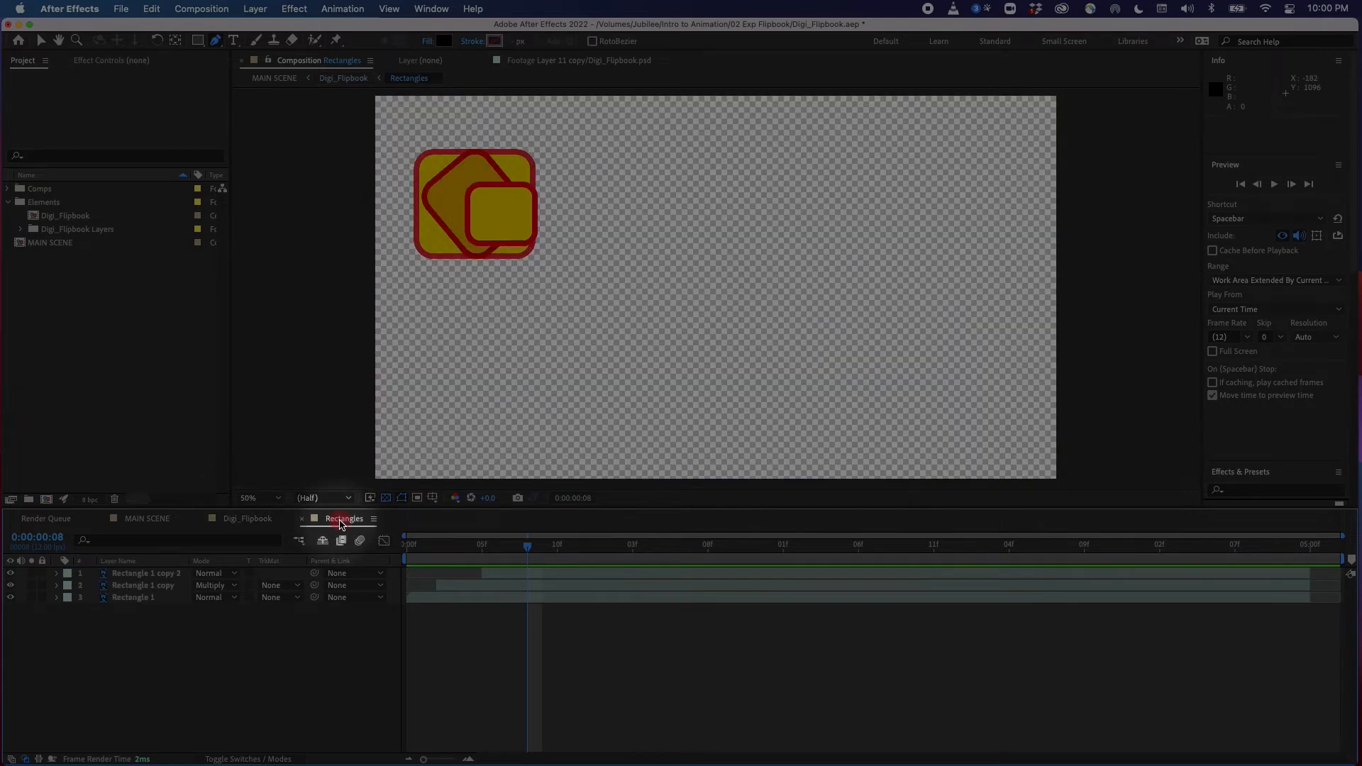
{"action": "left_click", "coordinate": [299, 542]}
{"action": "left_click", "coordinate": [214, 541]}
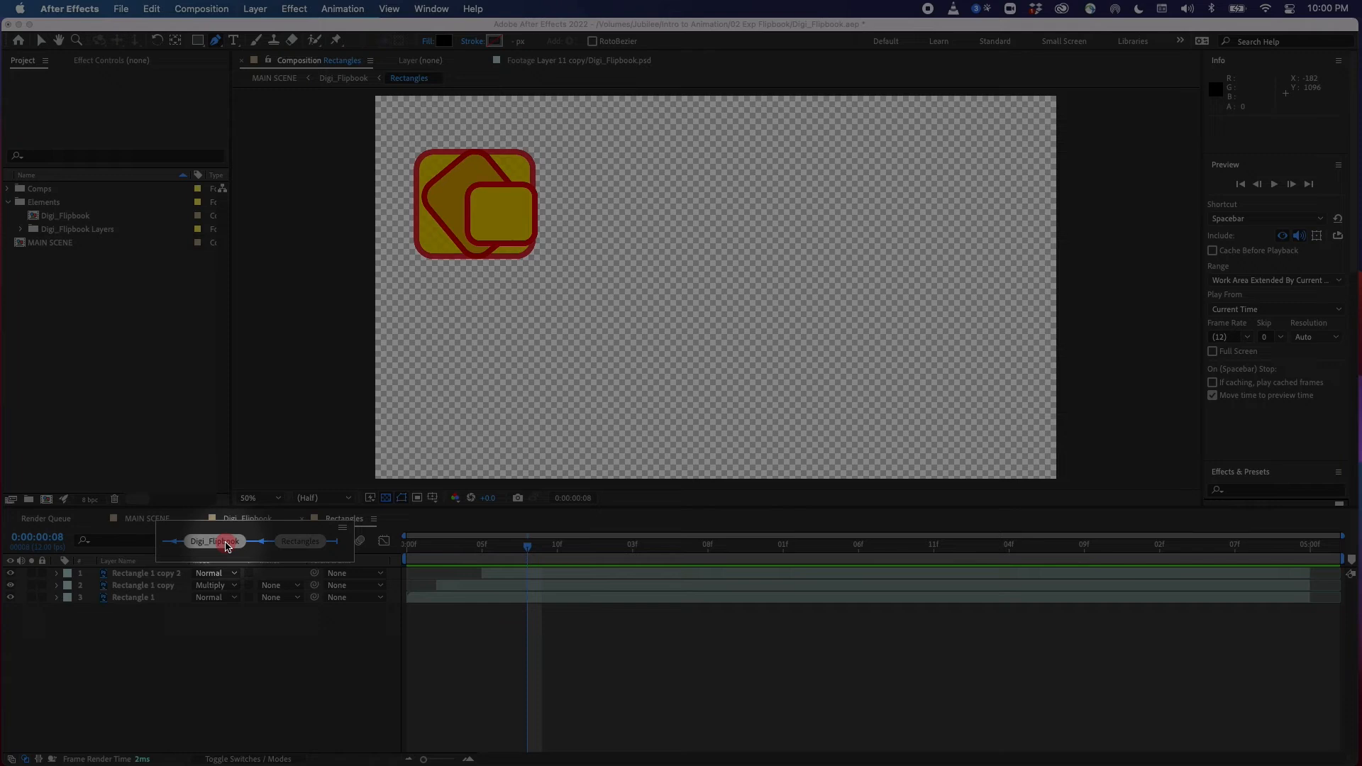
Expand the Yellow swirl layer's Transform properties and set a Position keyframe at the start of the timeline
{"action": "left_click_drag", "start_coordinate": [528, 548], "coordinate": [571, 552]}
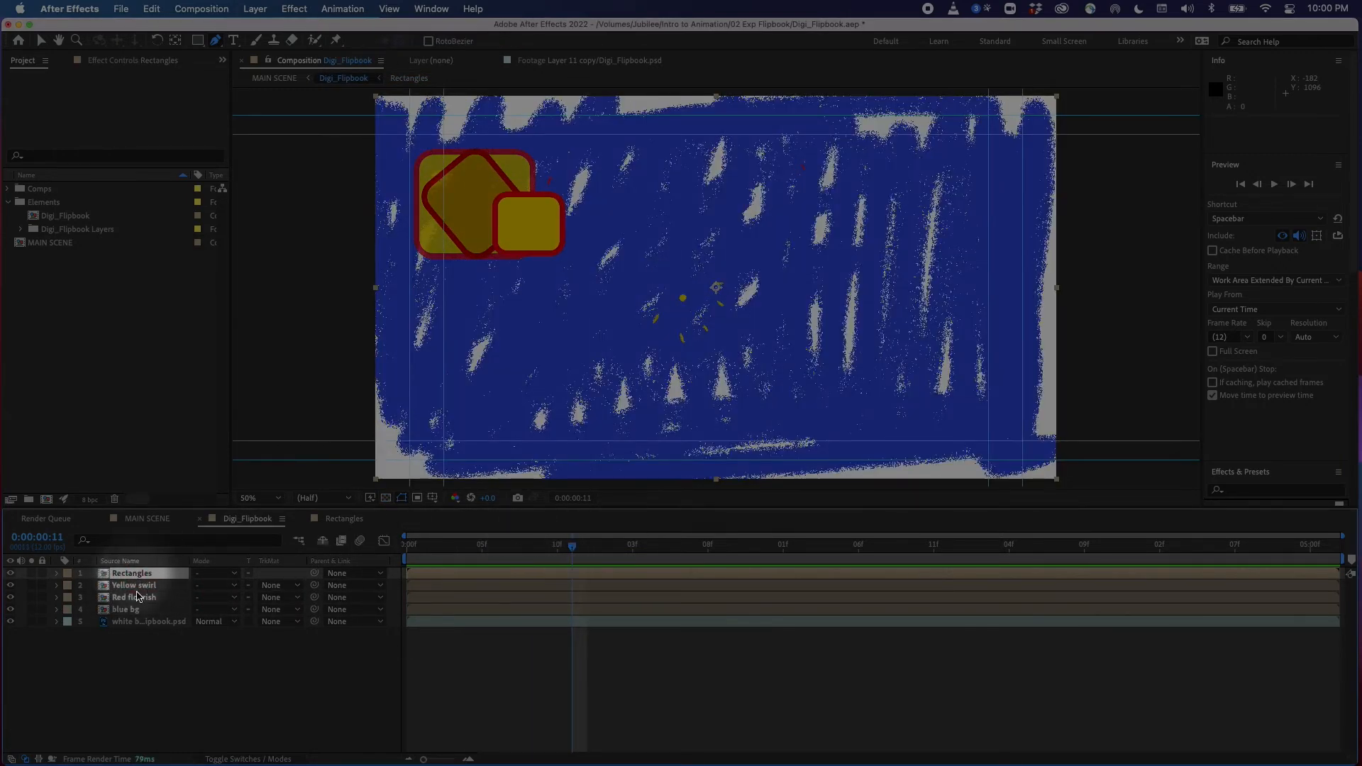
{"action": "left_click_drag", "start_coordinate": [453, 547], "coordinate": [408, 550]}
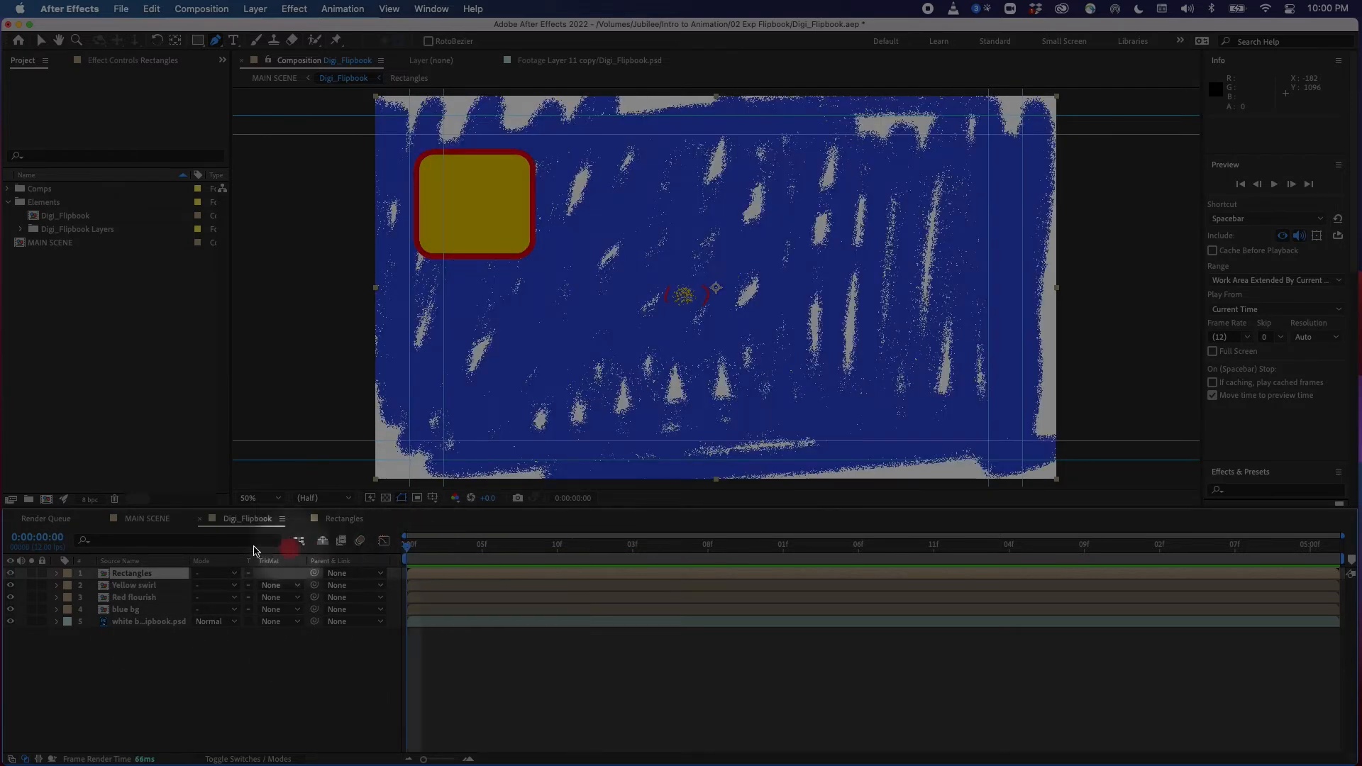
{"action": "left_click", "coordinate": [56, 585]}
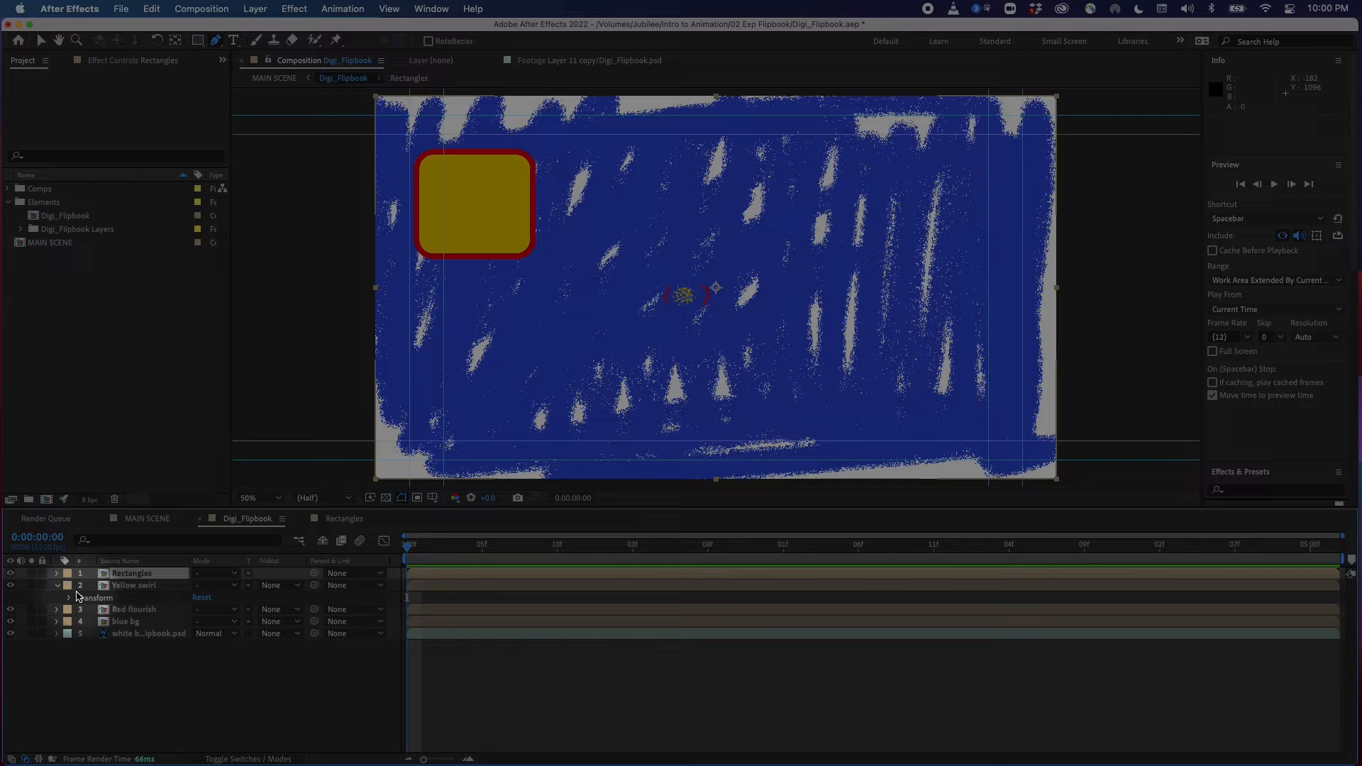
{"action": "left_click", "coordinate": [69, 600]}
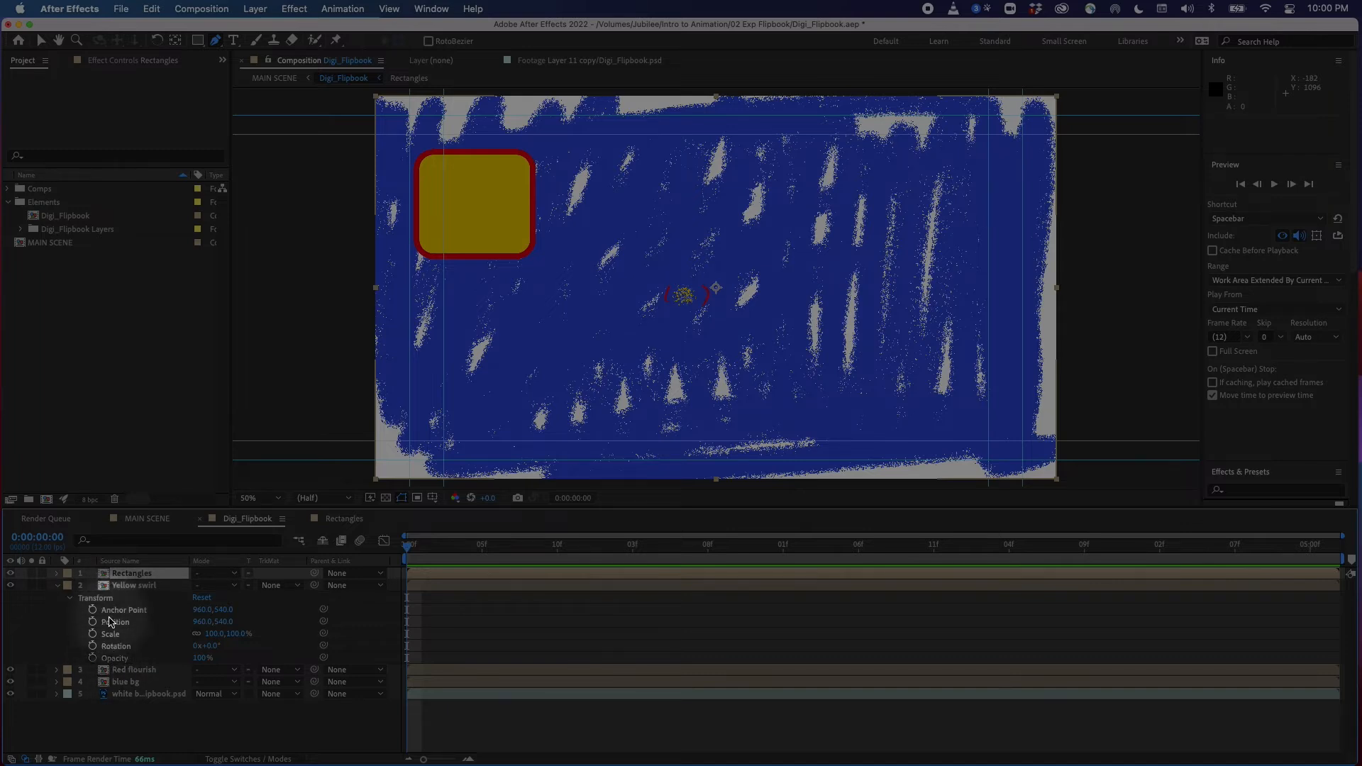
{"action": "left_click", "coordinate": [429, 548]}
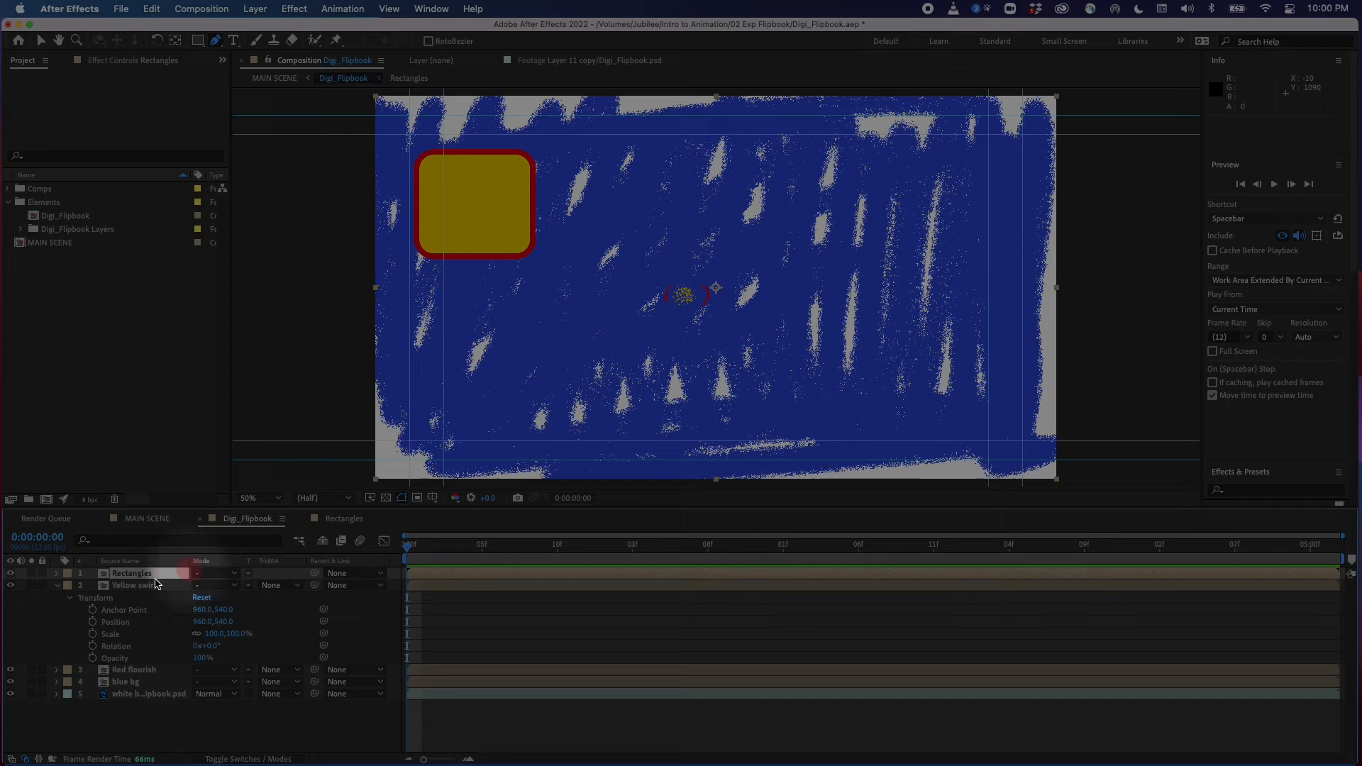
{"action": "left_click", "coordinate": [92, 622]}
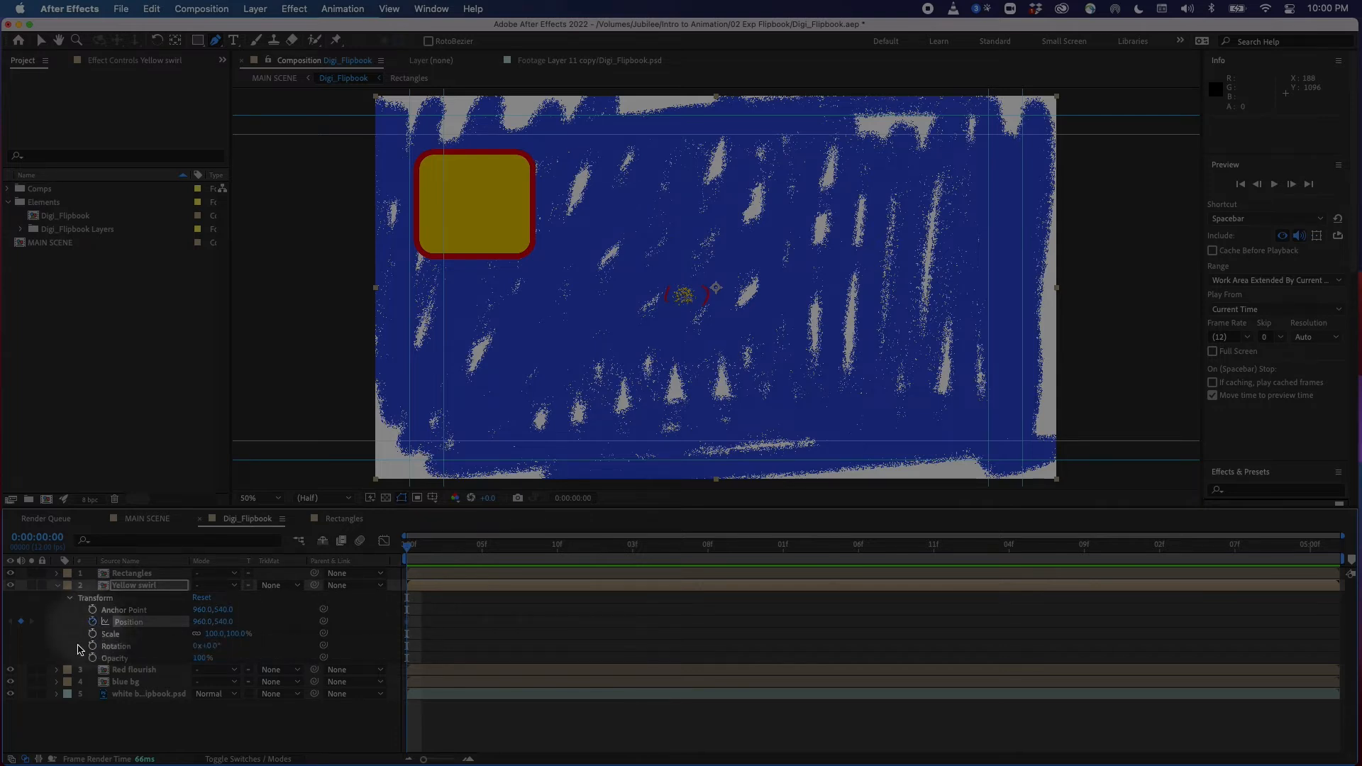
At 0:00:01:08, move the Yellow swirl to the lower right, about 1728, 711, adding a second Position keyframe
{"action": "left_click_drag", "start_coordinate": [430, 552], "coordinate": [710, 585]}
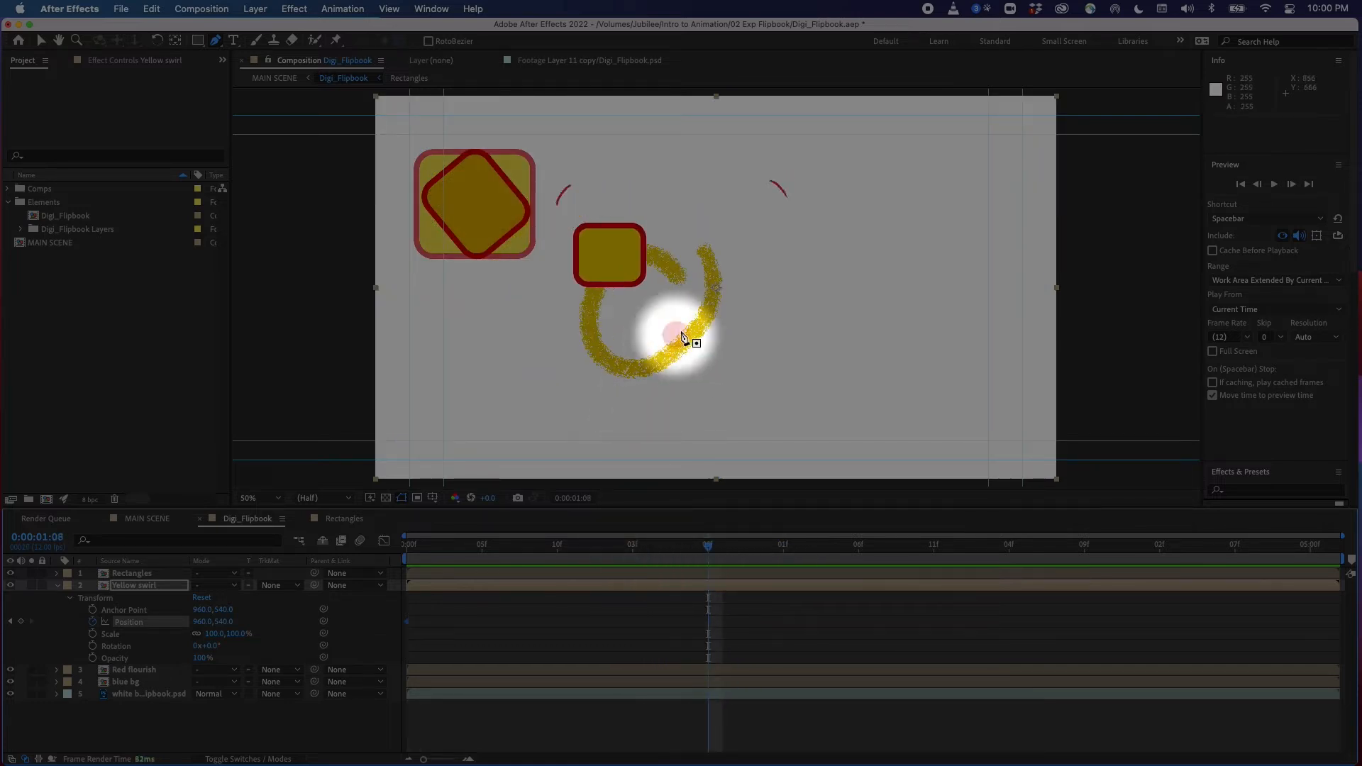
{"action": "left_click", "coordinate": [40, 42]}
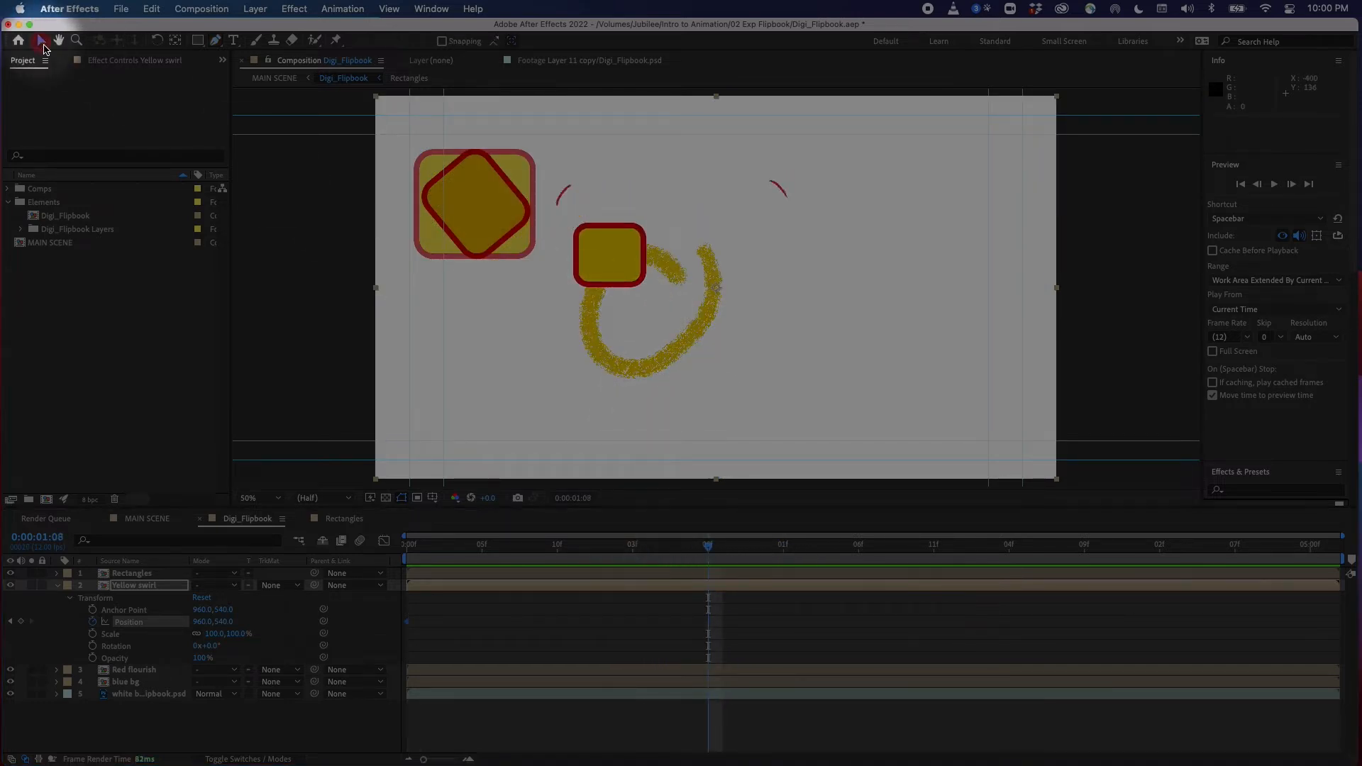
{"action": "left_click_drag", "start_coordinate": [702, 321], "coordinate": [976, 387]}
{"action": "left_click_drag", "start_coordinate": [708, 545], "coordinate": [404, 617]}
Open the Yellow swirl composition, enlarge the timeline and scrub through its frames, then return to Digi_Flipbook
{"action": "double_click", "coordinate": [104, 587]}
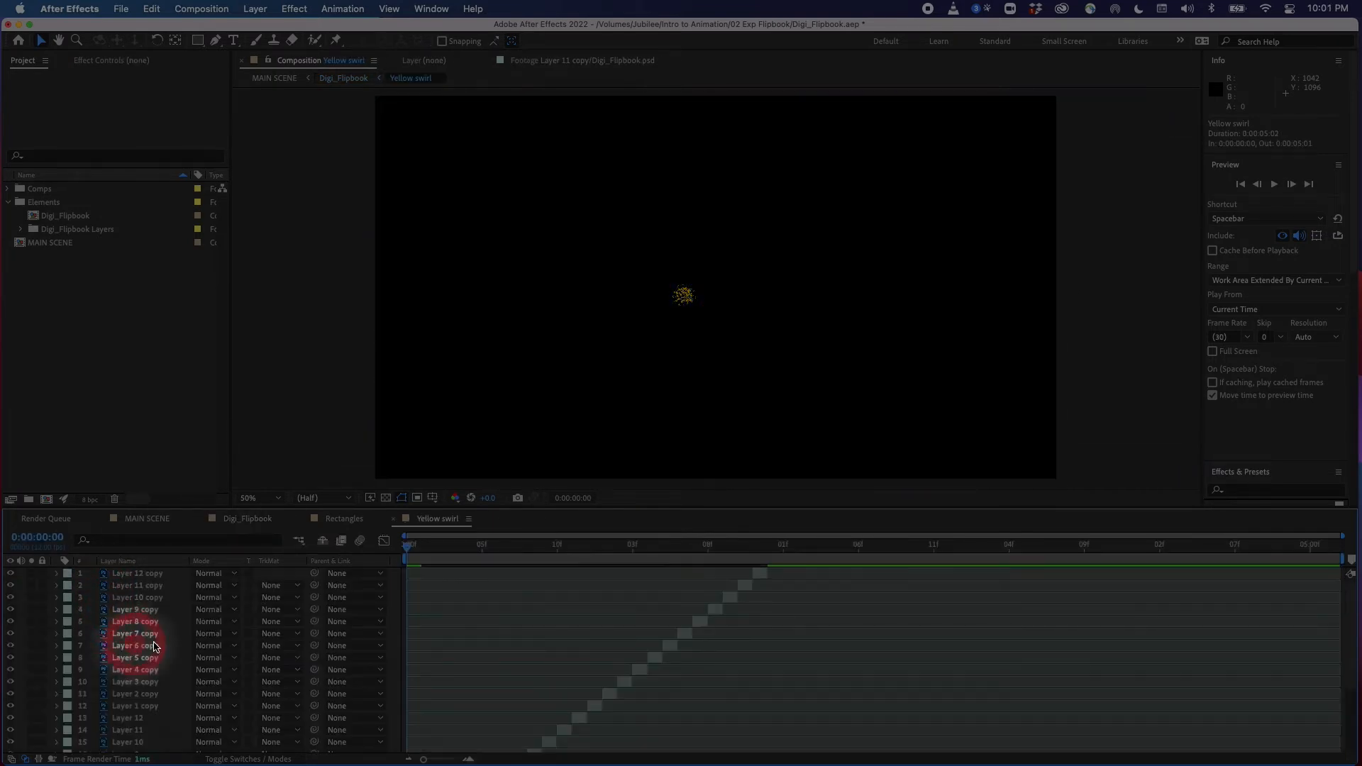
{"action": "left_click_drag", "start_coordinate": [434, 546], "coordinate": [409, 422]}
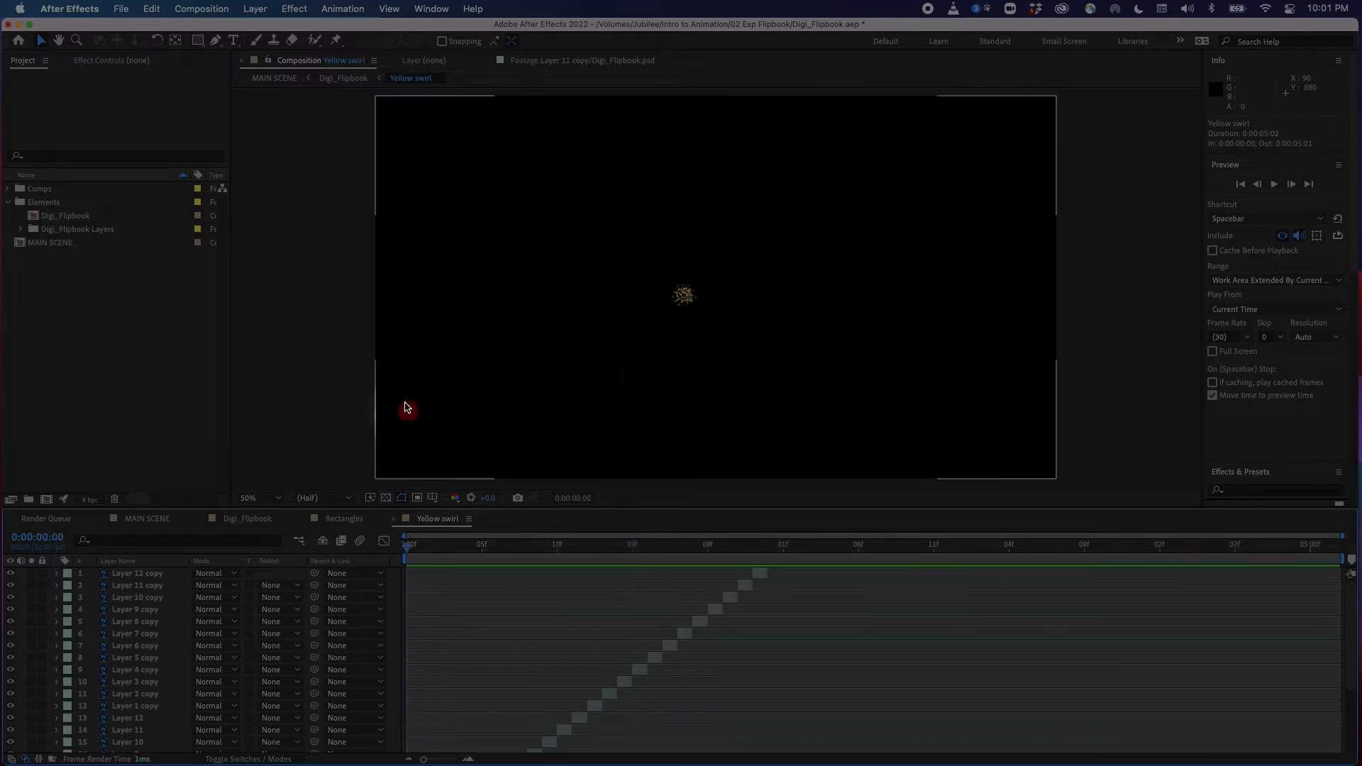
{"action": "left_click", "coordinate": [386, 497]}
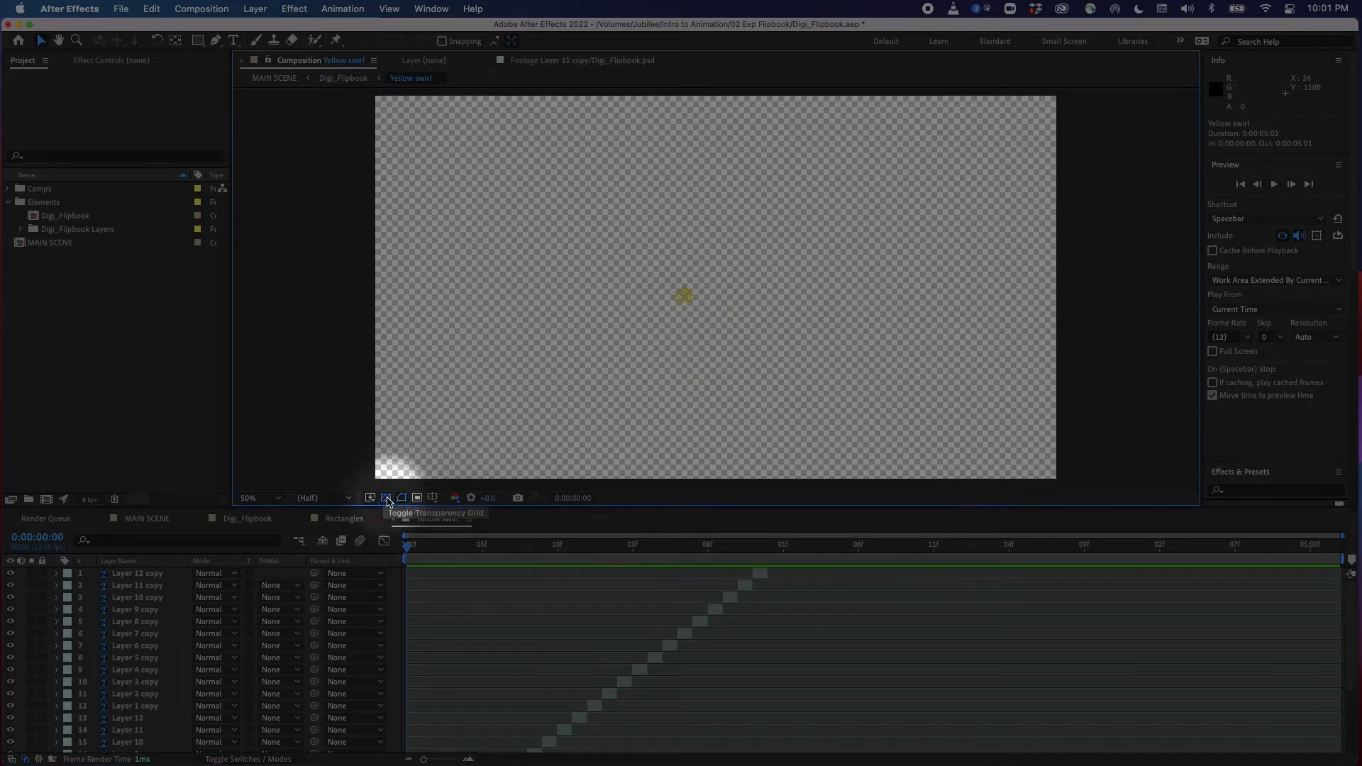
{"action": "left_click", "coordinate": [386, 498]}
{"action": "left_click_drag", "start_coordinate": [860, 507], "coordinate": [856, 365]}
{"action": "left_click_drag", "start_coordinate": [410, 406], "coordinate": [618, 477]}
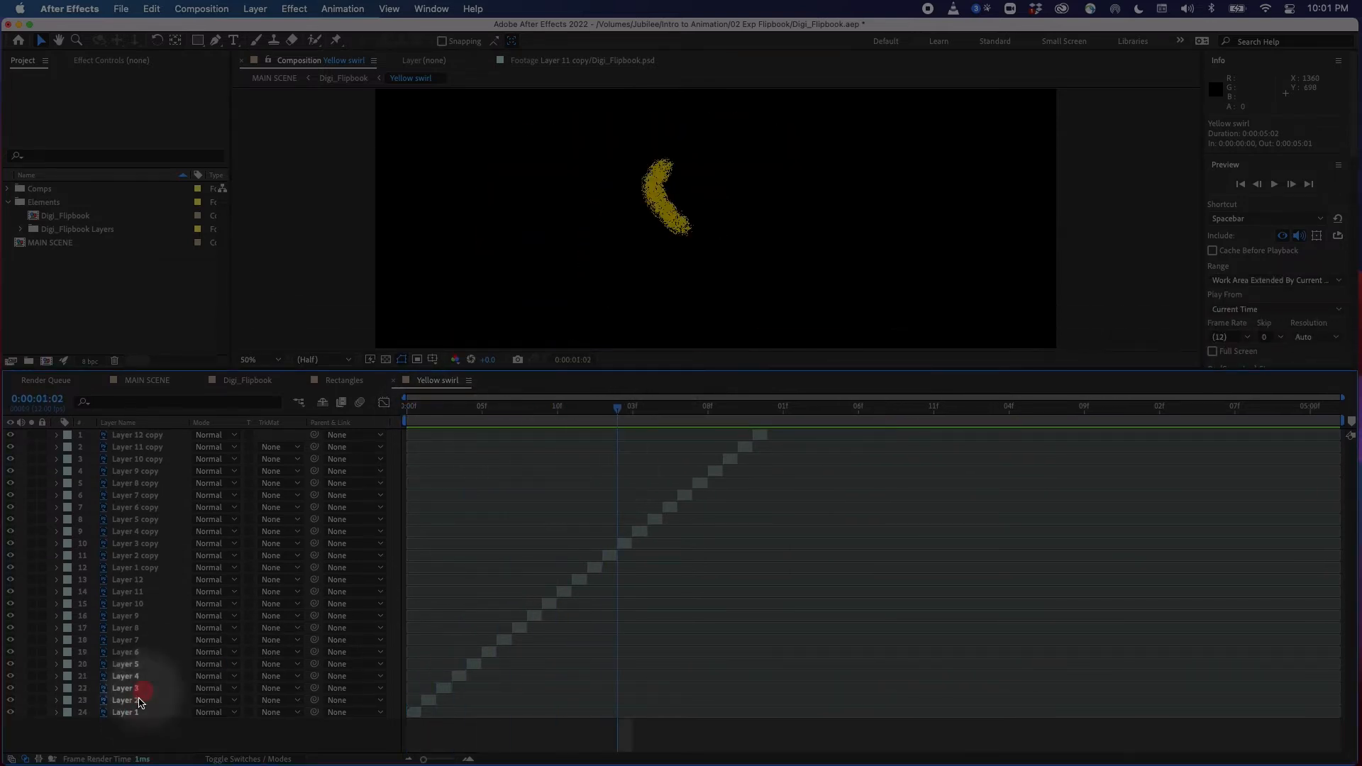
{"action": "mouse_move", "coordinate": [410, 407]}
{"action": "left_mouse_down"}
{"action": "mouse_move", "coordinate": [410, 428]}
{"action": "mouse_move", "coordinate": [727, 452]}
{"action": "mouse_move", "coordinate": [457, 476]}
{"action": "mouse_move", "coordinate": [727, 444]}
{"action": "mouse_move", "coordinate": [426, 469]}
{"action": "mouse_move", "coordinate": [419, 424]}
{"action": "left_mouse_up"}
{"action": "left_click", "coordinate": [298, 403]}
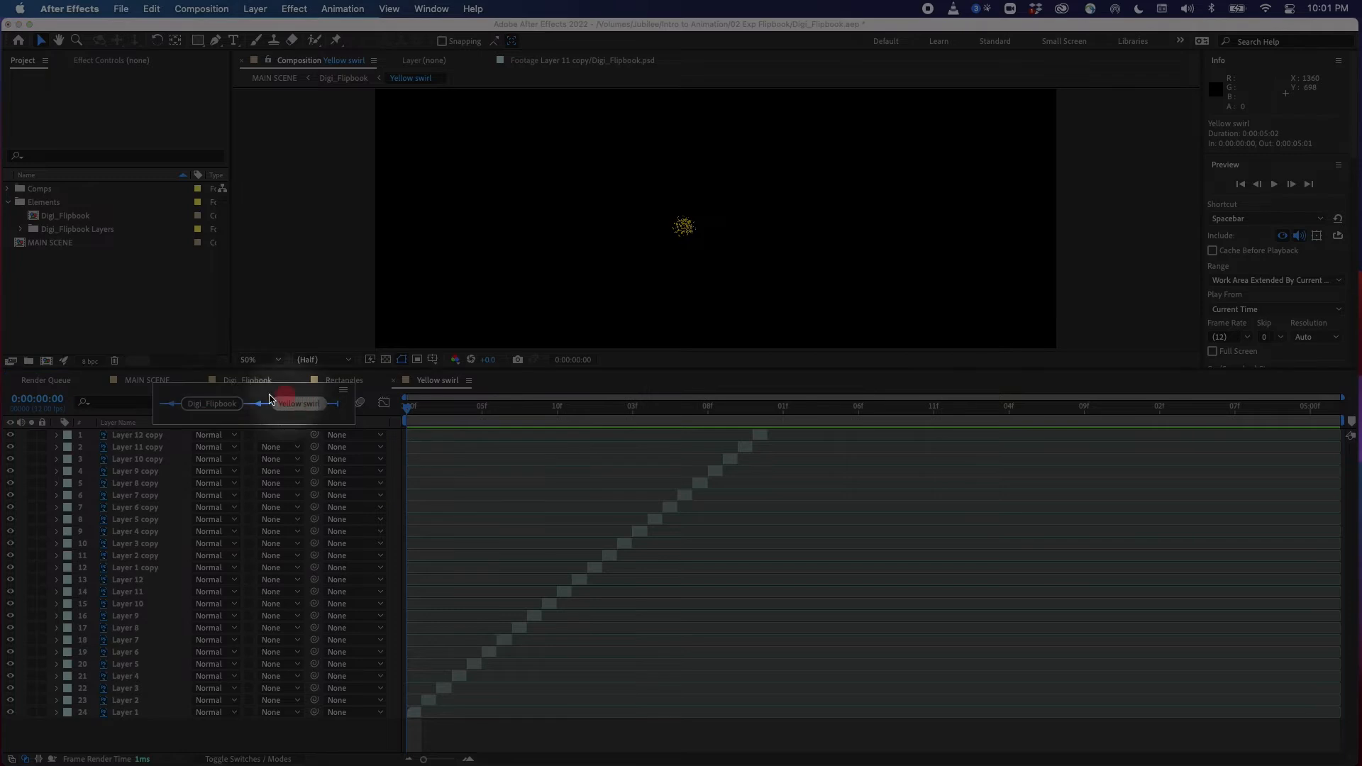
{"action": "left_click", "coordinate": [211, 410]}
{"action": "left_click_drag", "start_coordinate": [703, 369], "coordinate": [715, 506]}
Keyframe the Yellow swirl's Scale at the start and shrink it to 56% at 0:00:01:08
{"action": "left_click_drag", "start_coordinate": [417, 544], "coordinate": [400, 596]}
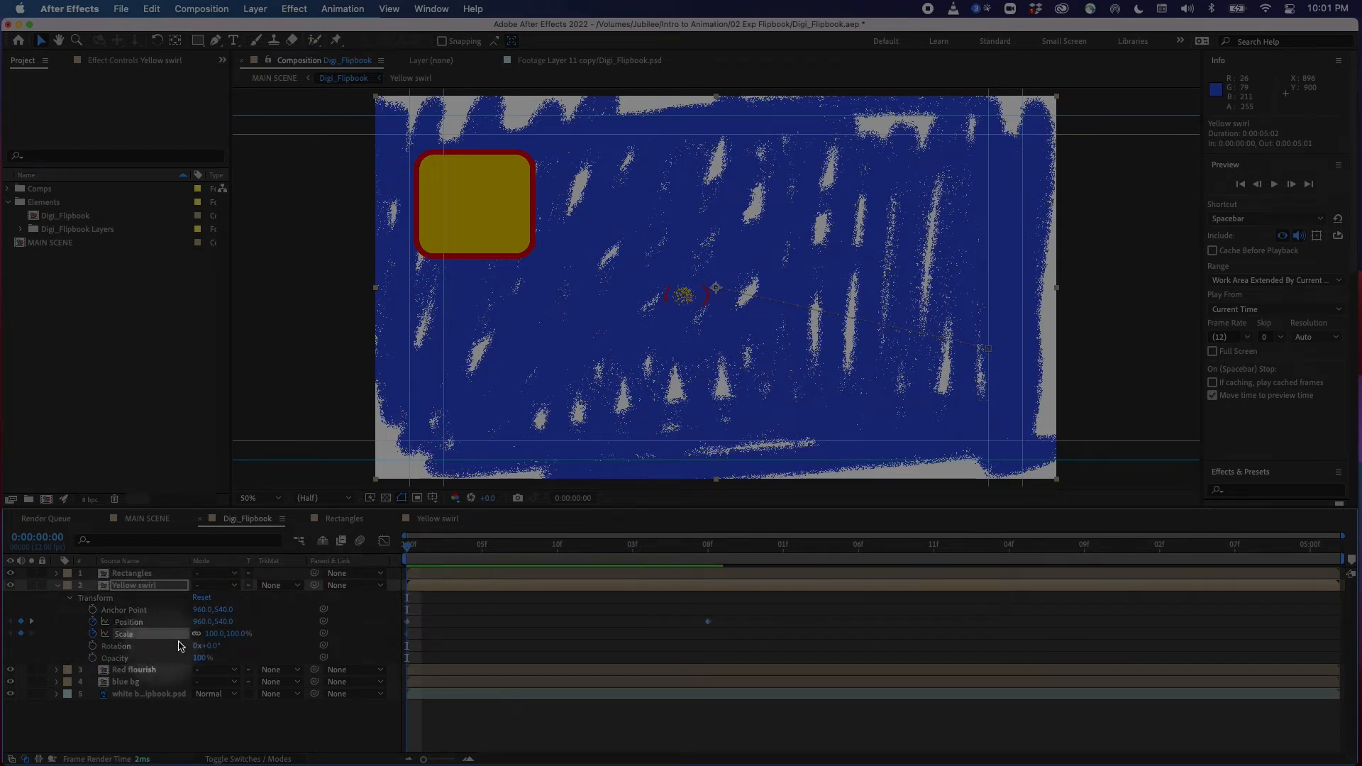
{"action": "left_click", "coordinate": [437, 547]}
{"action": "left_click_drag", "start_coordinate": [437, 553], "coordinate": [708, 593]}
{"action": "left_click_drag", "start_coordinate": [212, 634], "coordinate": [186, 634]}
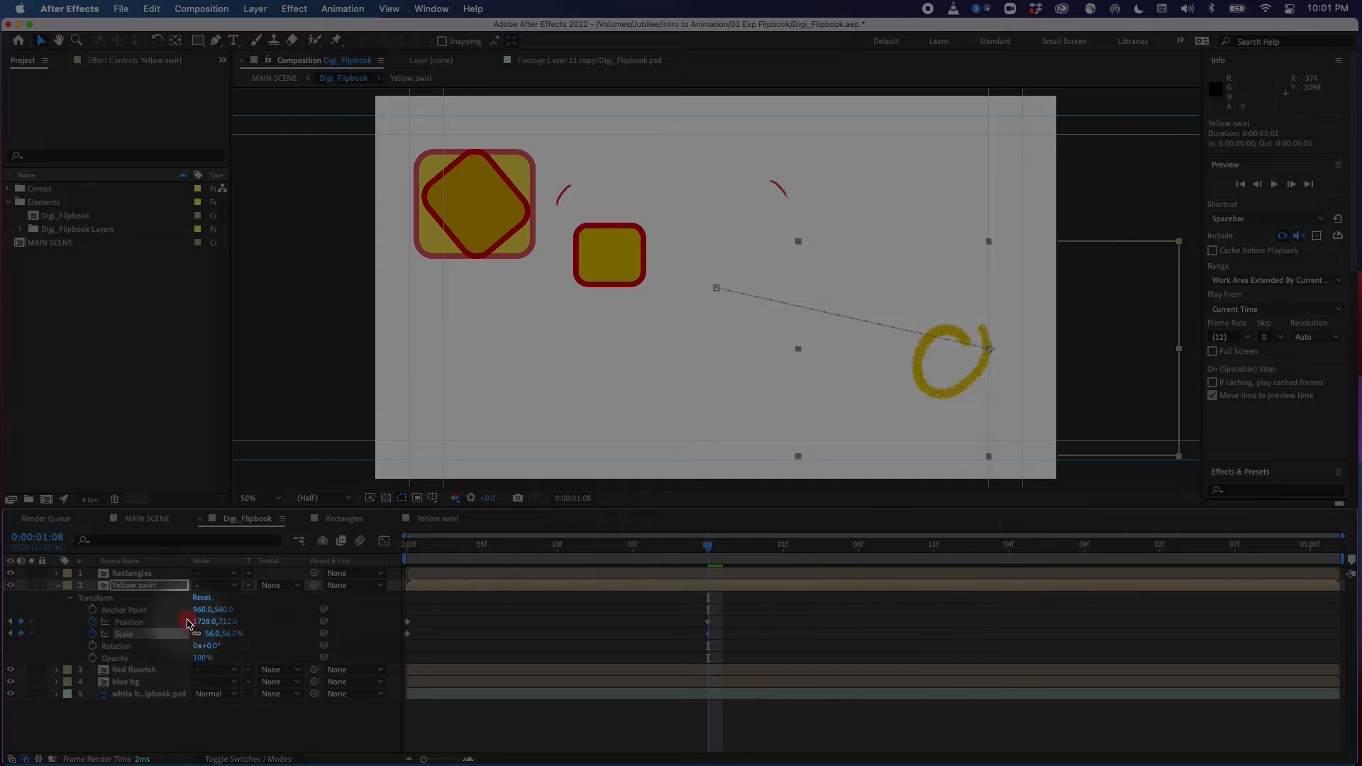
{"action": "left_click_drag", "start_coordinate": [708, 546], "coordinate": [395, 588]}
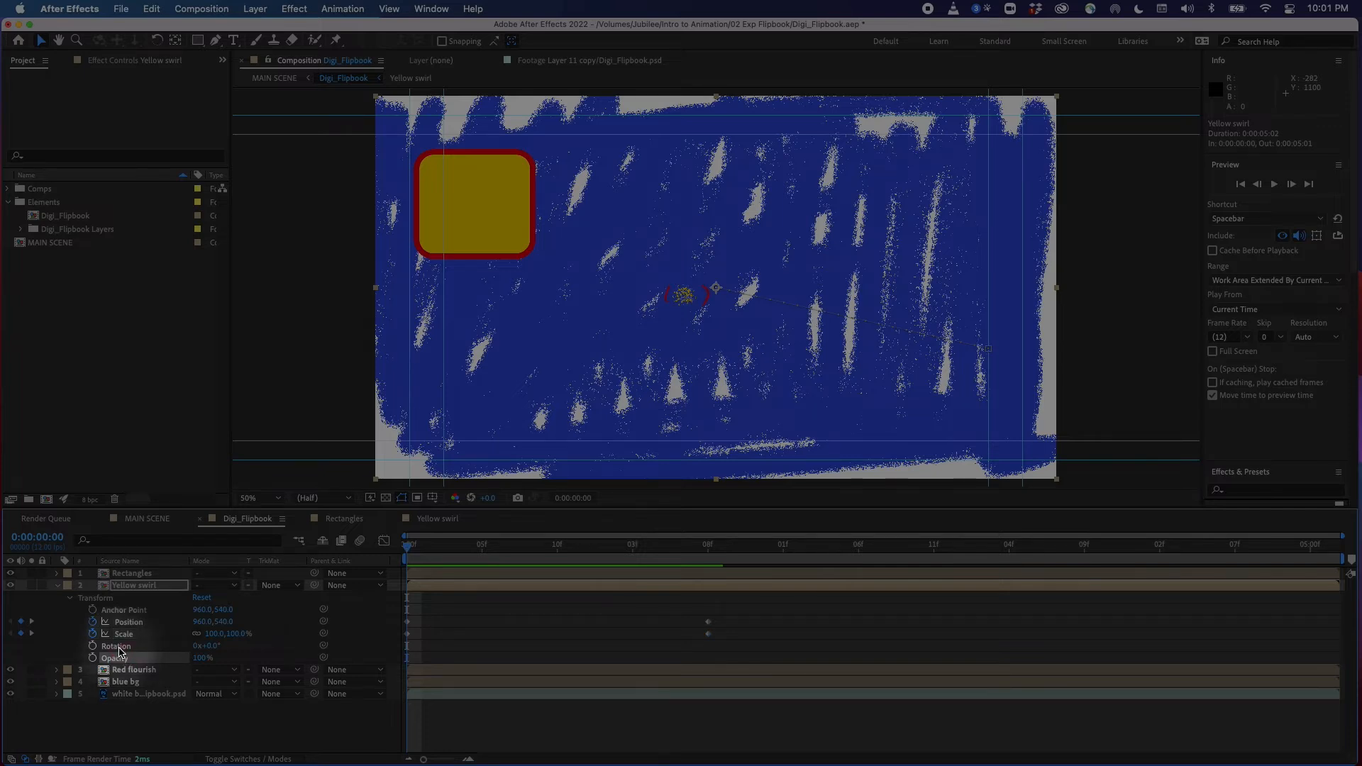
Show the Rectangles layer's Rotation, keyframe it at the start, and change its rotation at 0:00:01:08
{"action": "left_click", "coordinate": [139, 574]}
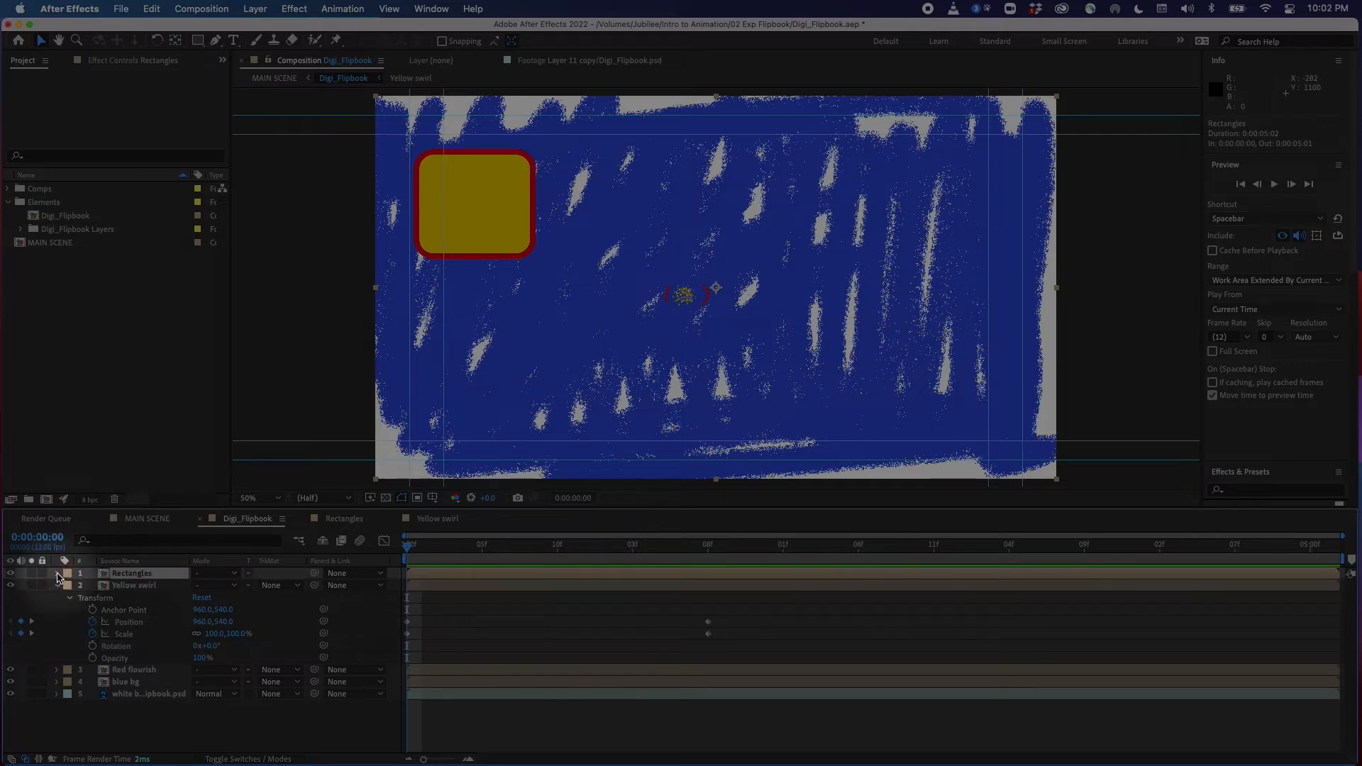
{"action": "key", "text": "r"}
{"action": "left_click", "coordinate": [93, 585]}
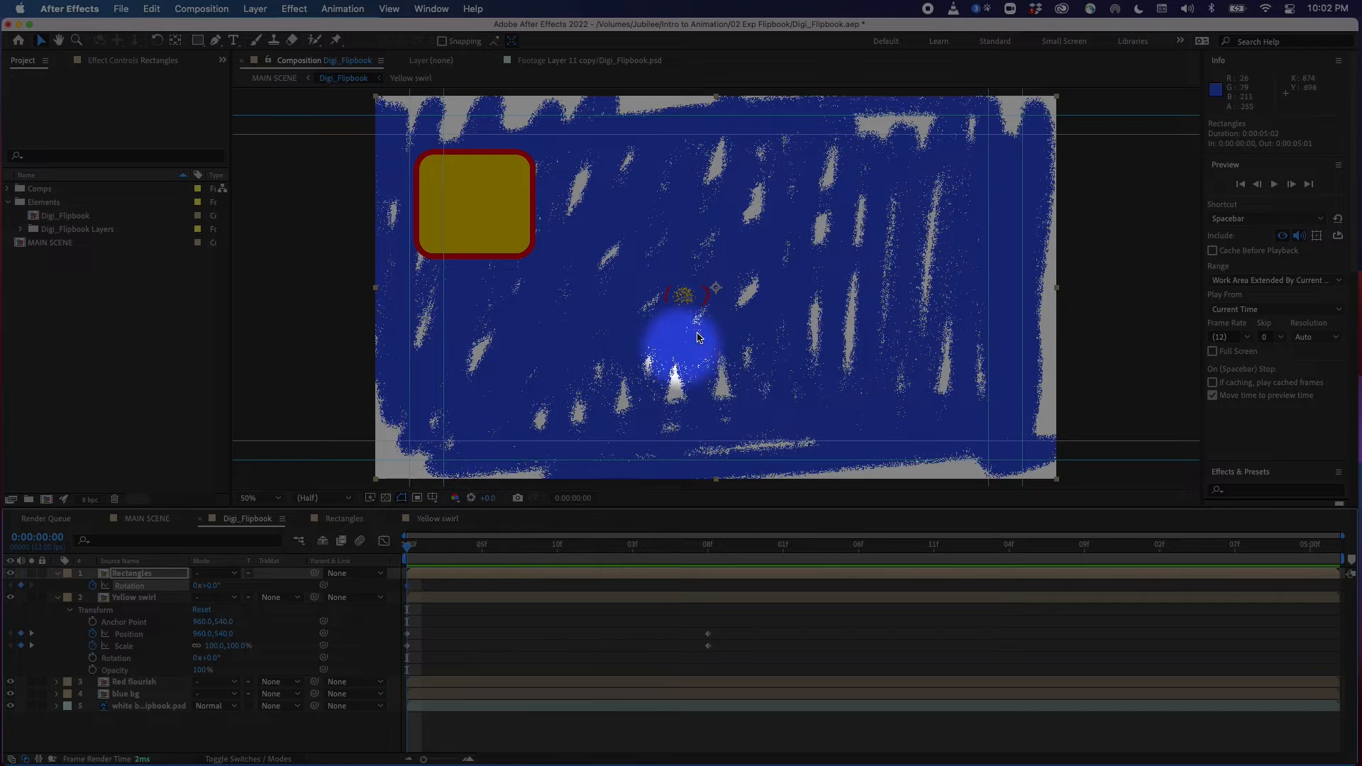
{"action": "left_click_drag", "start_coordinate": [438, 551], "coordinate": [708, 584]}
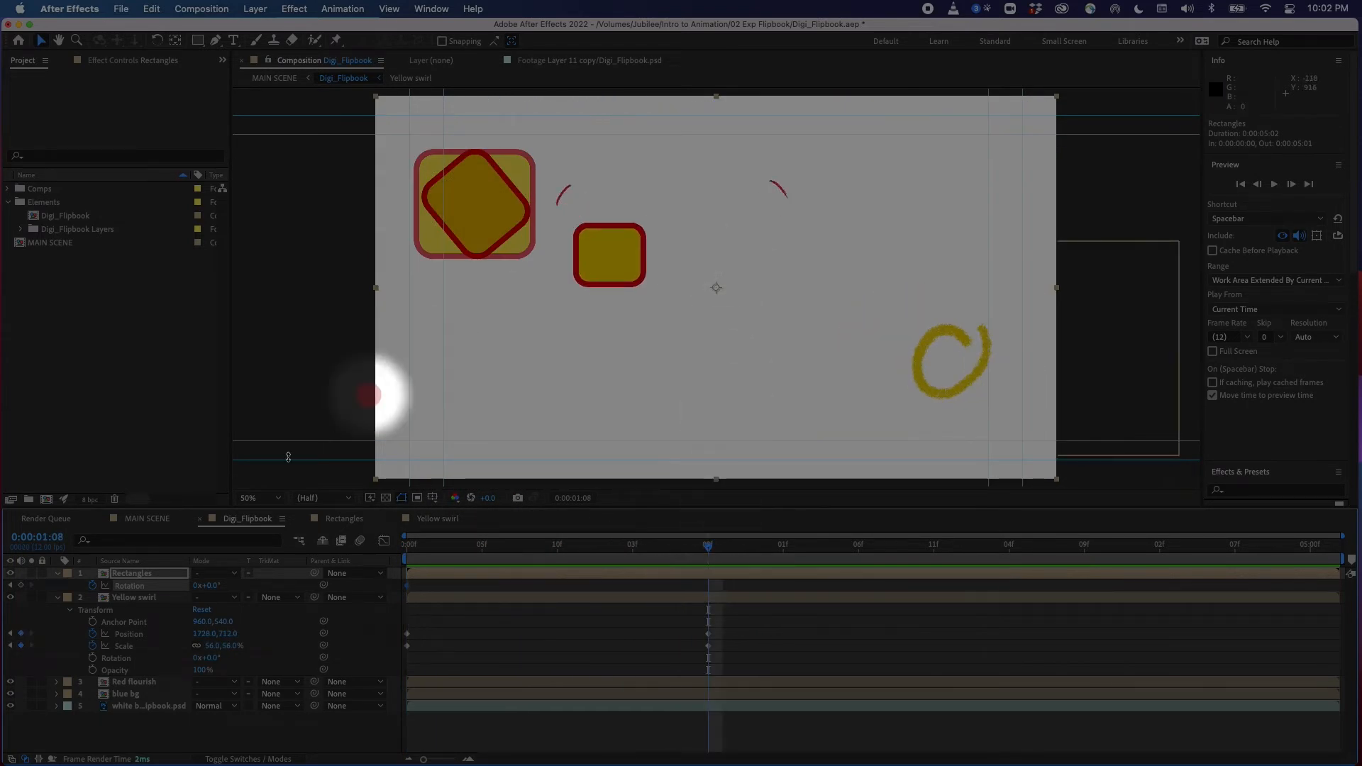
{"action": "mouse_move", "coordinate": [215, 585]}
{"action": "left_mouse_down"}
{"action": "mouse_move", "coordinate": [243, 572]}
{"action": "mouse_move", "coordinate": [184, 587]}
{"action": "mouse_move", "coordinate": [240, 568]}
{"action": "mouse_move", "coordinate": [191, 594]}
{"action": "mouse_move", "coordinate": [232, 596]}
{"action": "mouse_move", "coordinate": [202, 590]}
{"action": "left_mouse_up"}
{"action": "left_click_drag", "start_coordinate": [709, 548], "coordinate": [385, 583]}
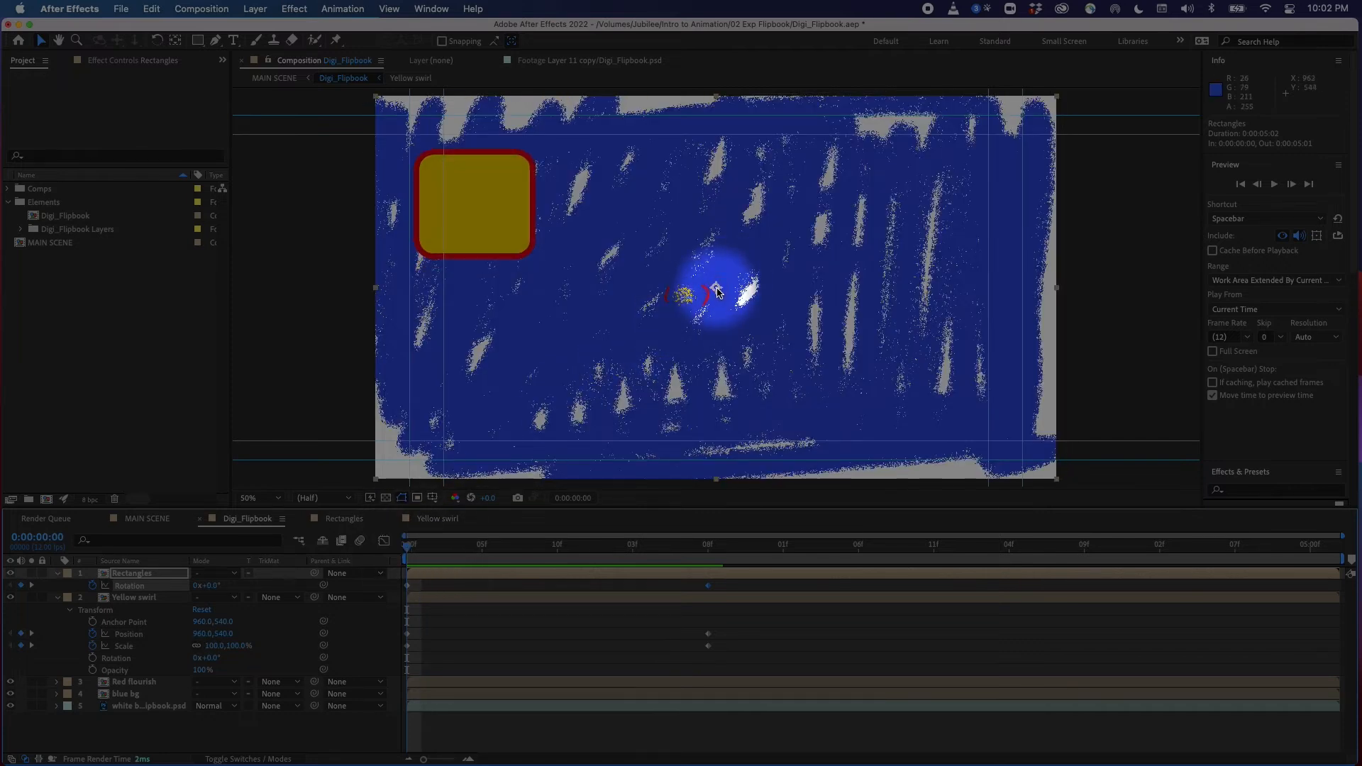
With the Pan Behind tool, move the Rectangles layer's anchor point to the centre of the rectangle shapes
{"action": "left_click", "coordinate": [177, 41]}
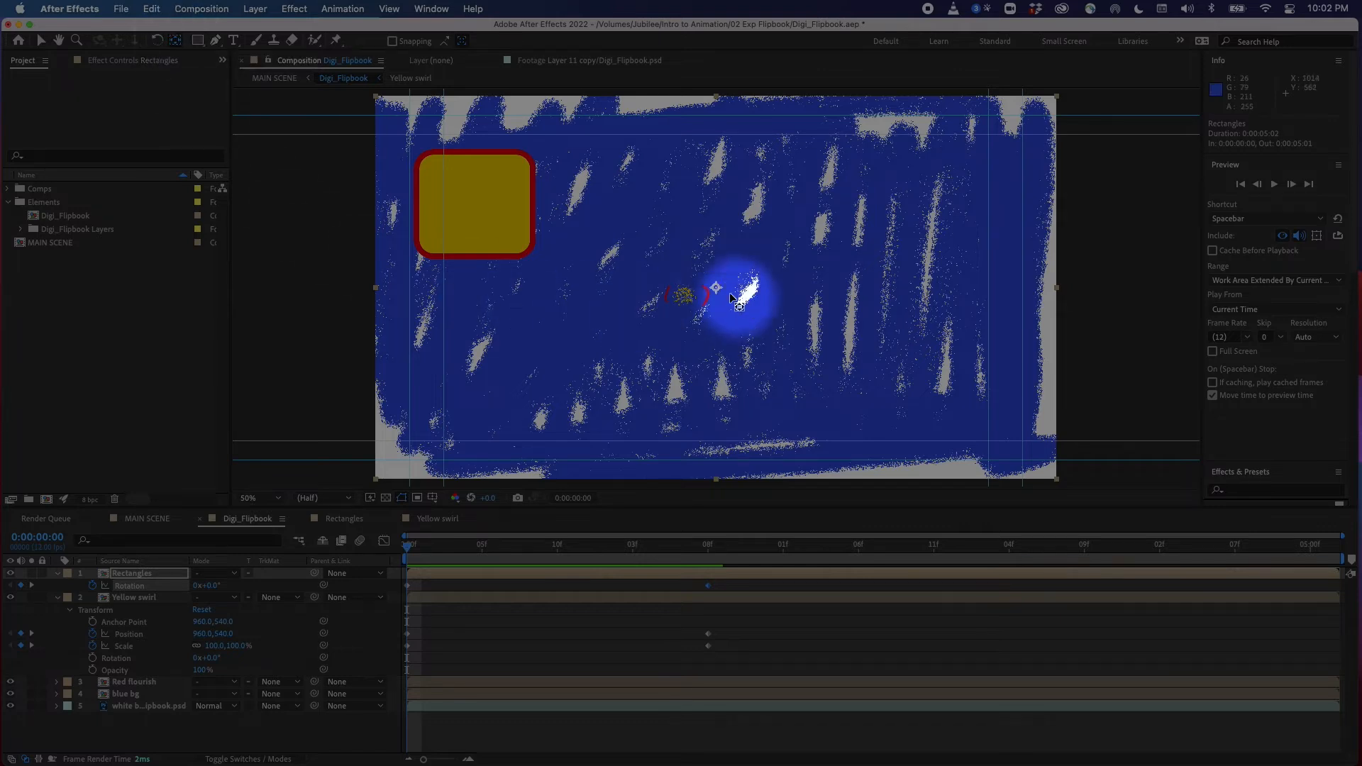
{"action": "mouse_move", "coordinate": [718, 290]}
{"action": "left_mouse_down"}
{"action": "mouse_move", "coordinate": [738, 277]}
{"action": "mouse_move", "coordinate": [466, 190]}
{"action": "left_mouse_up"}
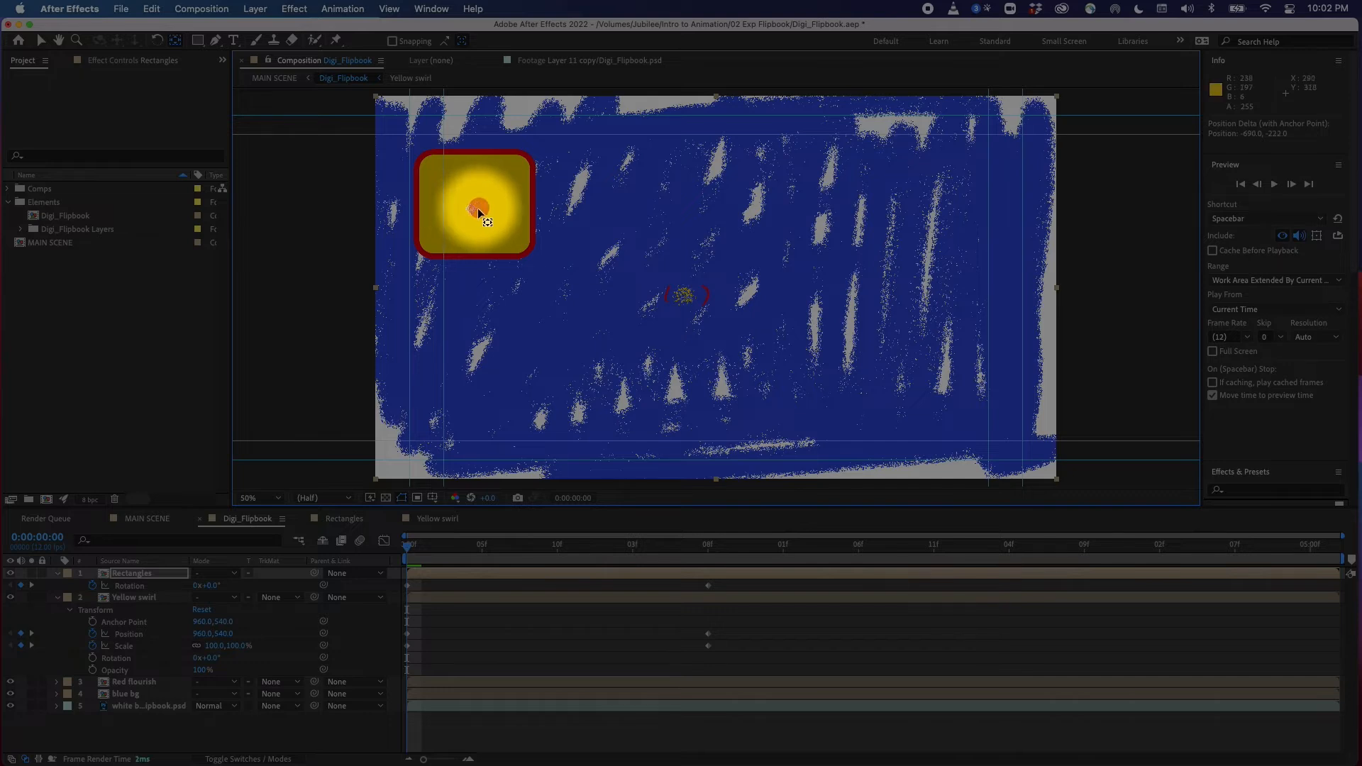
{"action": "left_click", "coordinate": [421, 551]}
{"action": "left_click_drag", "start_coordinate": [421, 551], "coordinate": [83, 563]}
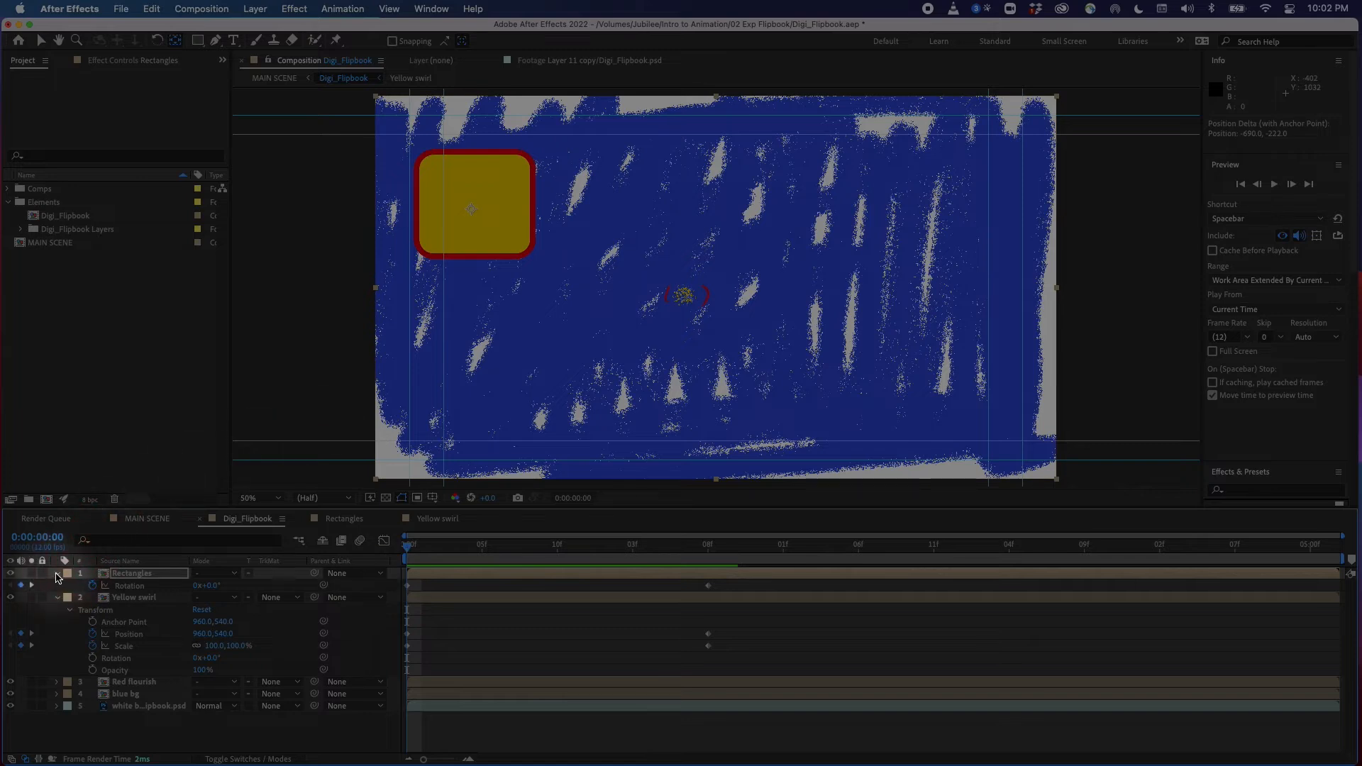
Collapse the layer properties, duplicate the Rectangles layer, and select the copy with the Selection tool
{"action": "left_click", "coordinate": [57, 574]}
{"action": "left_click", "coordinate": [57, 587]}
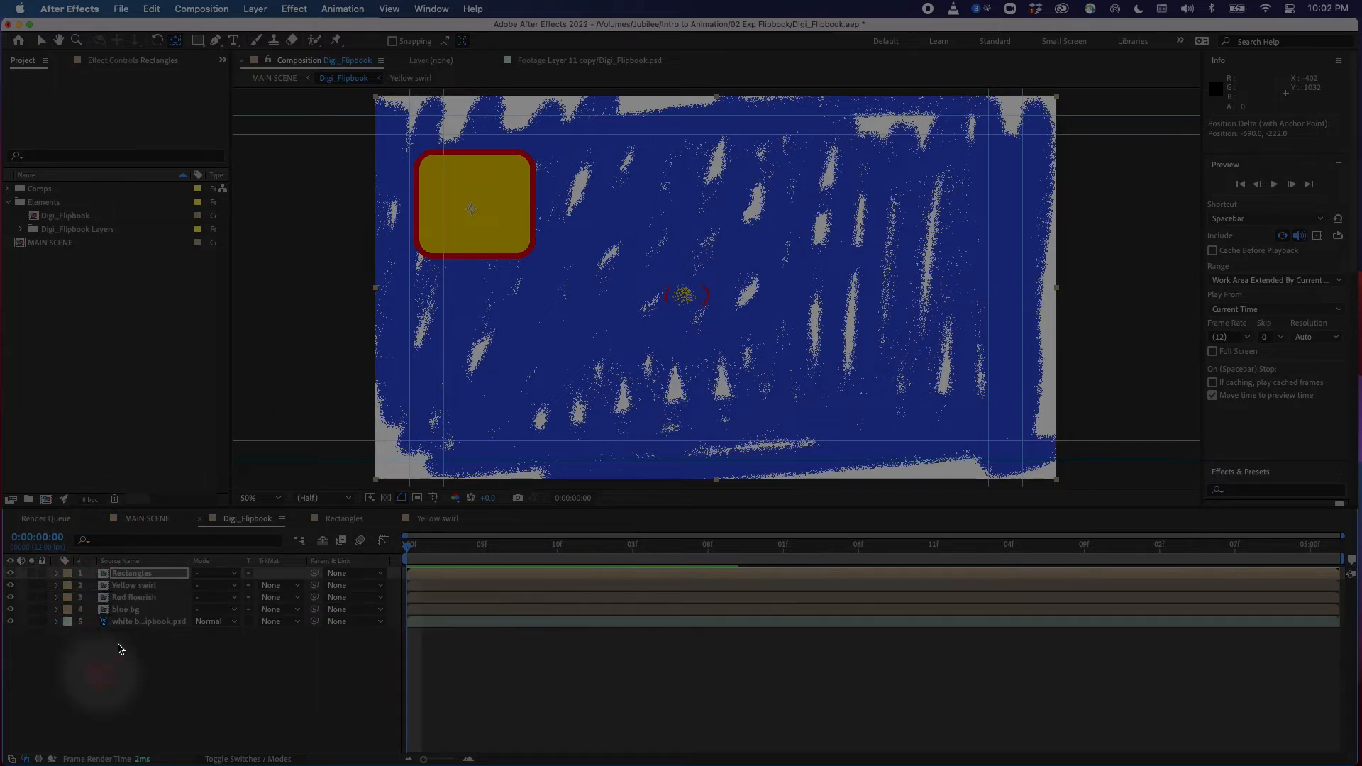
{"action": "left_click_drag", "start_coordinate": [439, 552], "coordinate": [387, 553]}
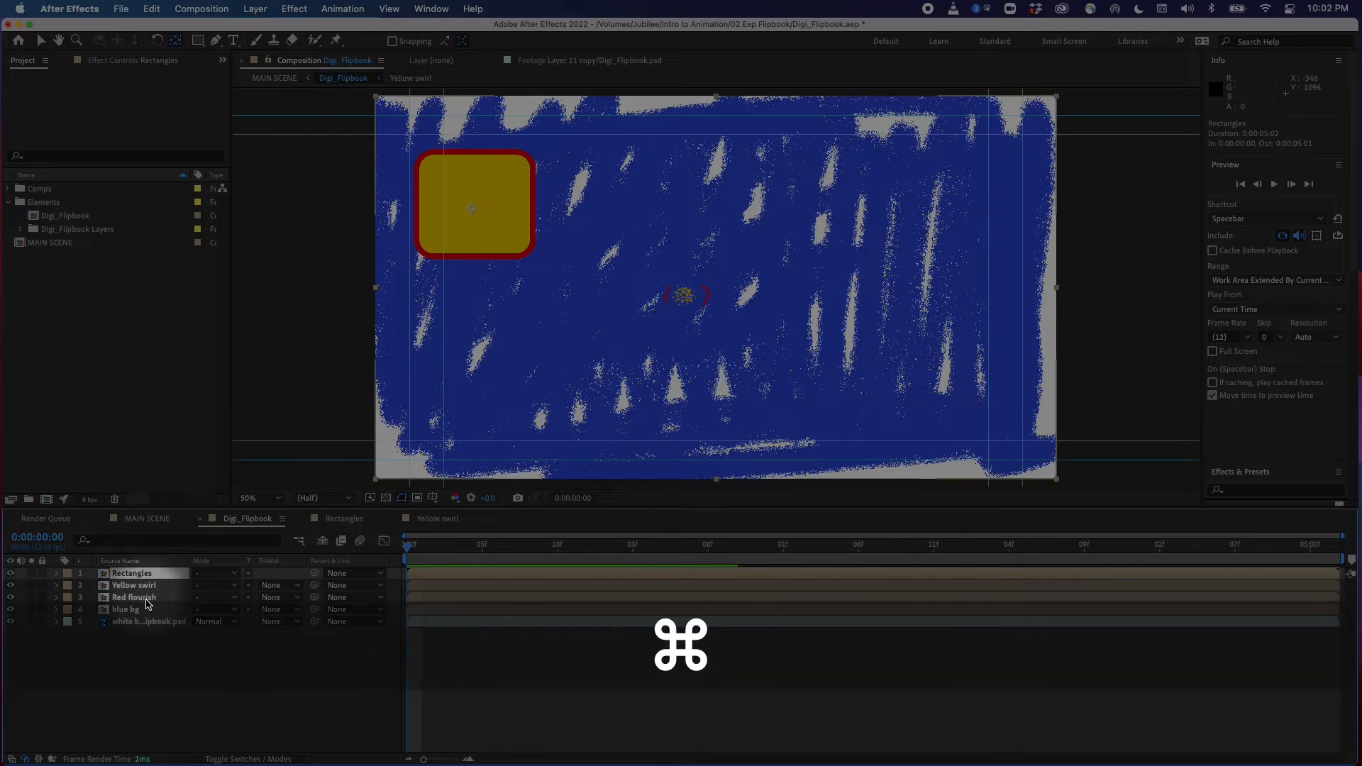
{"action": "key", "text": "super+d"}
{"action": "left_click", "coordinate": [143, 583]}
{"action": "left_click", "coordinate": [142, 575]}
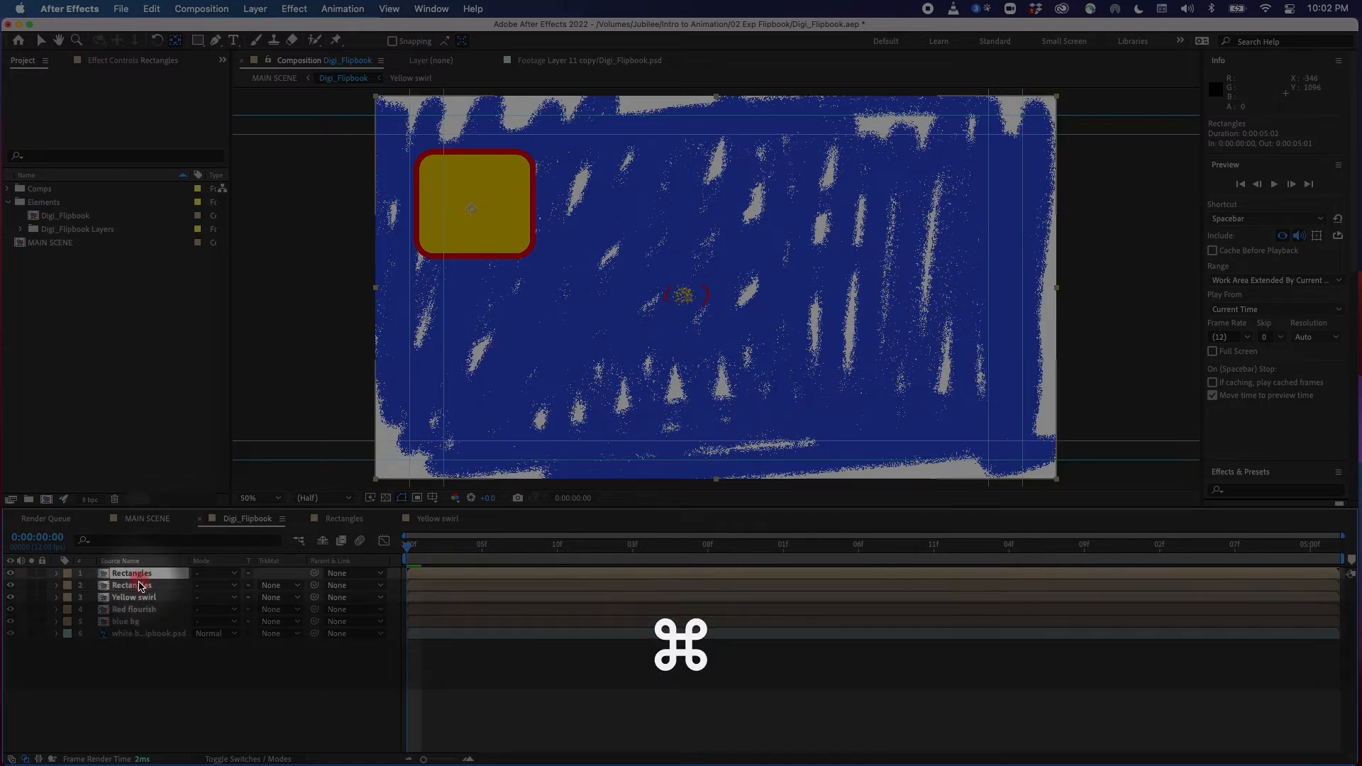
{"action": "left_click", "coordinate": [485, 235]}
{"action": "key", "text": "v"}
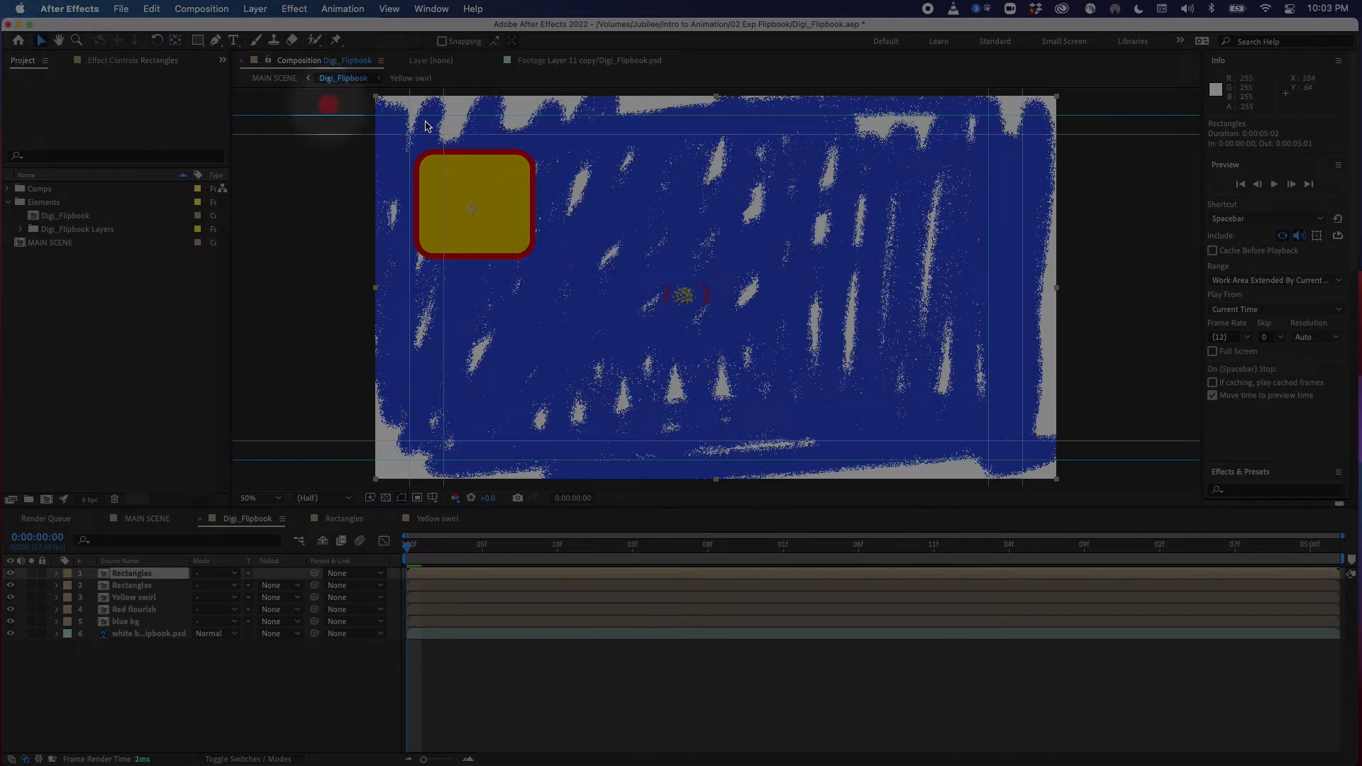
Reposition the duplicated Rectangles layer at the start of the timeline to the lower-left area of the frame
{"action": "left_click_drag", "start_coordinate": [529, 230], "coordinate": [974, 393]}
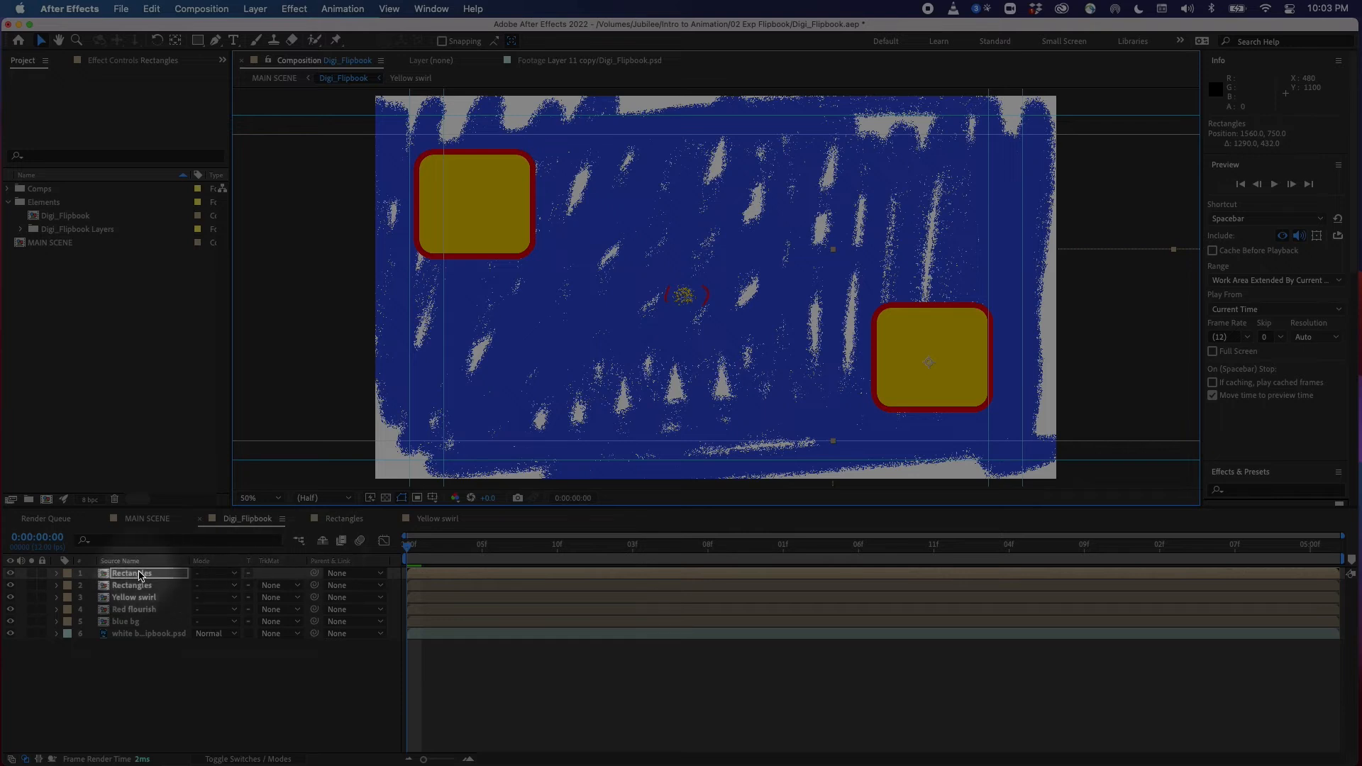
{"action": "key", "text": "p"}
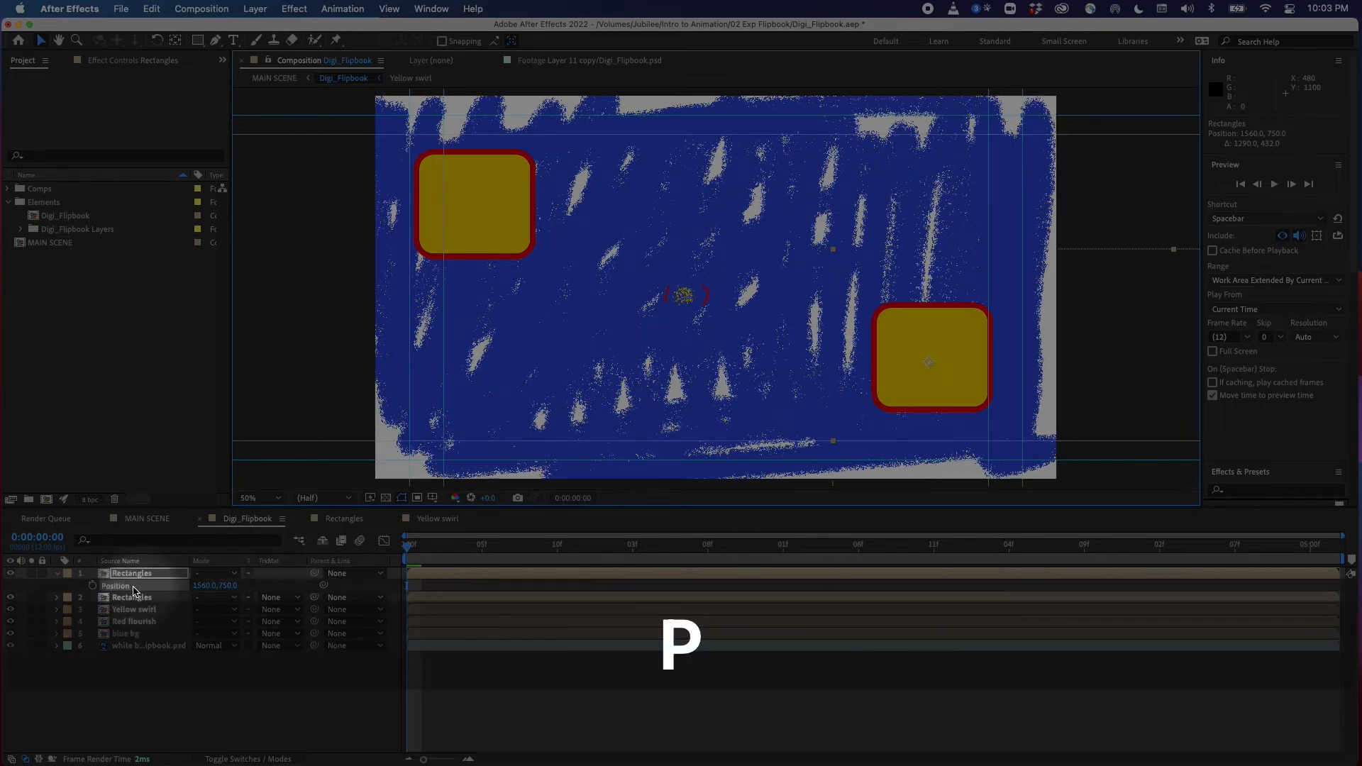
{"action": "mouse_move", "coordinate": [411, 547]}
{"action": "left_mouse_down"}
{"action": "mouse_move", "coordinate": [462, 553]}
{"action": "mouse_move", "coordinate": [399, 549]}
{"action": "left_mouse_up"}
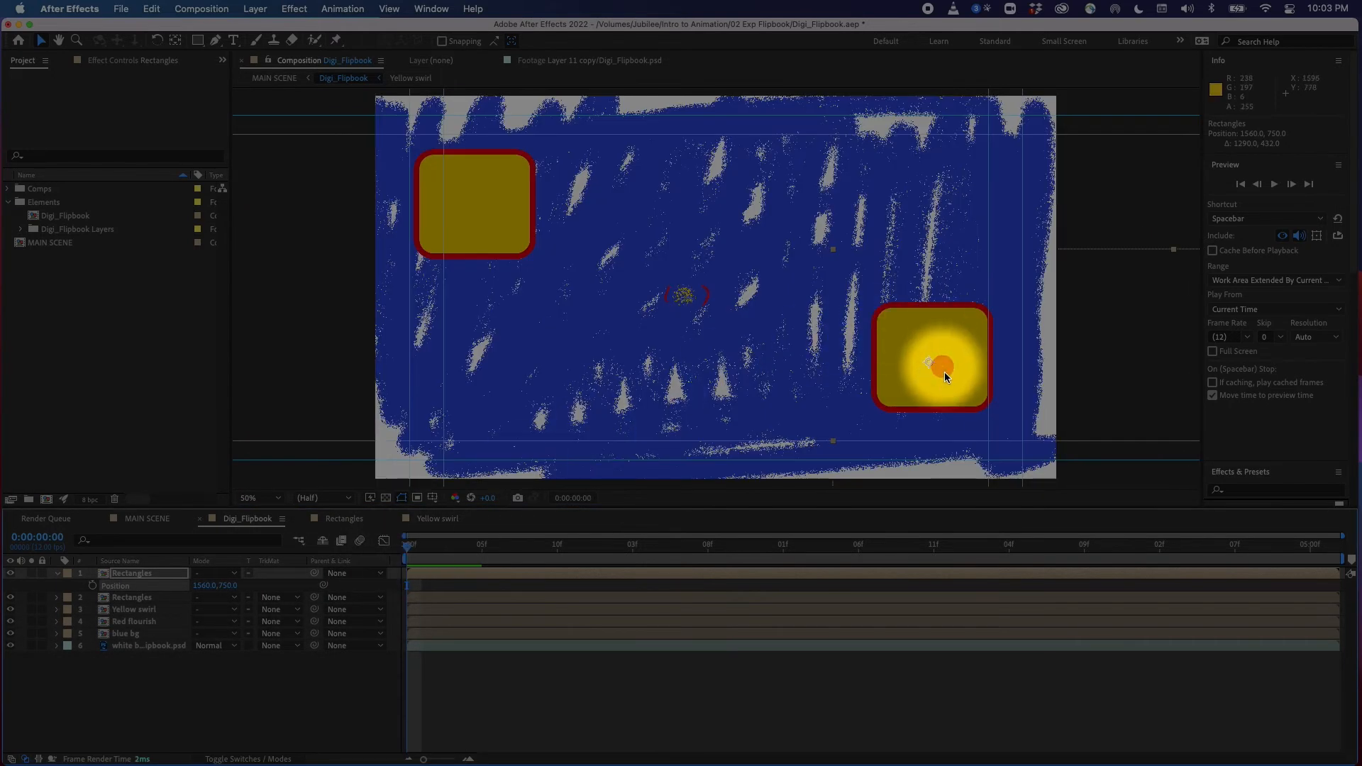
{"action": "left_click_drag", "start_coordinate": [942, 367], "coordinate": [971, 414]}
{"action": "left_click_drag", "start_coordinate": [468, 543], "coordinate": [687, 584]}
{"action": "key", "text": "Home"}
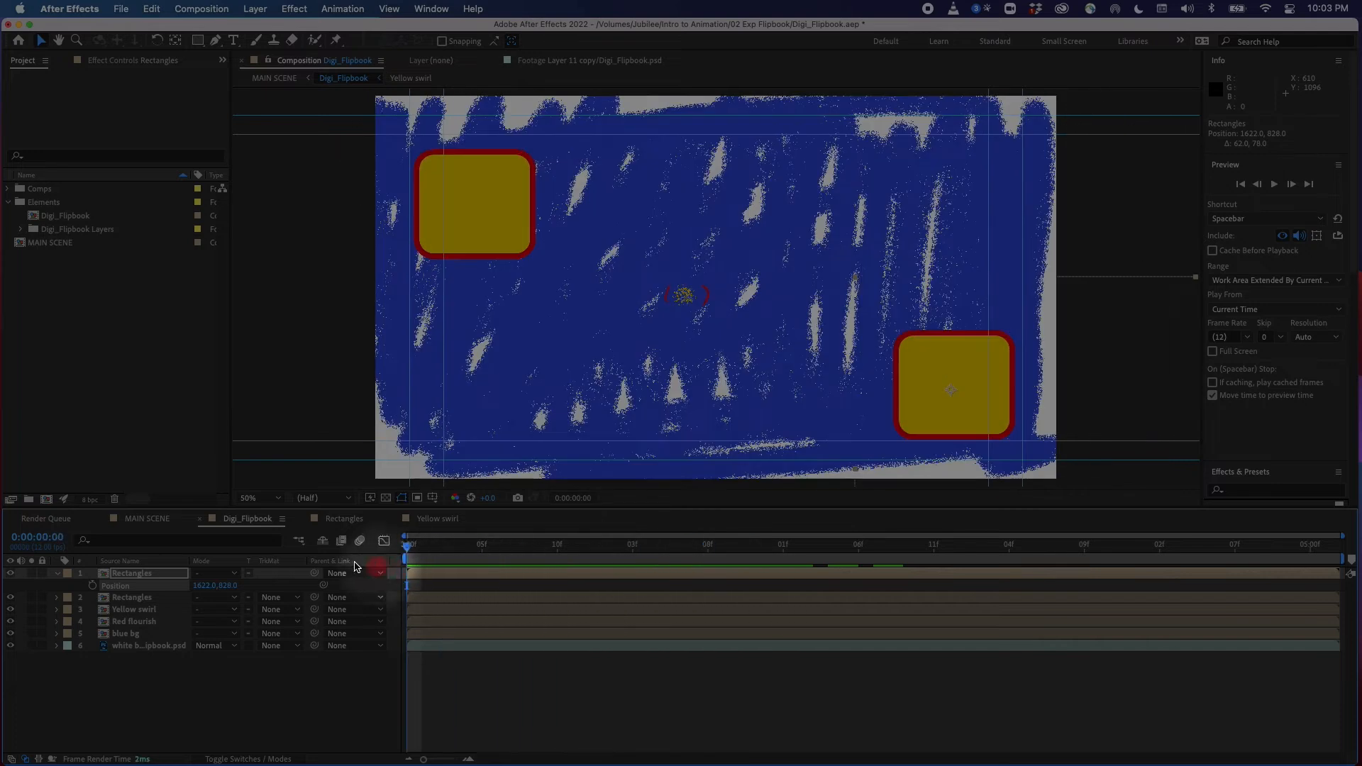
{"action": "left_click_drag", "start_coordinate": [983, 386], "coordinate": [527, 403]}
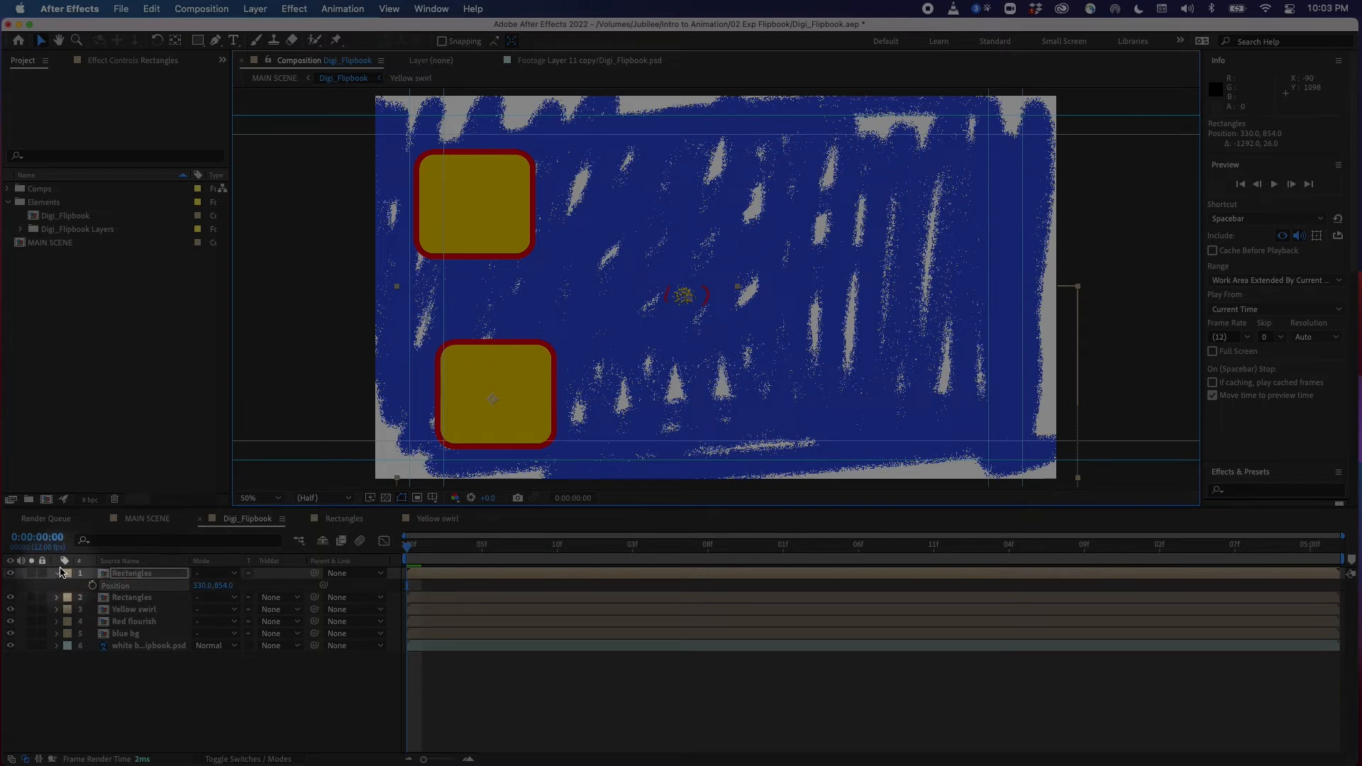
Remove the copy's rotation keyframes and set its Rotation to a static 33°
{"action": "key", "text": "r"}
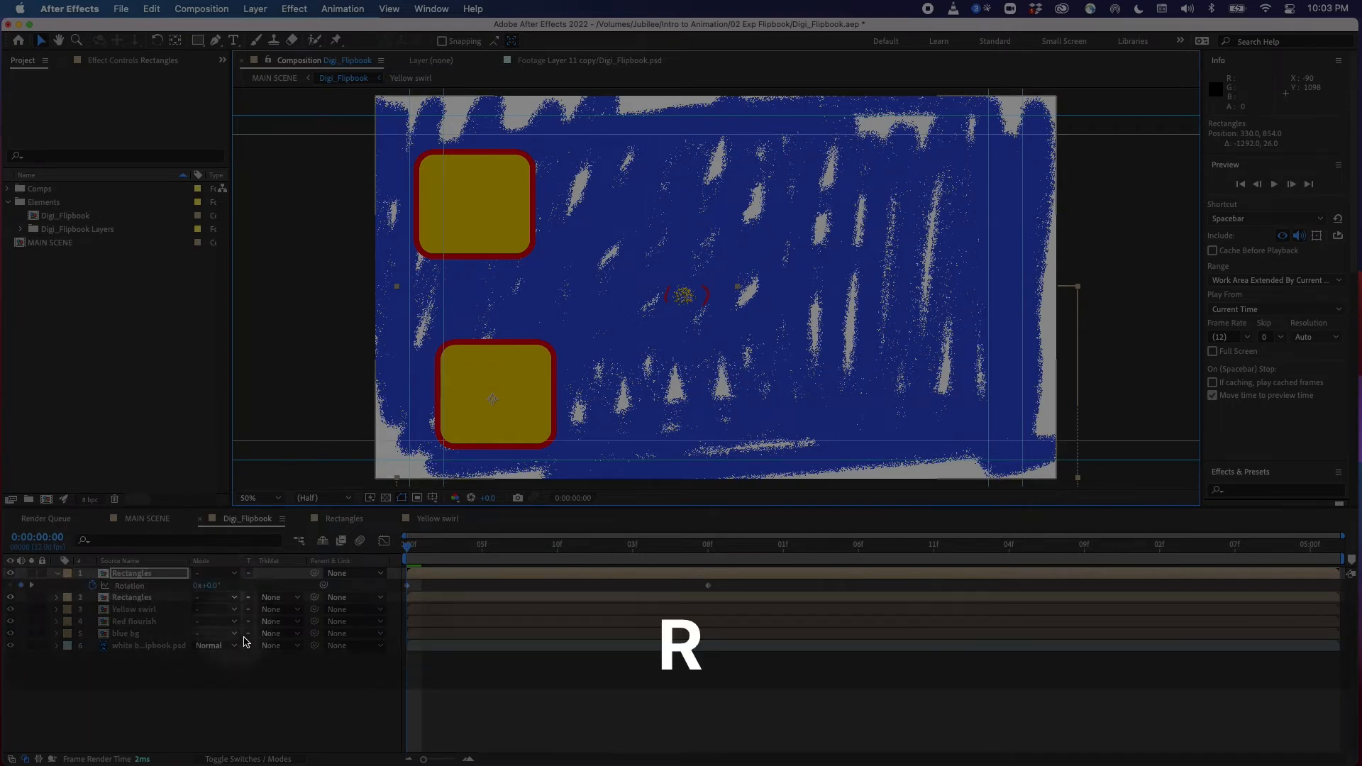
{"action": "left_click", "coordinate": [92, 585]}
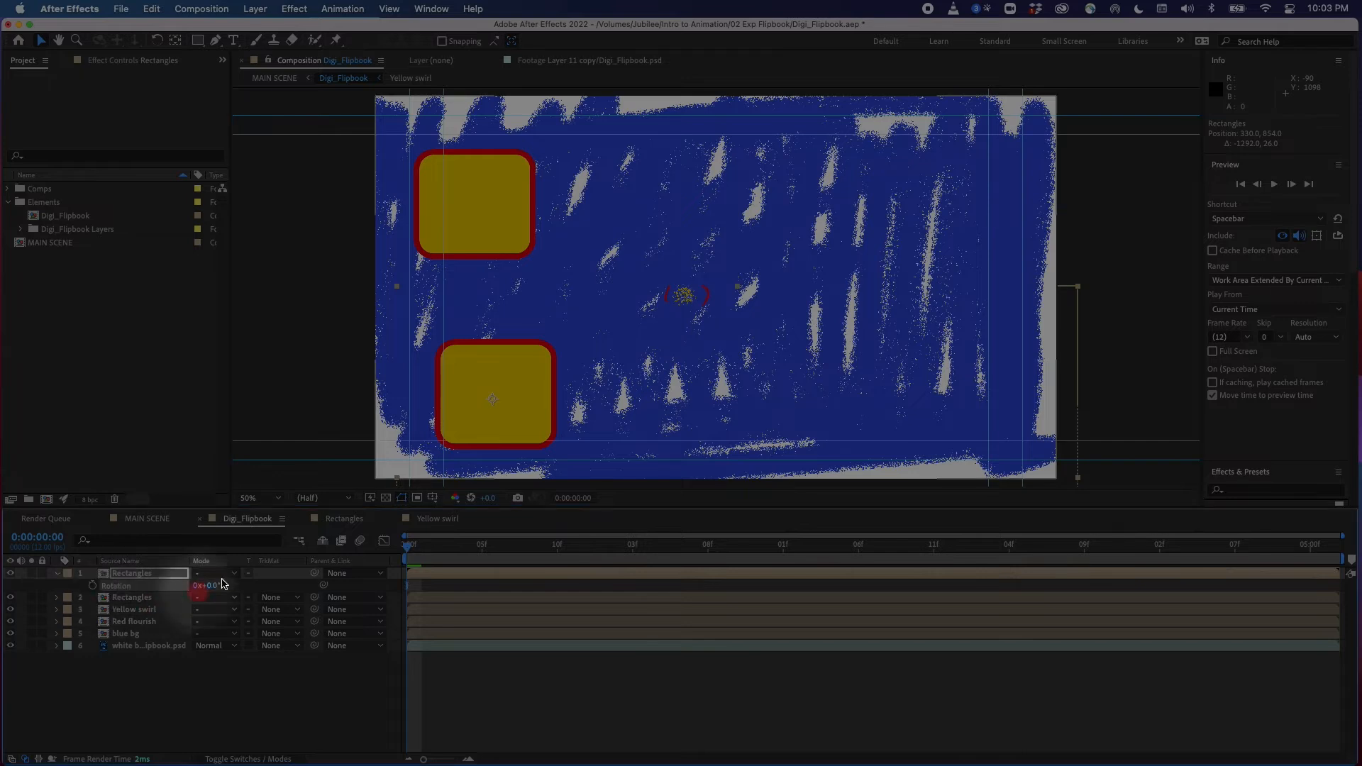
{"action": "left_click_drag", "start_coordinate": [228, 583], "coordinate": [270, 587]}
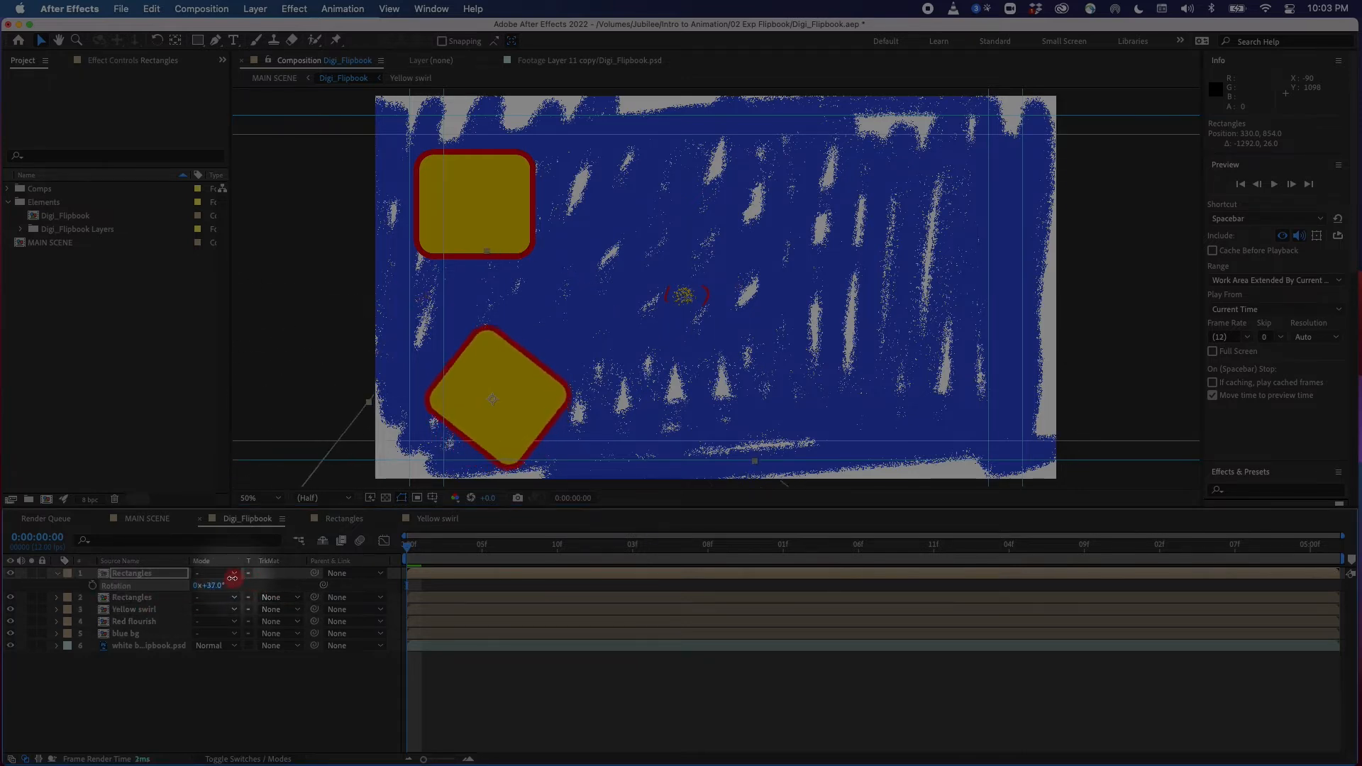
Slide the copied Rectangles layer so it starts at frame 5 and move the playhead to 0:00:00:05
{"action": "mouse_move", "coordinate": [419, 550]}
{"action": "left_mouse_down"}
{"action": "mouse_move", "coordinate": [735, 562]}
{"action": "mouse_move", "coordinate": [326, 572]}
{"action": "left_mouse_up"}
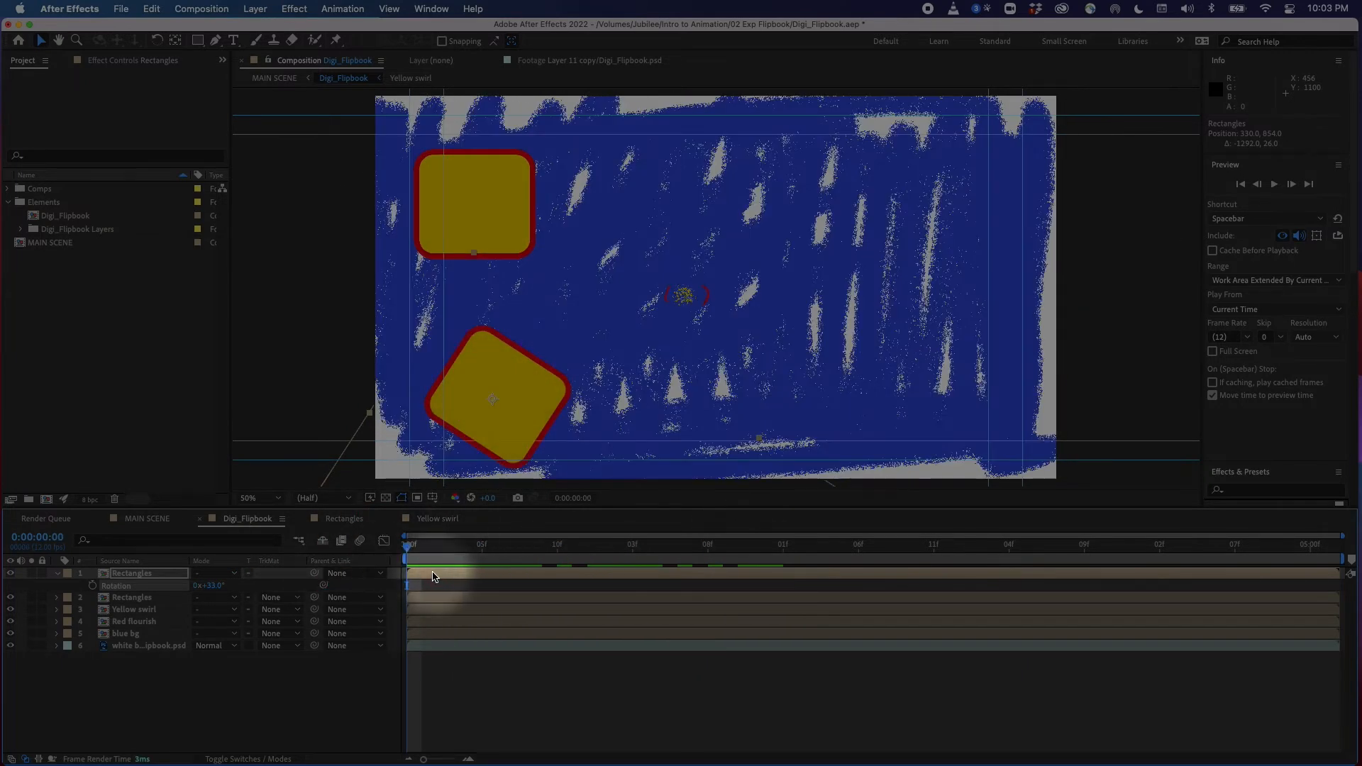
{"action": "left_click_drag", "start_coordinate": [439, 578], "coordinate": [485, 575]}
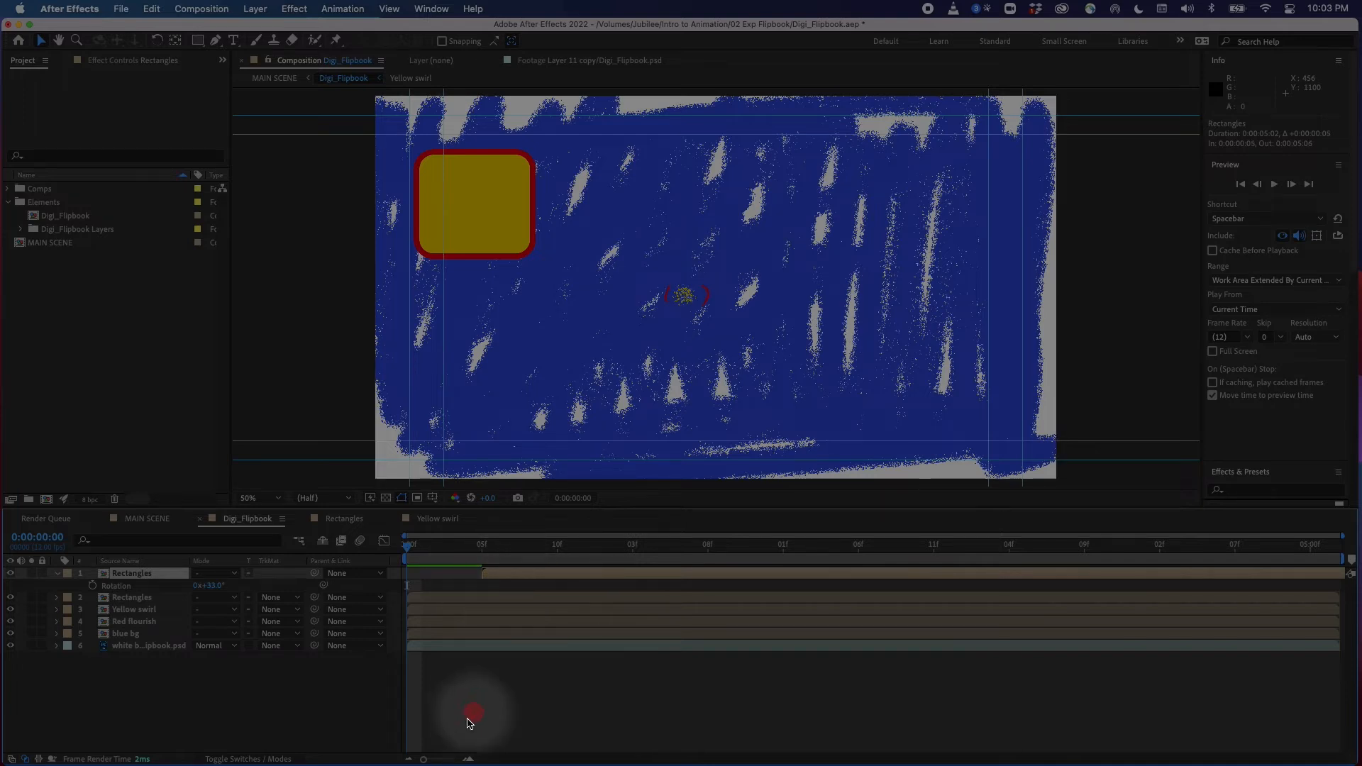
{"action": "left_click_drag", "start_coordinate": [424, 552], "coordinate": [405, 598]}
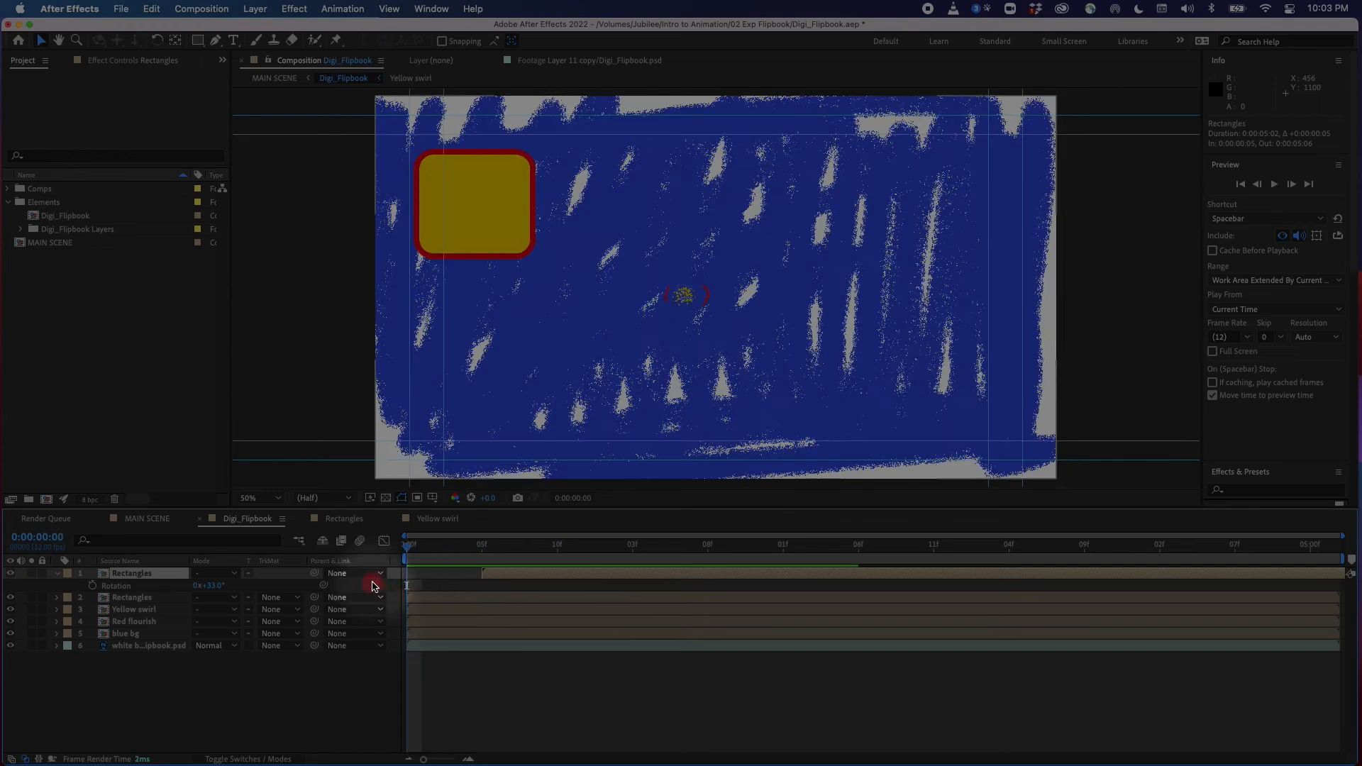
{"action": "left_click", "coordinate": [416, 550]}
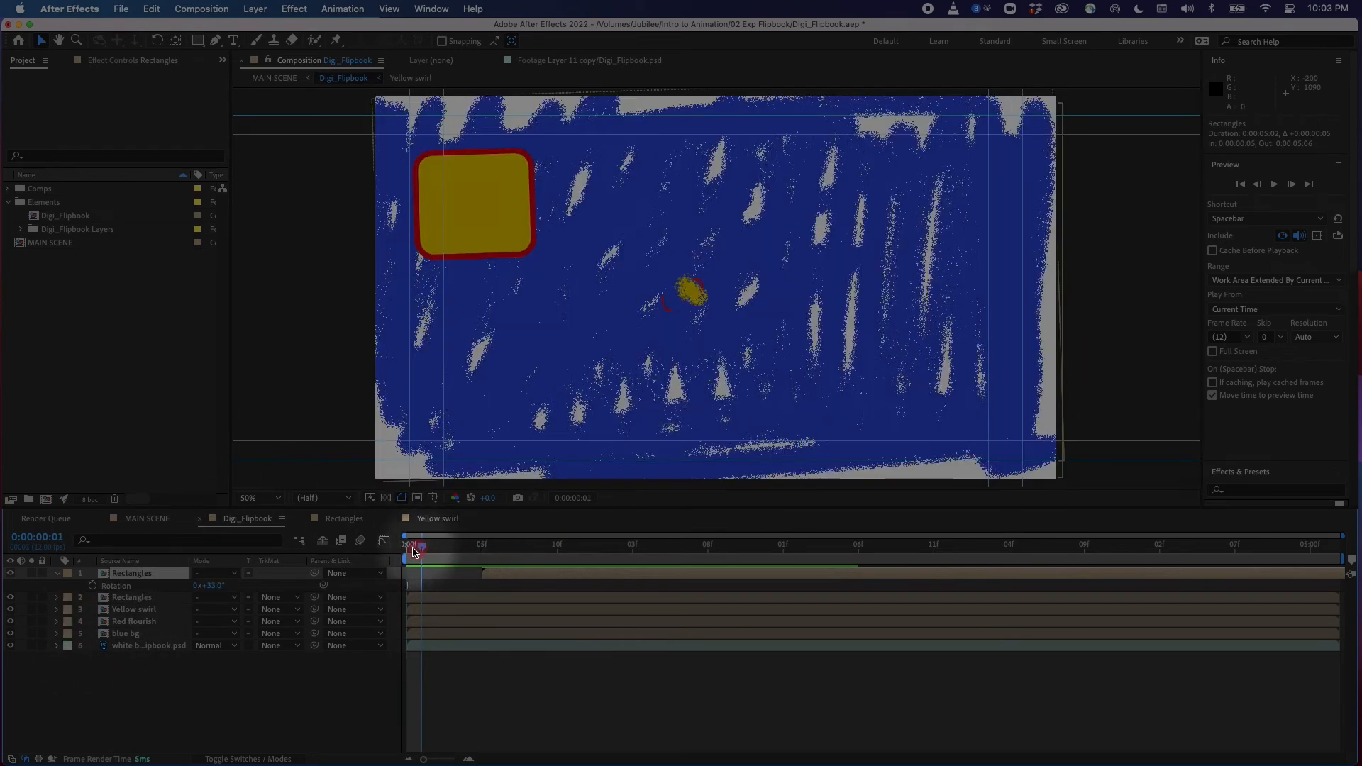
{"action": "mouse_move", "coordinate": [477, 547]}
{"action": "left_mouse_down"}
{"action": "mouse_move", "coordinate": [523, 557]}
{"action": "mouse_move", "coordinate": [444, 561]}
{"action": "mouse_move", "coordinate": [481, 574]}
{"action": "left_mouse_up"}
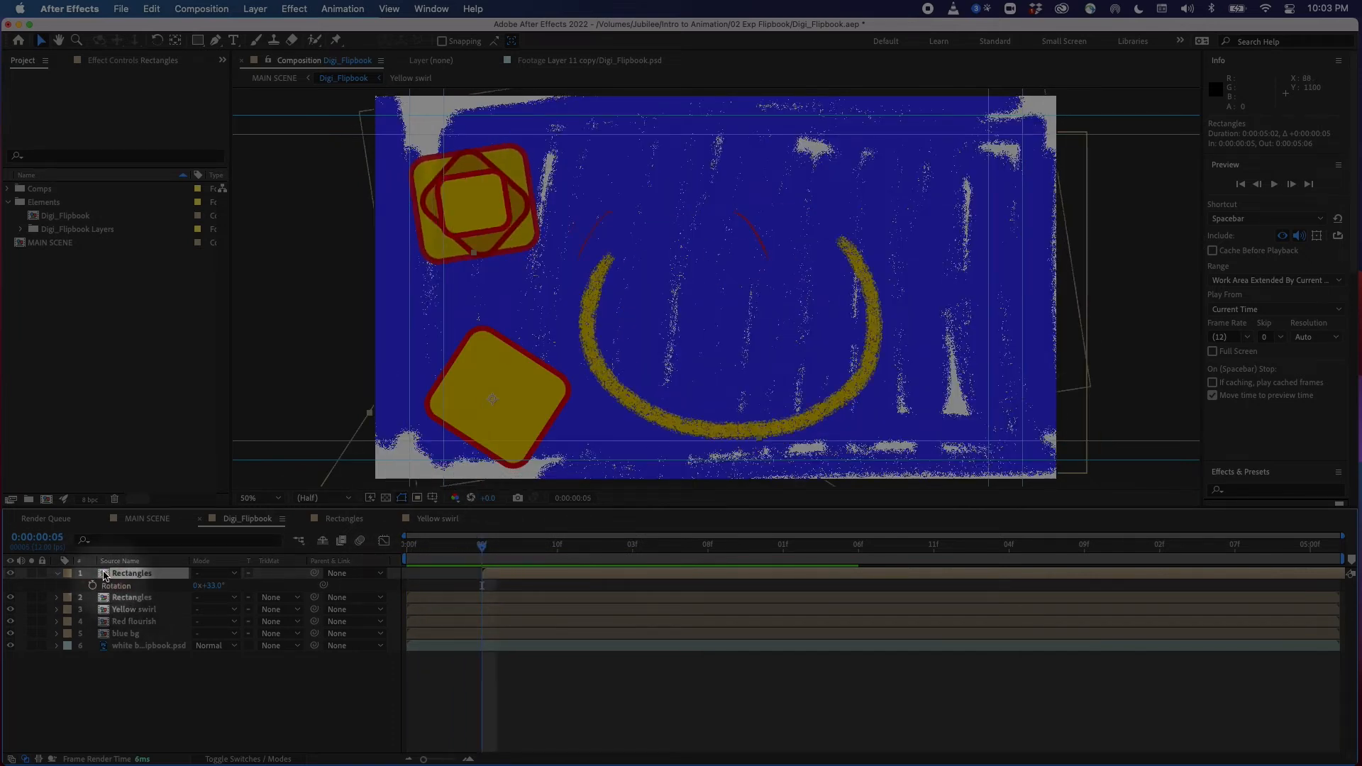
Open the copy's Transform properties and set a Position keyframe at 0:00:00:05
{"action": "left_click", "coordinate": [57, 575]}
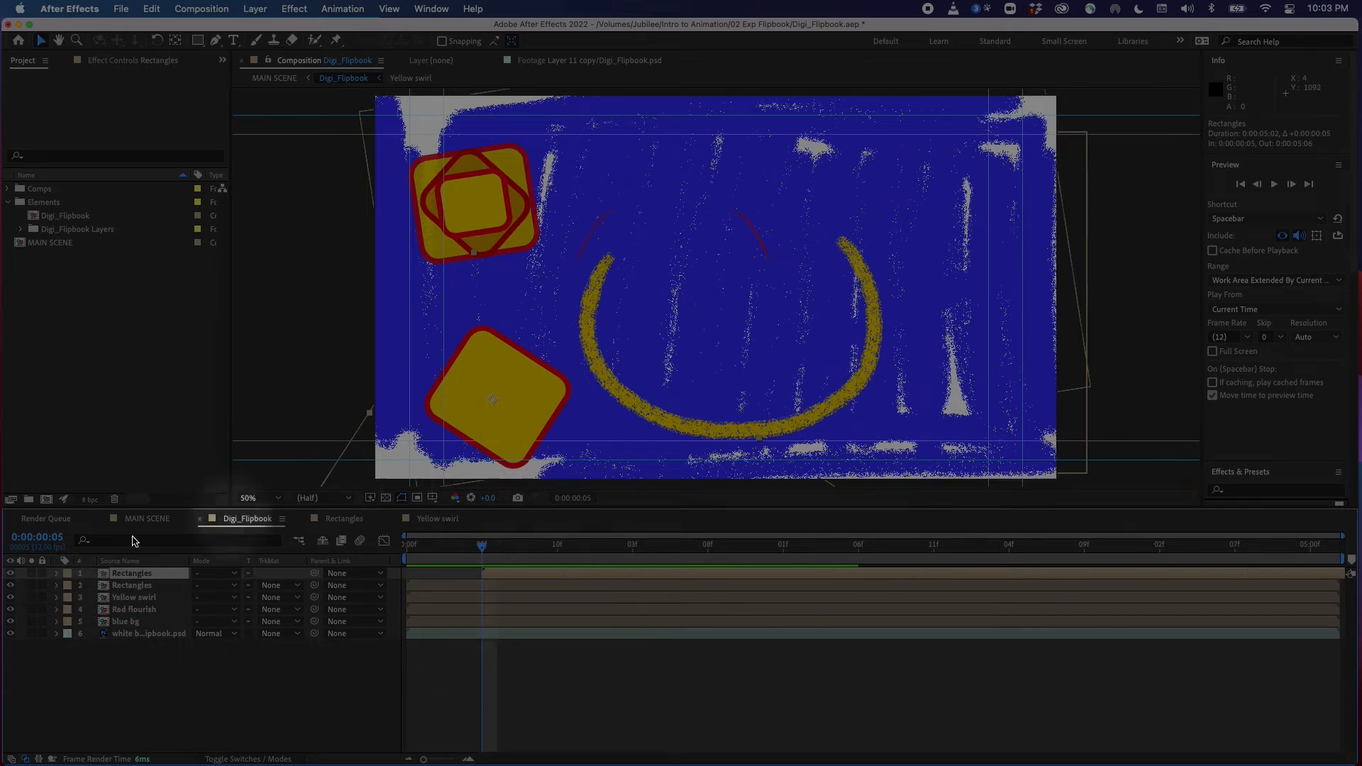
{"action": "left_click", "coordinate": [57, 575]}
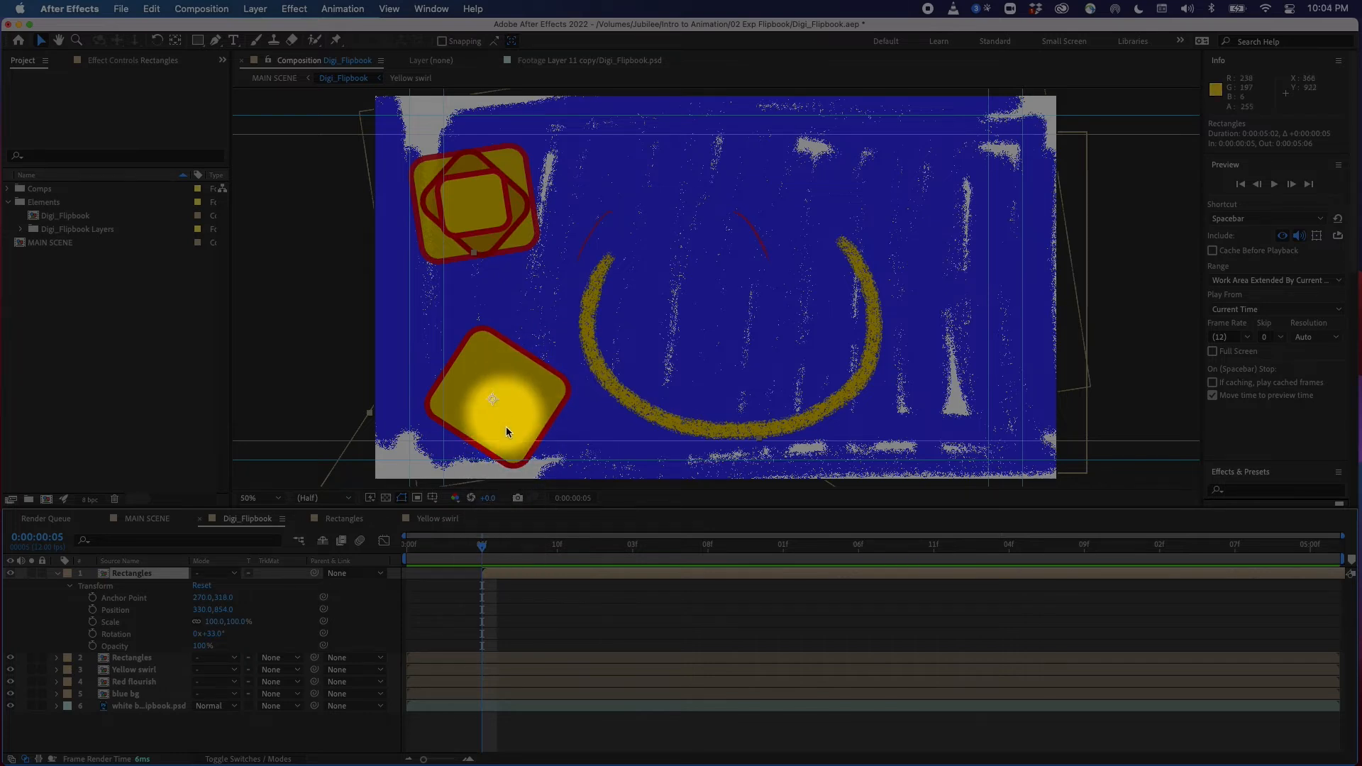
{"action": "left_click", "coordinate": [495, 547]}
{"action": "mouse_move", "coordinate": [495, 549]}
{"action": "left_mouse_down"}
{"action": "mouse_move", "coordinate": [578, 547]}
{"action": "mouse_move", "coordinate": [482, 546]}
{"action": "left_mouse_up"}
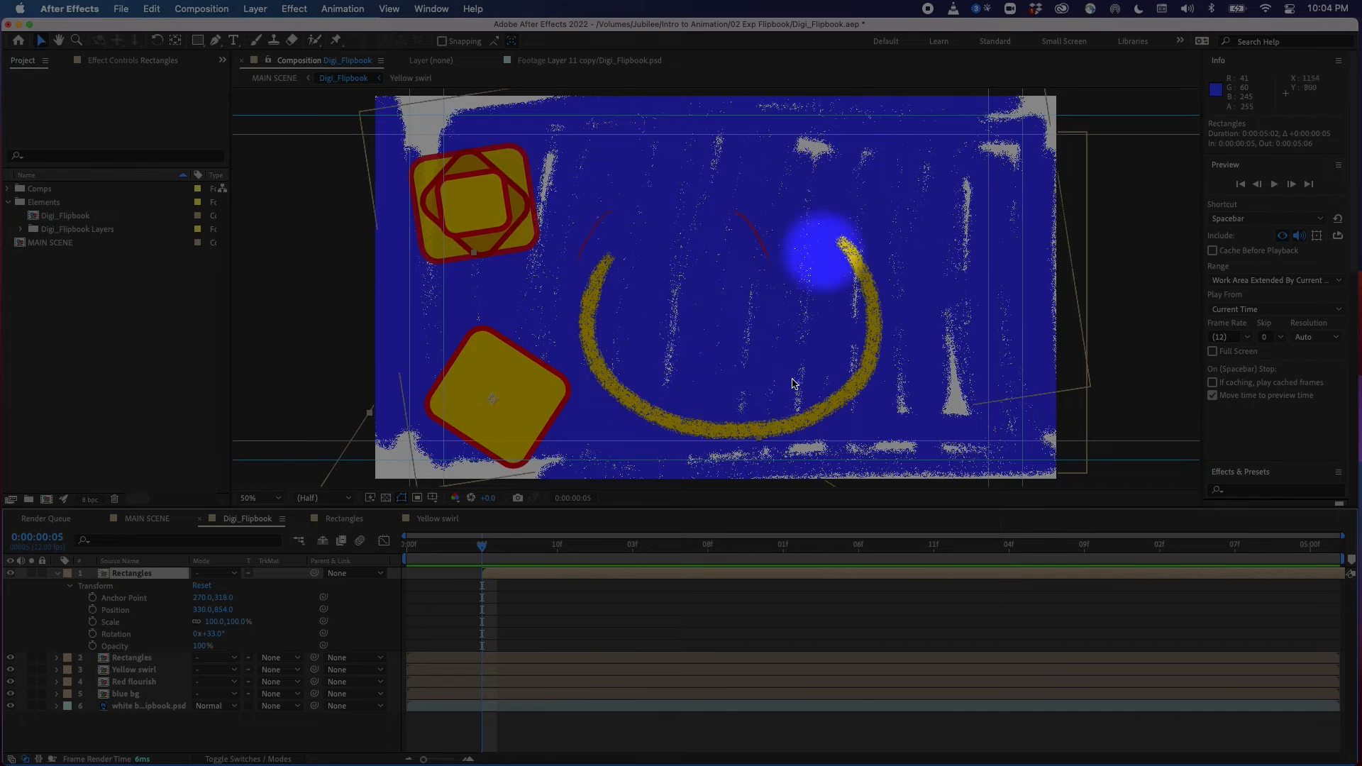
{"action": "left_click_drag", "start_coordinate": [461, 558], "coordinate": [483, 600]}
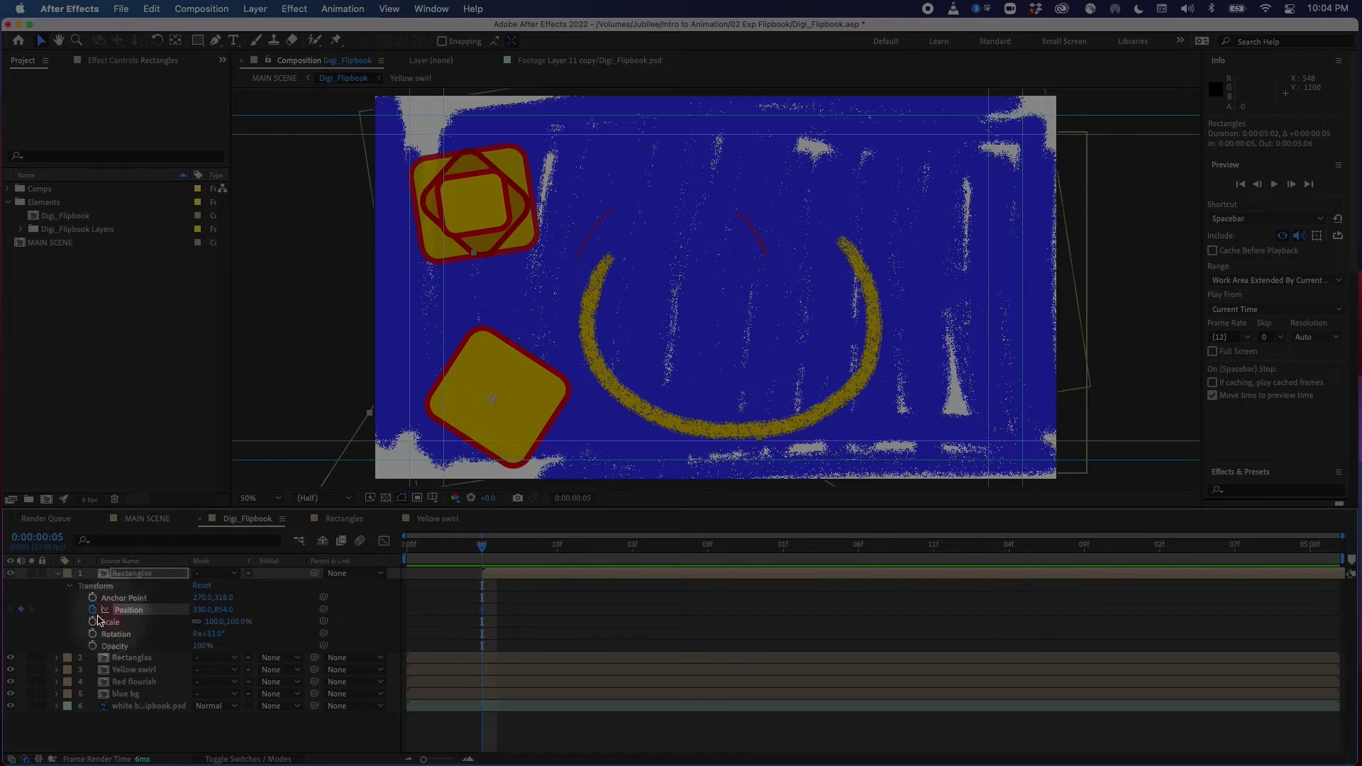
{"action": "left_click", "coordinate": [484, 609]}
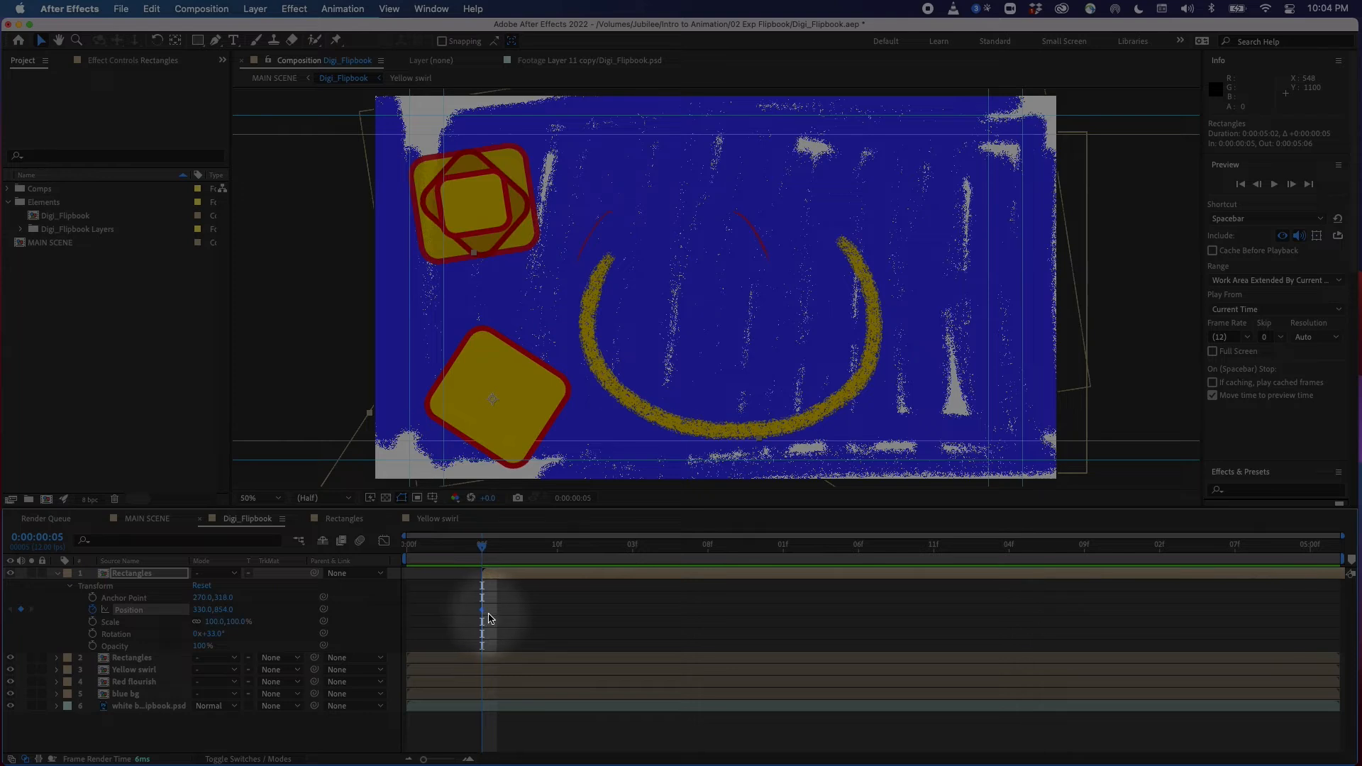
At 0:00:02:01, move the copied rectangles to the right side and bend the motion path into an arc using its handles
{"action": "left_click_drag", "start_coordinate": [525, 547], "coordinate": [786, 571]}
{"action": "left_click_drag", "start_coordinate": [513, 413], "coordinate": [948, 362]}
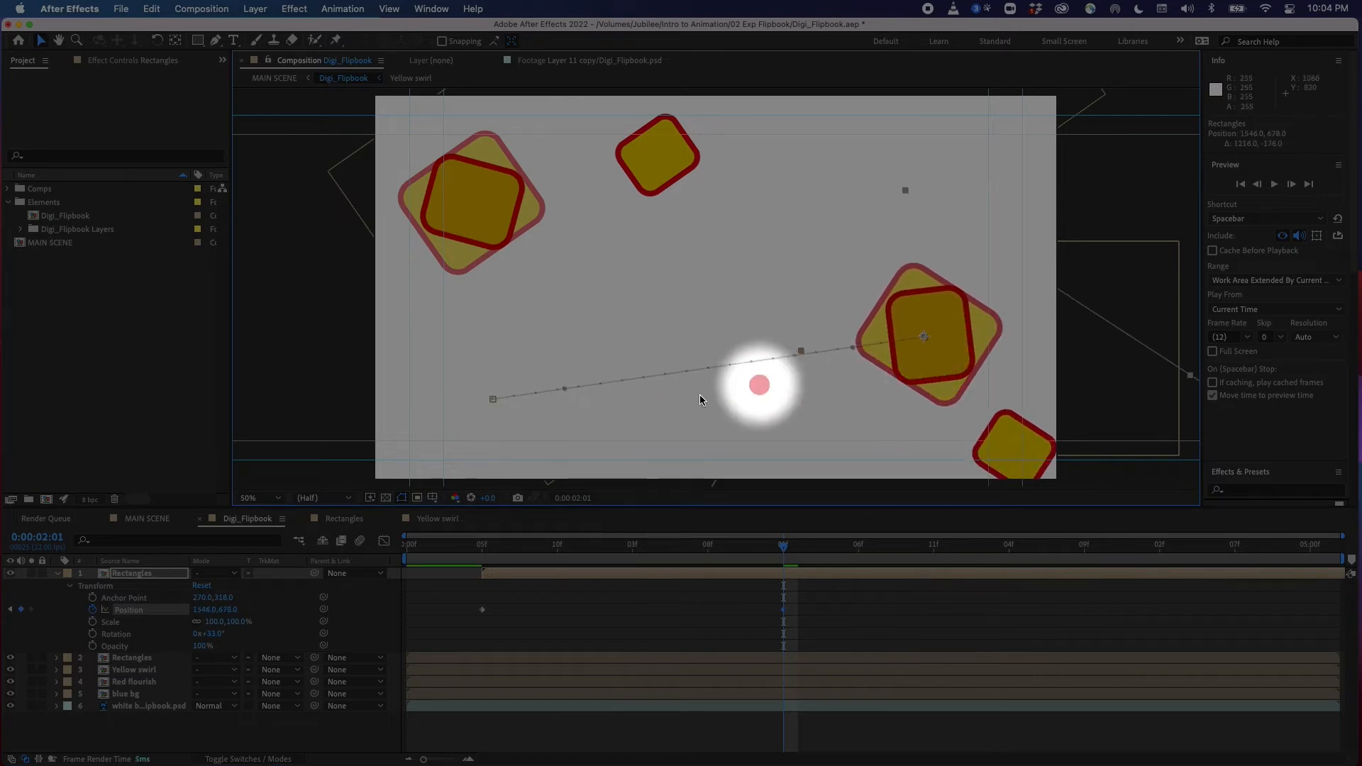
{"action": "left_click_drag", "start_coordinate": [564, 388], "coordinate": [608, 278]}
{"action": "left_click_drag", "start_coordinate": [853, 348], "coordinate": [777, 253]}
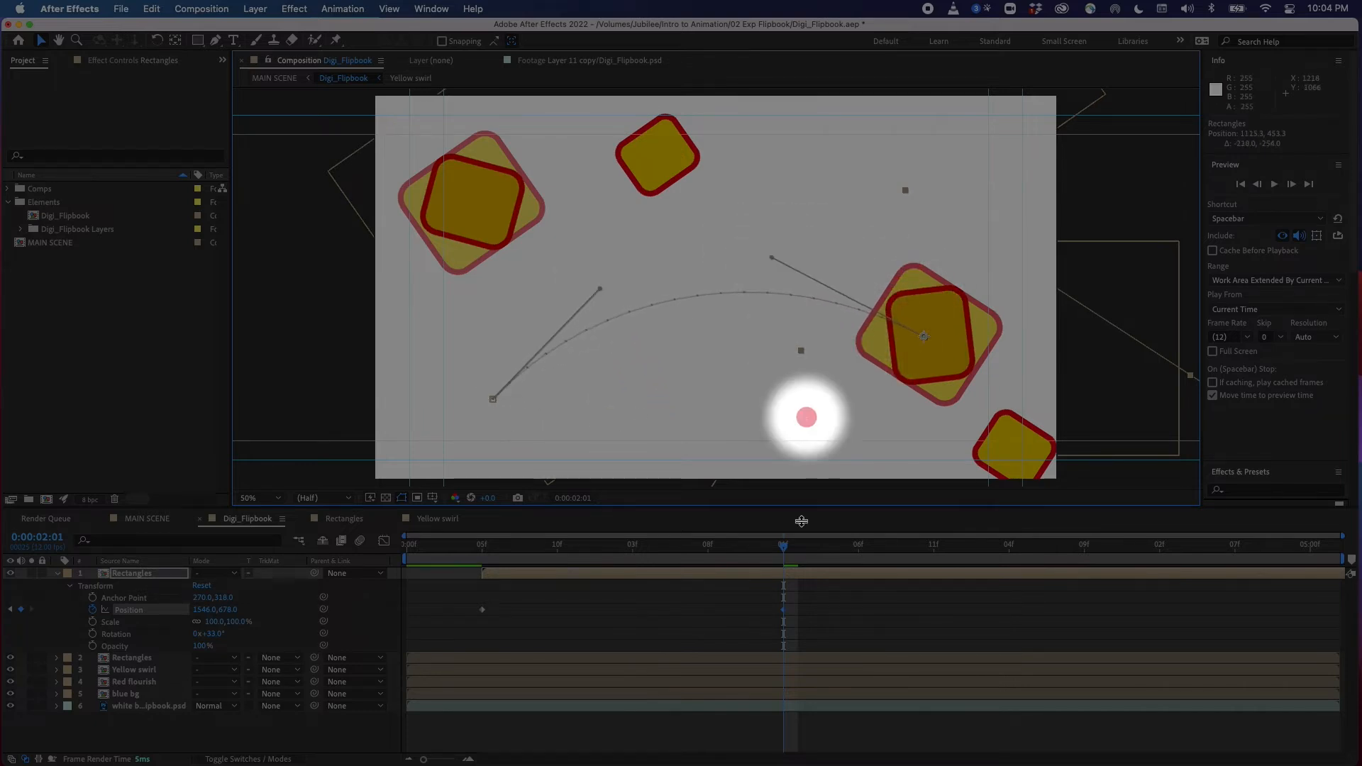
Open the original Rectangles layer's properties and make its Position keyframe at frame 5 a hold keyframe
{"action": "left_click_drag", "start_coordinate": [783, 546], "coordinate": [513, 547]}
{"action": "mouse_move", "coordinate": [486, 604]}
{"action": "left_mouse_down"}
{"action": "mouse_move", "coordinate": [580, 598]}
{"action": "mouse_move", "coordinate": [780, 623]}
{"action": "mouse_move", "coordinate": [648, 599]}
{"action": "mouse_move", "coordinate": [487, 623]}
{"action": "mouse_move", "coordinate": [766, 629]}
{"action": "mouse_move", "coordinate": [611, 611]}
{"action": "mouse_move", "coordinate": [482, 625]}
{"action": "left_mouse_up"}
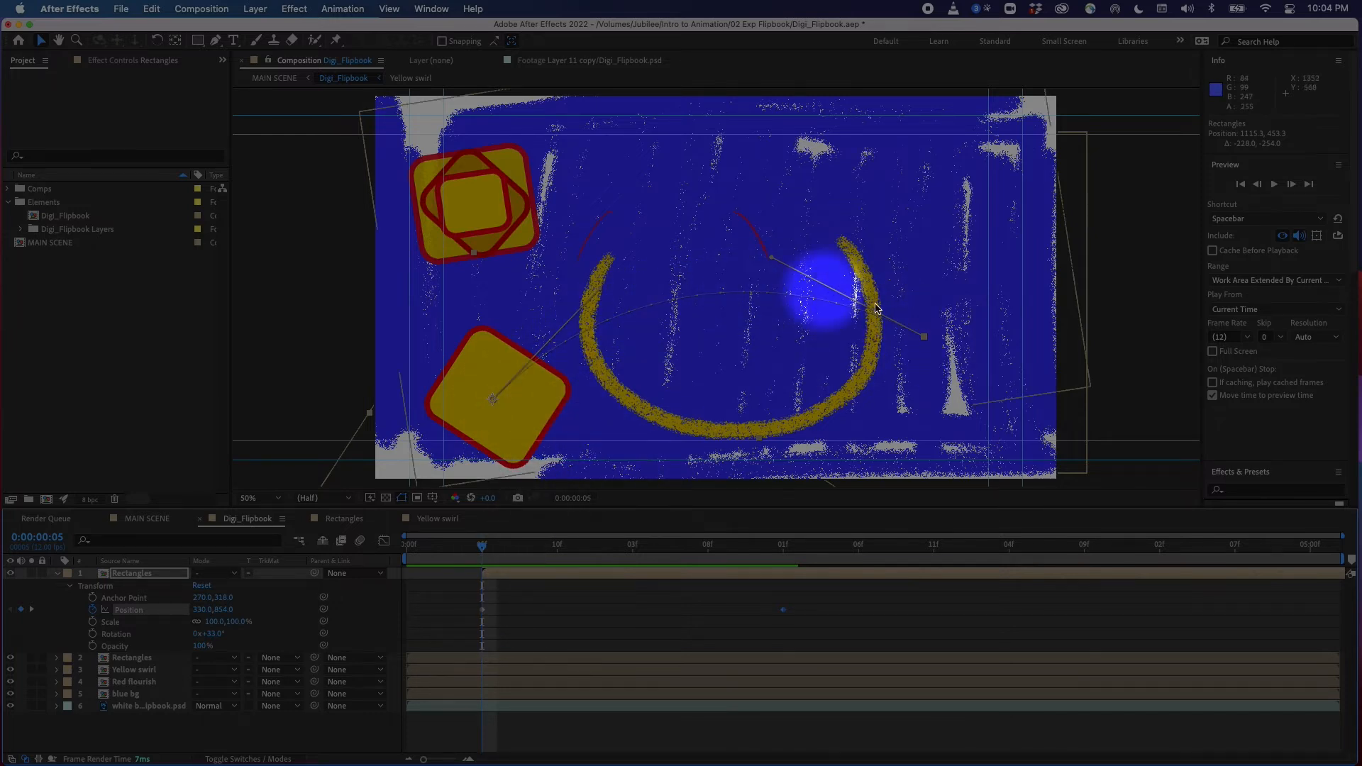
{"action": "left_click_drag", "start_coordinate": [487, 547], "coordinate": [480, 602]}
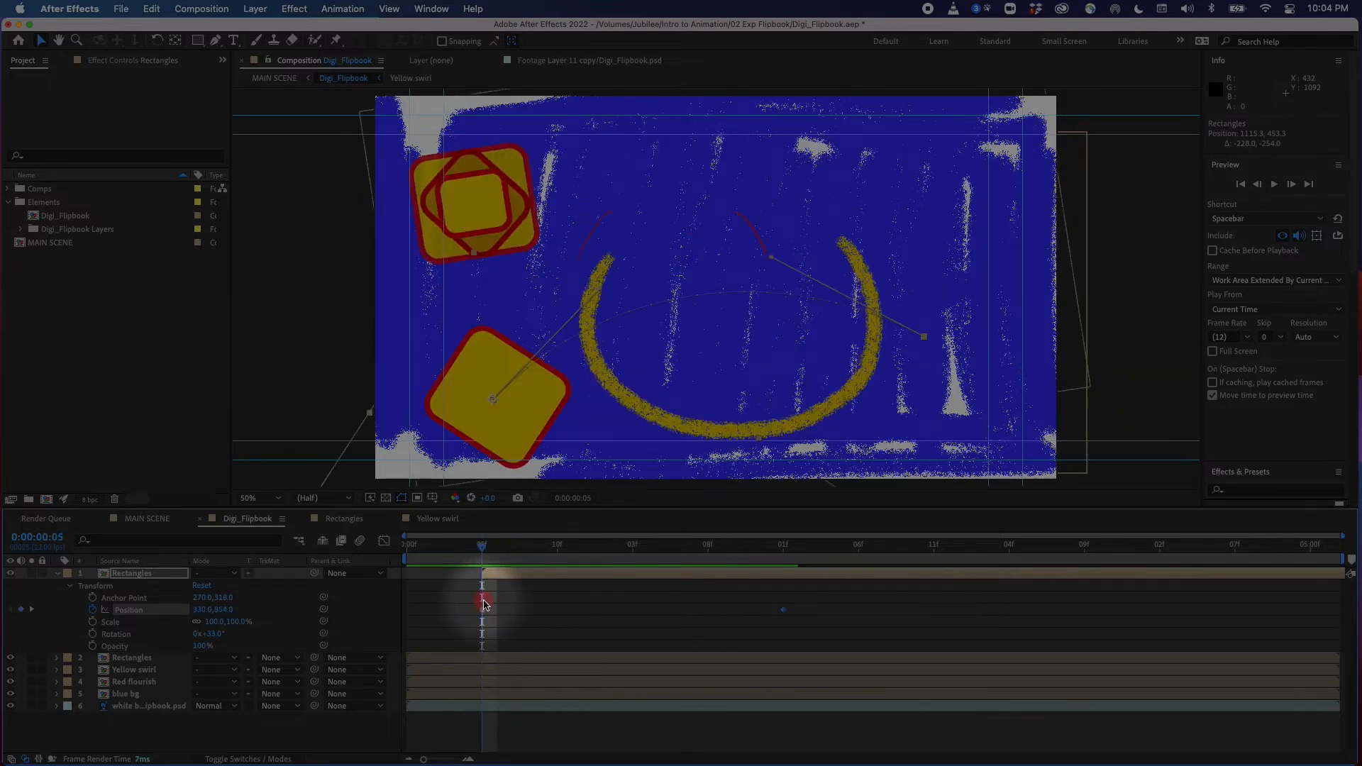
{"action": "left_click", "coordinate": [57, 575]}
{"action": "left_click", "coordinate": [129, 586]}
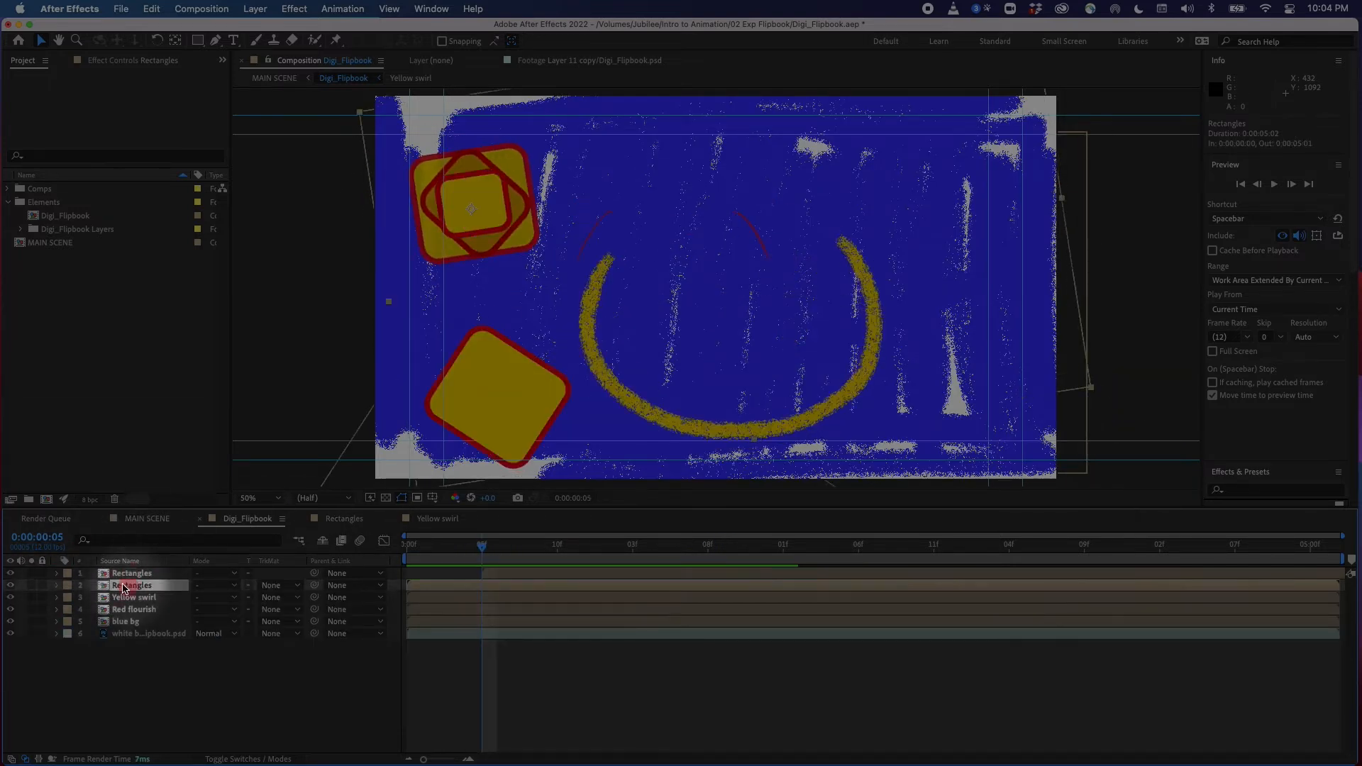
{"action": "left_click", "coordinate": [57, 585]}
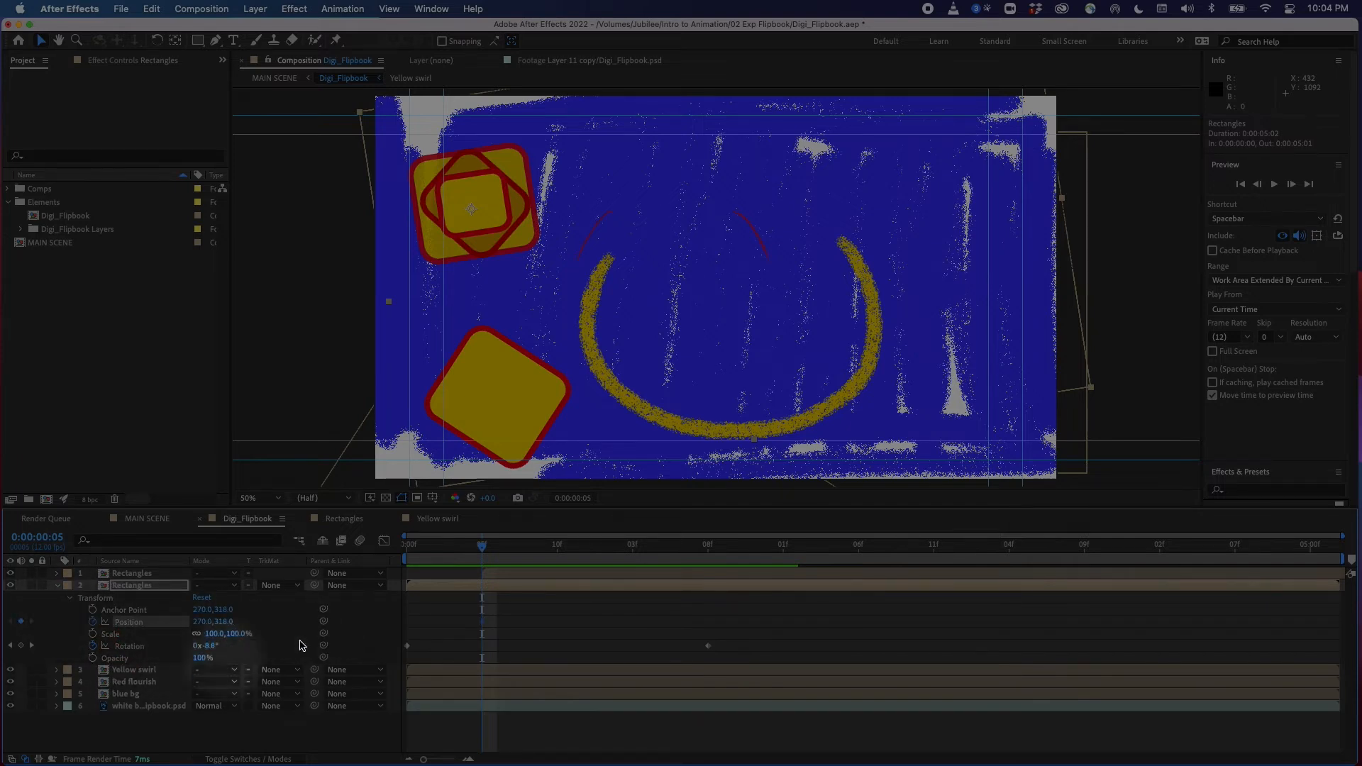
{"action": "left_click", "coordinate": [484, 622]}
{"action": "right_click", "coordinate": [484, 624]}
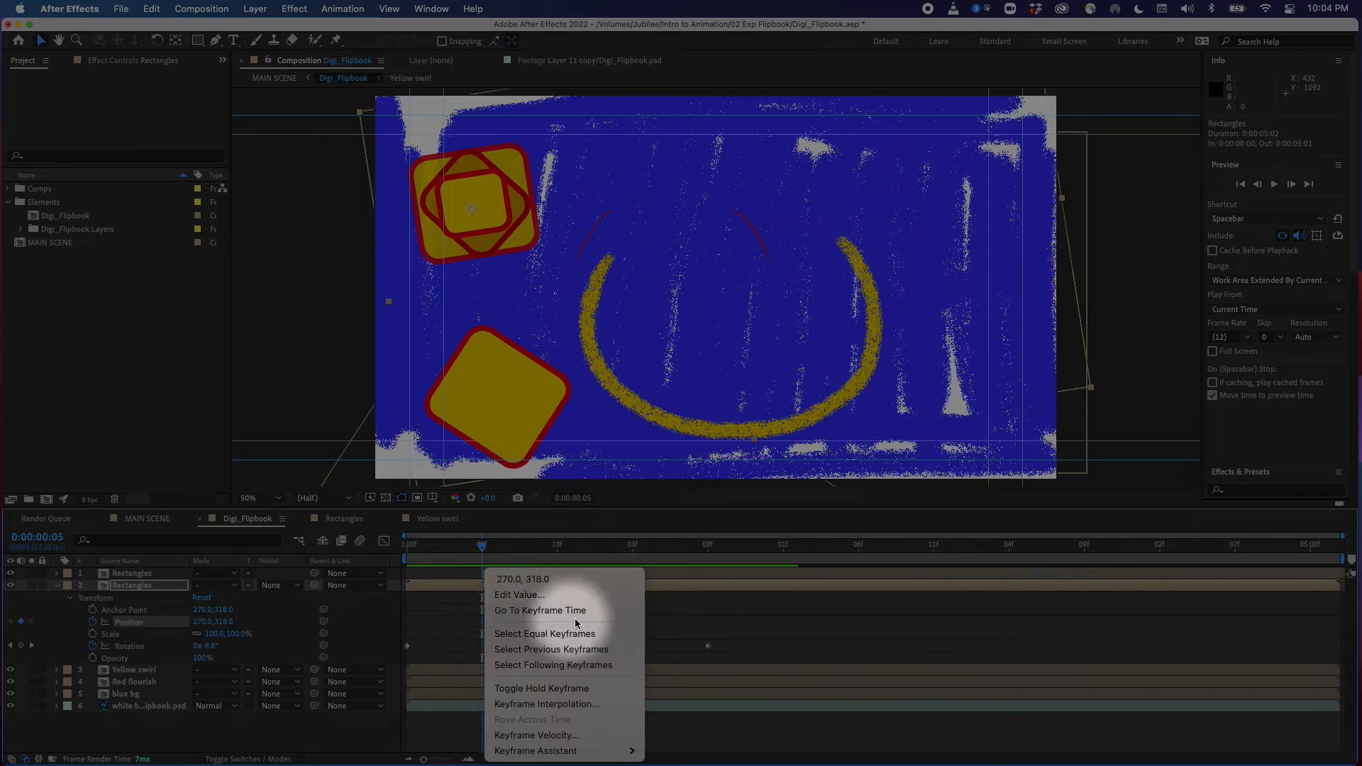
{"action": "left_click", "coordinate": [575, 686]}
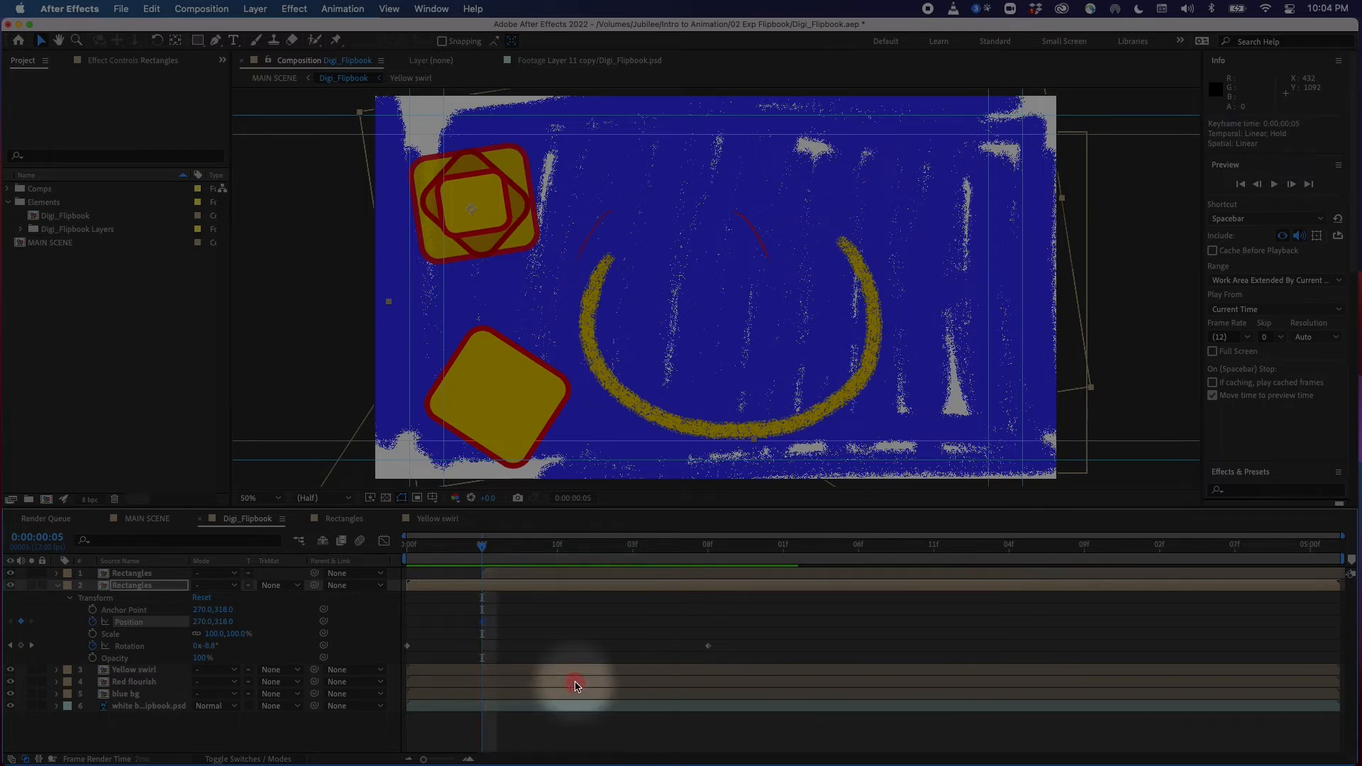
At 0:00:00:10, move the original rectangles up toward the top centre of the frame
{"action": "left_click_drag", "start_coordinate": [507, 551], "coordinate": [564, 557]}
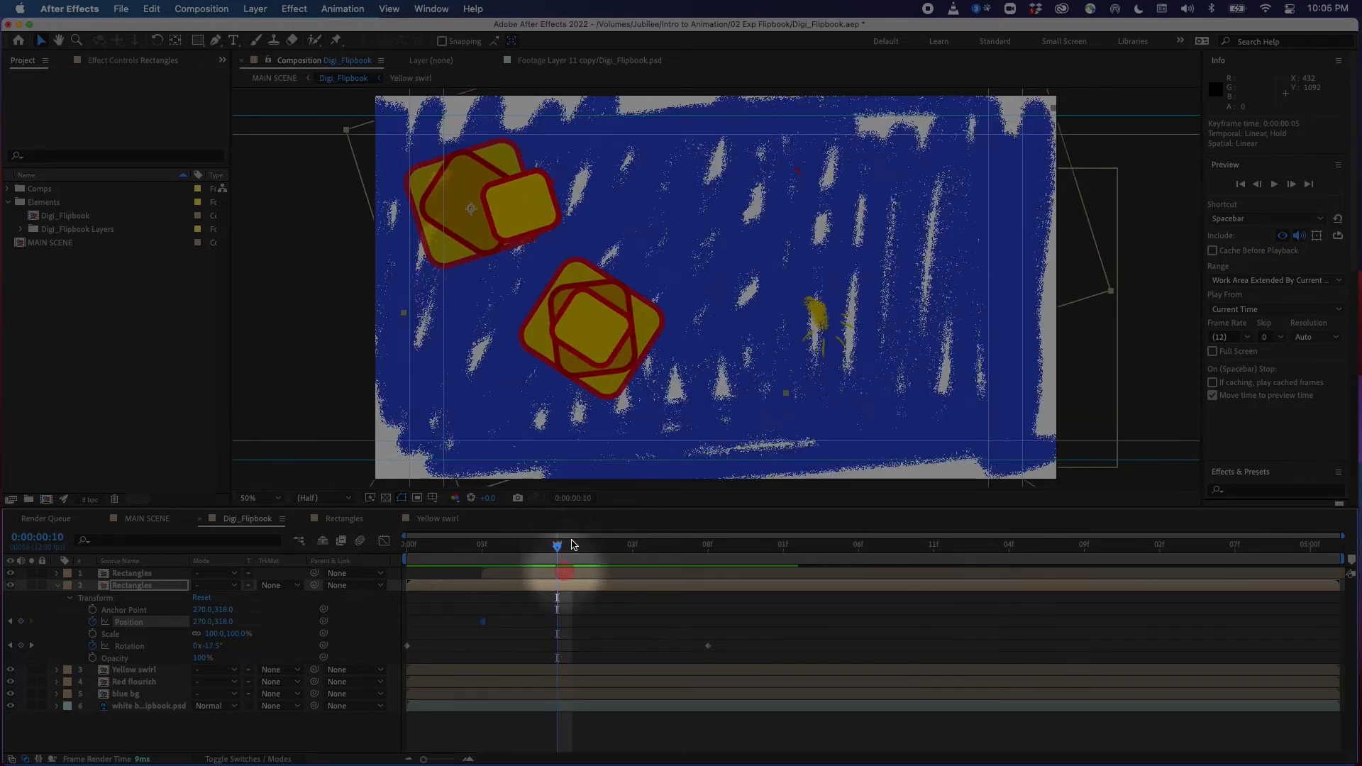
{"action": "left_click_drag", "start_coordinate": [469, 190], "coordinate": [610, 165]}
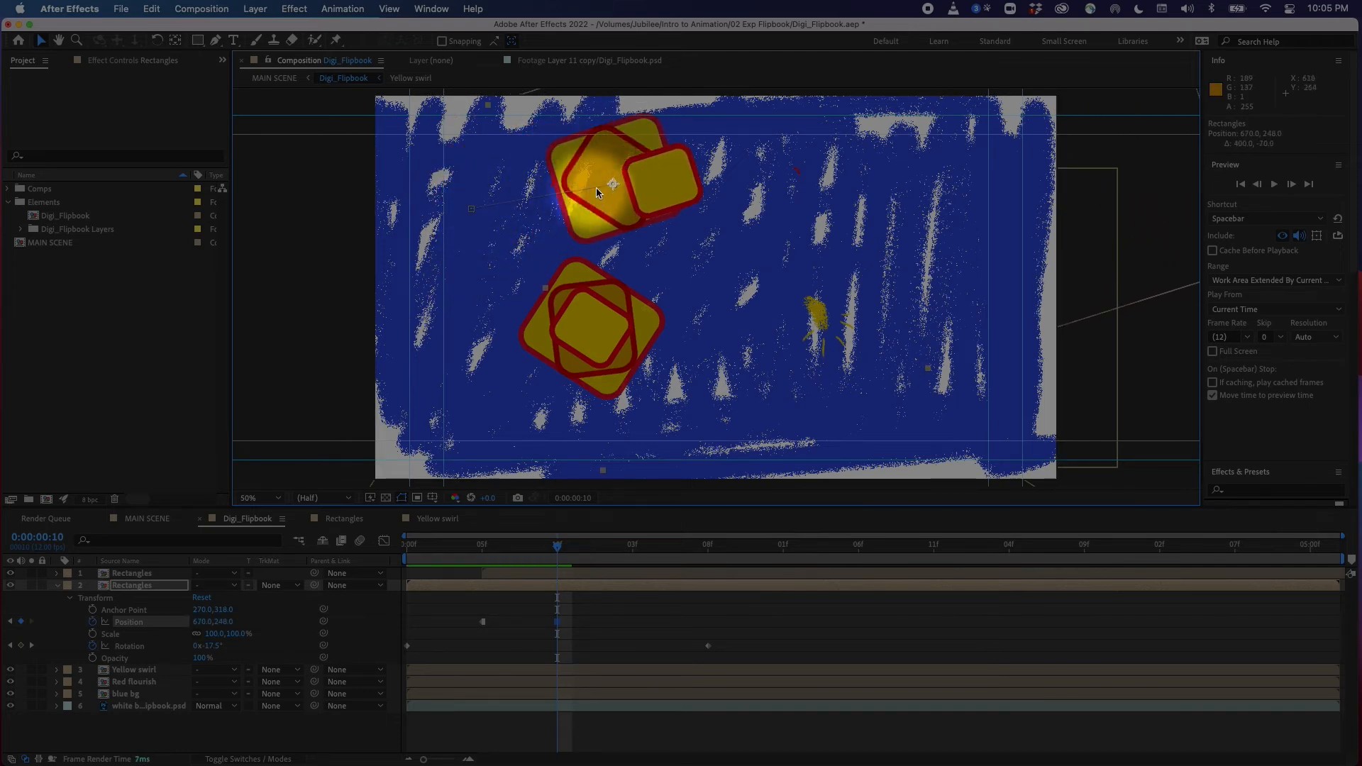
{"action": "left_click_drag", "start_coordinate": [636, 175], "coordinate": [637, 187]}
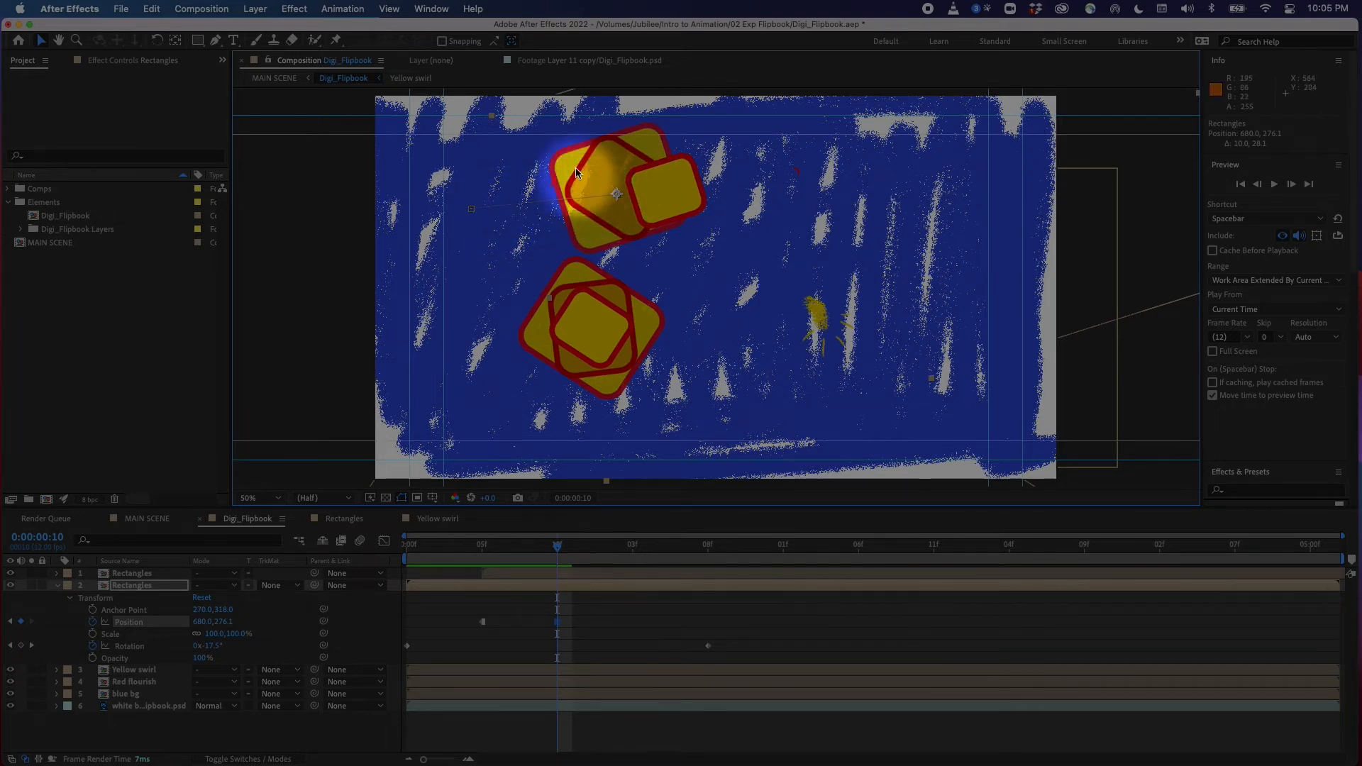
At 0:00:01:03, move the original rectangles further right along the top of the frame
{"action": "left_click", "coordinate": [589, 613]}
{"action": "left_click_drag", "start_coordinate": [558, 548], "coordinate": [587, 550]}
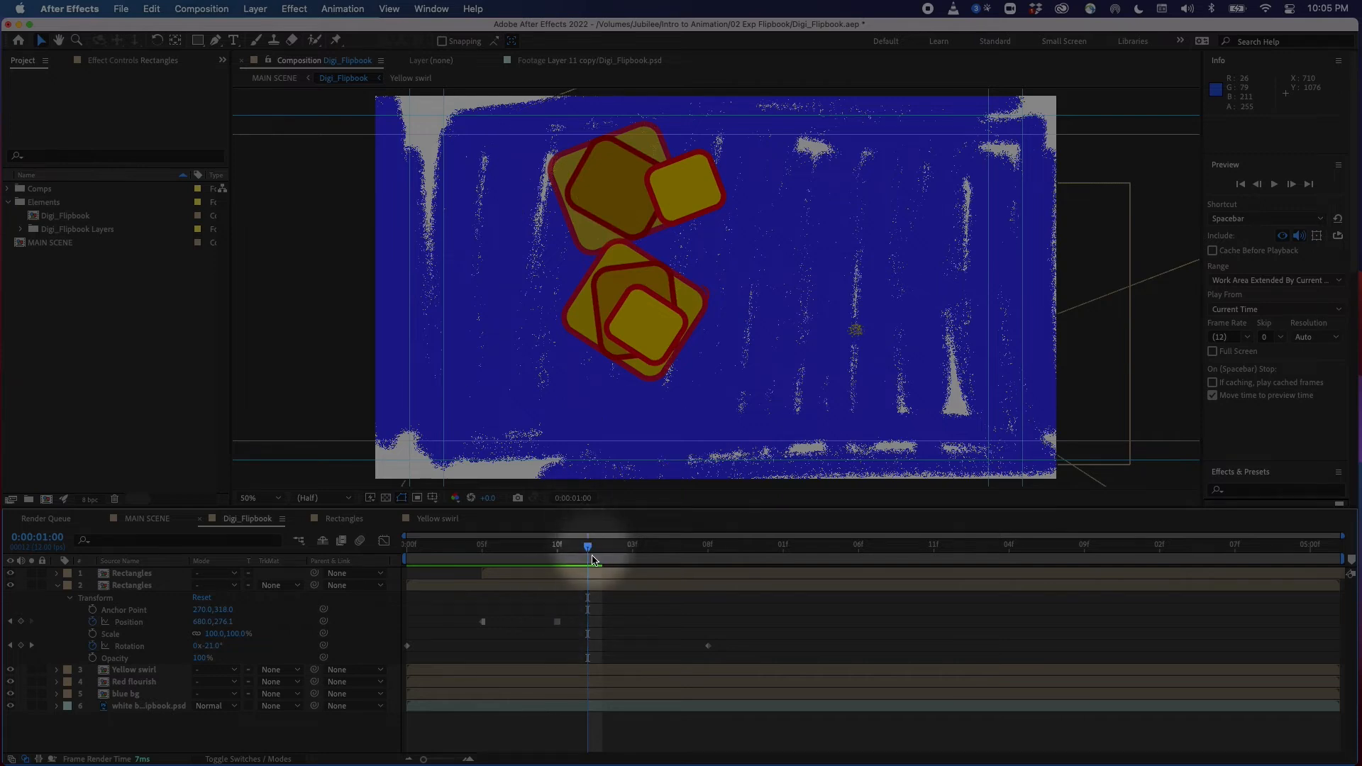
{"action": "left_click_drag", "start_coordinate": [593, 554], "coordinate": [632, 563]}
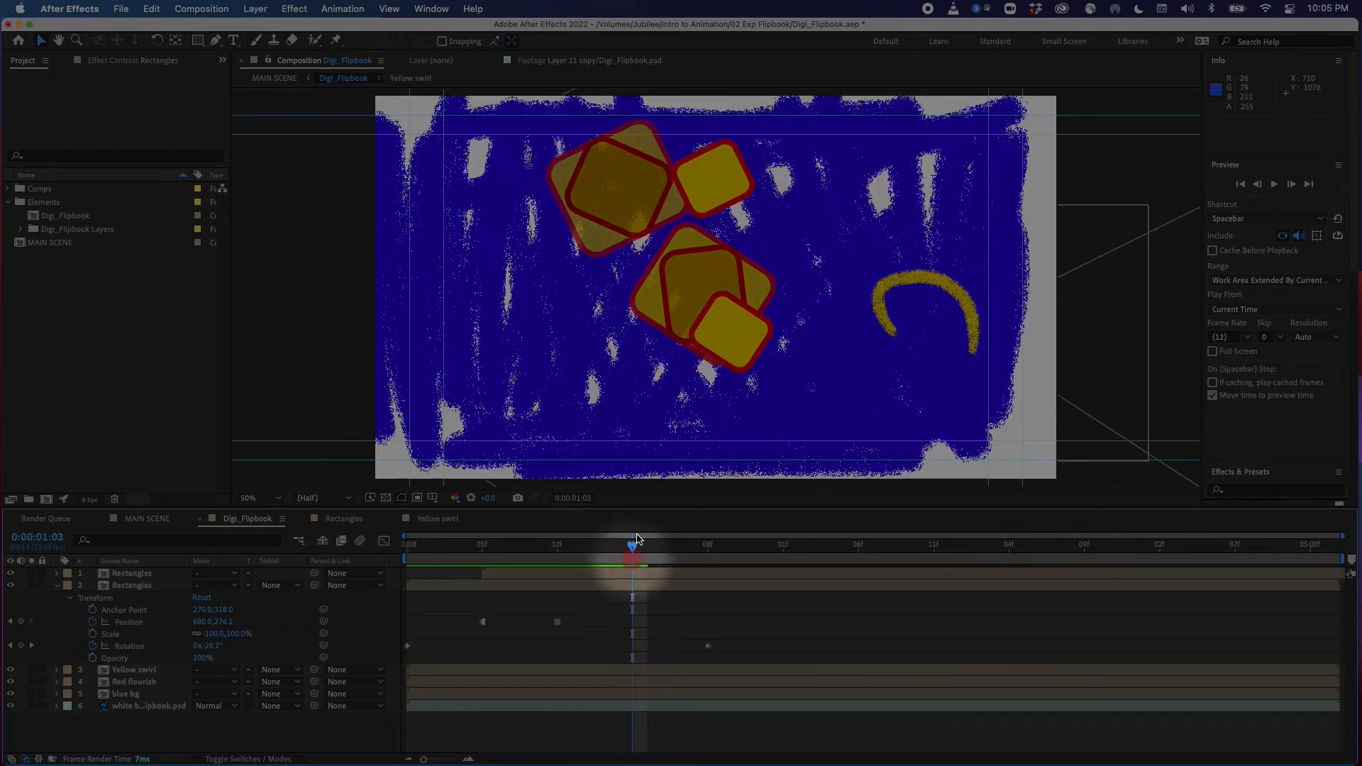
{"action": "left_click", "coordinate": [636, 585]}
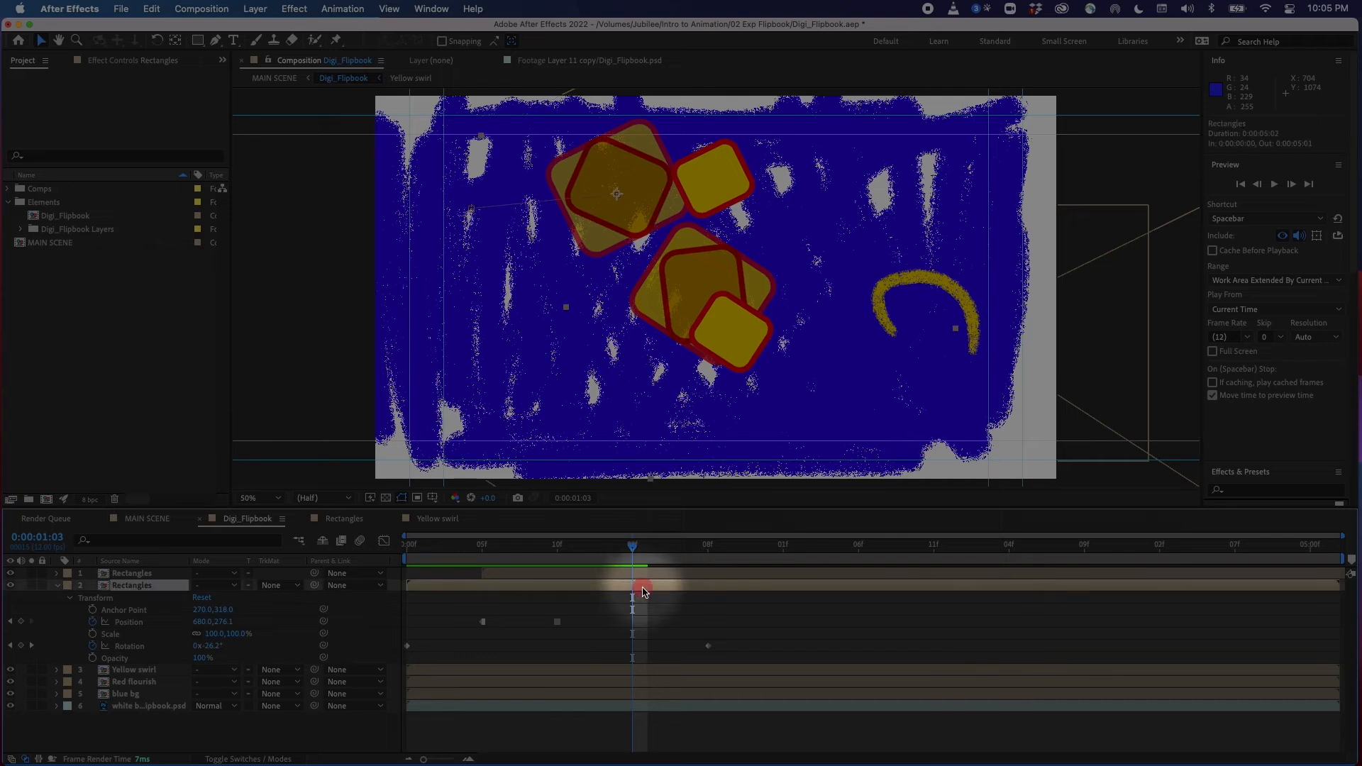
{"action": "left_click_drag", "start_coordinate": [659, 190], "coordinate": [814, 188]}
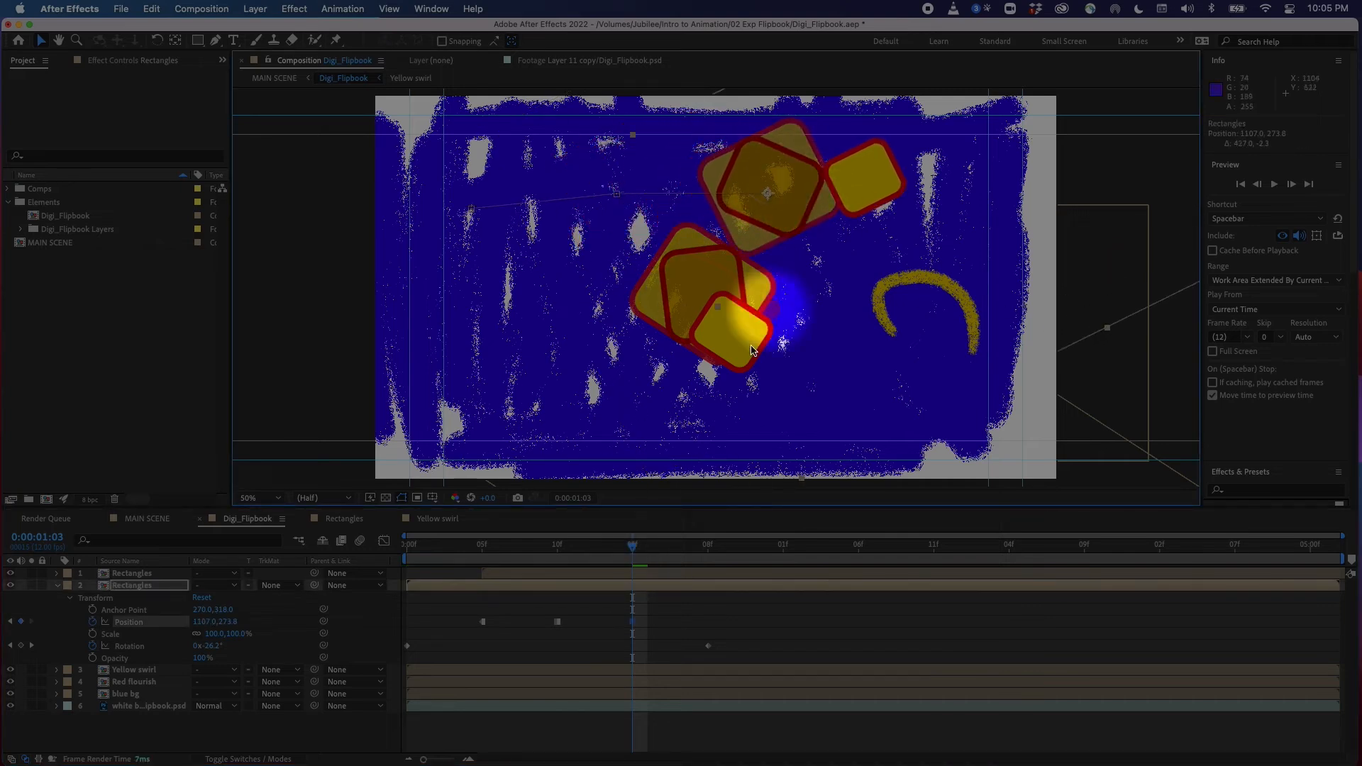
At 0:00:01:07, shift the original rectangles further right near the top edge
{"action": "left_click", "coordinate": [644, 551]}
{"action": "left_click_drag", "start_coordinate": [656, 555], "coordinate": [695, 564]}
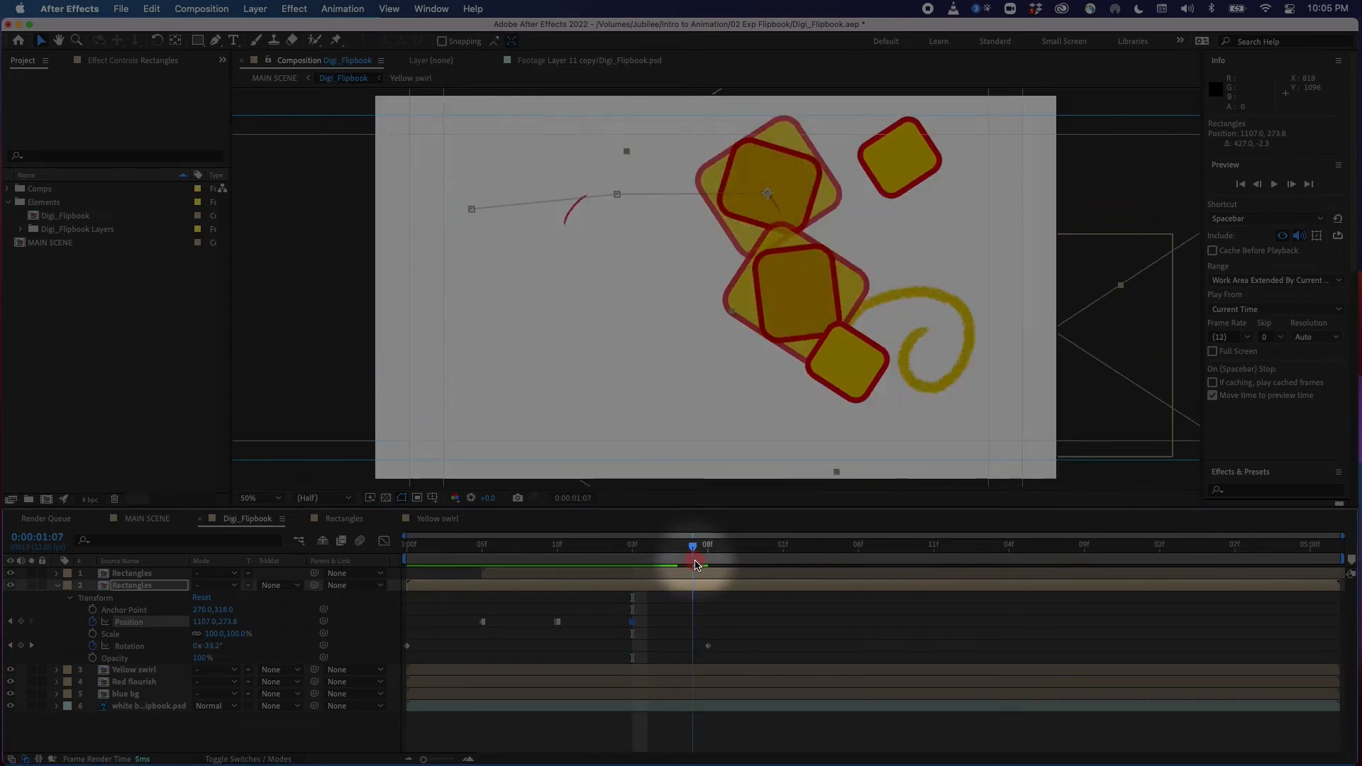
{"action": "left_click_drag", "start_coordinate": [693, 546], "coordinate": [695, 554]}
{"action": "left_click_drag", "start_coordinate": [784, 176], "coordinate": [912, 185]}
At 0:00:01:11, move the original rectangles down toward the right edge of the frame
{"action": "left_click", "coordinate": [706, 554]}
{"action": "left_click_drag", "start_coordinate": [695, 552], "coordinate": [756, 564]}
{"action": "left_click_drag", "start_coordinate": [938, 209], "coordinate": [1020, 252]}
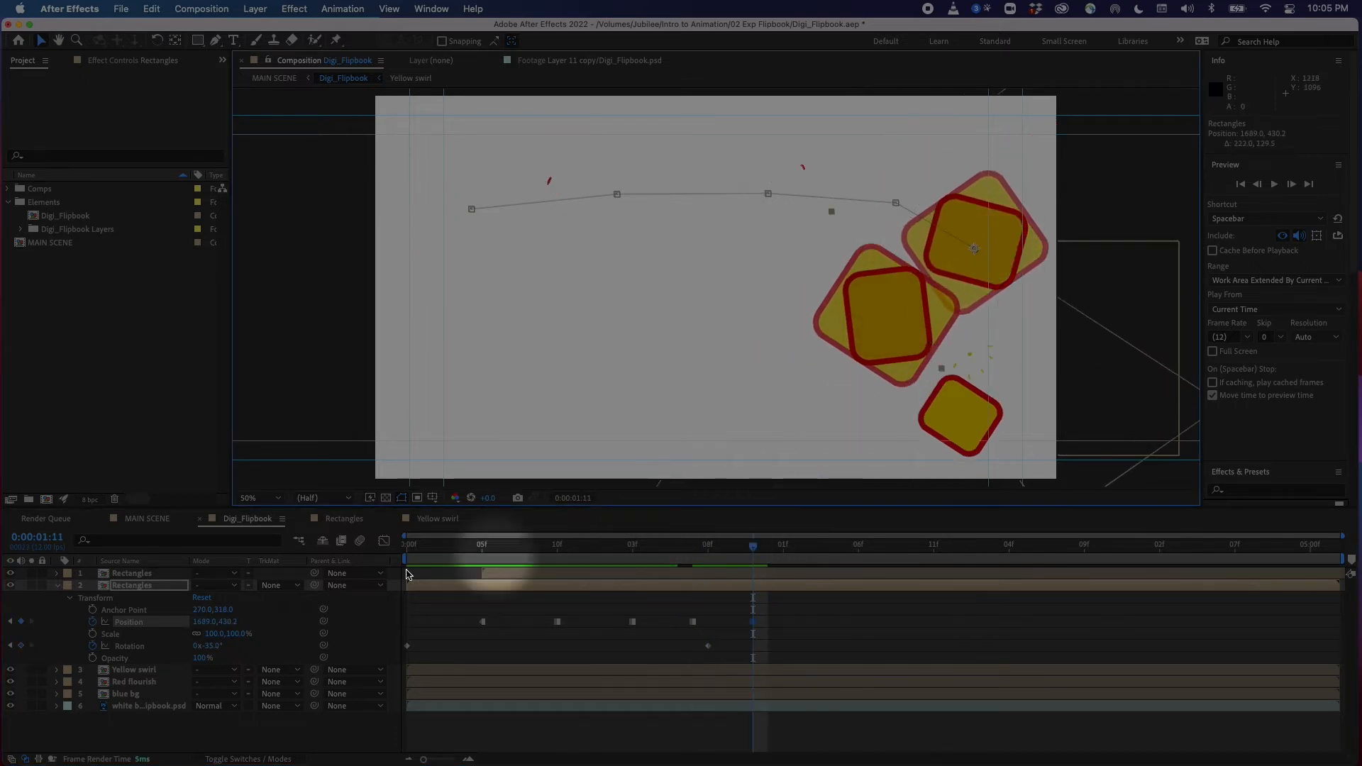
Solo the original Rectangles layer and inspect its nested composition and position keyframes around frame 5
{"action": "left_click", "coordinate": [124, 589]}
{"action": "left_click", "coordinate": [32, 586]}
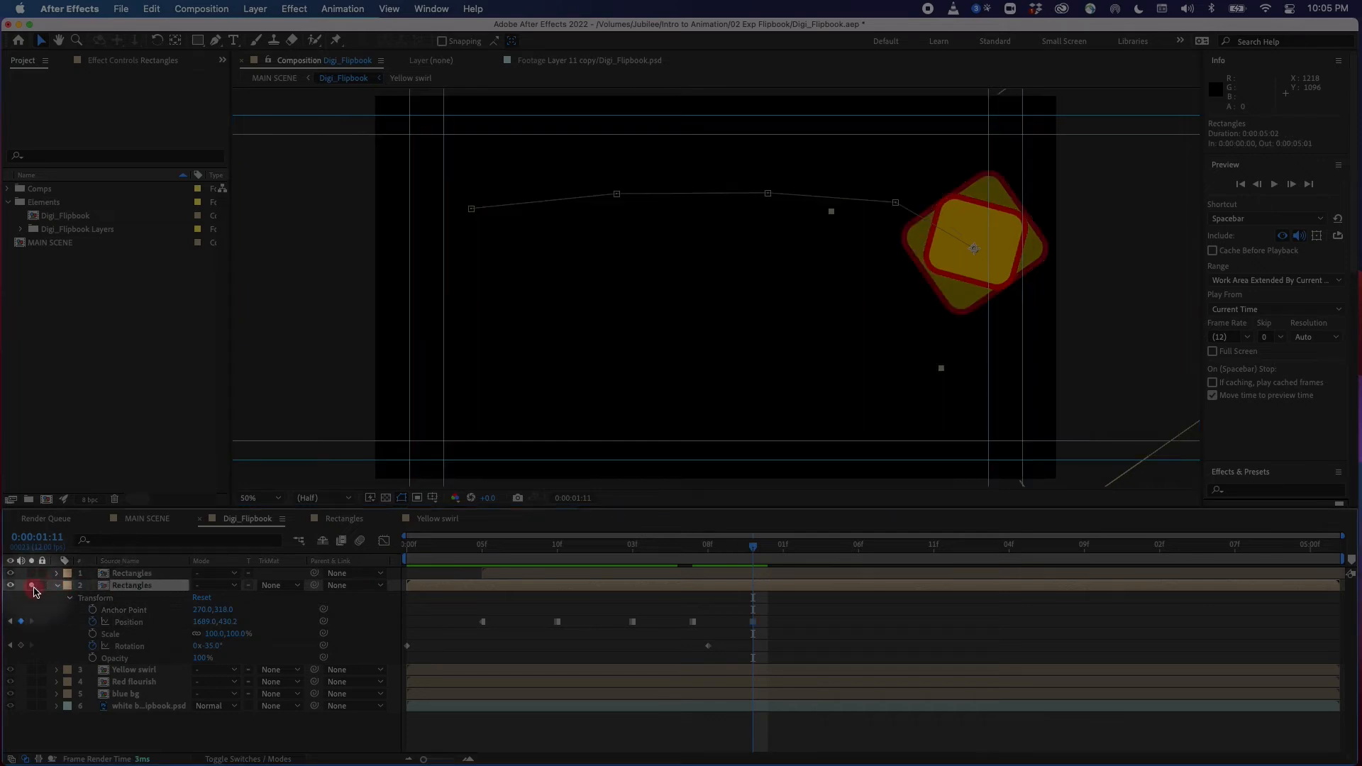
{"action": "left_click_drag", "start_coordinate": [734, 548], "coordinate": [490, 621]}
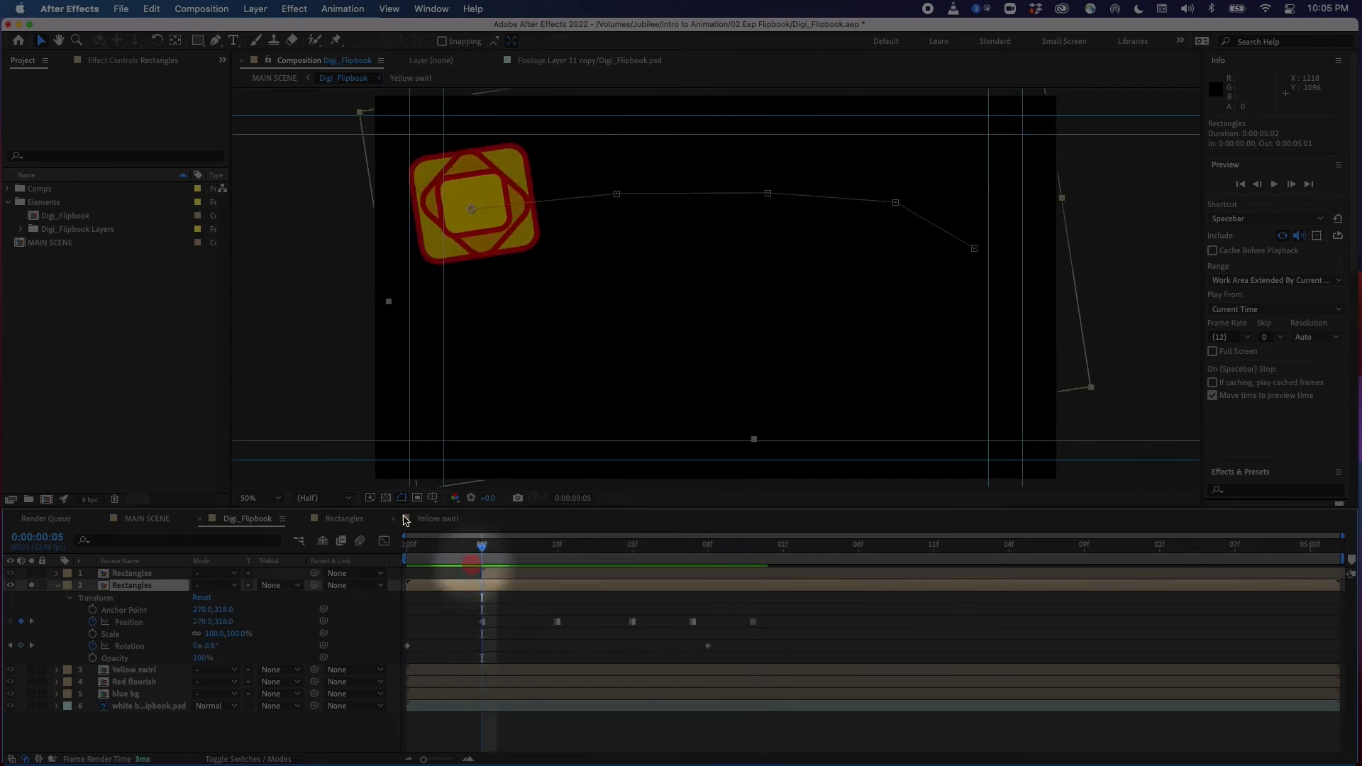
{"action": "double_click", "coordinate": [105, 586]}
{"action": "left_click_drag", "start_coordinate": [486, 549], "coordinate": [488, 626]}
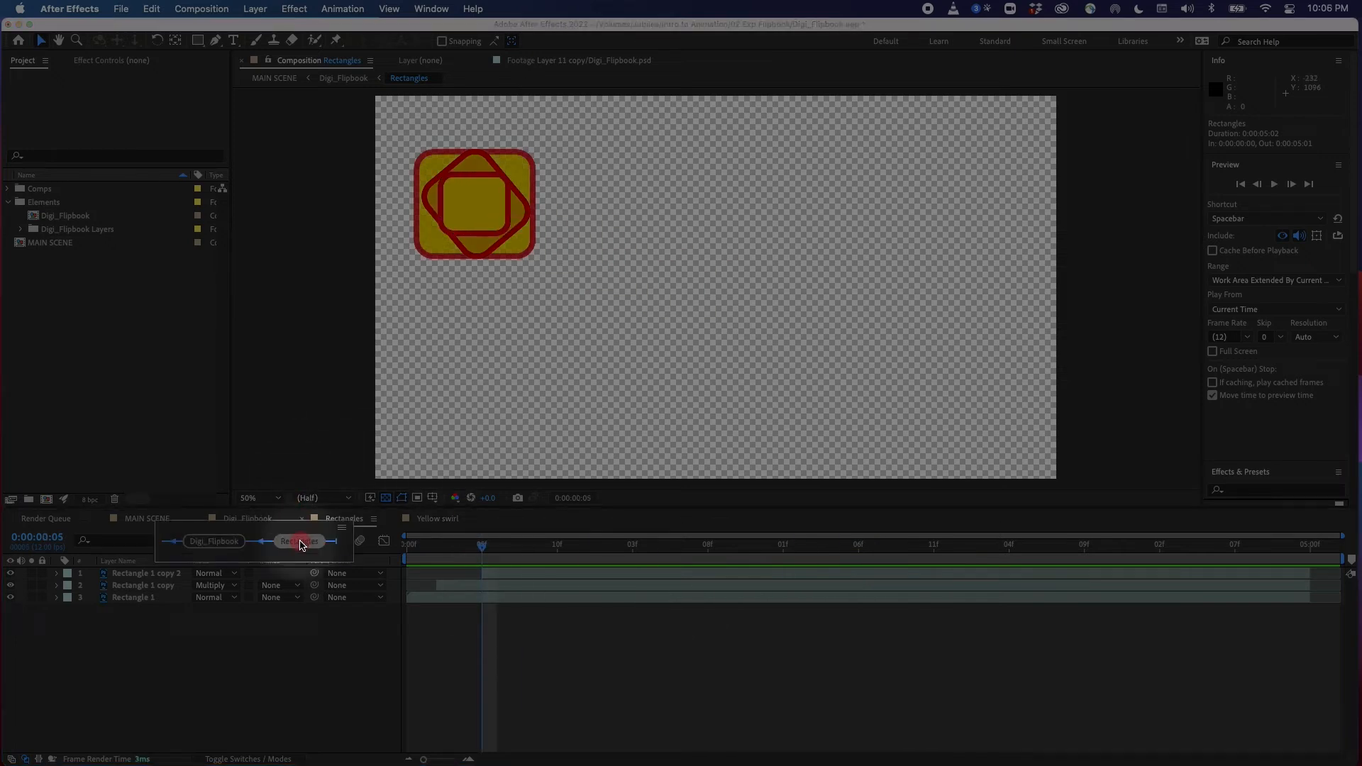
{"action": "left_click", "coordinate": [211, 525]}
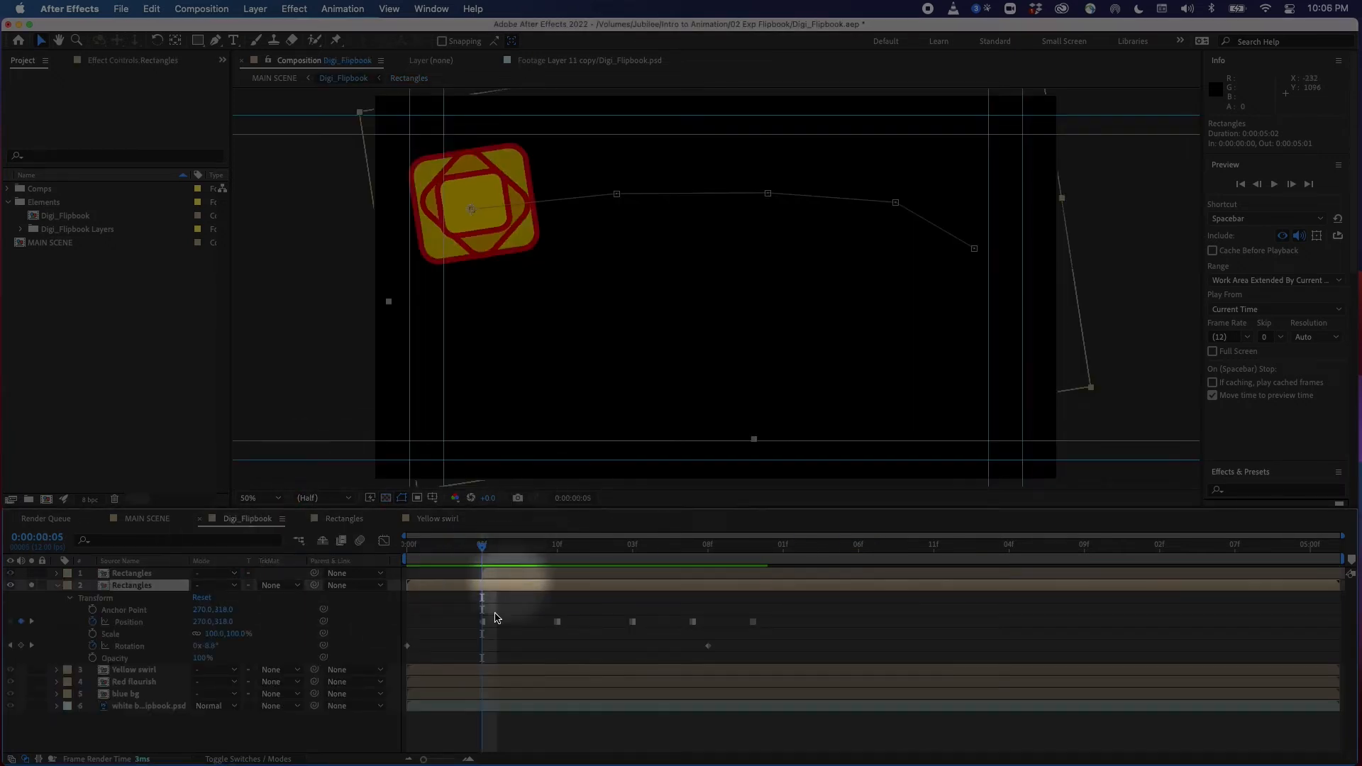
{"action": "left_click_drag", "start_coordinate": [565, 629], "coordinate": [790, 598]}
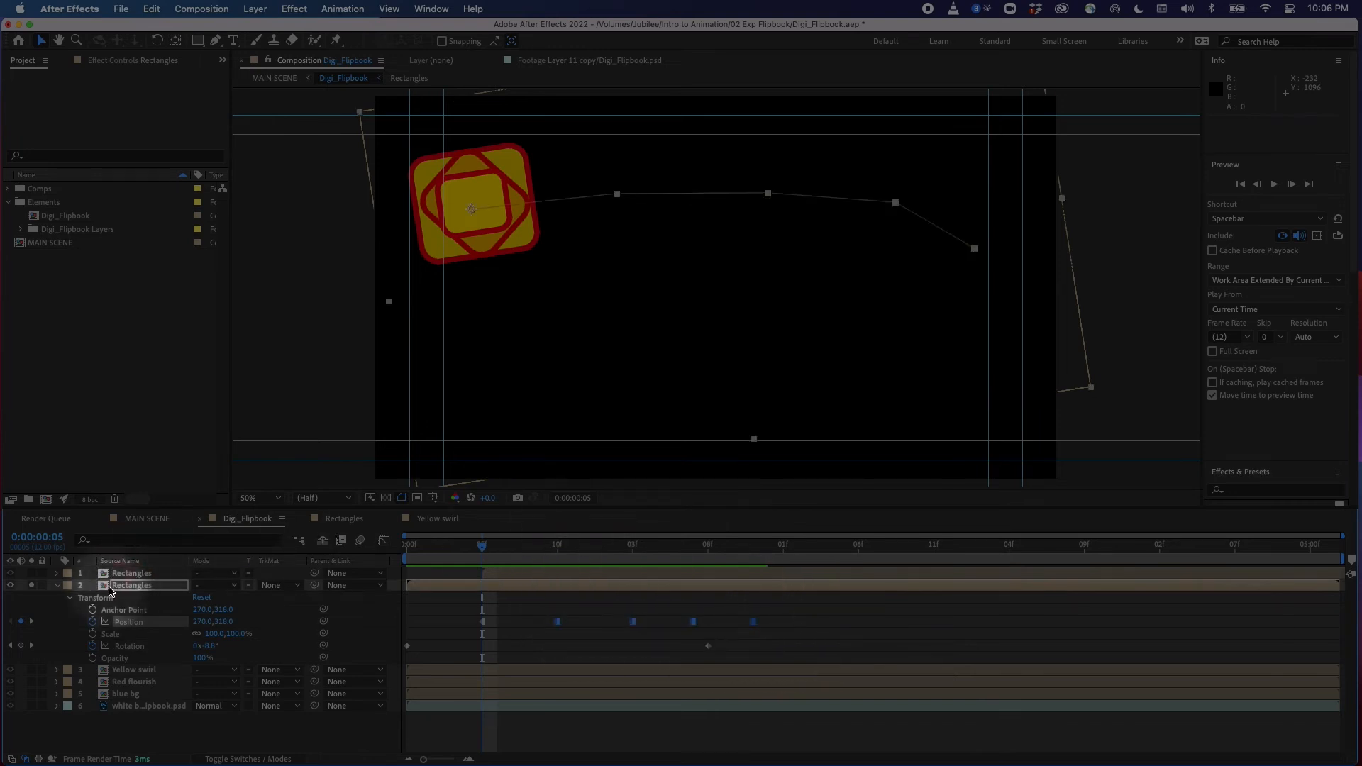
{"action": "left_click", "coordinate": [516, 623]}
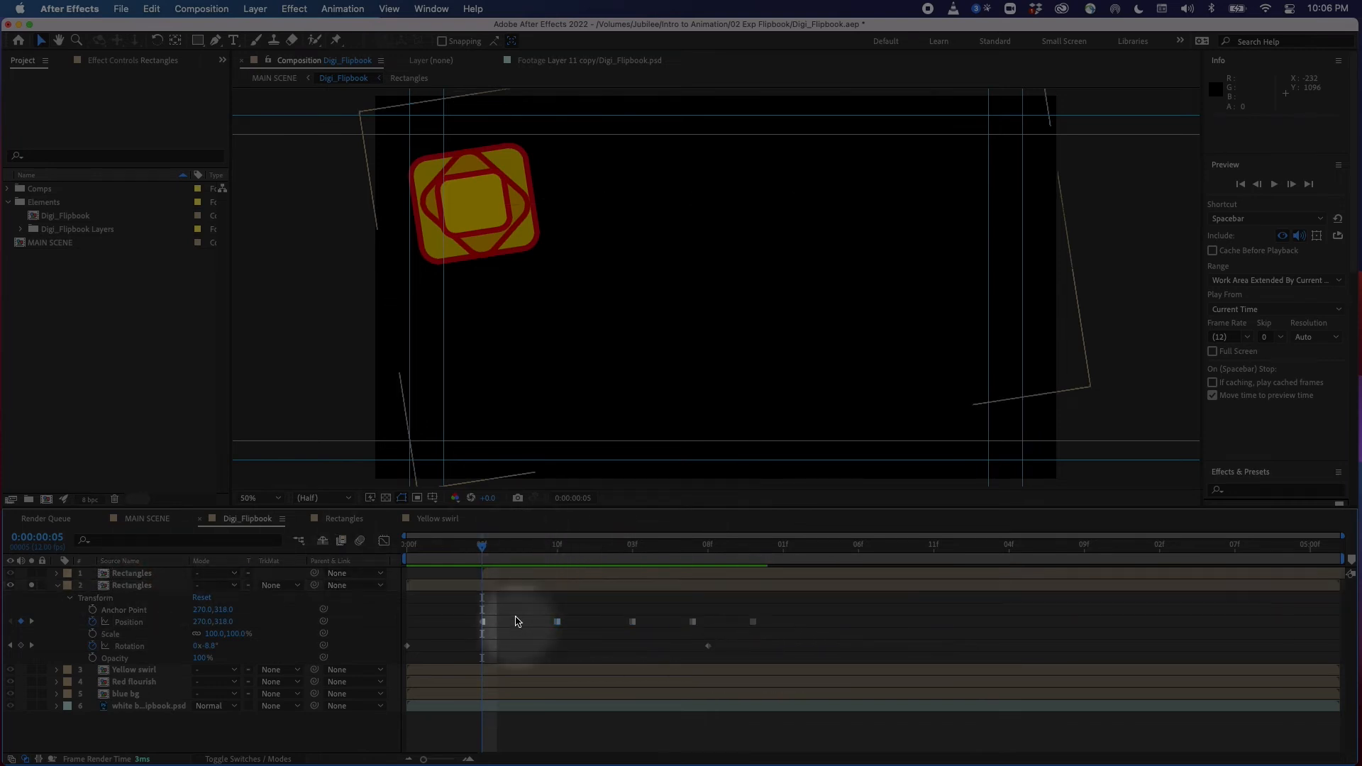
{"action": "left_click_drag", "start_coordinate": [486, 549], "coordinate": [494, 639]}
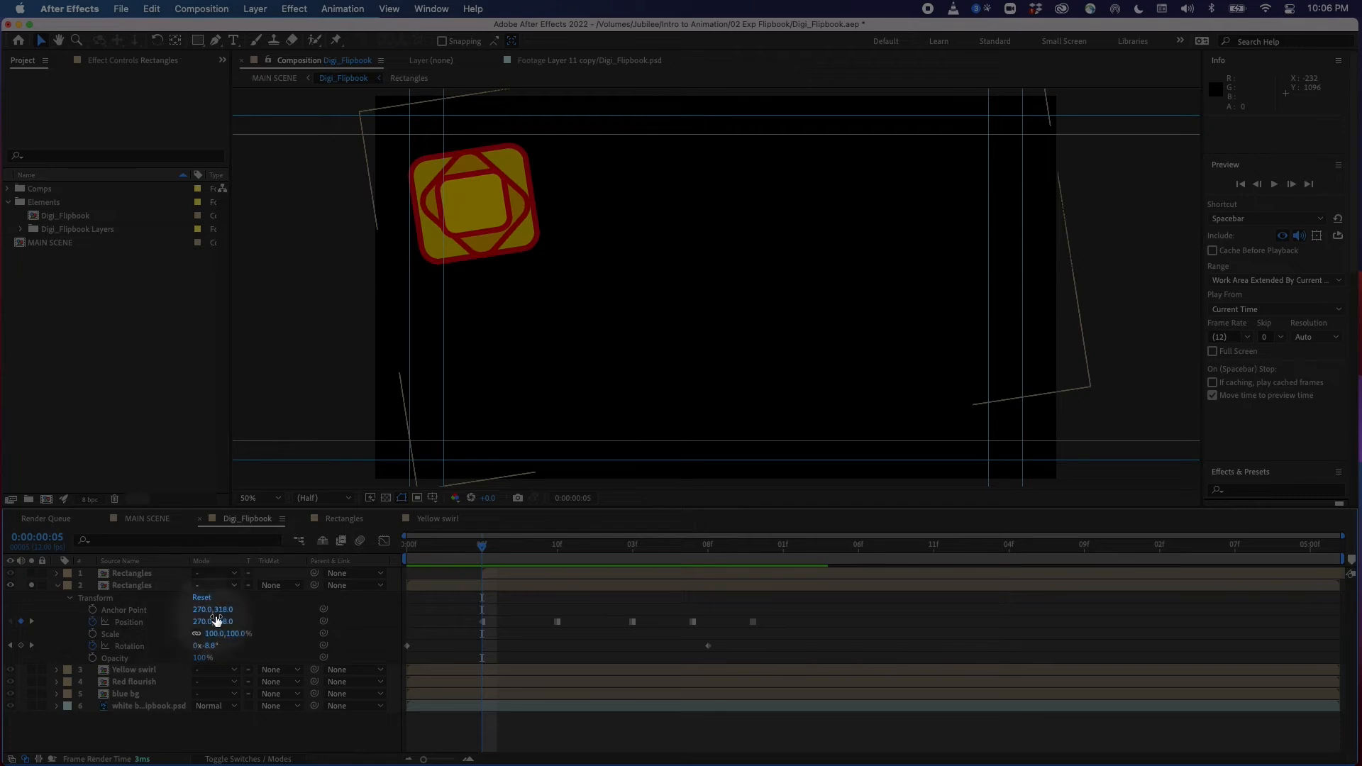
{"action": "mouse_move", "coordinate": [485, 557]}
{"action": "left_mouse_down"}
{"action": "mouse_move", "coordinate": [562, 556]}
{"action": "mouse_move", "coordinate": [486, 564]}
{"action": "left_mouse_up"}
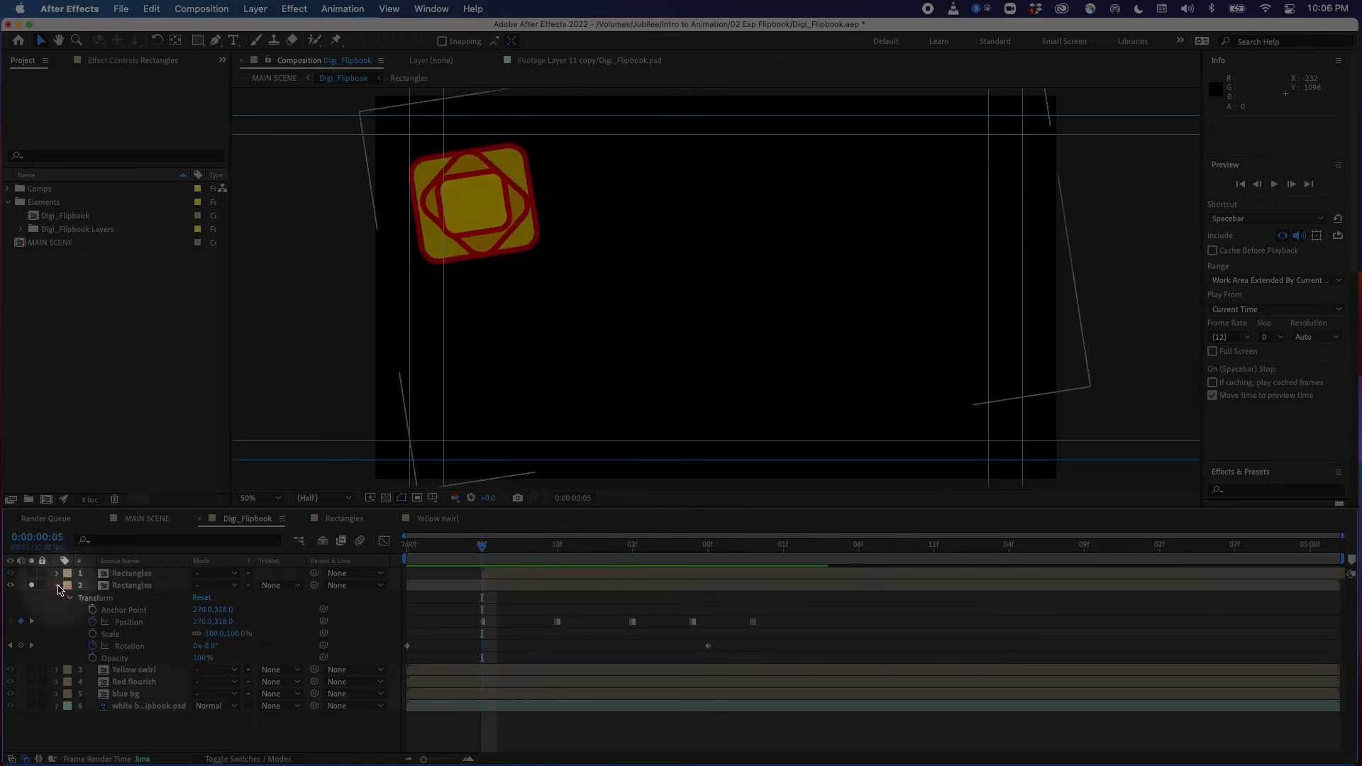
Solo each Rectangles layer in turn and reveal their position keyframes to compare both motion paths
{"action": "left_click", "coordinate": [57, 586]}
{"action": "left_click", "coordinate": [32, 586]}
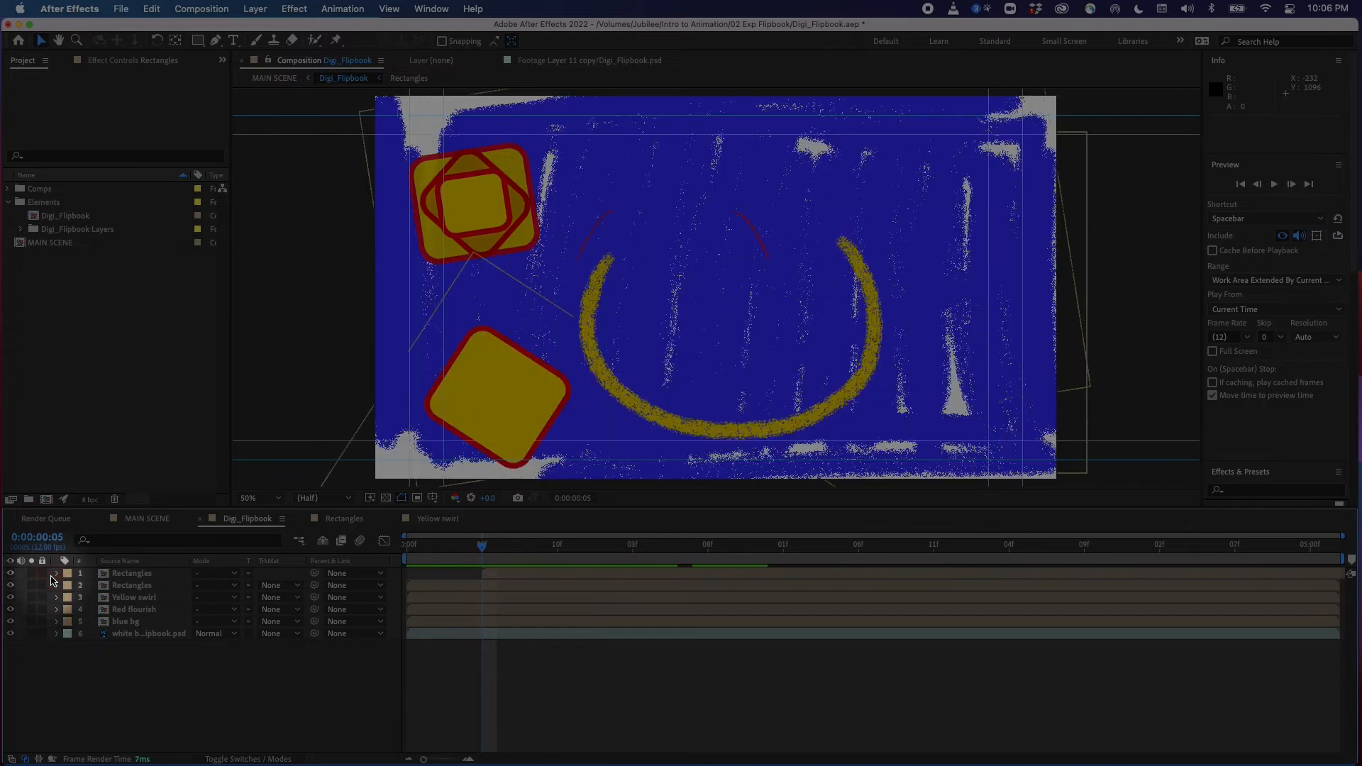
{"action": "left_click", "coordinate": [33, 573]}
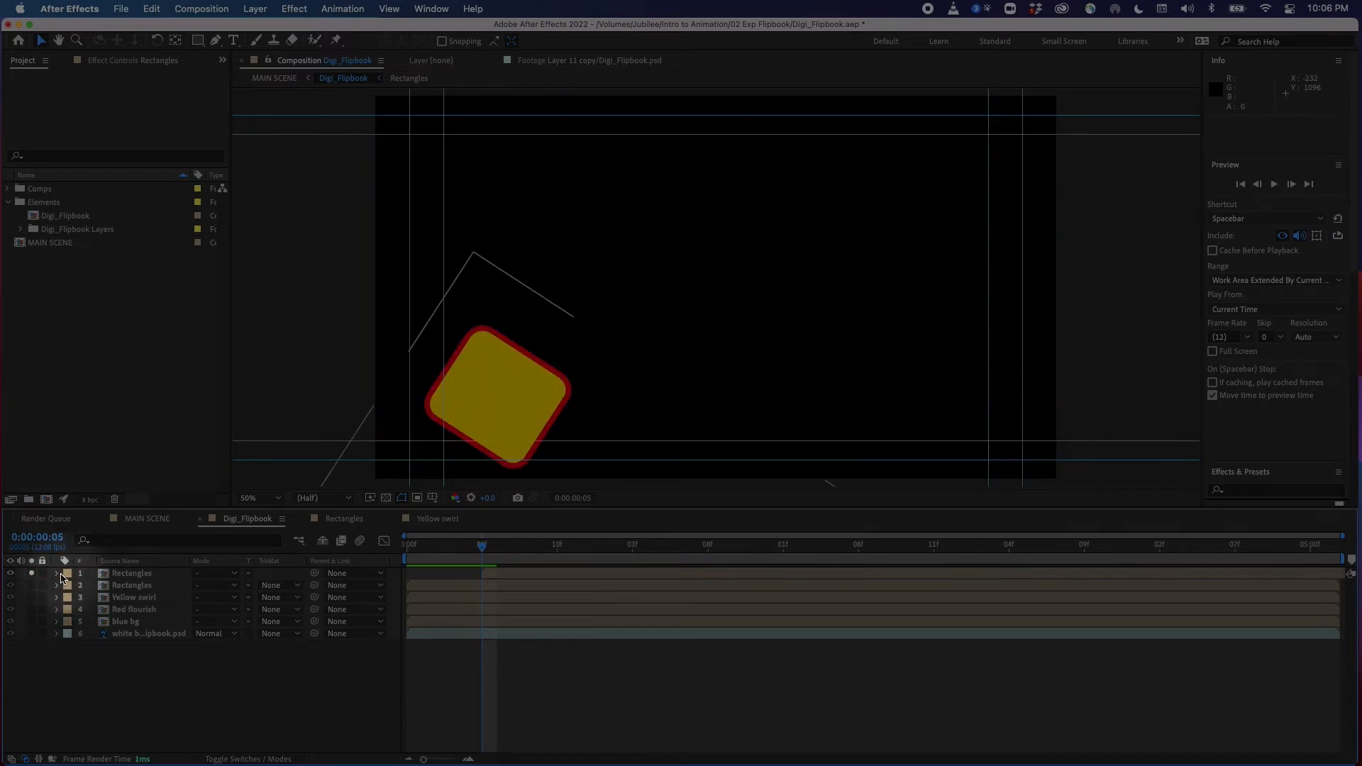
{"action": "left_click", "coordinate": [120, 575]}
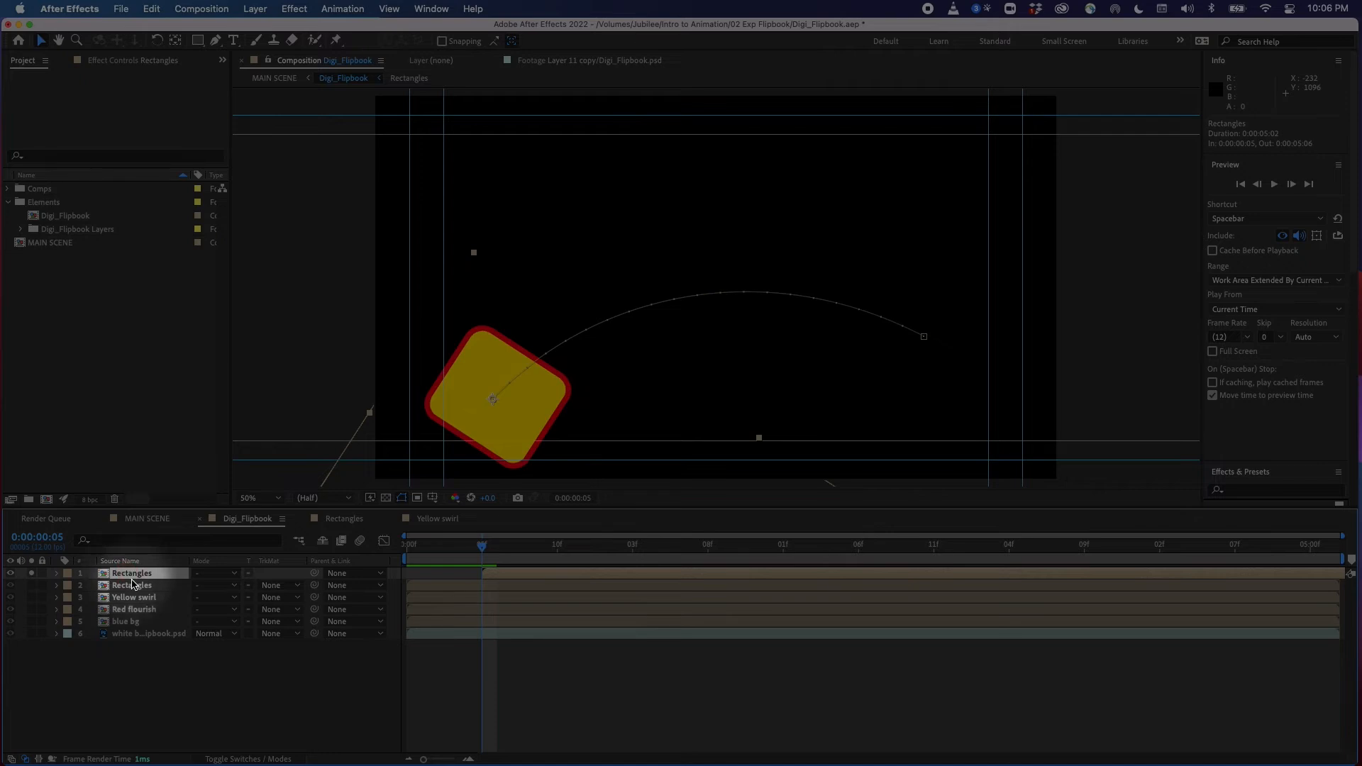
{"action": "key", "text": "p"}
{"action": "left_click", "coordinate": [483, 586]}
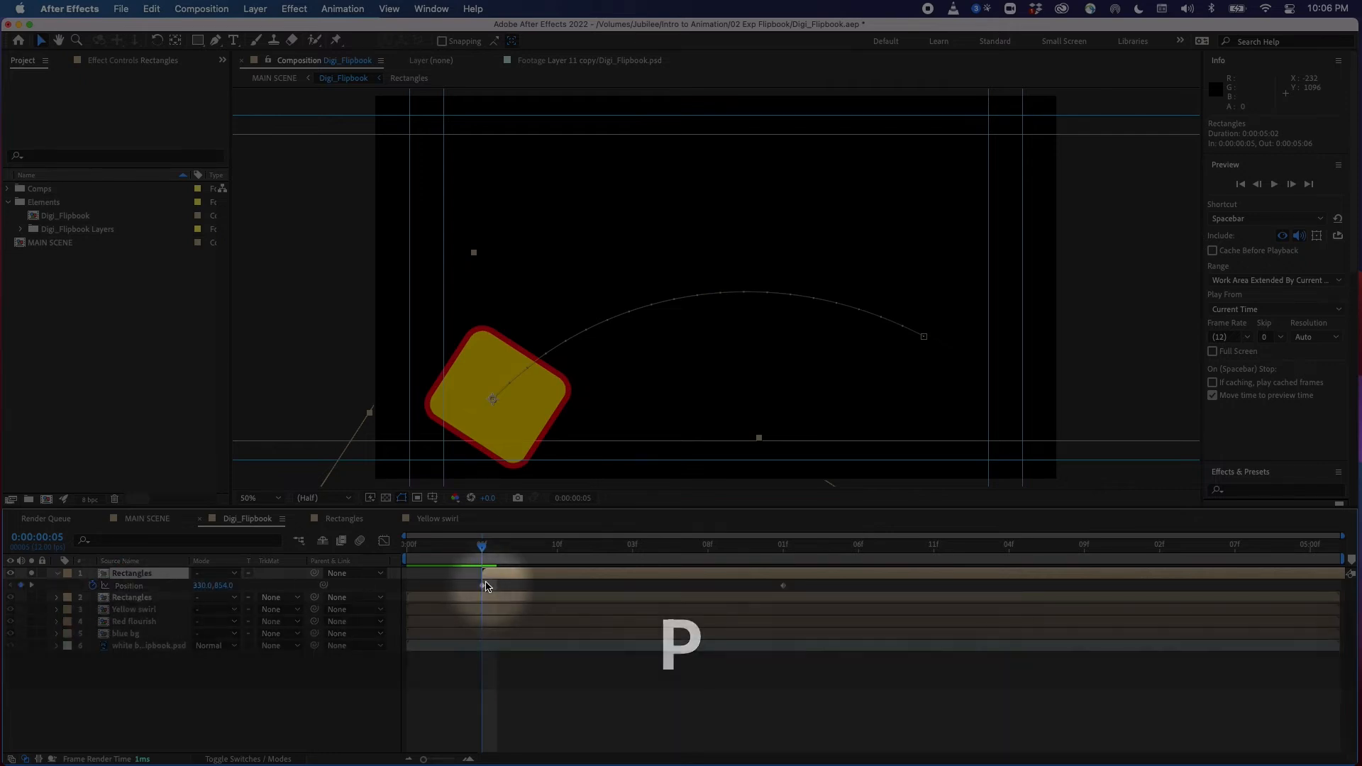
{"action": "left_click_drag", "start_coordinate": [485, 557], "coordinate": [479, 600]}
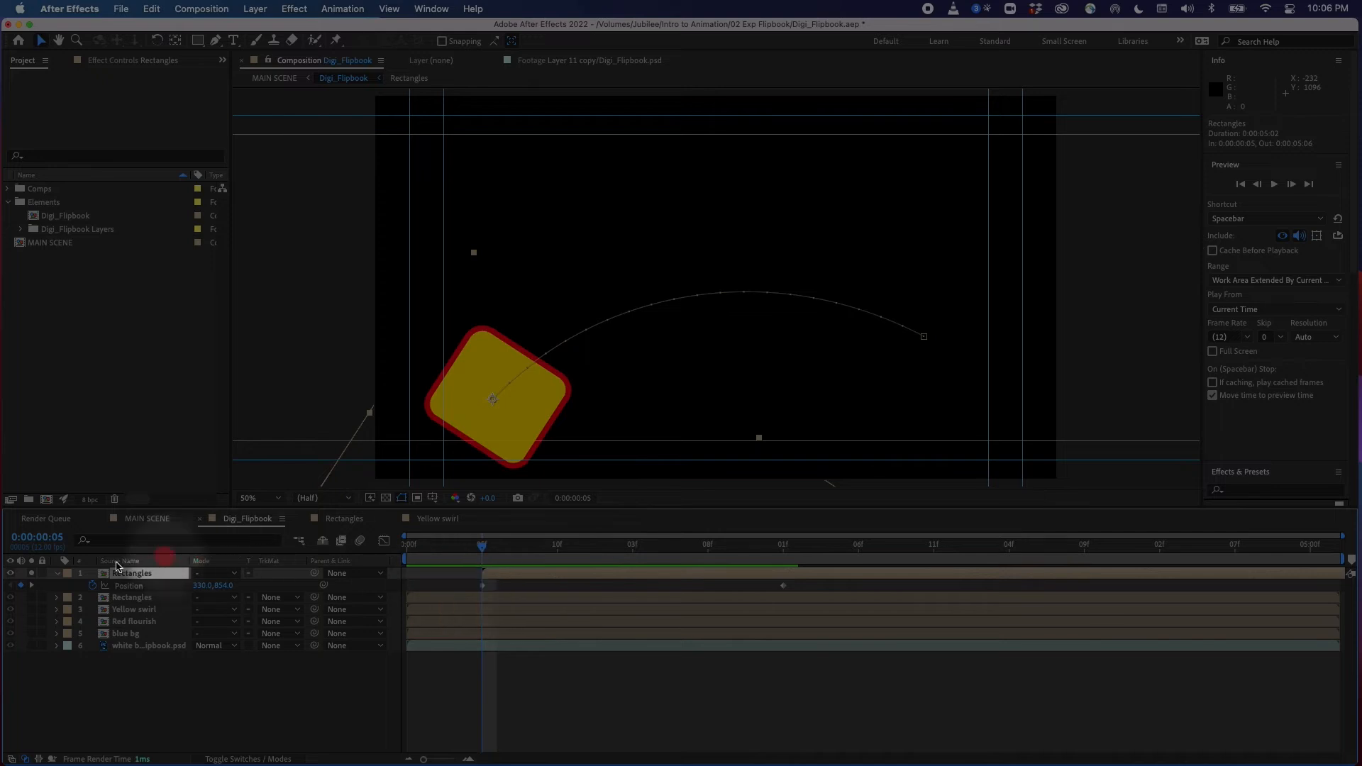
{"action": "left_click", "coordinate": [31, 597]}
{"action": "left_click", "coordinate": [118, 601]}
{"action": "key", "text": "p"}
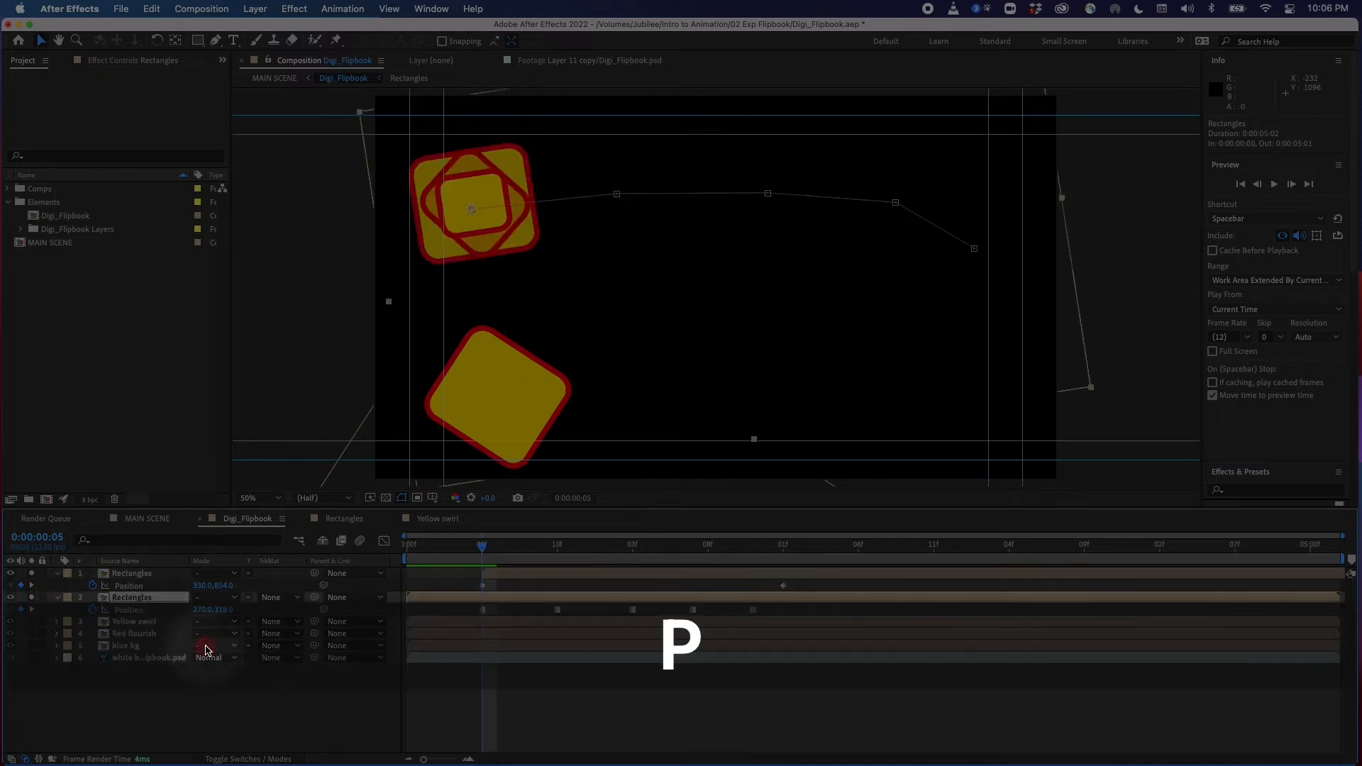
{"action": "left_click", "coordinate": [522, 556]}
{"action": "left_click_drag", "start_coordinate": [521, 557], "coordinate": [368, 604]}
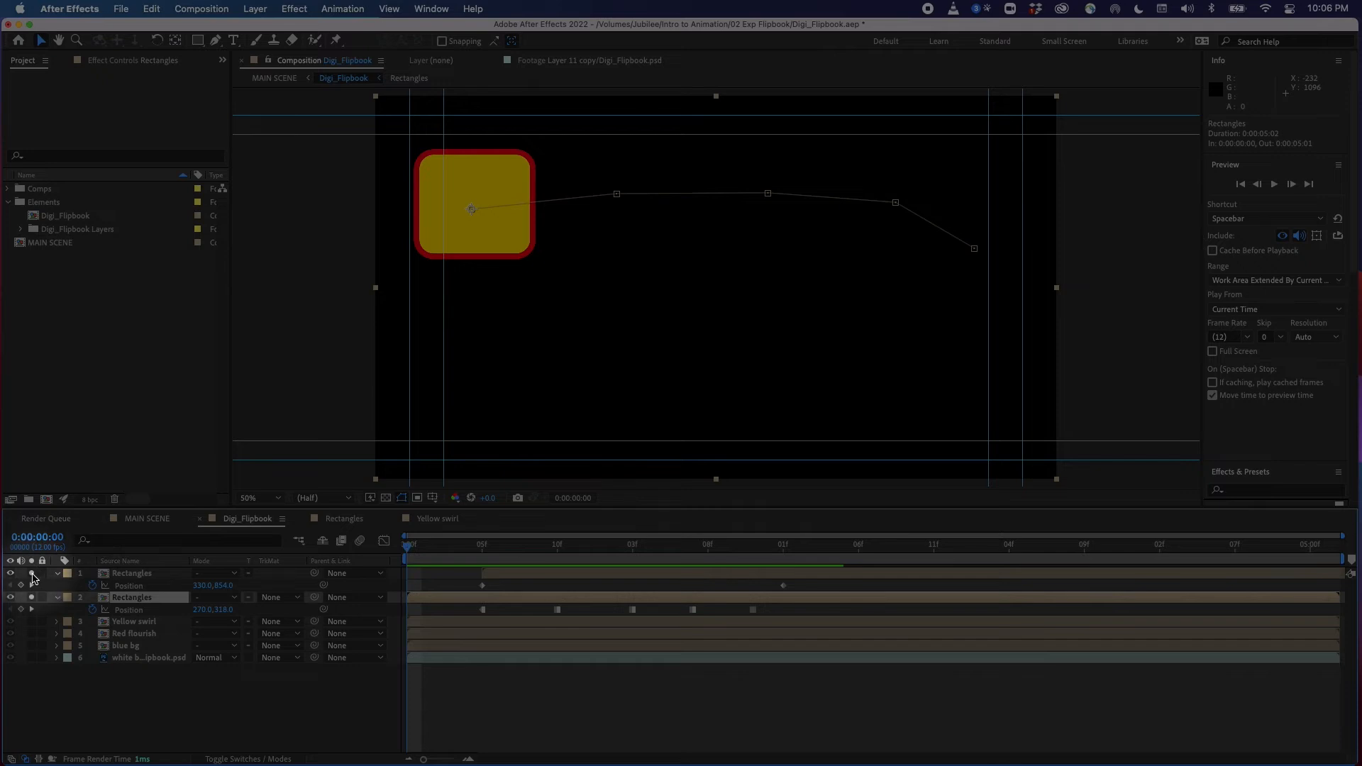
{"action": "left_click", "coordinate": [31, 597]}
{"action": "left_click", "coordinate": [483, 546]}
{"action": "left_click_drag", "start_coordinate": [499, 555], "coordinate": [341, 608]}
{"action": "left_click", "coordinate": [228, 674]}
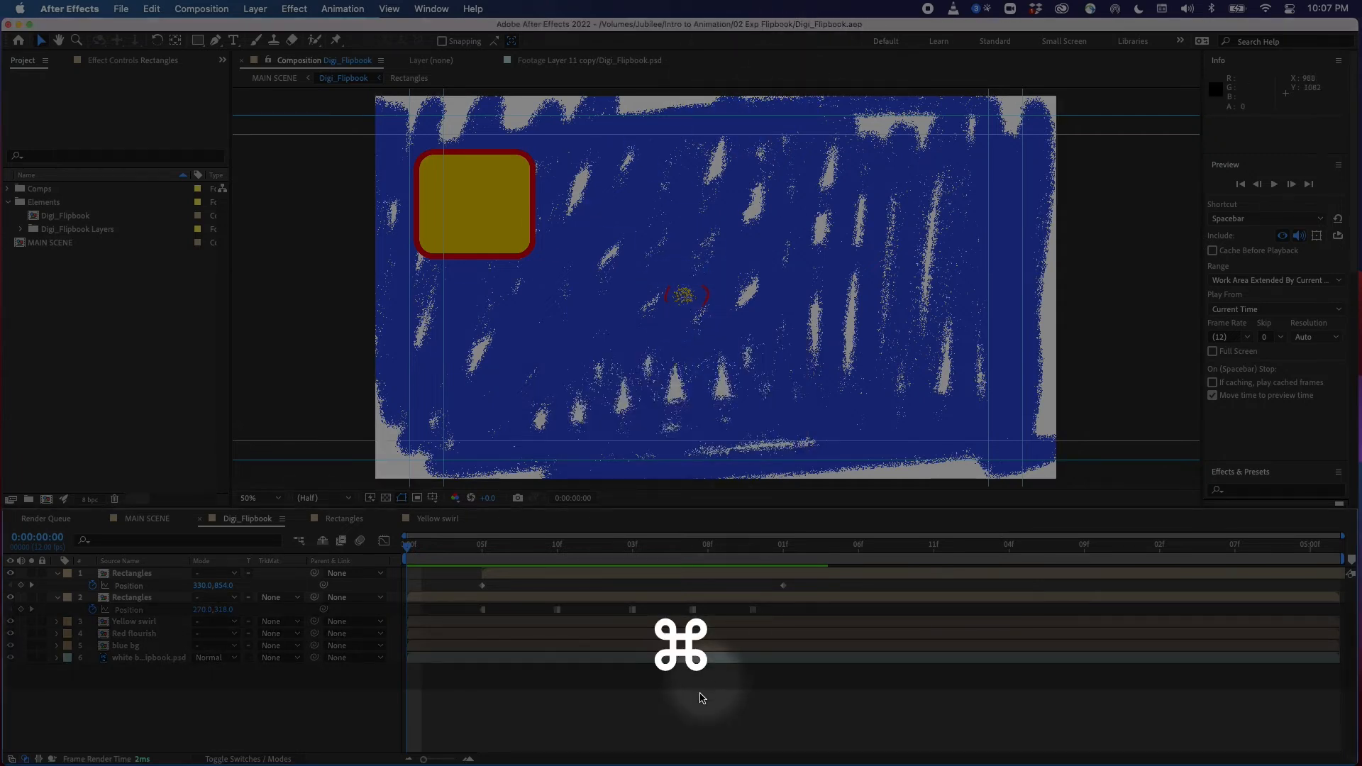
{"action": "left_click", "coordinate": [290, 702]}
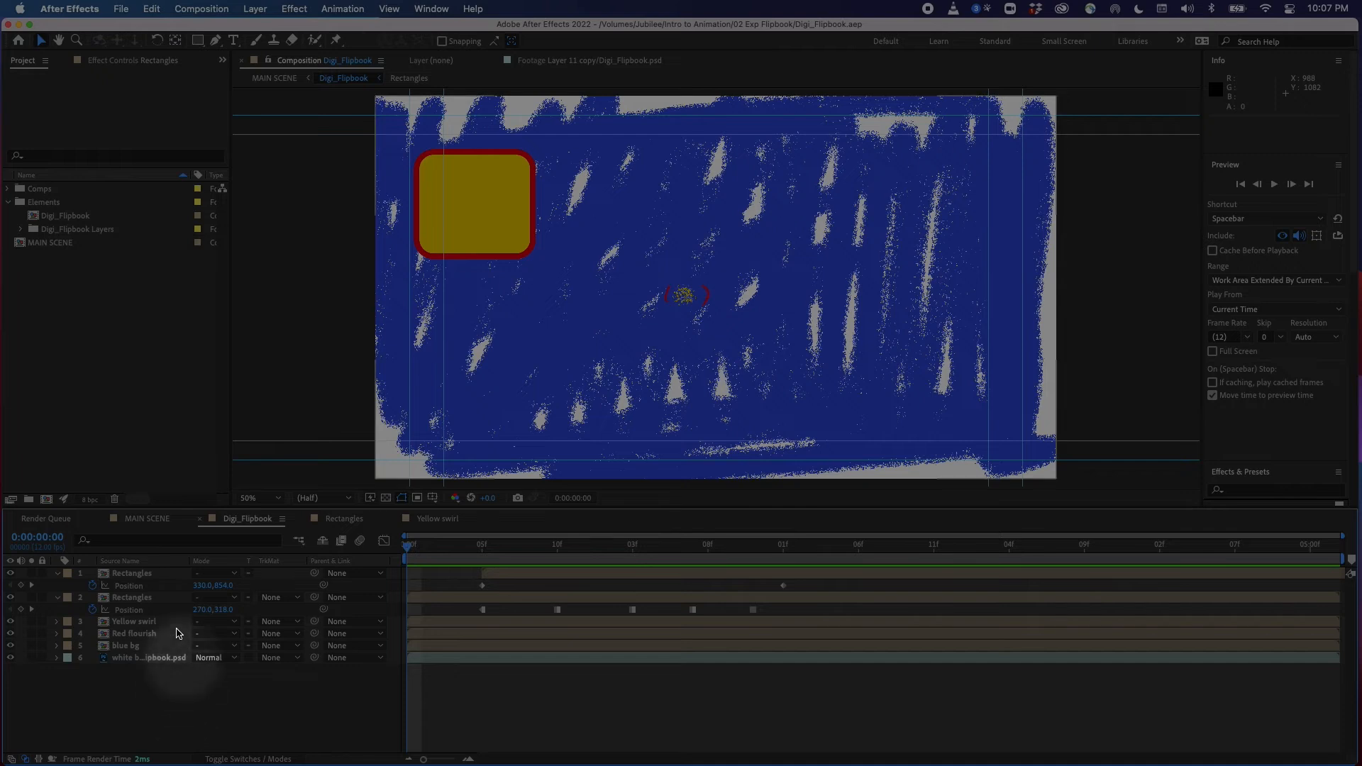
Create a new composition-sized solid layer coloured deep red
{"action": "left_click", "coordinate": [255, 8]}
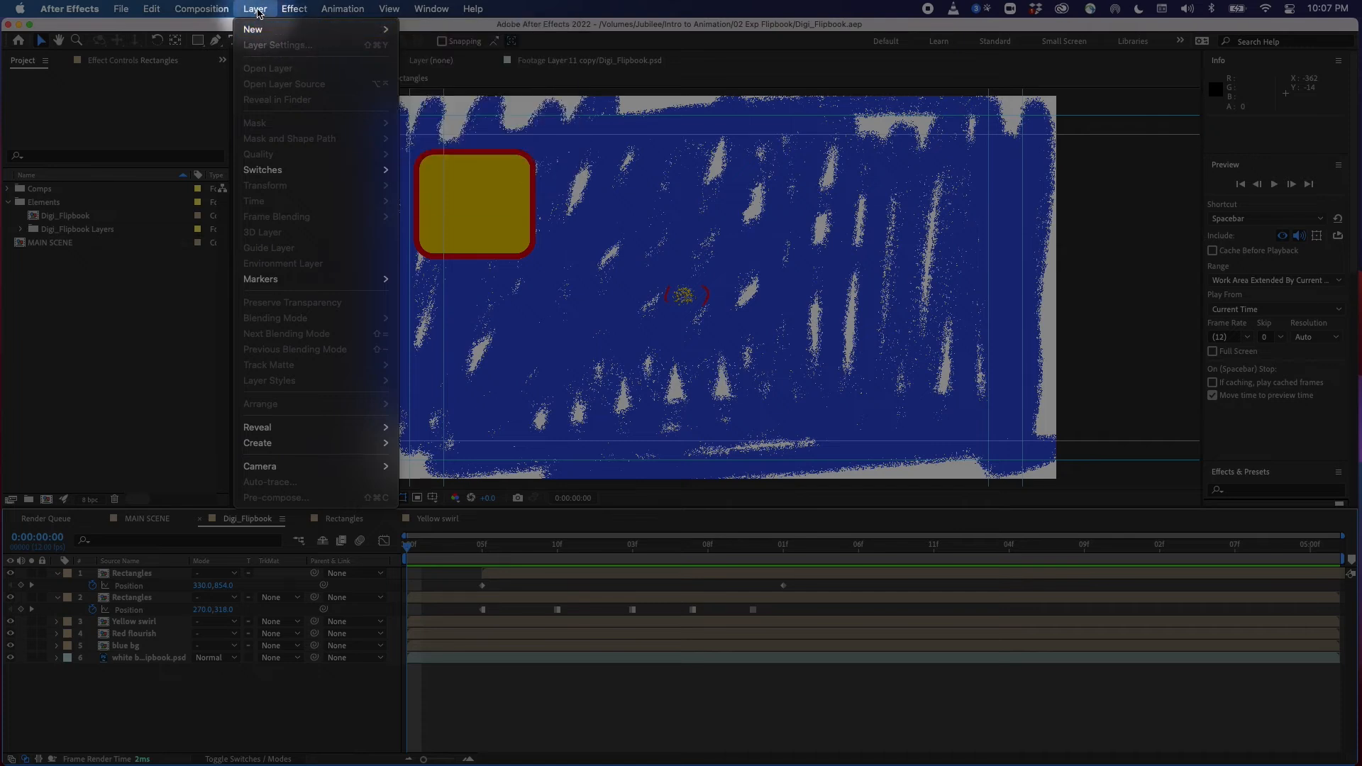
{"action": "mouse_move", "coordinate": [257, 34]}
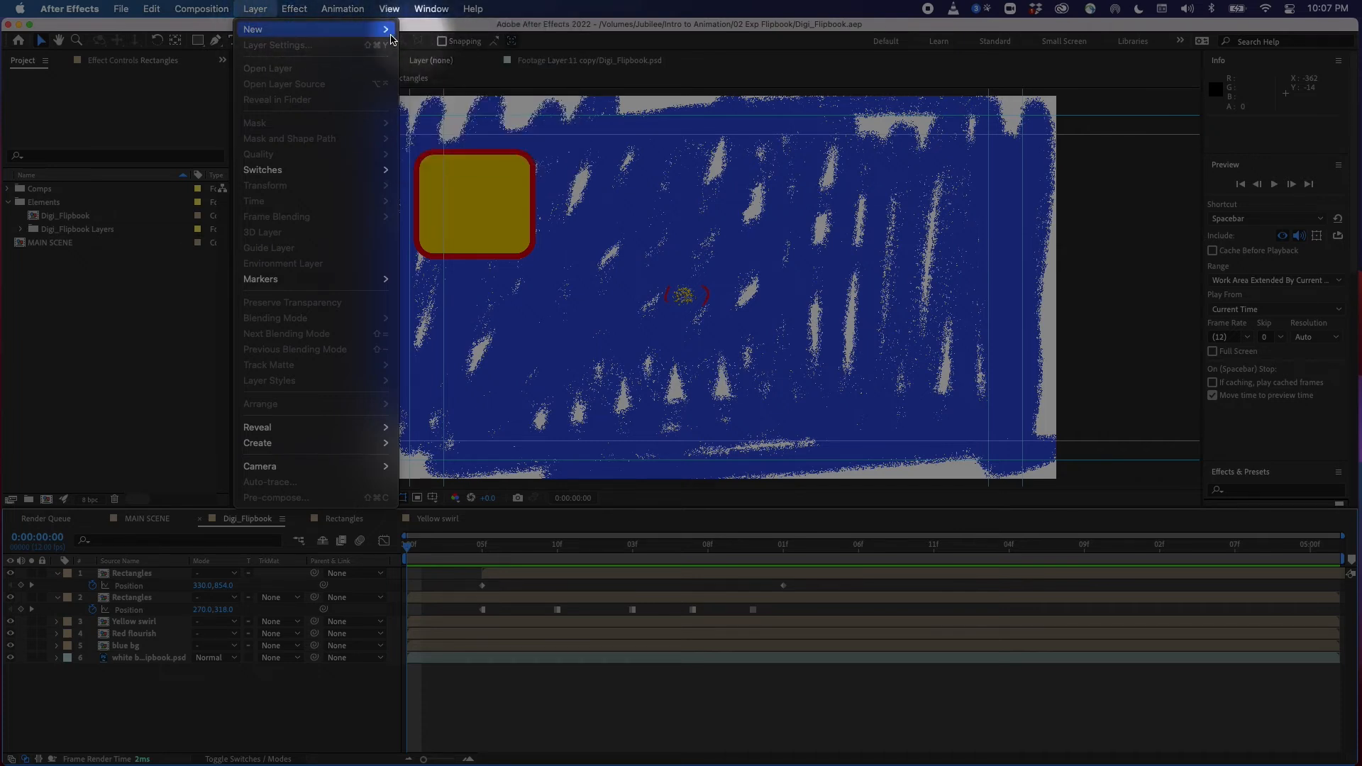
{"action": "left_click", "coordinate": [438, 46]}
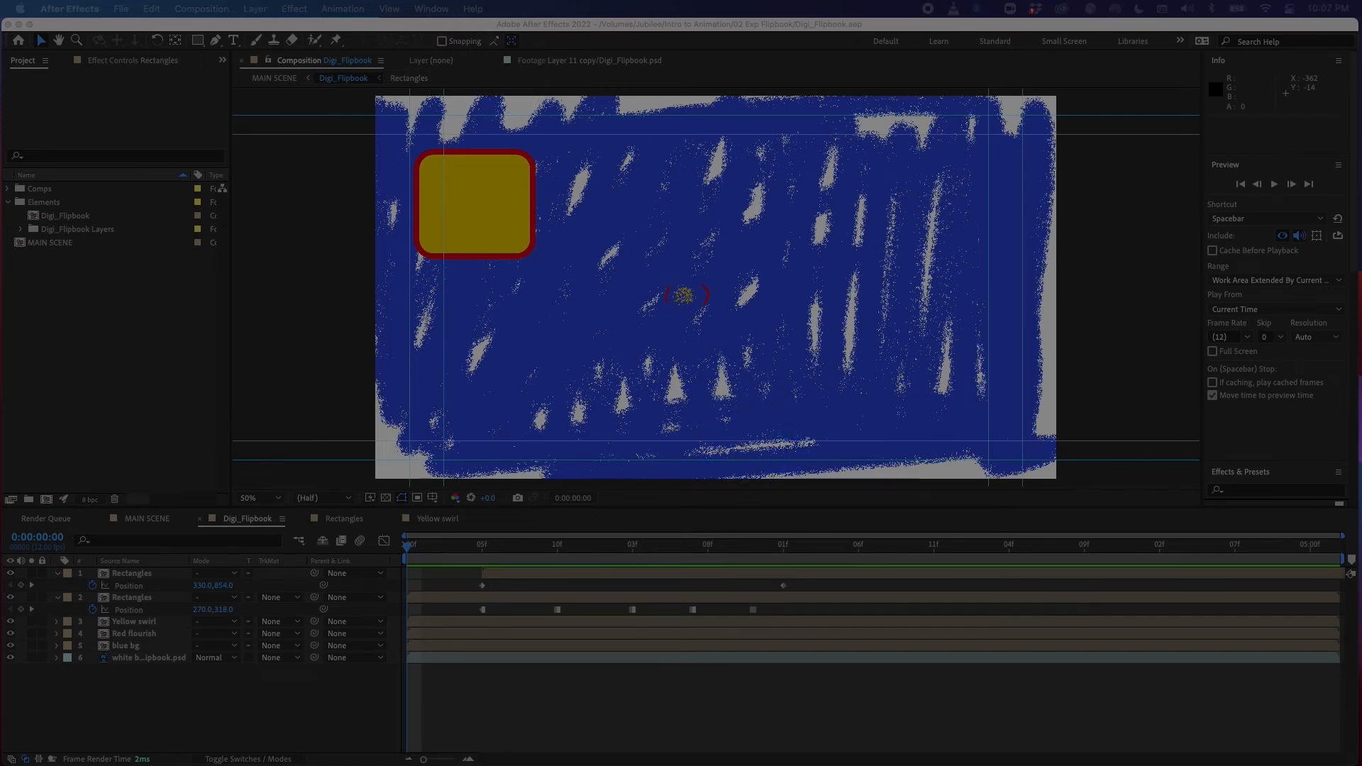
{"action": "left_click_drag", "start_coordinate": [609, 195], "coordinate": [692, 217]}
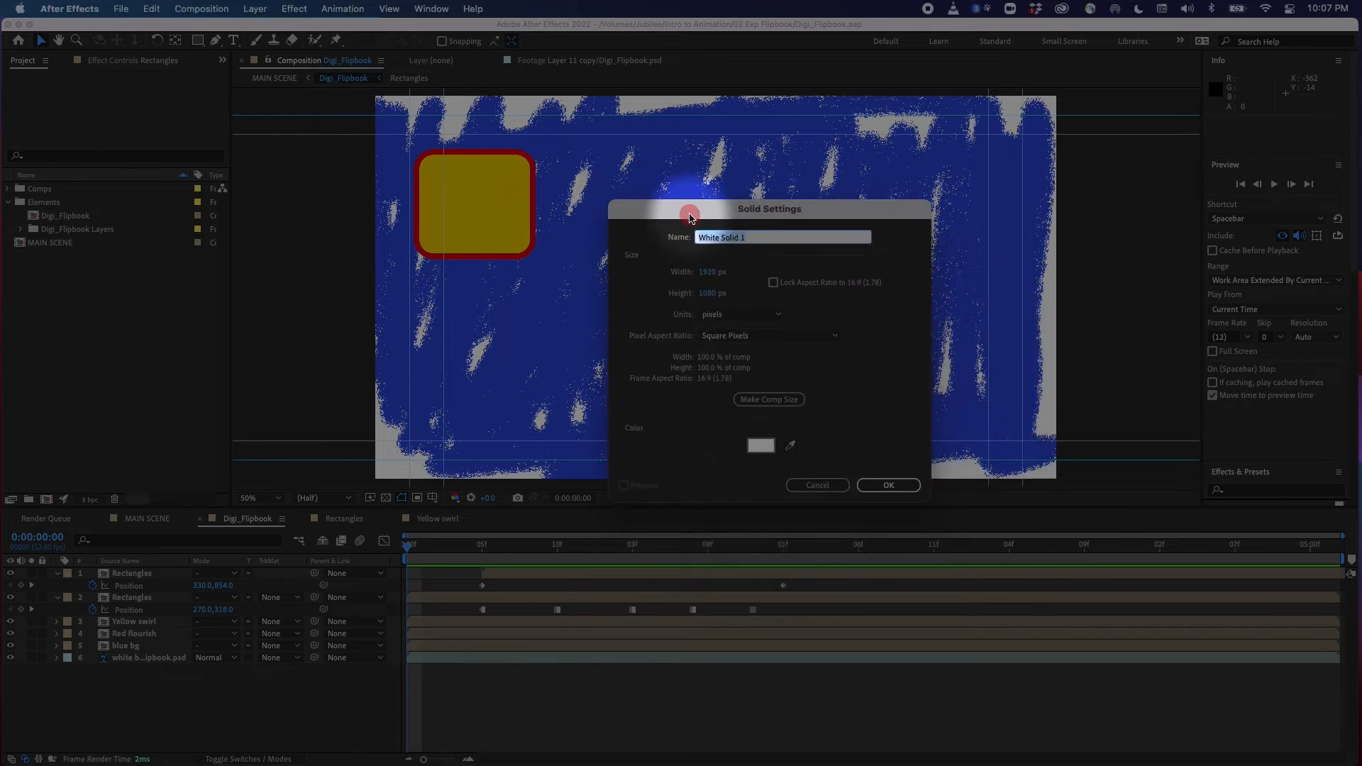
{"action": "left_click_drag", "start_coordinate": [783, 208], "coordinate": [718, 159]}
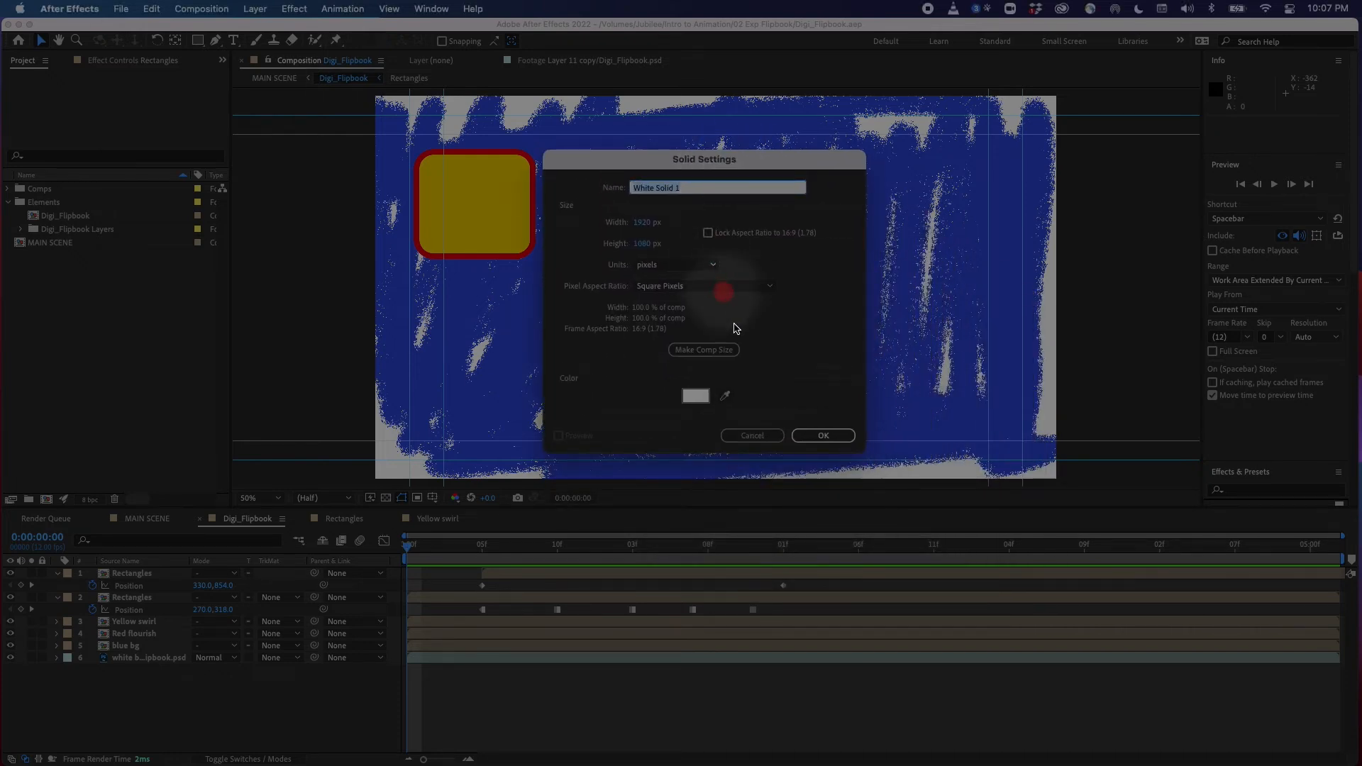
{"action": "left_click", "coordinate": [695, 395]}
{"action": "left_click", "coordinate": [662, 112]}
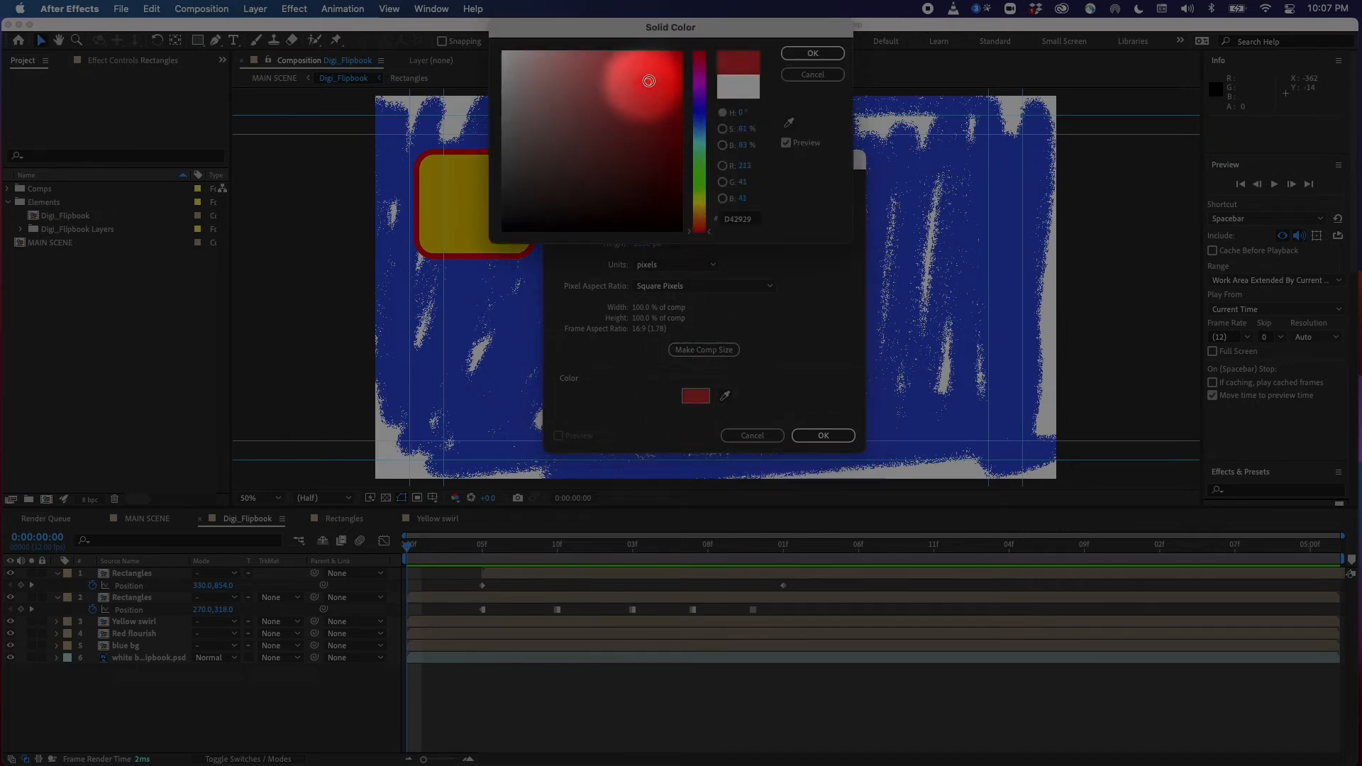
{"action": "left_click", "coordinate": [813, 53]}
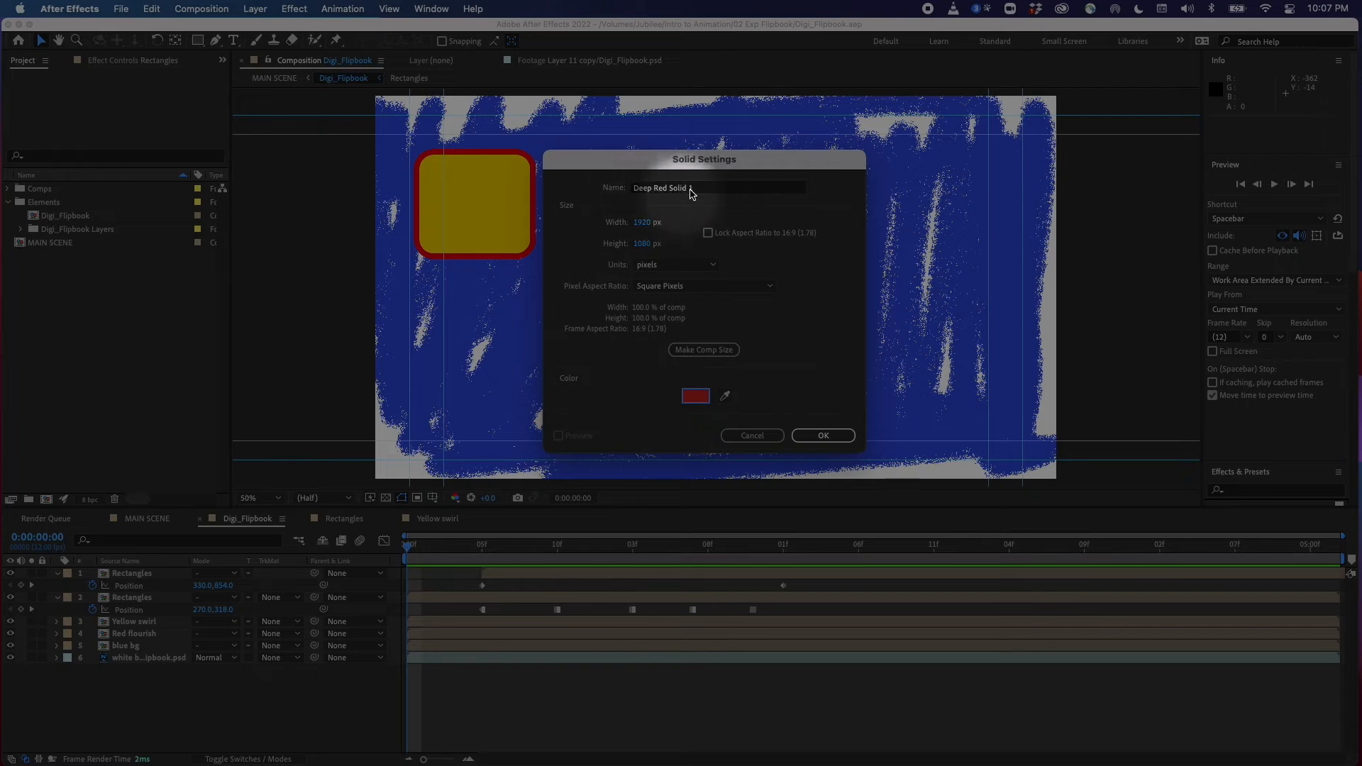
{"action": "left_click", "coordinate": [823, 435]}
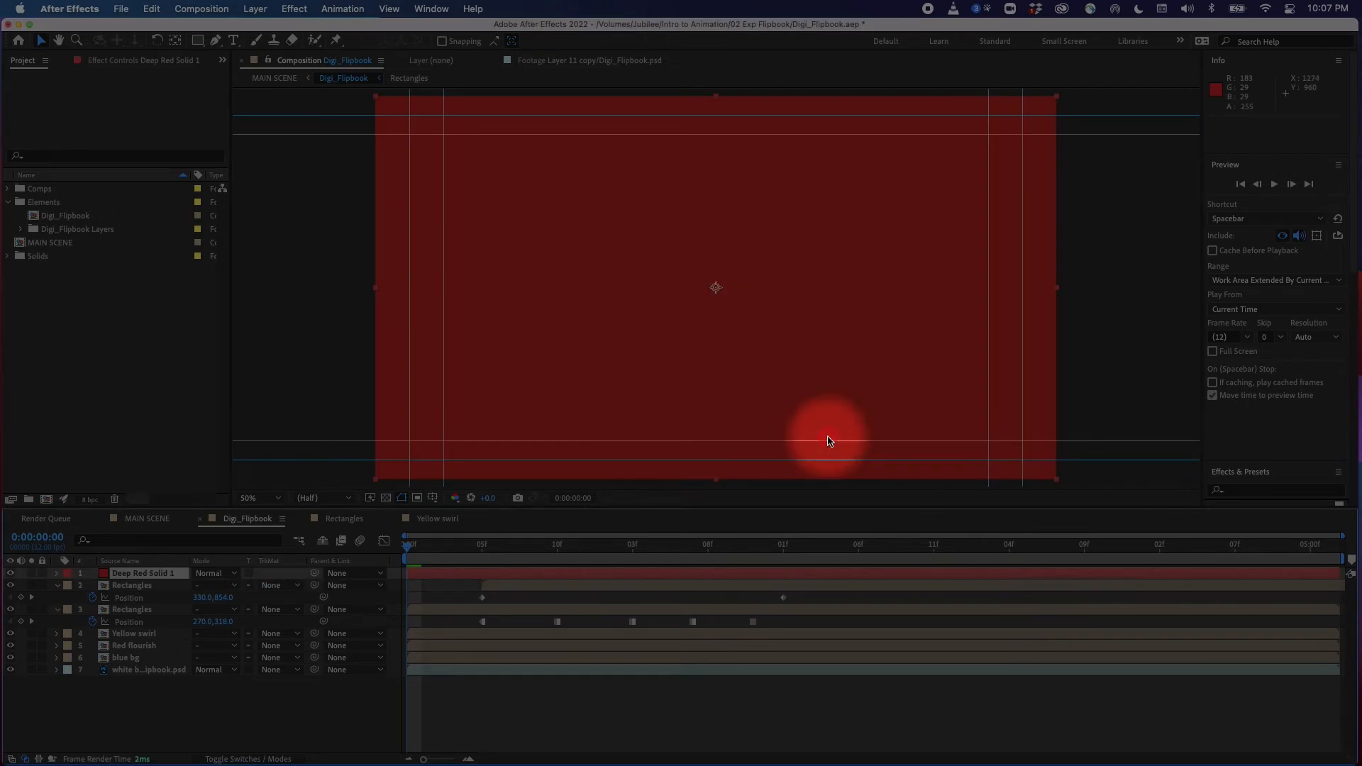
Move the deep red solid down the layer stack above the white background, then cut it from Digi_Flipbook
{"action": "left_click", "coordinate": [9, 257]}
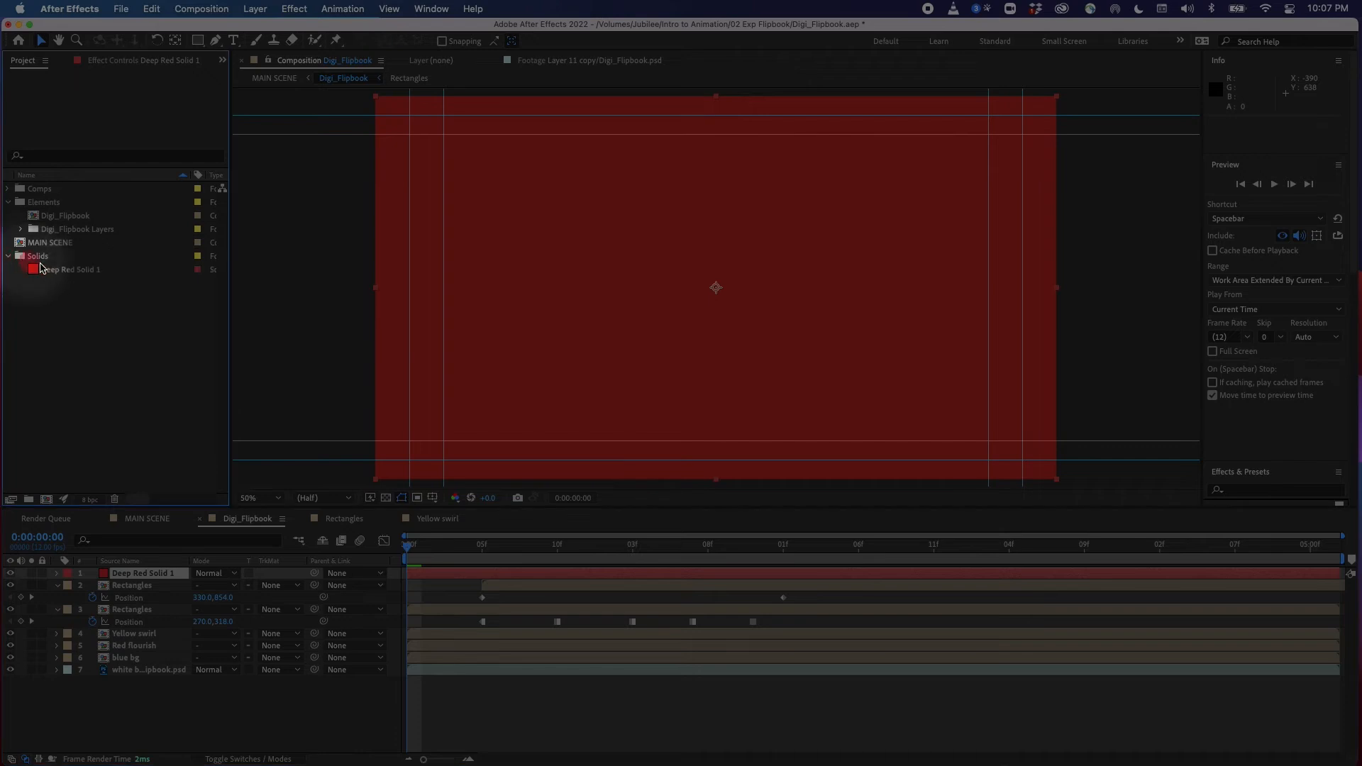
{"action": "left_click", "coordinate": [237, 705]}
{"action": "left_click", "coordinate": [466, 544]}
{"action": "left_click_drag", "start_coordinate": [466, 544], "coordinate": [383, 545]}
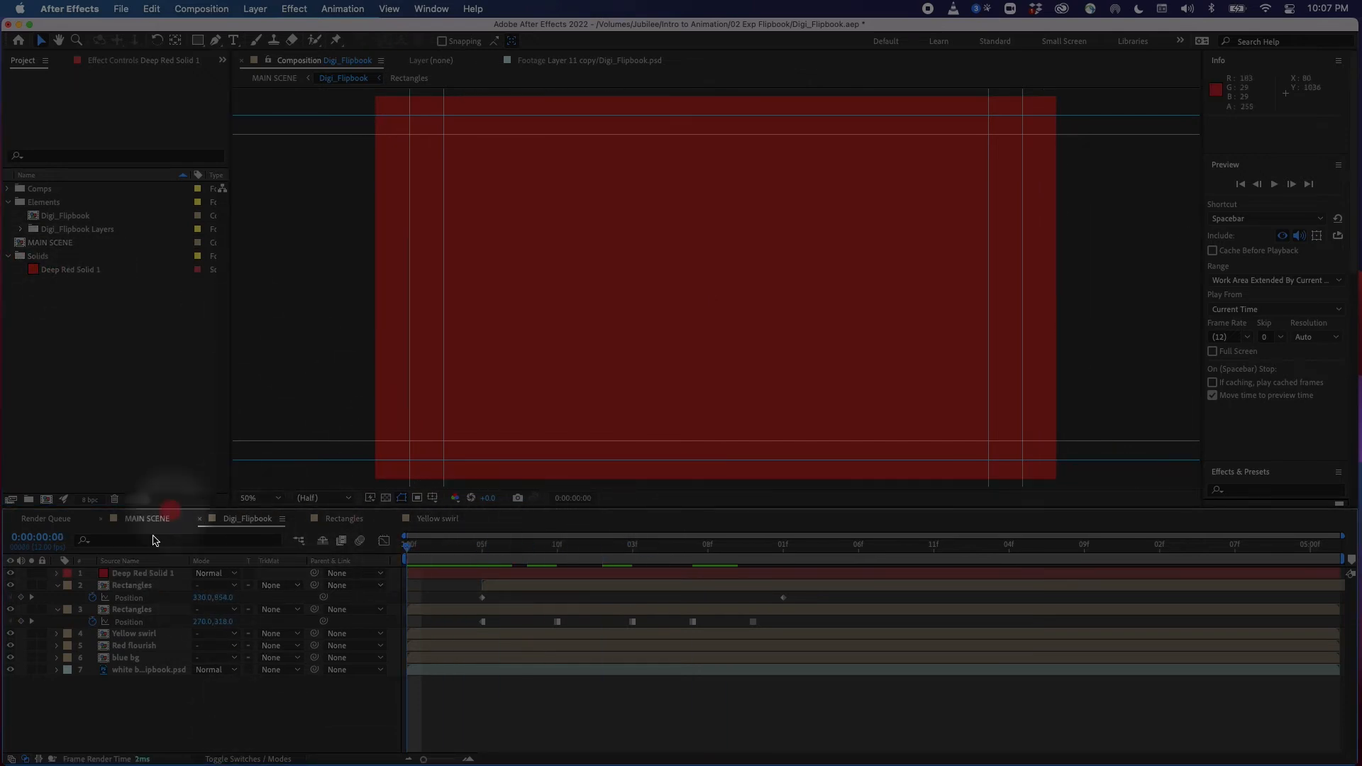
{"action": "left_click", "coordinate": [150, 575]}
{"action": "left_click_drag", "start_coordinate": [151, 575], "coordinate": [146, 683]}
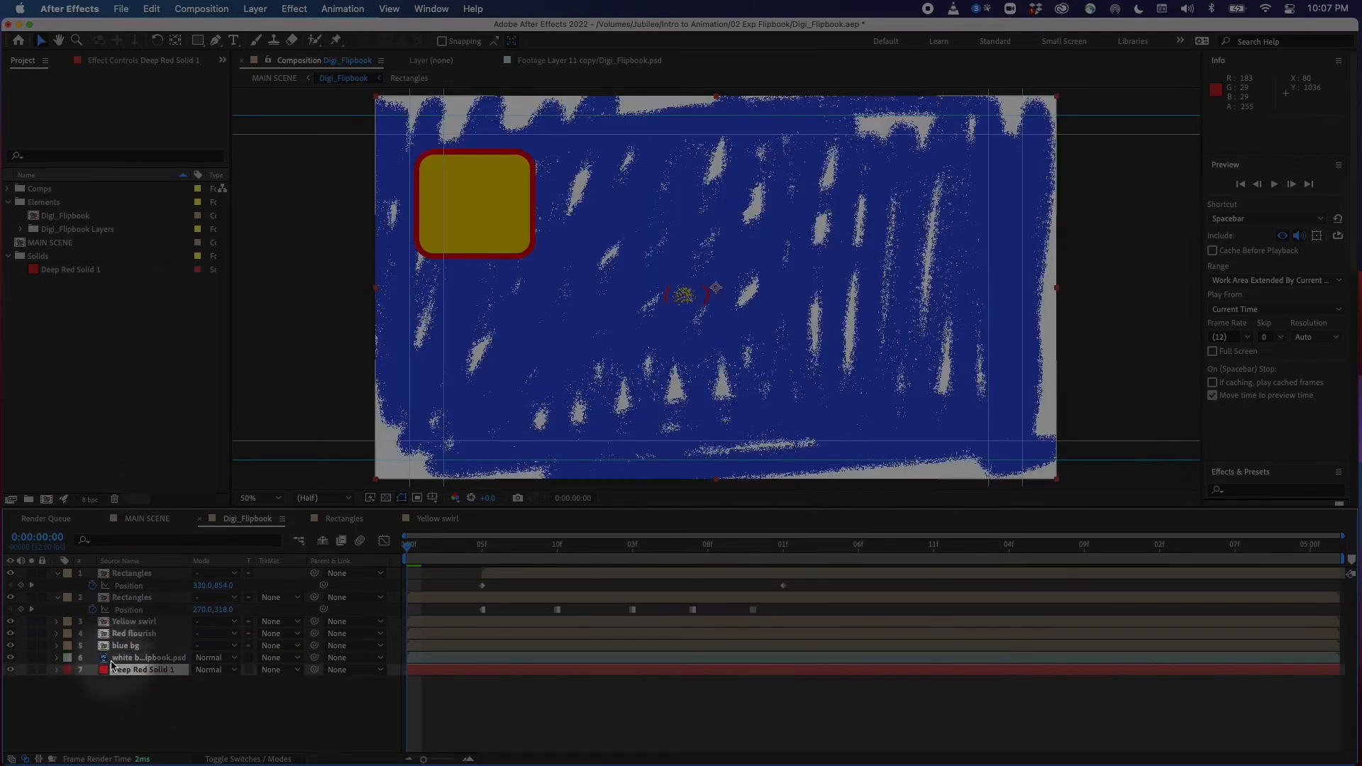
{"action": "left_click_drag", "start_coordinate": [126, 657], "coordinate": [130, 658]}
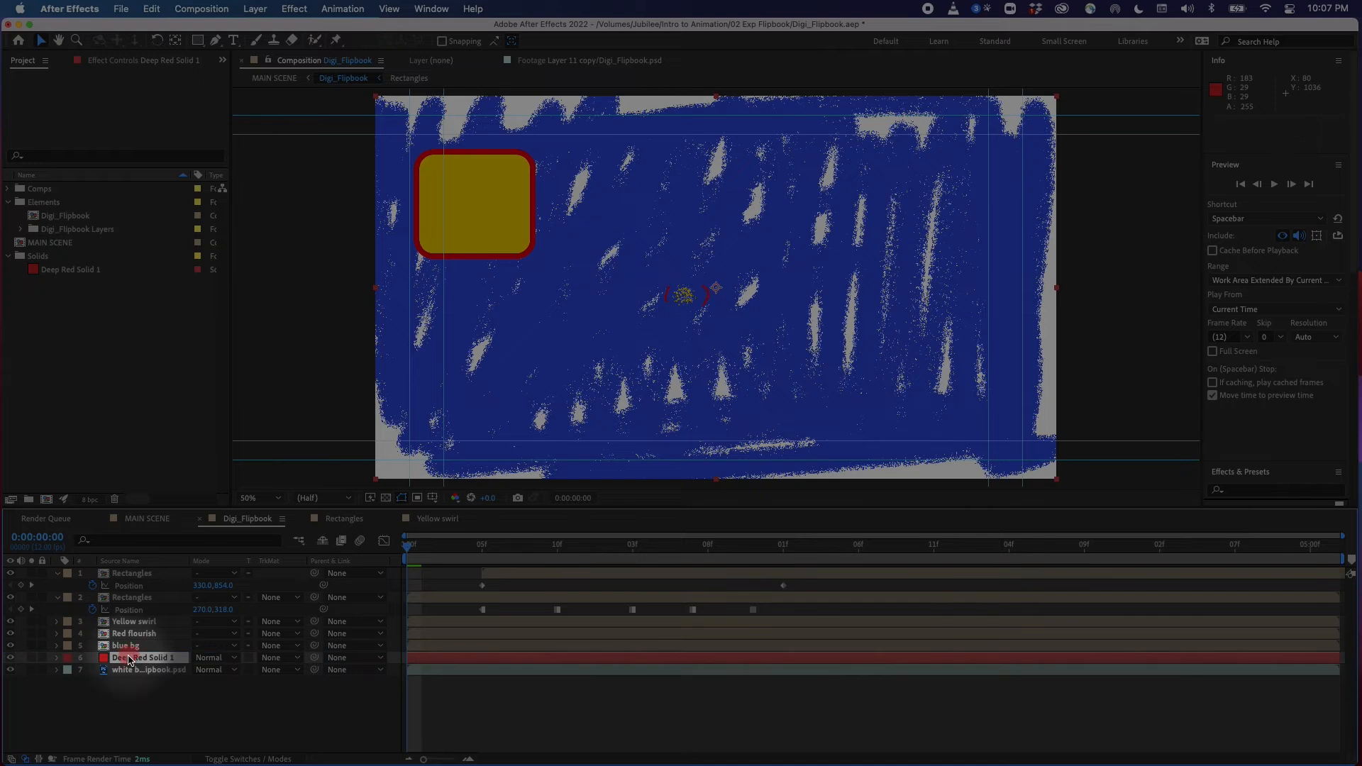
{"action": "mouse_move", "coordinate": [472, 546]}
{"action": "left_mouse_down"}
{"action": "mouse_move", "coordinate": [519, 556]}
{"action": "mouse_move", "coordinate": [426, 552]}
{"action": "mouse_move", "coordinate": [453, 550]}
{"action": "left_mouse_up"}
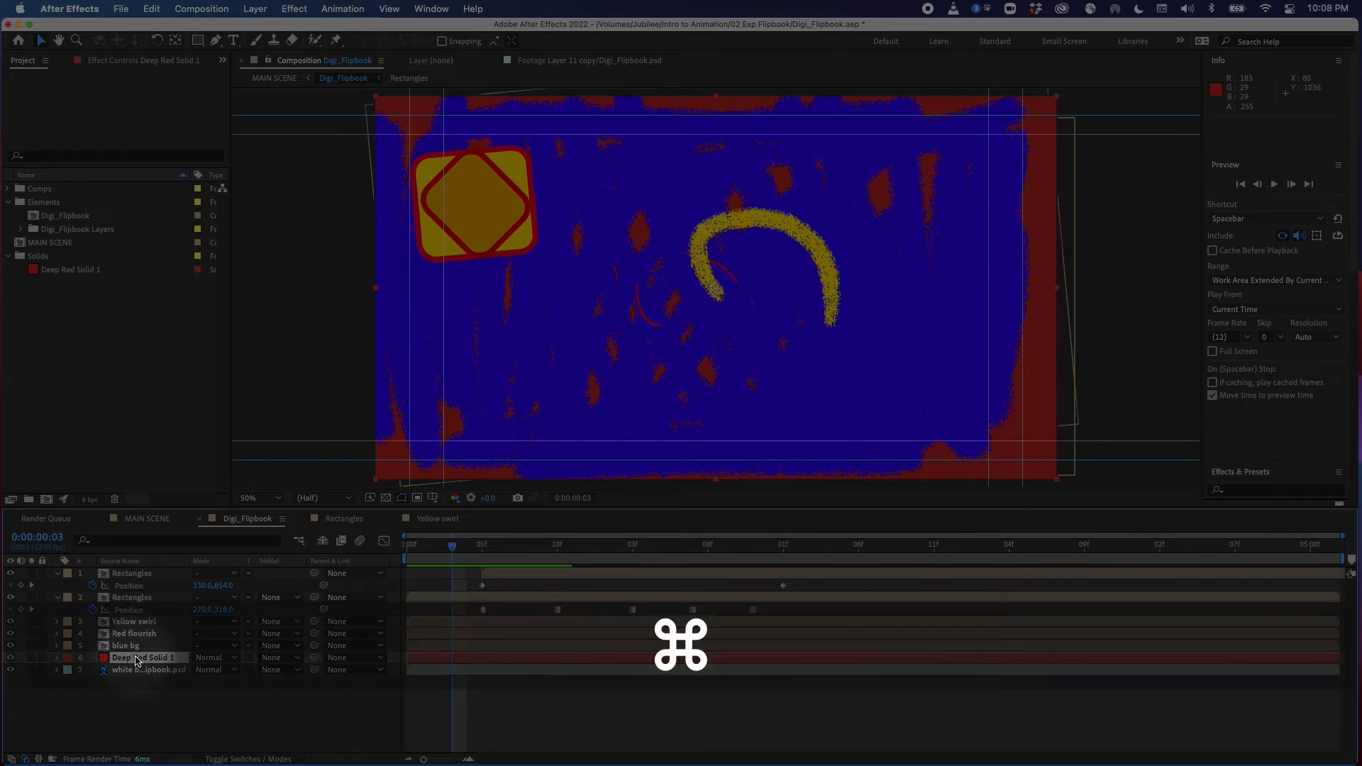
{"action": "key", "text": "super+x"}
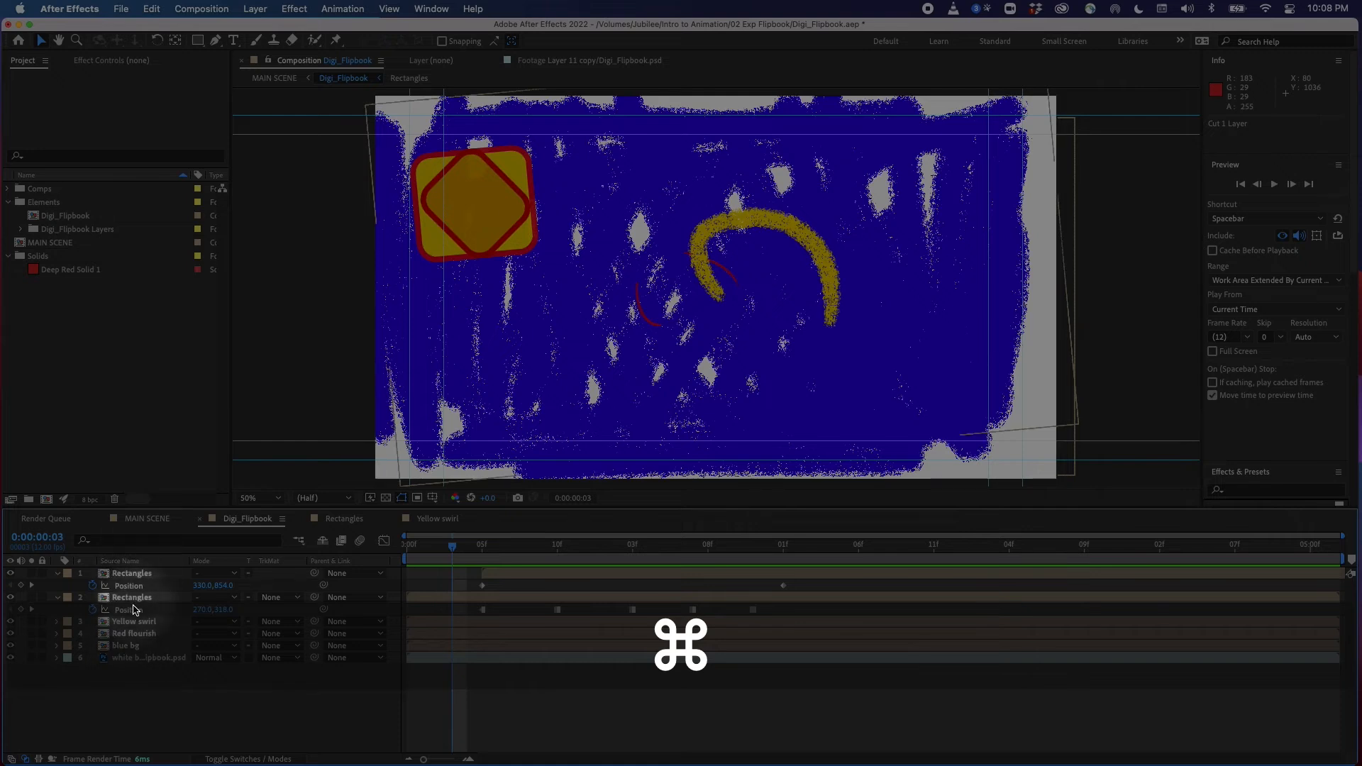
Open the blue bg composition and paste the deep red solid layer into it
{"action": "double_click", "coordinate": [127, 644]}
{"action": "mouse_move", "coordinate": [410, 546]}
{"action": "left_mouse_down"}
{"action": "mouse_move", "coordinate": [510, 548]}
{"action": "mouse_move", "coordinate": [424, 556]}
{"action": "left_mouse_up"}
{"action": "left_click", "coordinate": [386, 498]}
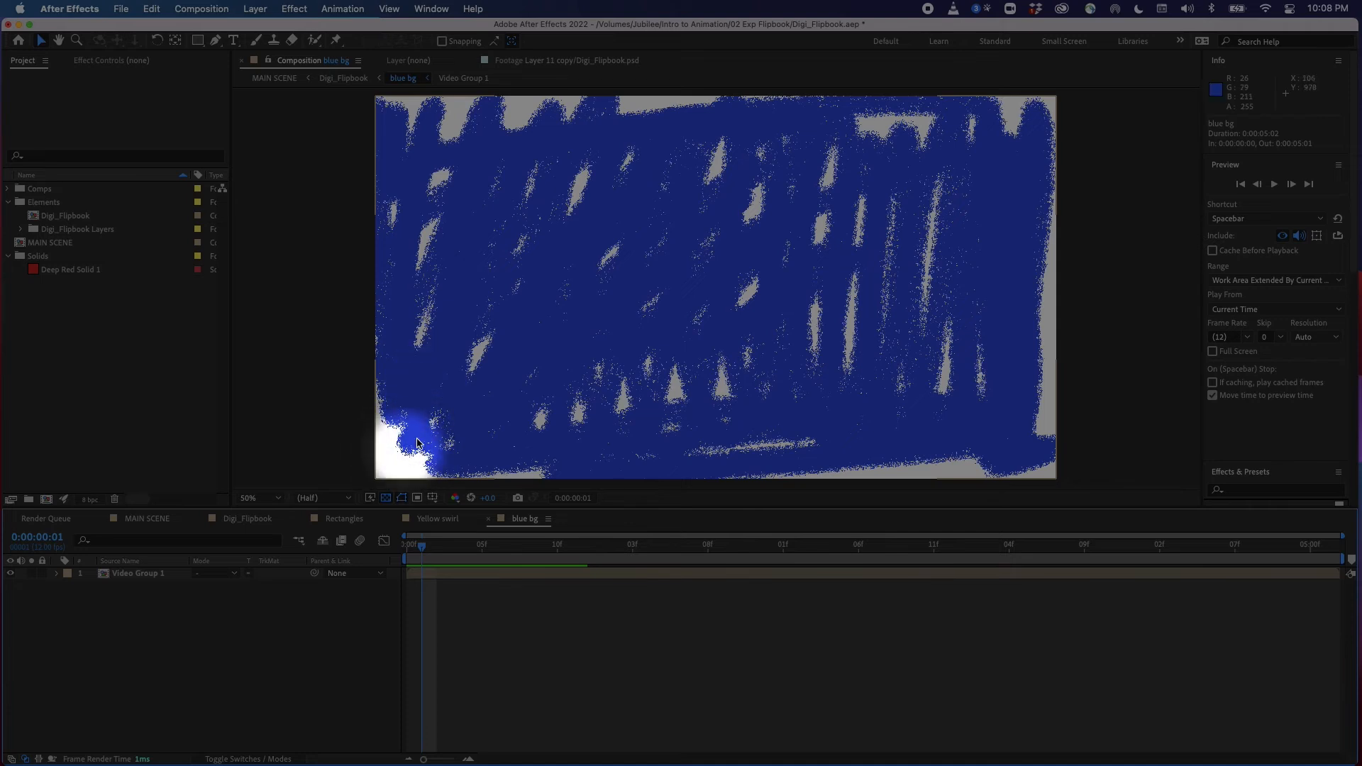
{"action": "mouse_move", "coordinate": [412, 552]}
{"action": "left_mouse_down"}
{"action": "mouse_move", "coordinate": [449, 547]}
{"action": "mouse_move", "coordinate": [411, 547]}
{"action": "left_mouse_up"}
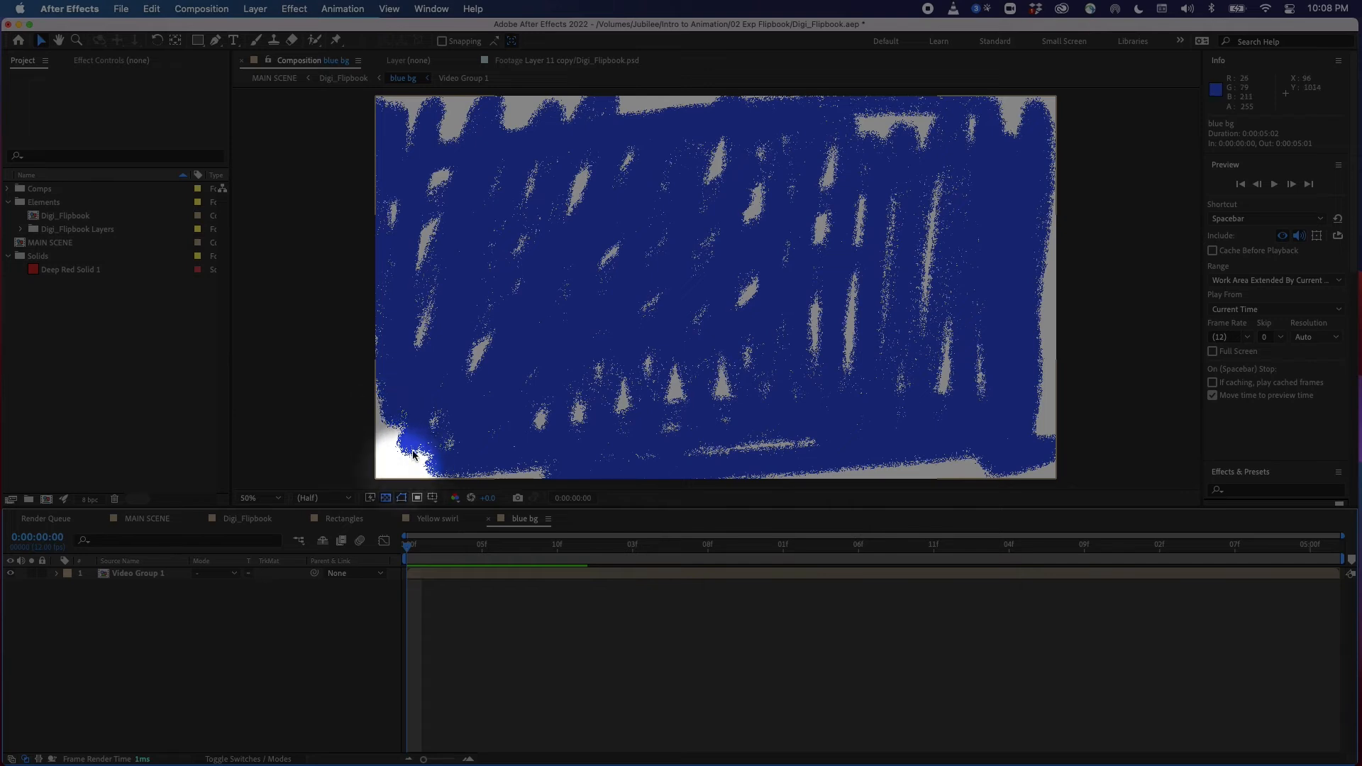
{"action": "left_click", "coordinate": [421, 549]}
{"action": "left_click_drag", "start_coordinate": [420, 553], "coordinate": [450, 556]}
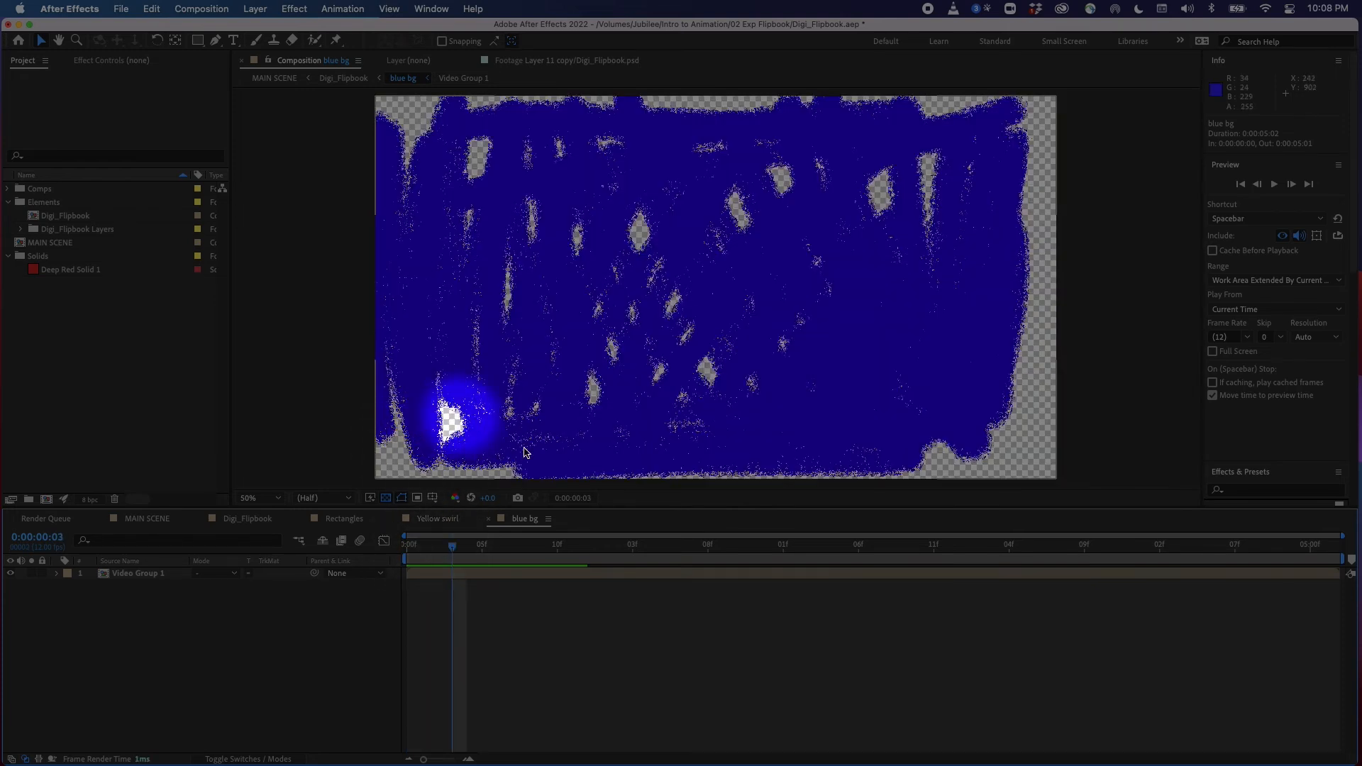
{"action": "key", "text": "super+v"}
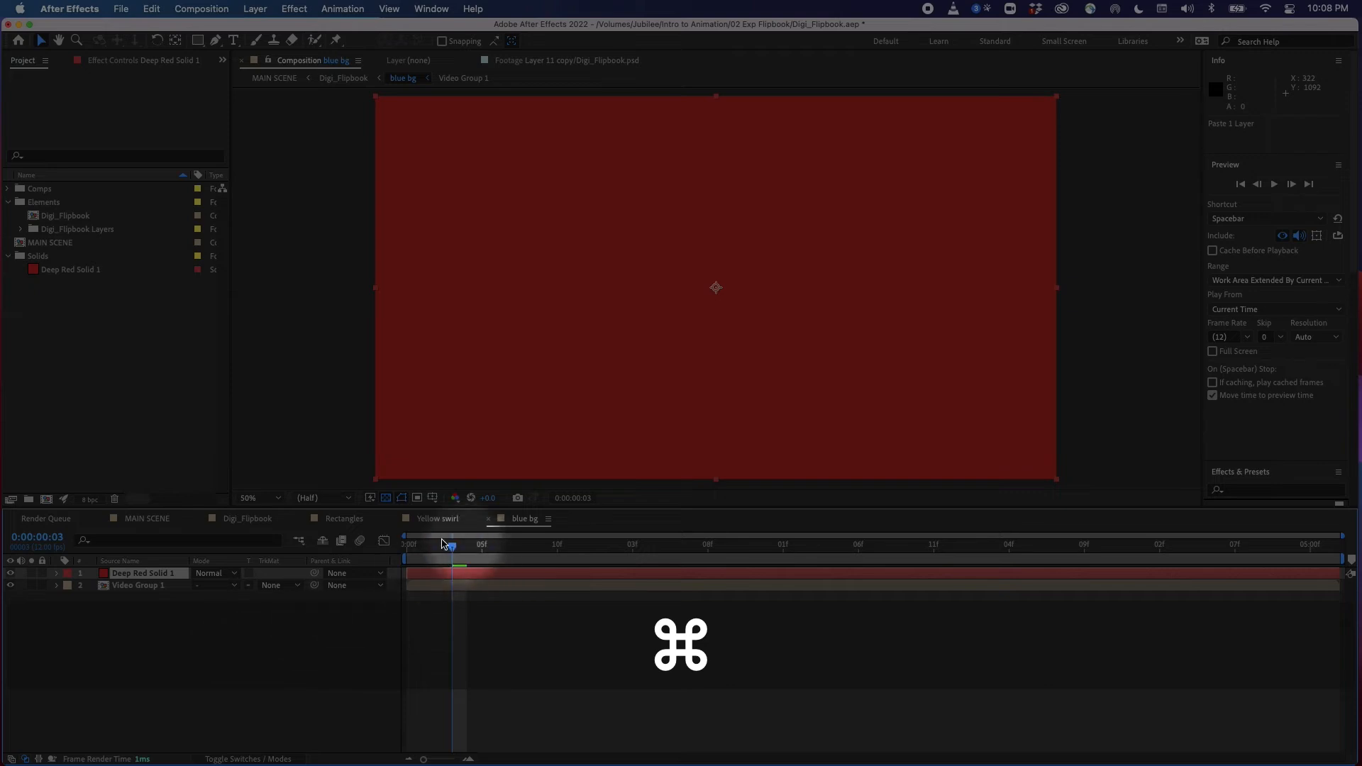
Move the deep red solid beneath Video Group 1 in the blue bg composition
{"action": "left_click_drag", "start_coordinate": [119, 598], "coordinate": [121, 593]}
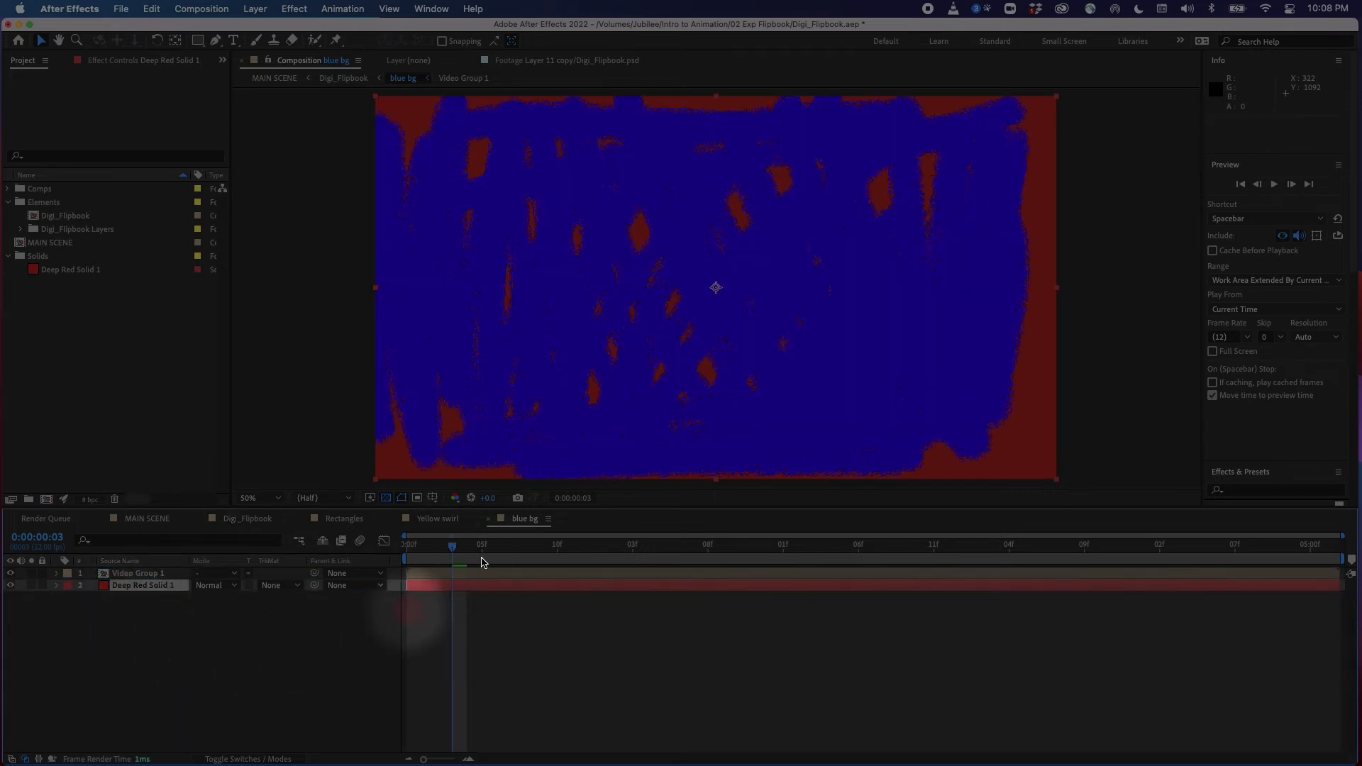
{"action": "left_click", "coordinate": [571, 545]}
{"action": "left_click_drag", "start_coordinate": [435, 586], "coordinate": [467, 568]}
Return to the Digi_Flipbook composition and add Deep Red Solid 1 from the project as its top layer
{"action": "left_click", "coordinate": [299, 541]}
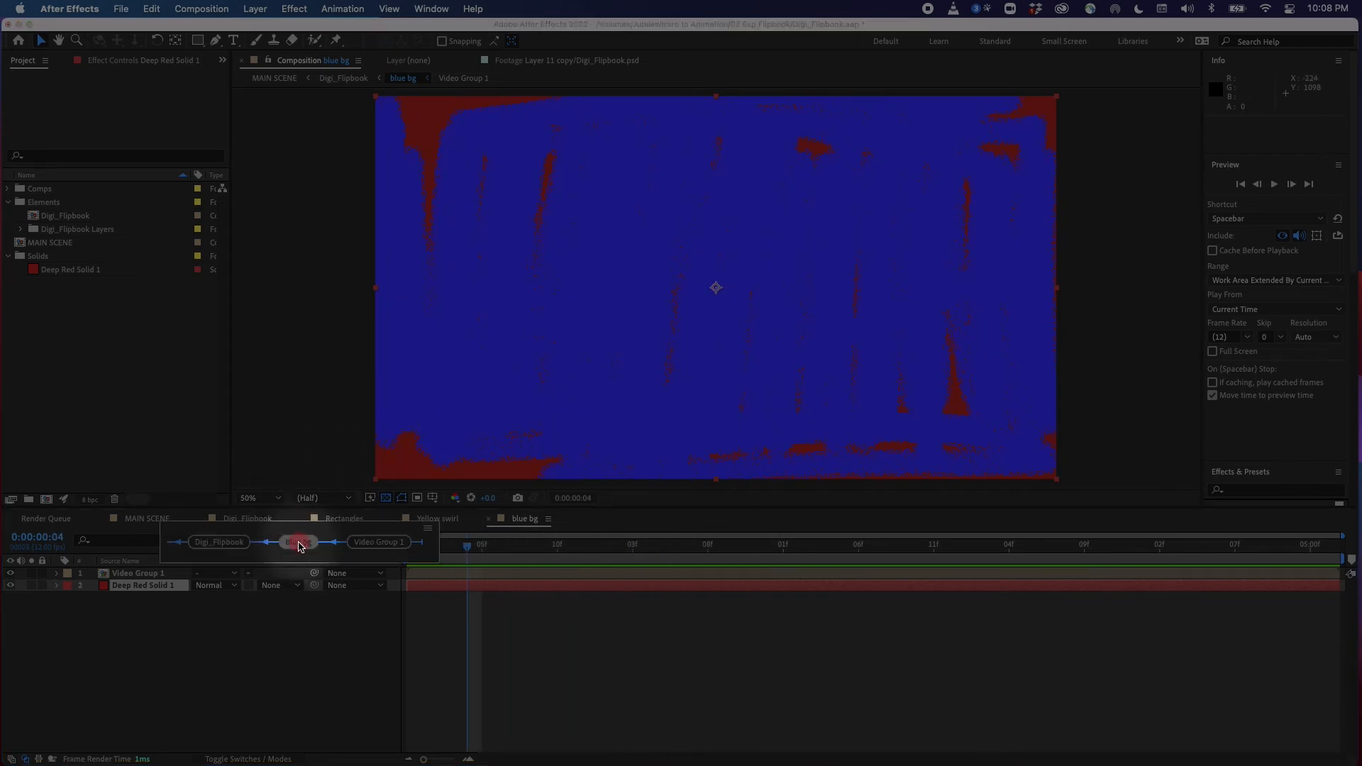
{"action": "left_click", "coordinate": [216, 542]}
{"action": "left_click_drag", "start_coordinate": [466, 546], "coordinate": [420, 583]}
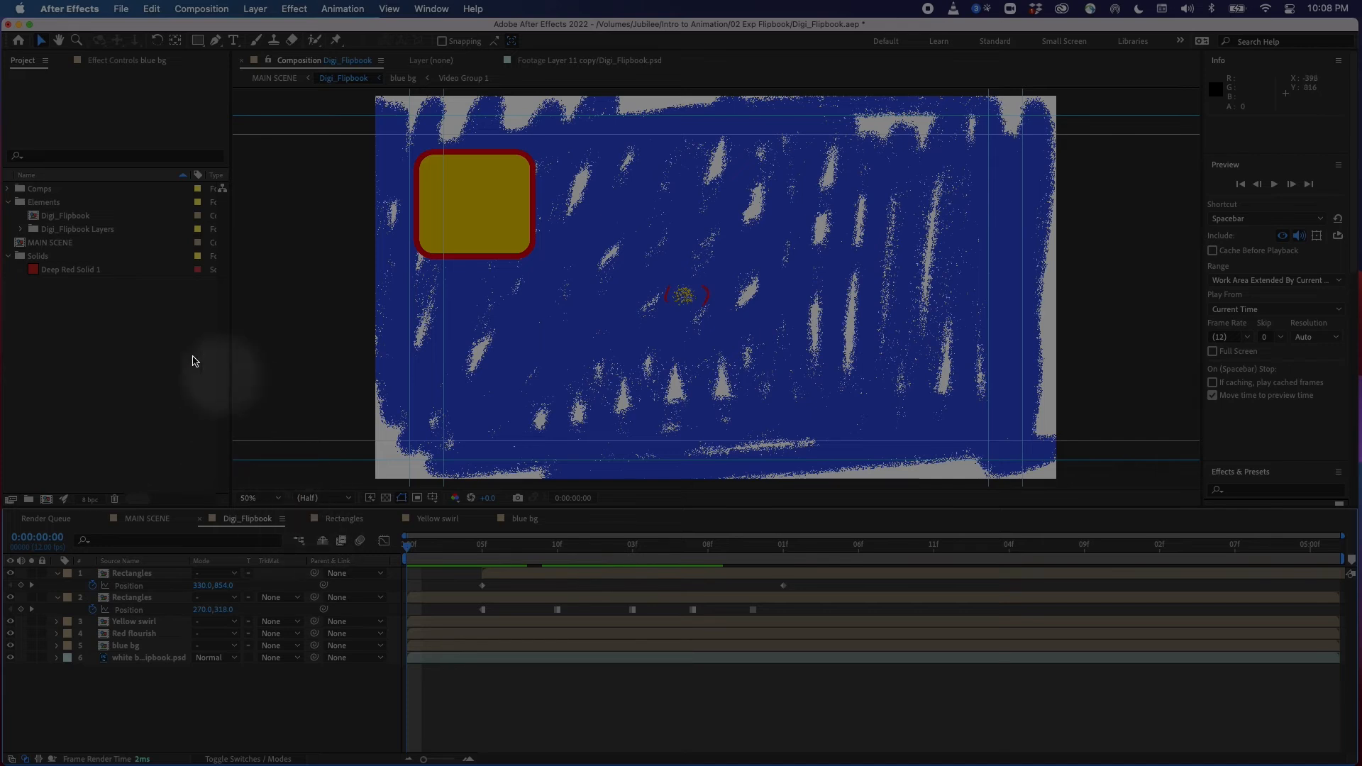
{"action": "left_click", "coordinate": [55, 266]}
{"action": "left_click_drag", "start_coordinate": [36, 272], "coordinate": [143, 578]}
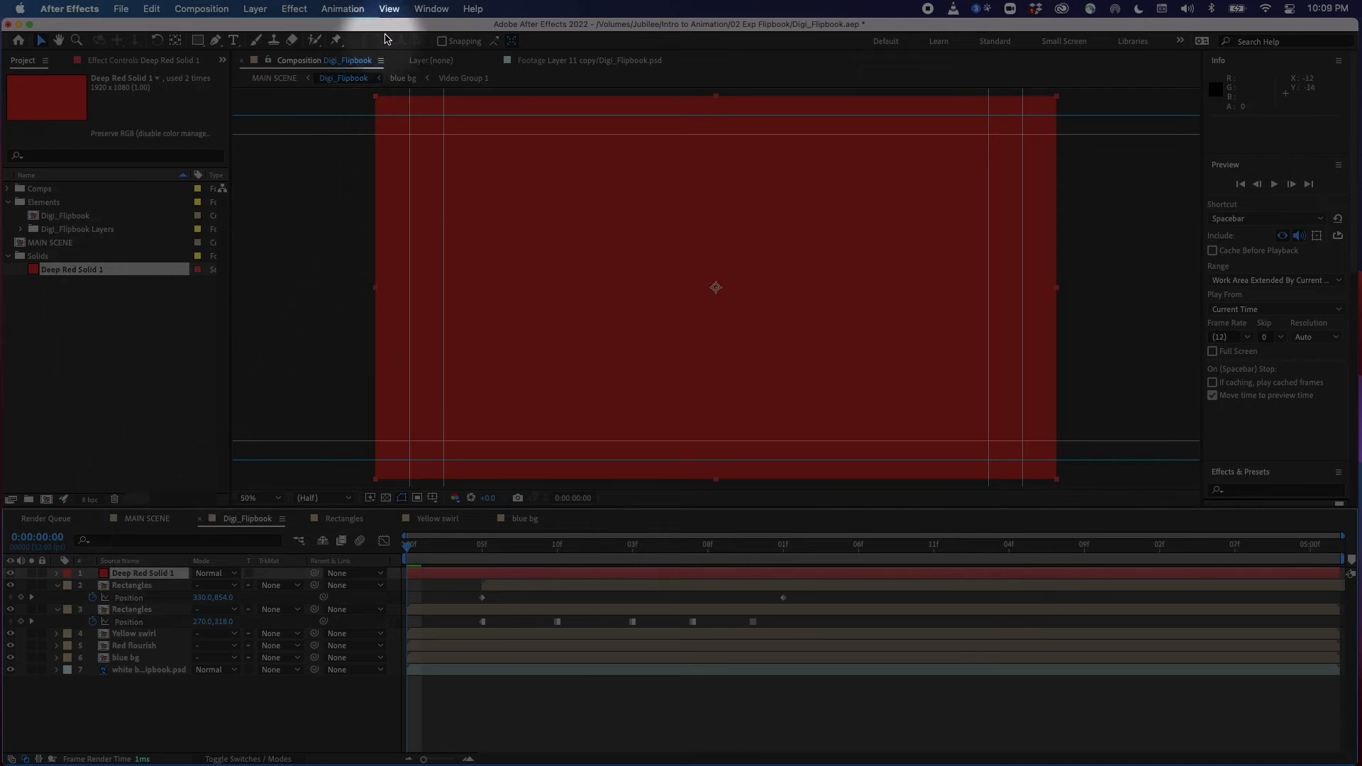
Apply the Fractal Noise effect from Noise & Grain to the deep red solid
{"action": "left_click", "coordinate": [294, 8]}
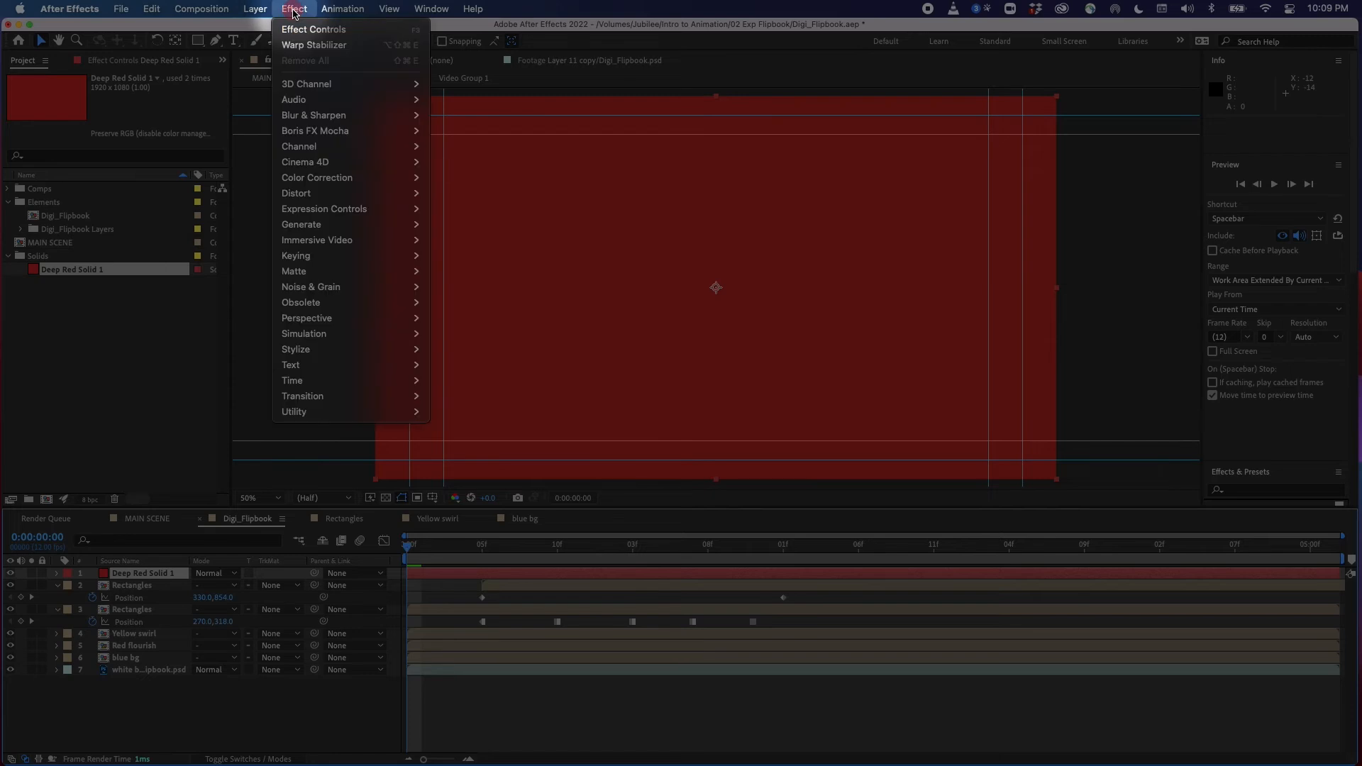
{"action": "mouse_move", "coordinate": [358, 179]}
{"action": "mouse_move", "coordinate": [398, 287]}
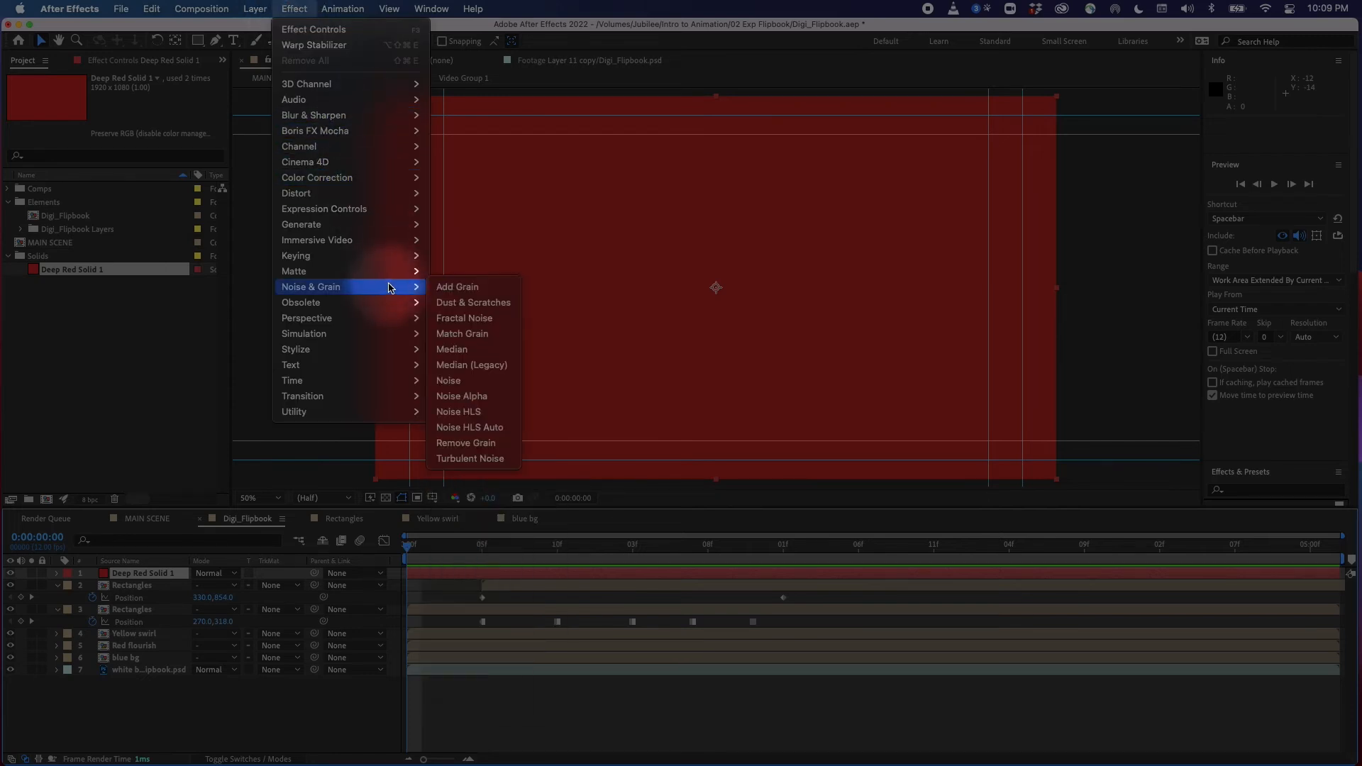
{"action": "left_click", "coordinate": [491, 320]}
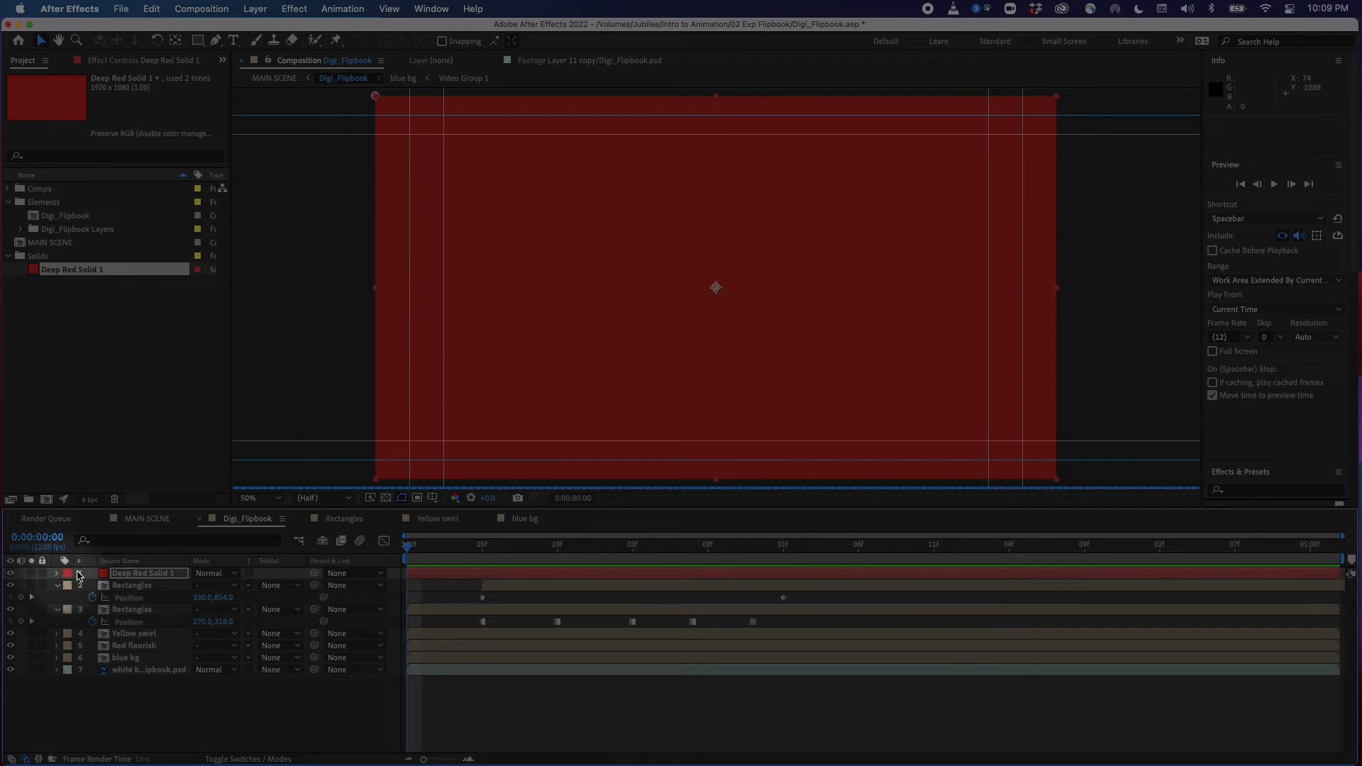
Open the solid's Fractal Noise controls and set its Fractal Type to Smeary
{"action": "left_click", "coordinate": [137, 575]}
{"action": "key", "text": "e"}
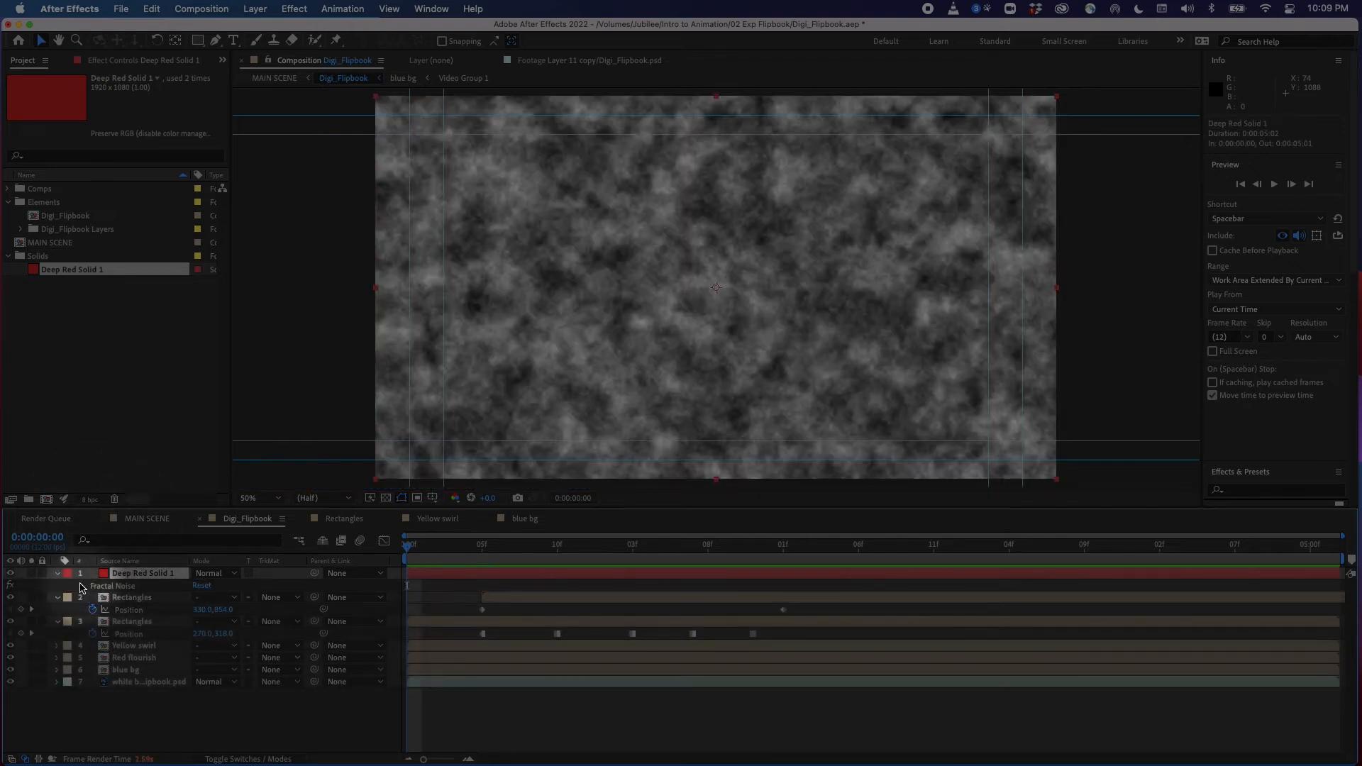
{"action": "left_click", "coordinate": [58, 575]}
{"action": "left_click", "coordinate": [58, 575]}
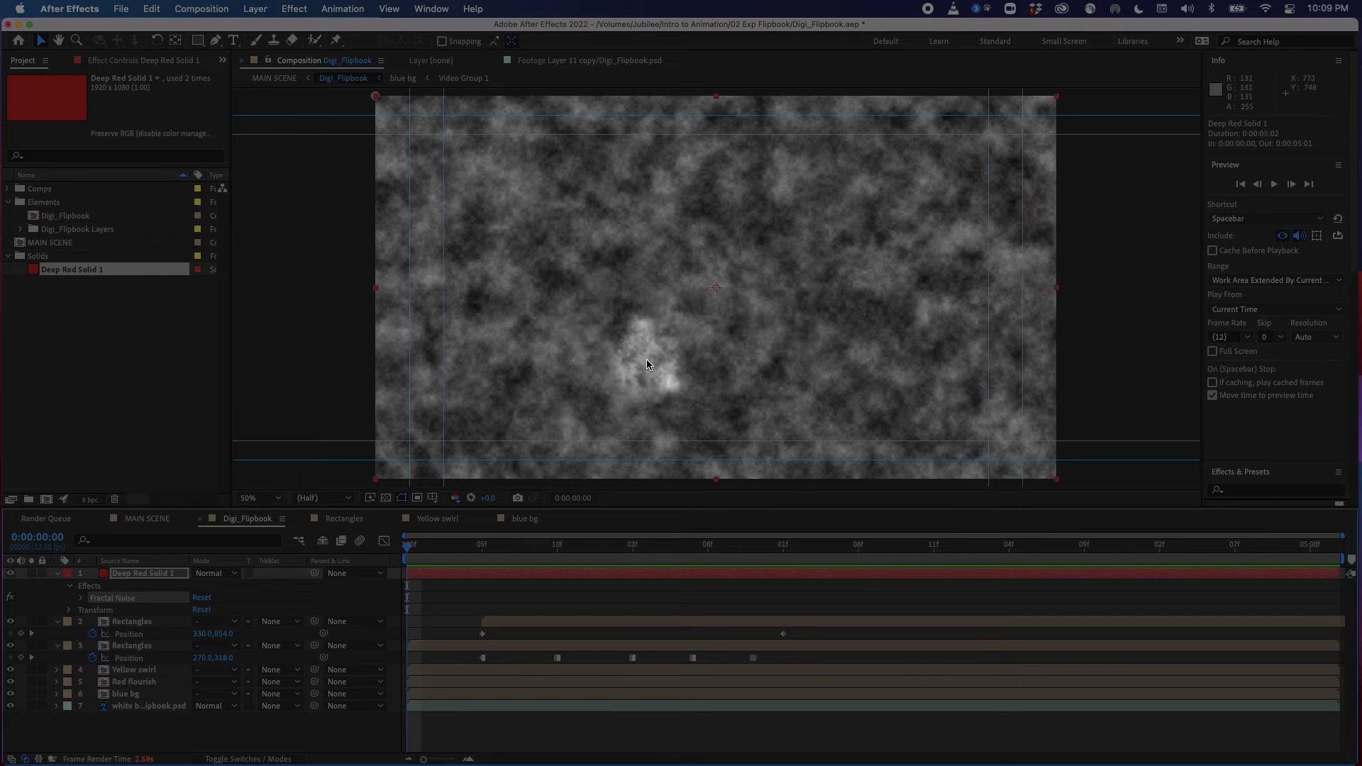
{"action": "left_click", "coordinate": [134, 63]}
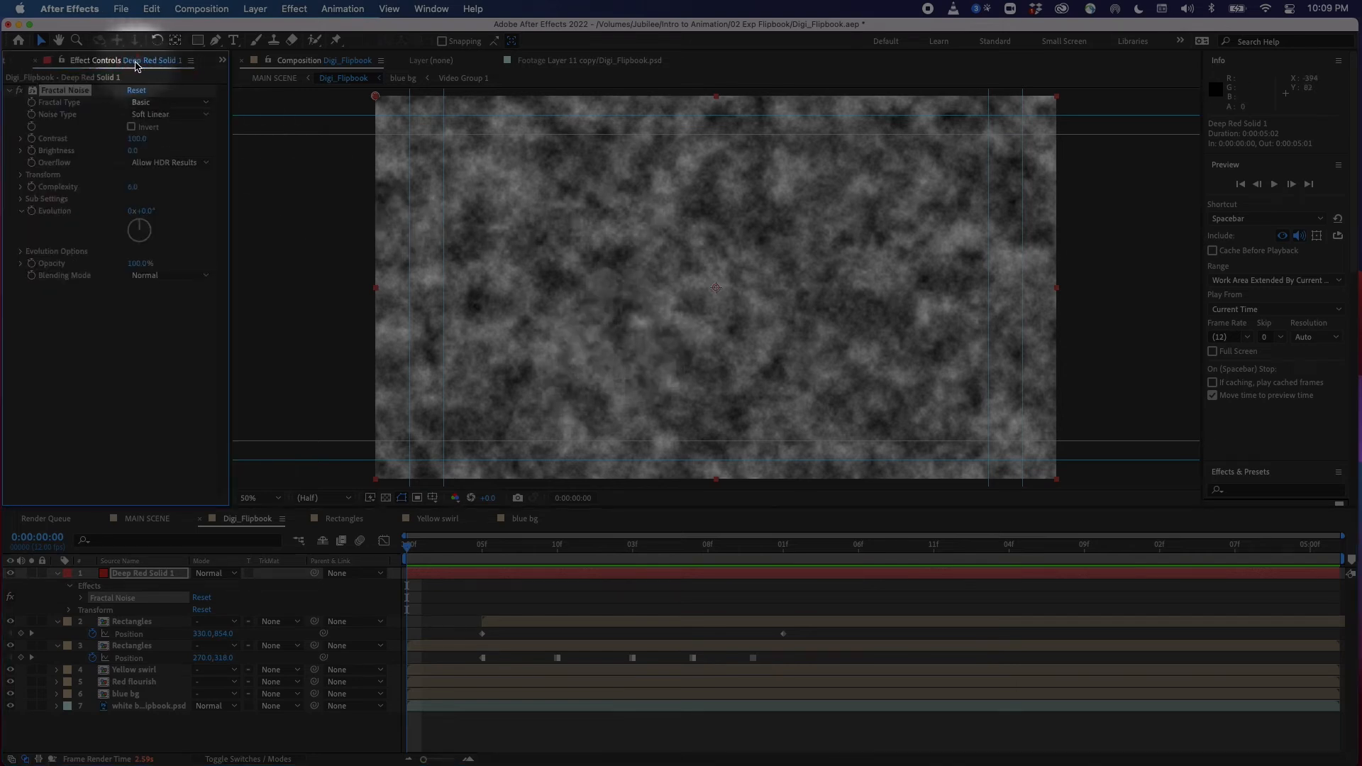
{"action": "left_click", "coordinate": [432, 9]}
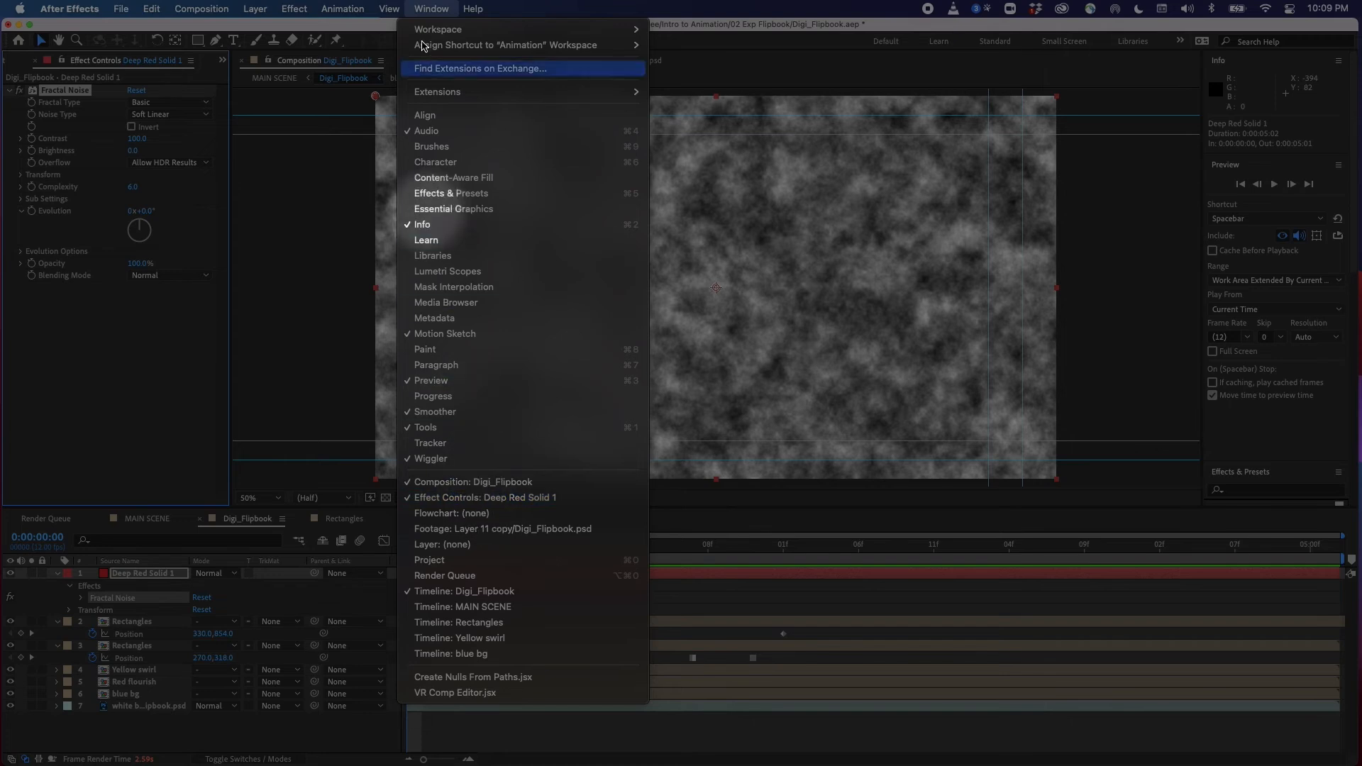
{"action": "left_click", "coordinate": [431, 9]}
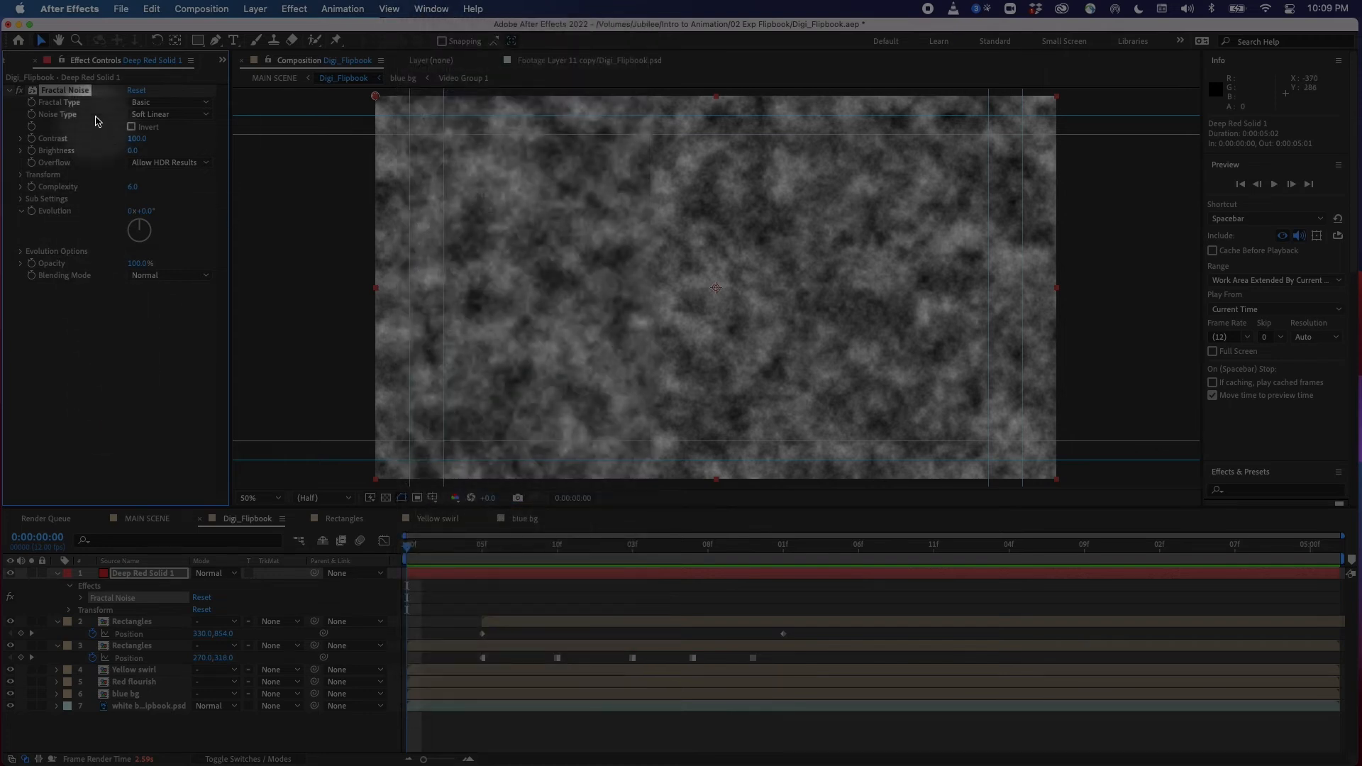
{"action": "left_click", "coordinate": [173, 102]}
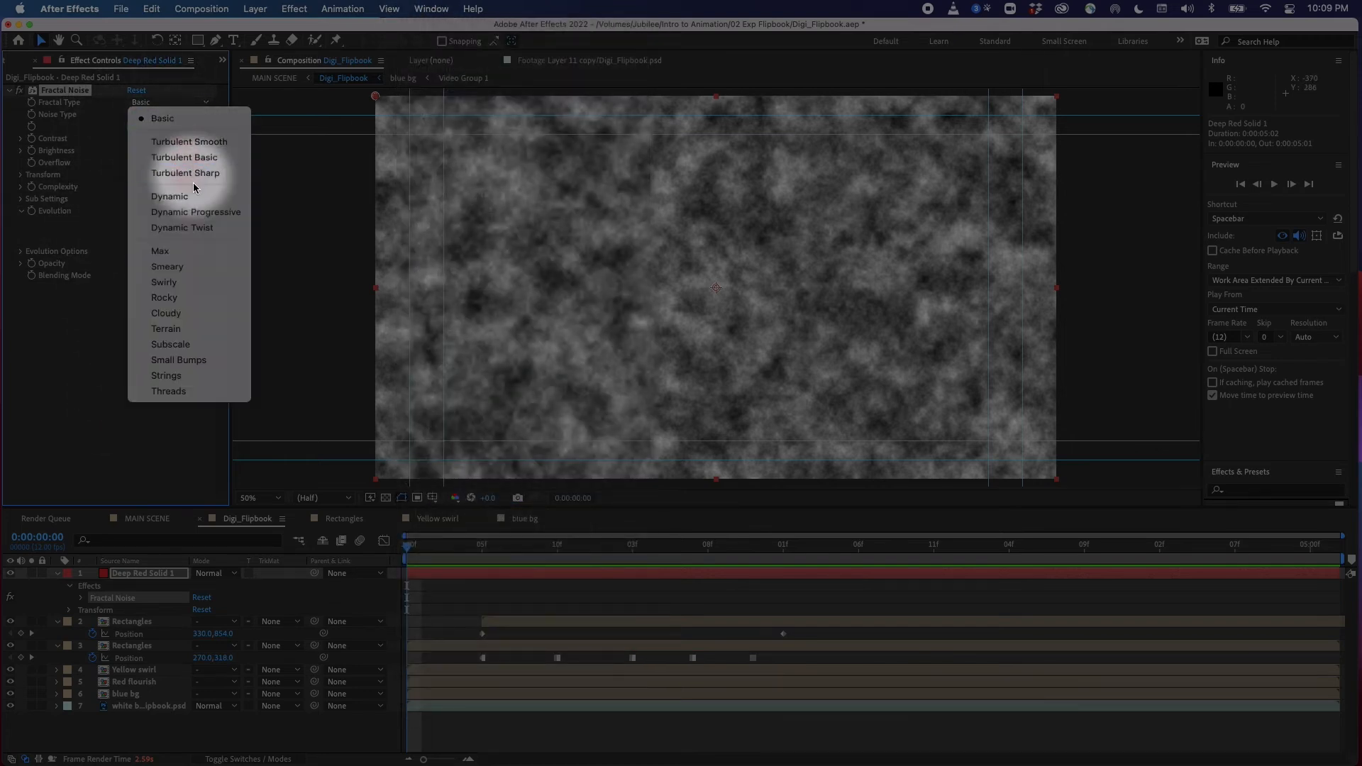
{"action": "left_click", "coordinate": [182, 272]}
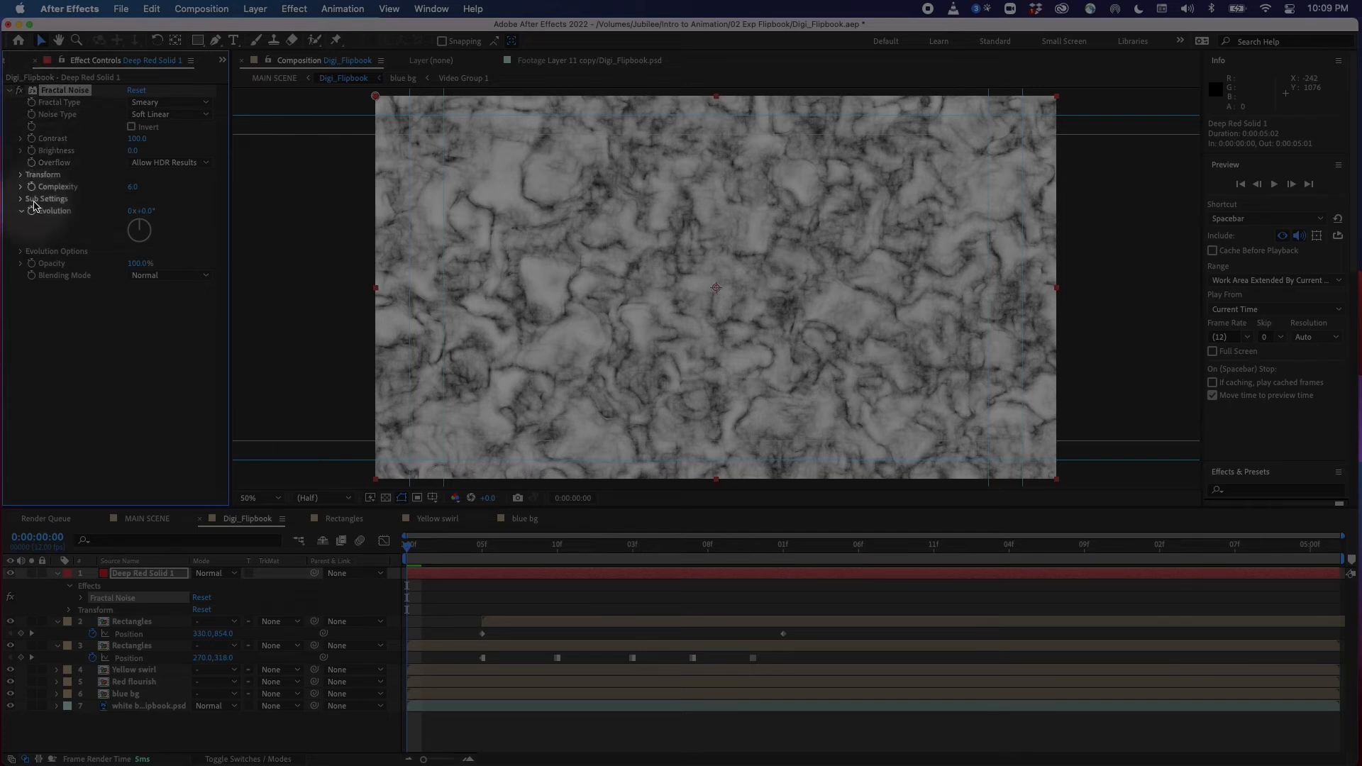
Set the Fractal Noise type to Block, Contrast to 174 and Brightness to -26
{"action": "left_click", "coordinate": [163, 115]}
{"action": "left_click", "coordinate": [178, 137]}
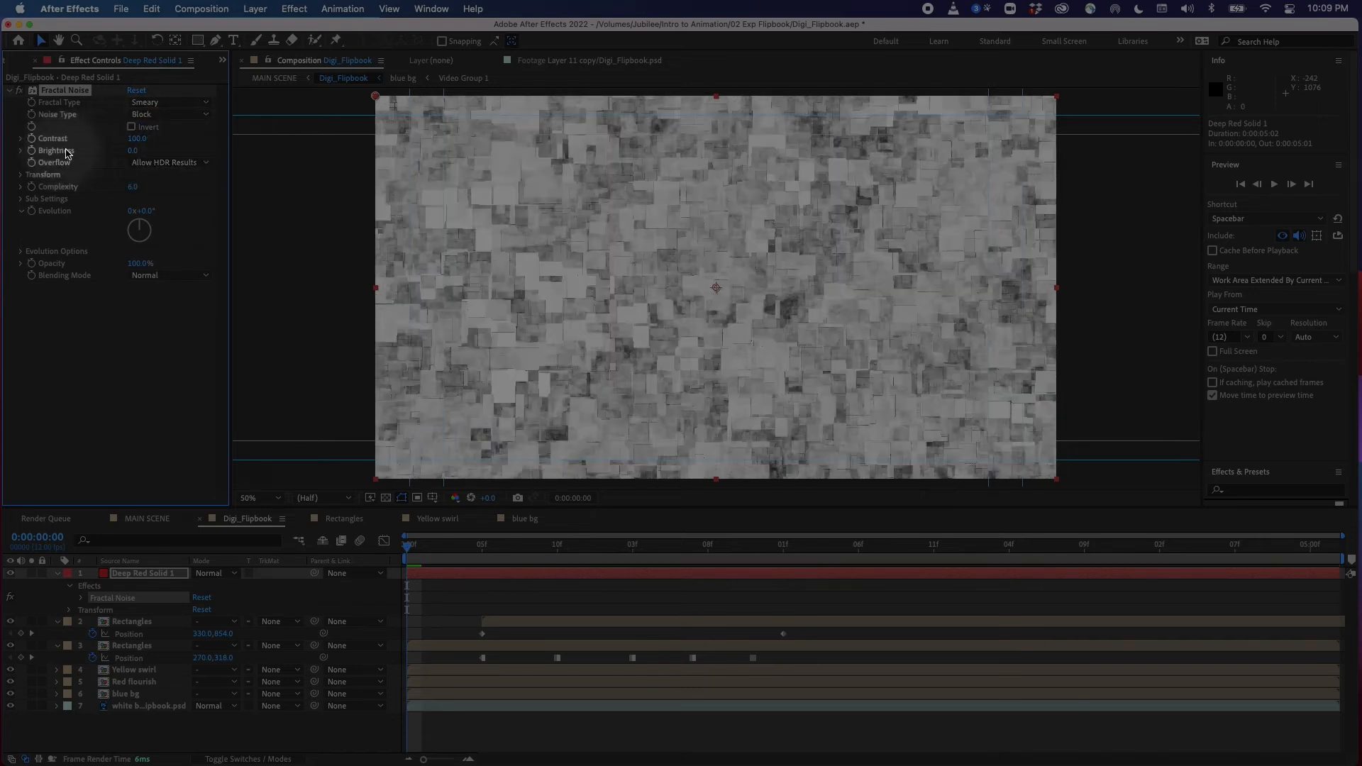
{"action": "left_click_drag", "start_coordinate": [137, 139], "coordinate": [116, 157]}
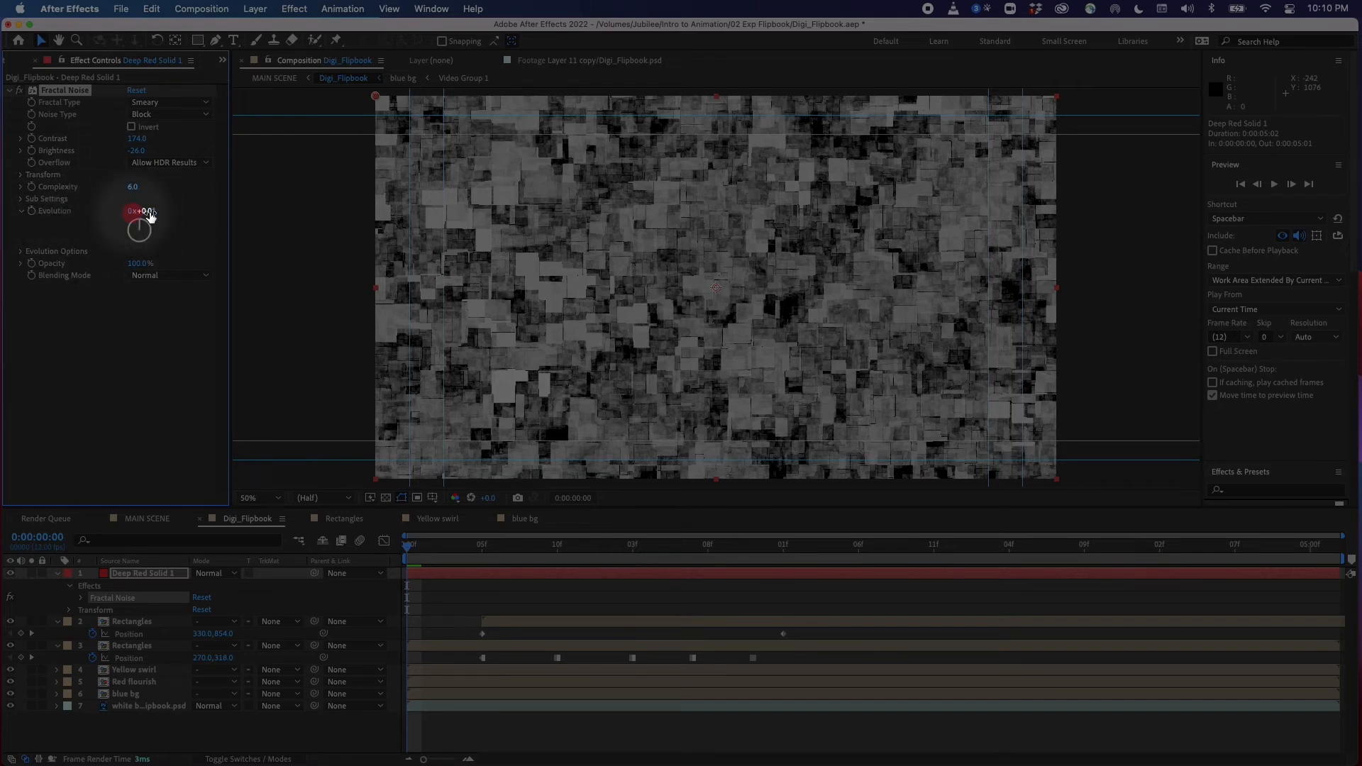
Keyframe Evolution at 0° on the first frame and 0x+244° at the layer's last frame
{"action": "left_click_drag", "start_coordinate": [418, 561], "coordinate": [366, 560]}
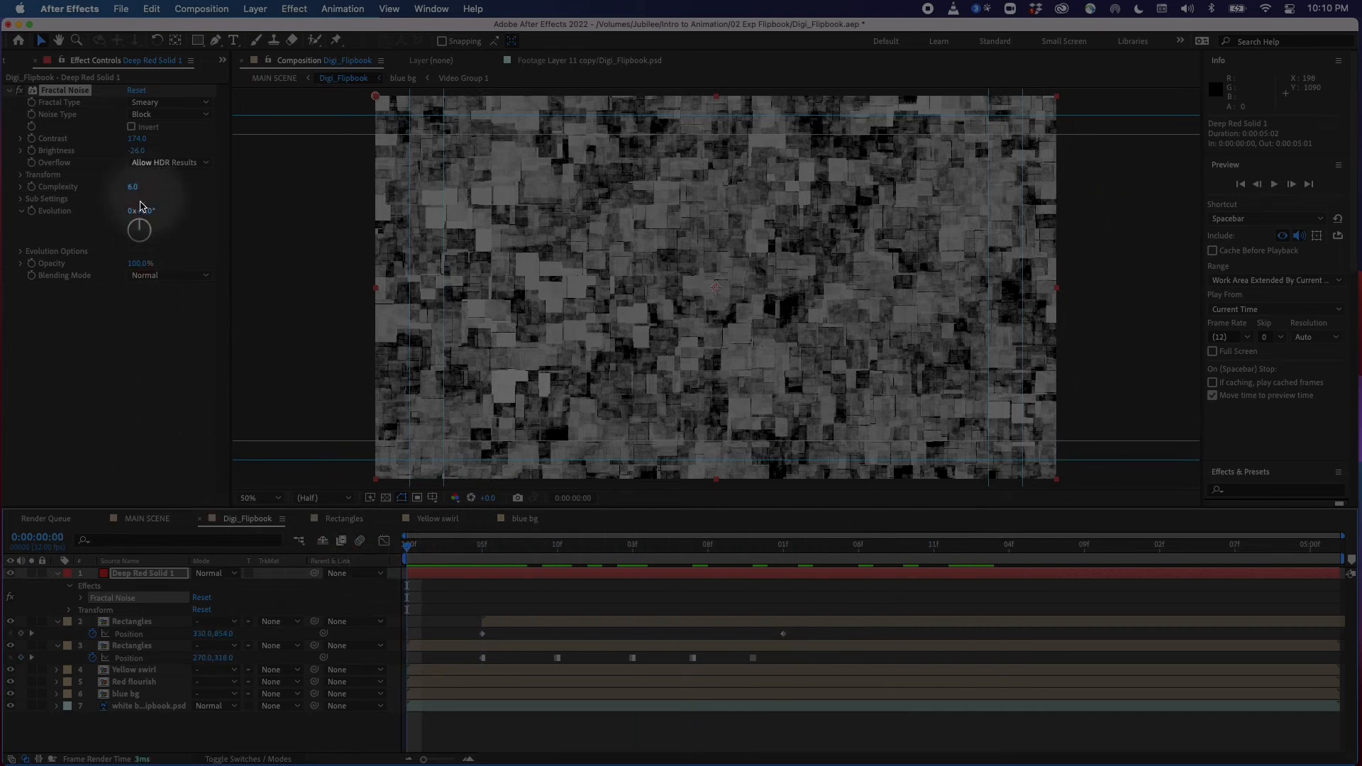
{"action": "left_click", "coordinate": [31, 210]}
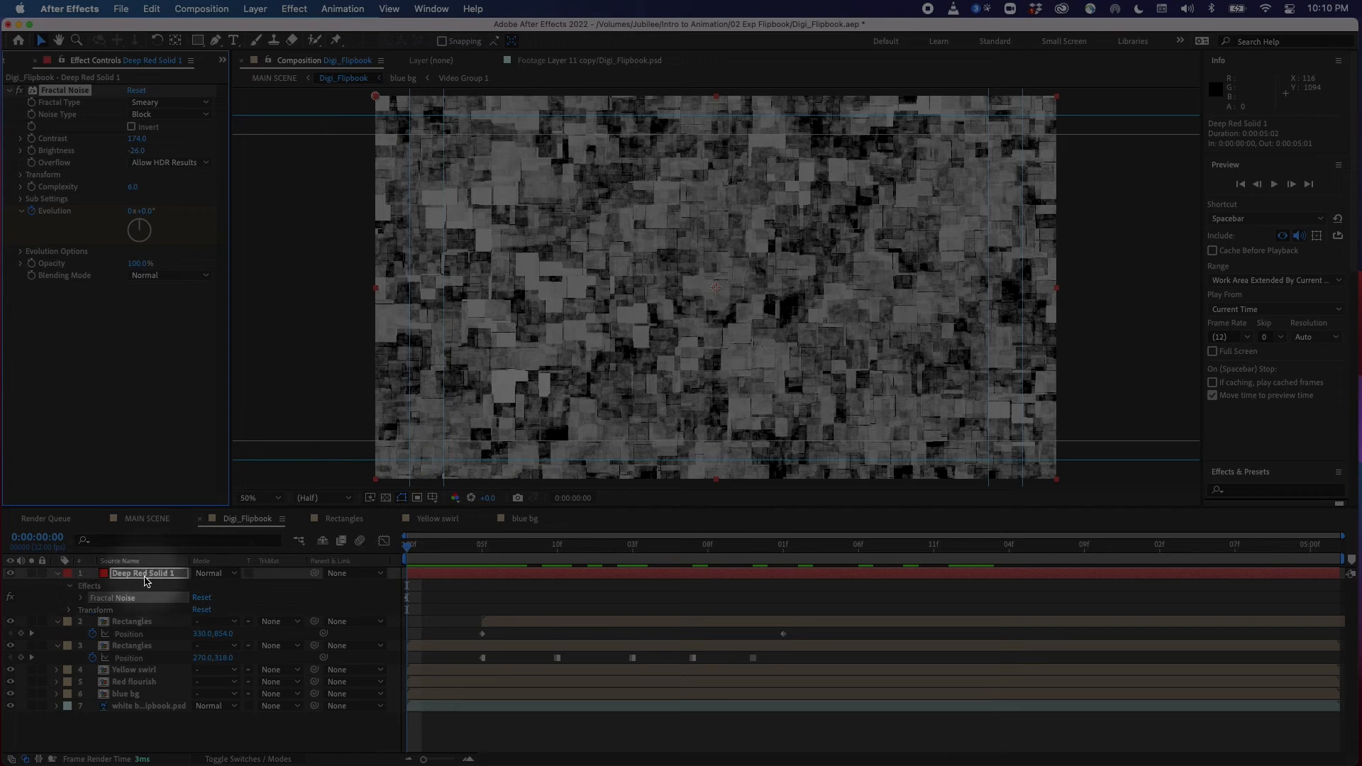
{"action": "left_click", "coordinate": [152, 582]}
{"action": "key", "text": "u"}
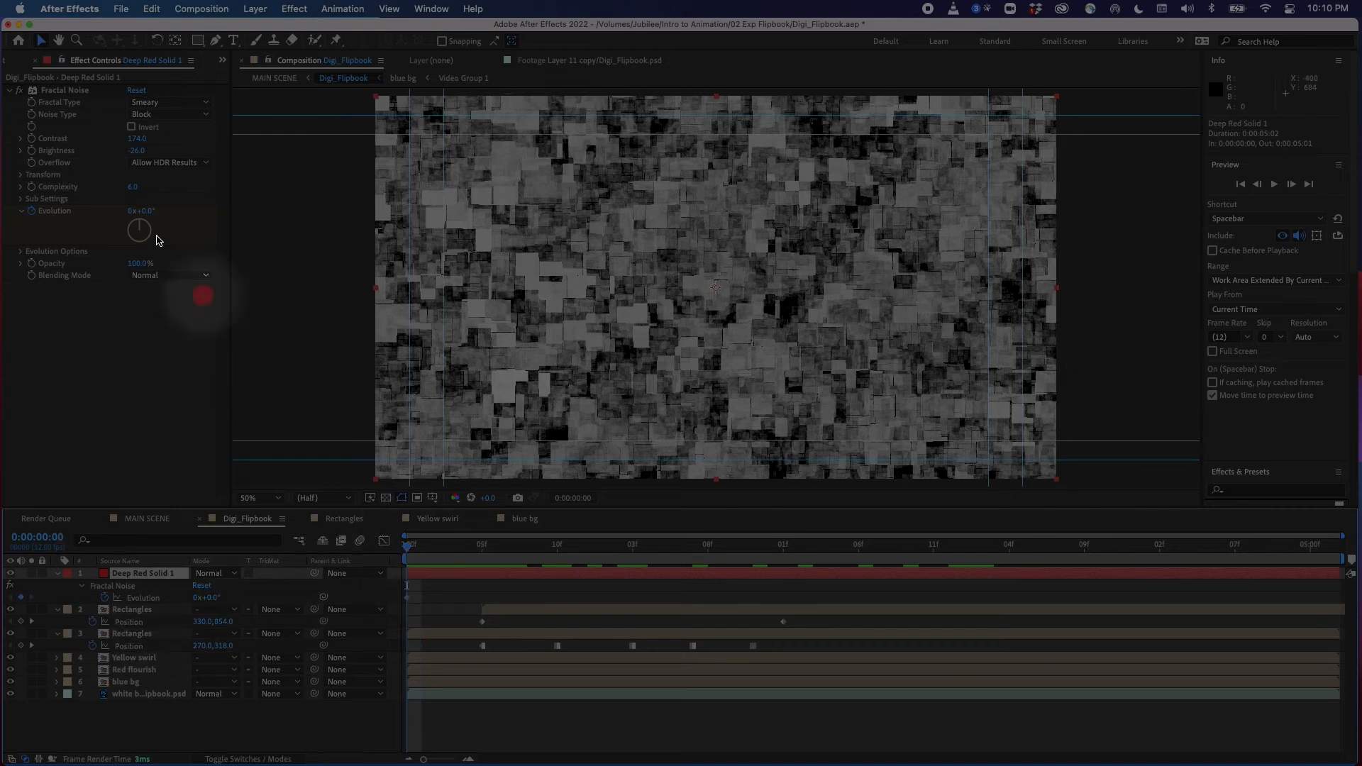
{"action": "left_click_drag", "start_coordinate": [407, 585], "coordinate": [1326, 578]}
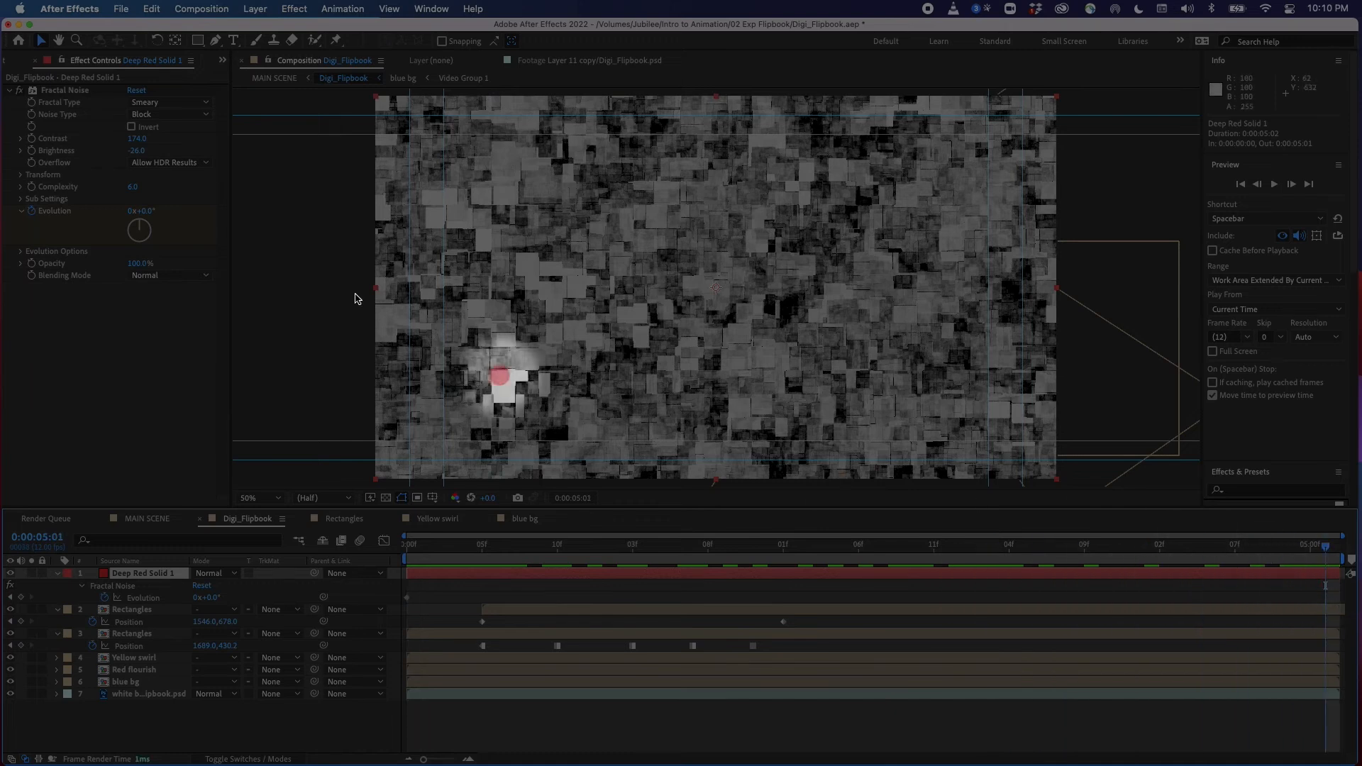
{"action": "left_click_drag", "start_coordinate": [146, 211], "coordinate": [316, 206]}
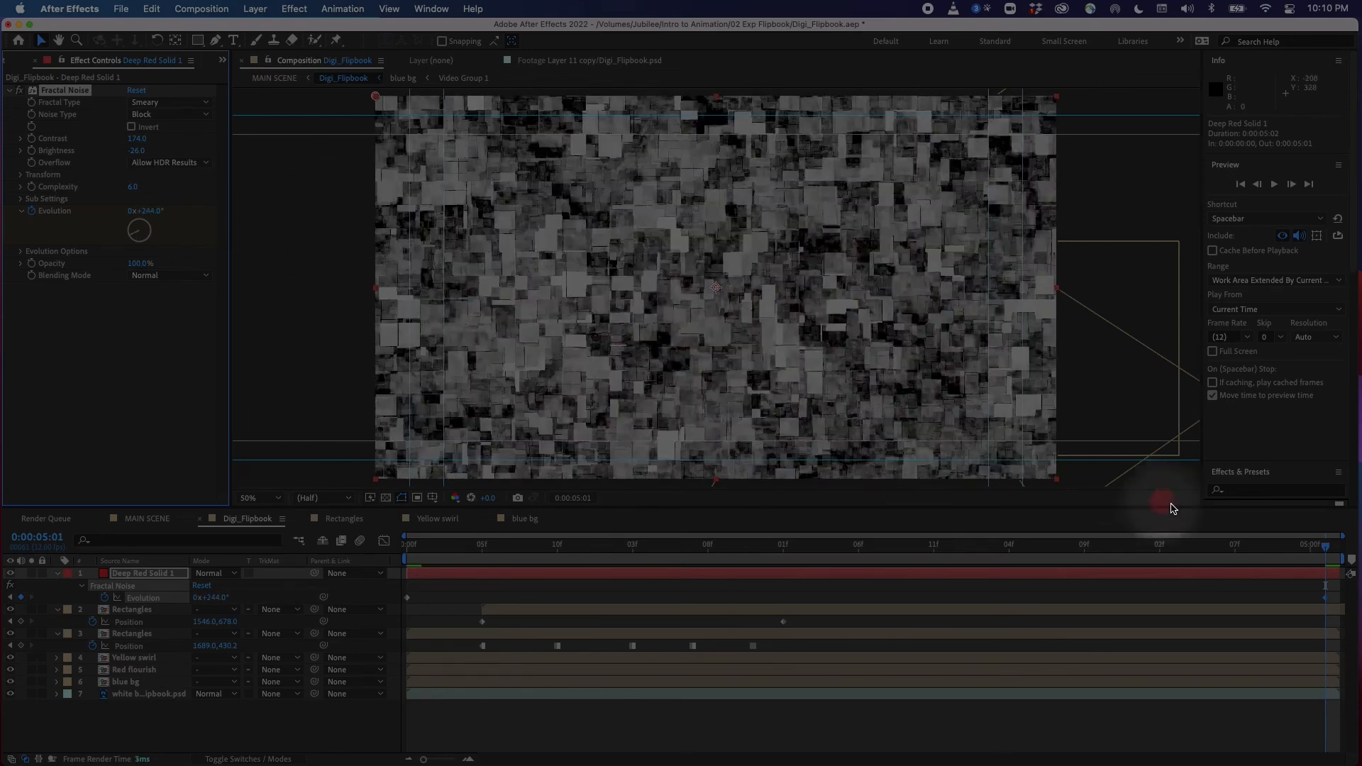
Set the Fractal Noise effect's opacity to 58%
{"action": "left_click_drag", "start_coordinate": [1283, 553], "coordinate": [343, 560]}
{"action": "left_click", "coordinate": [173, 276]}
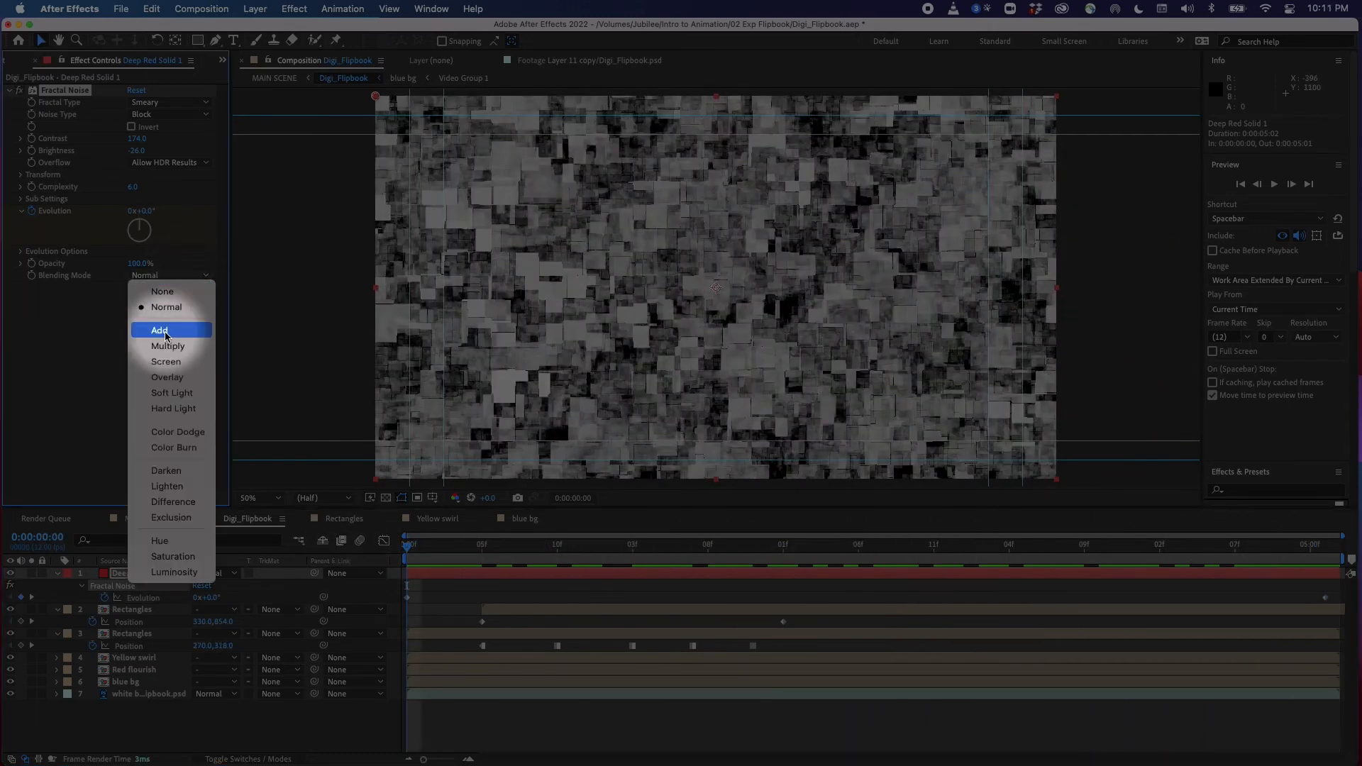
{"action": "left_click", "coordinate": [134, 268]}
{"action": "mouse_move", "coordinate": [134, 267]}
{"action": "left_mouse_down"}
{"action": "mouse_move", "coordinate": [109, 269]}
{"action": "mouse_move", "coordinate": [131, 267]}
{"action": "left_mouse_up"}
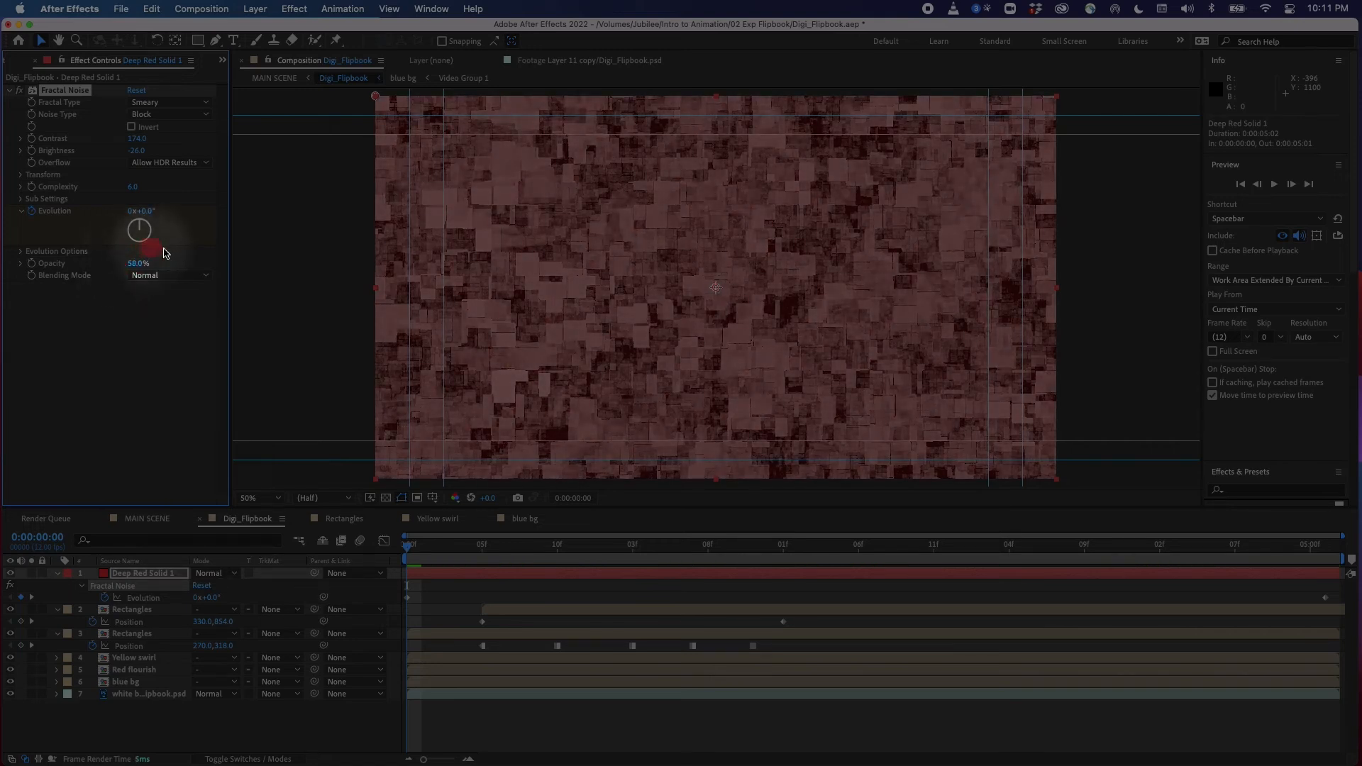
Set the Fractal Noise blending mode to Screen
{"action": "left_click", "coordinate": [176, 281]}
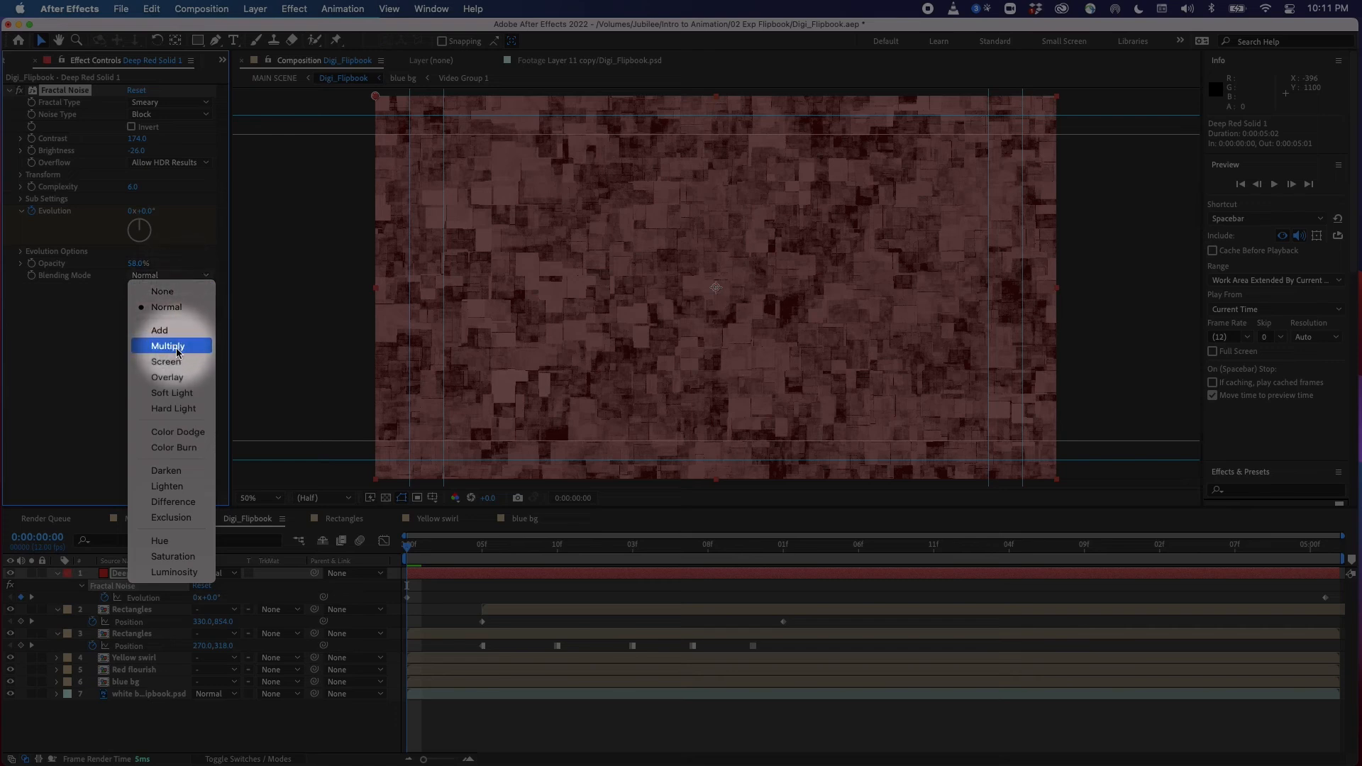
{"action": "left_click", "coordinate": [176, 351]}
{"action": "left_click", "coordinate": [189, 282]}
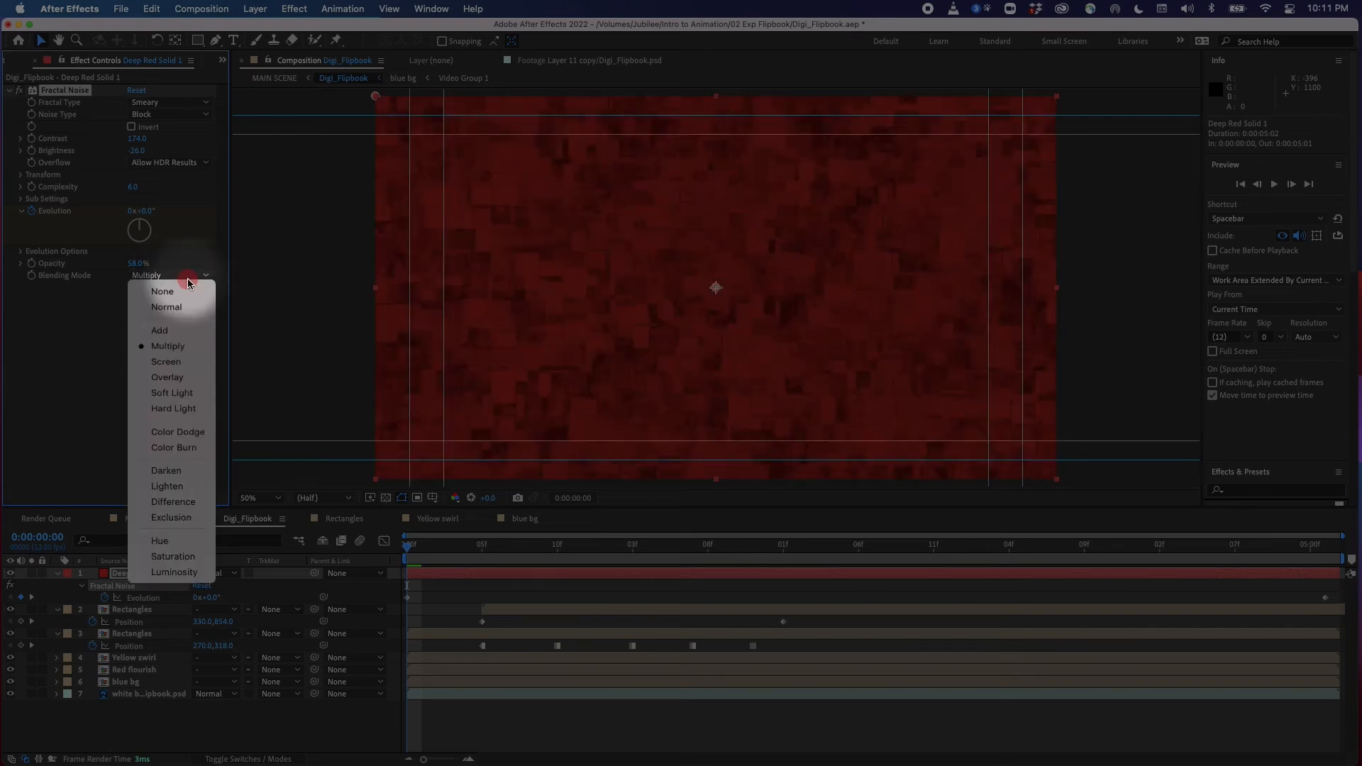
{"action": "left_click", "coordinate": [177, 363]}
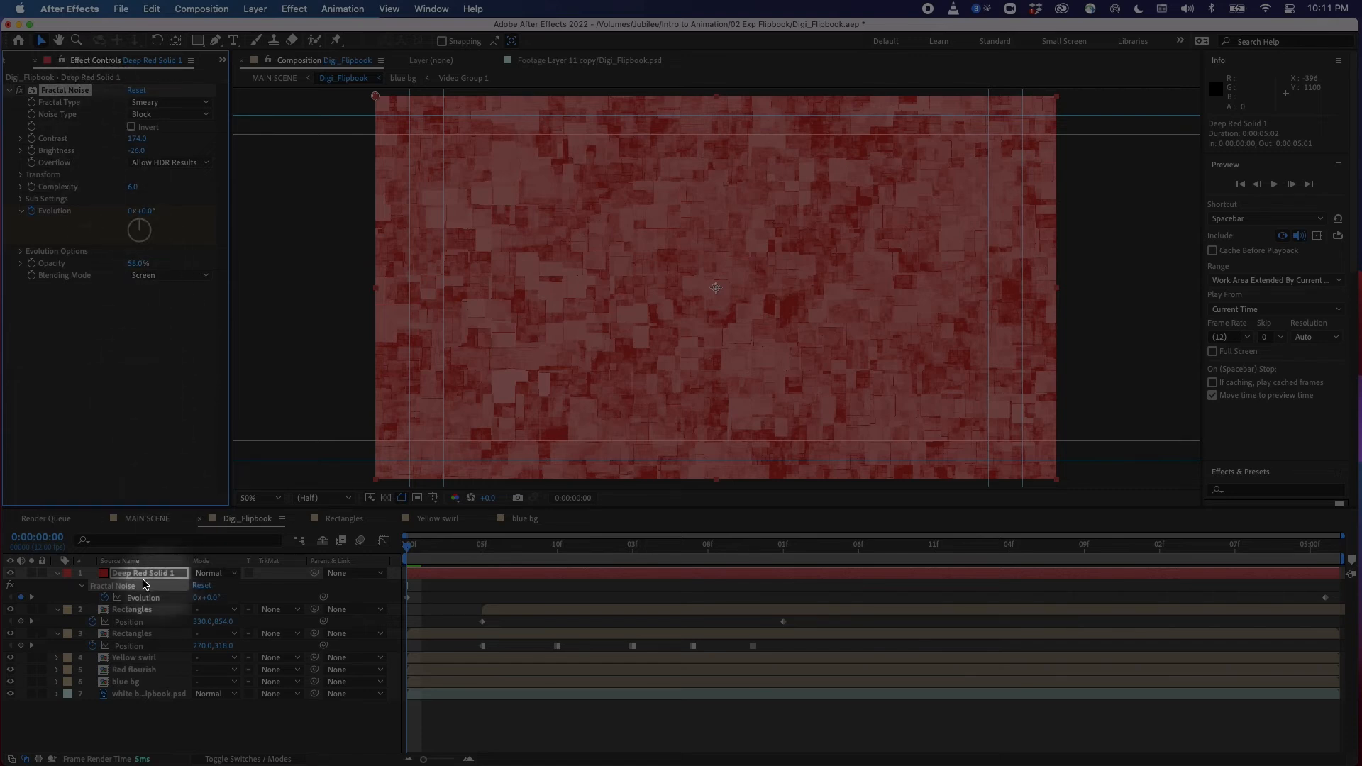
Set the deep red solid's layer blend mode to Lighten
{"action": "left_click_drag", "start_coordinate": [418, 549], "coordinate": [473, 620]}
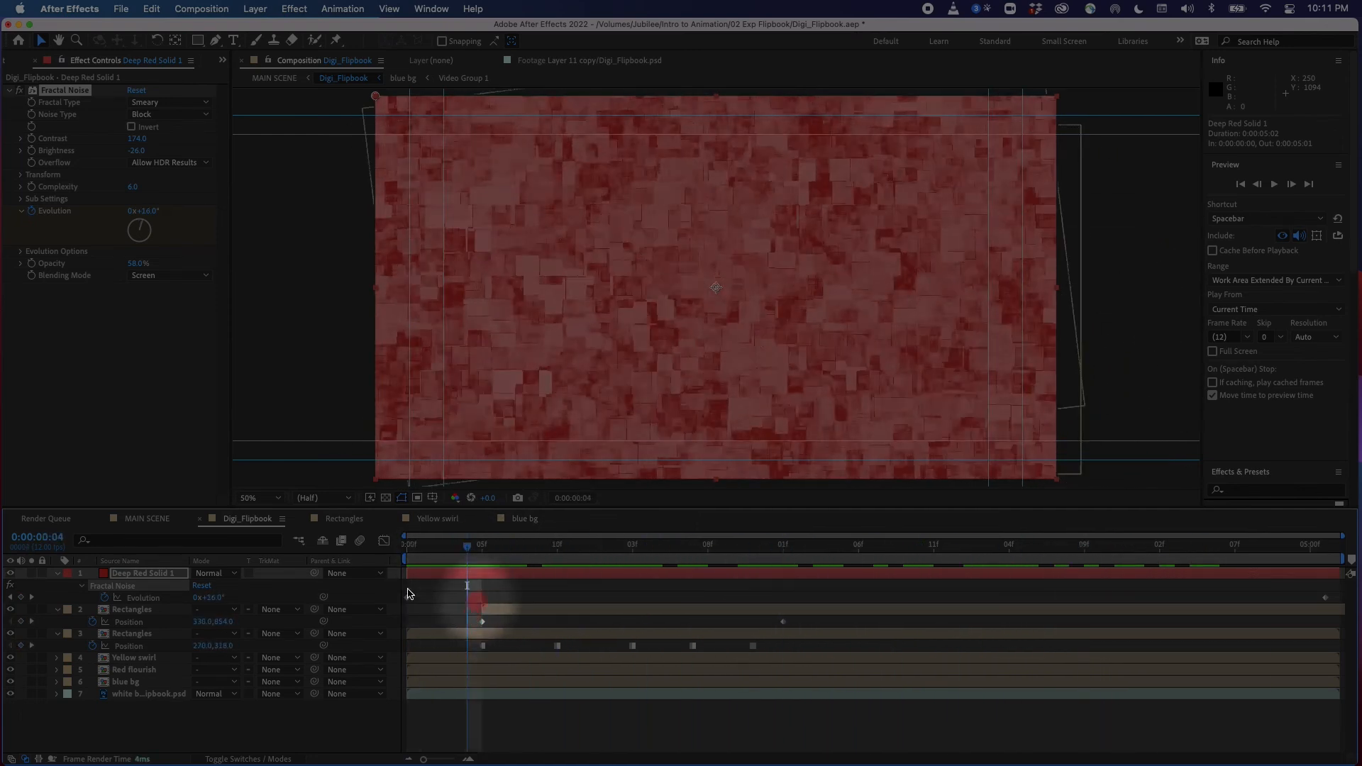
{"action": "left_click", "coordinate": [11, 574]}
{"action": "left_click", "coordinate": [11, 574]}
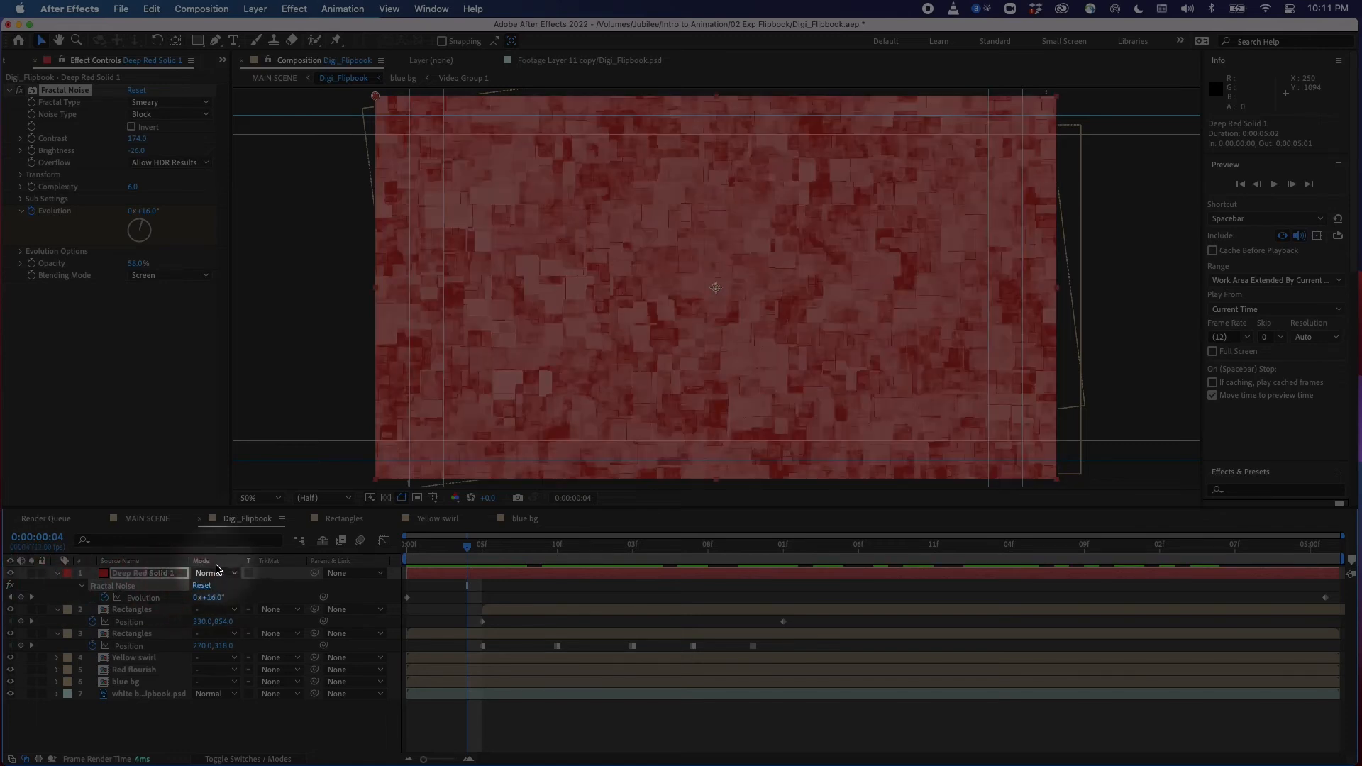
{"action": "left_click", "coordinate": [243, 759]}
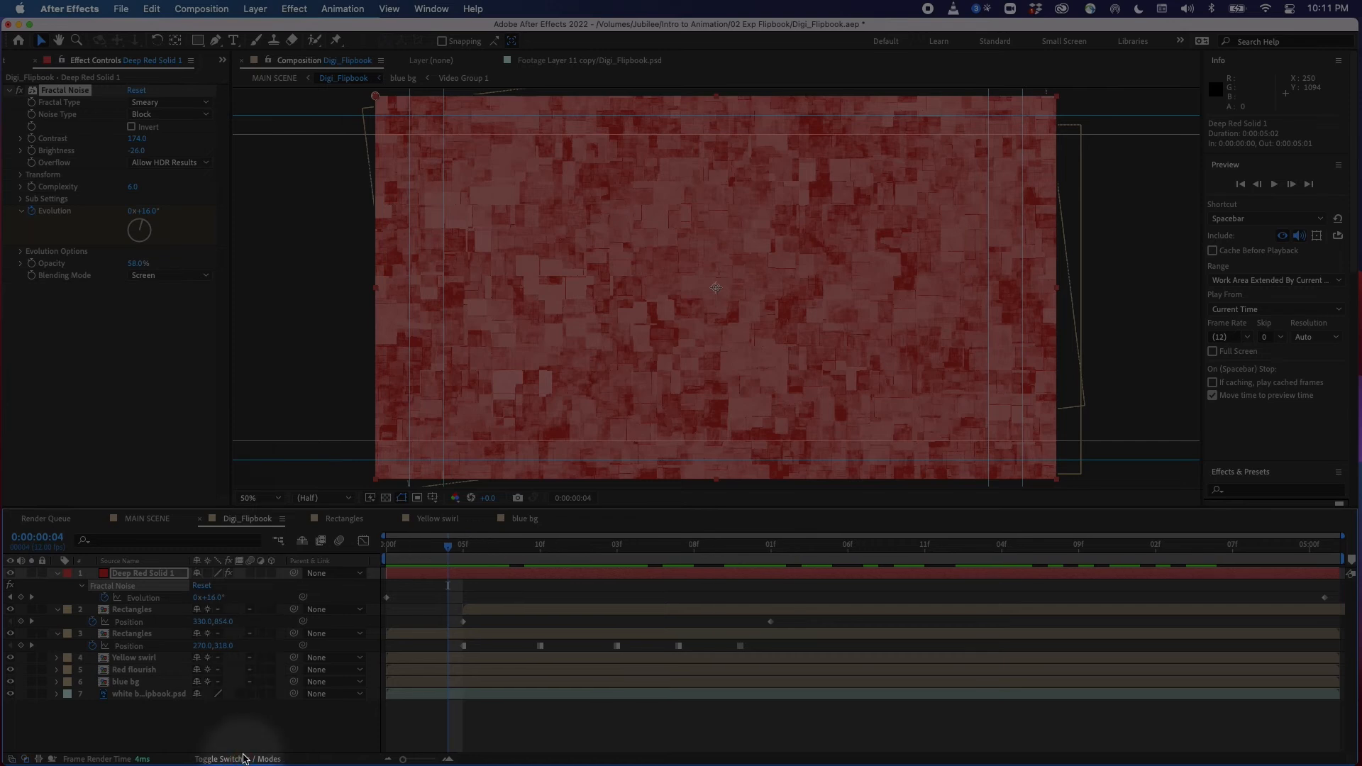
{"action": "left_click", "coordinate": [239, 758]}
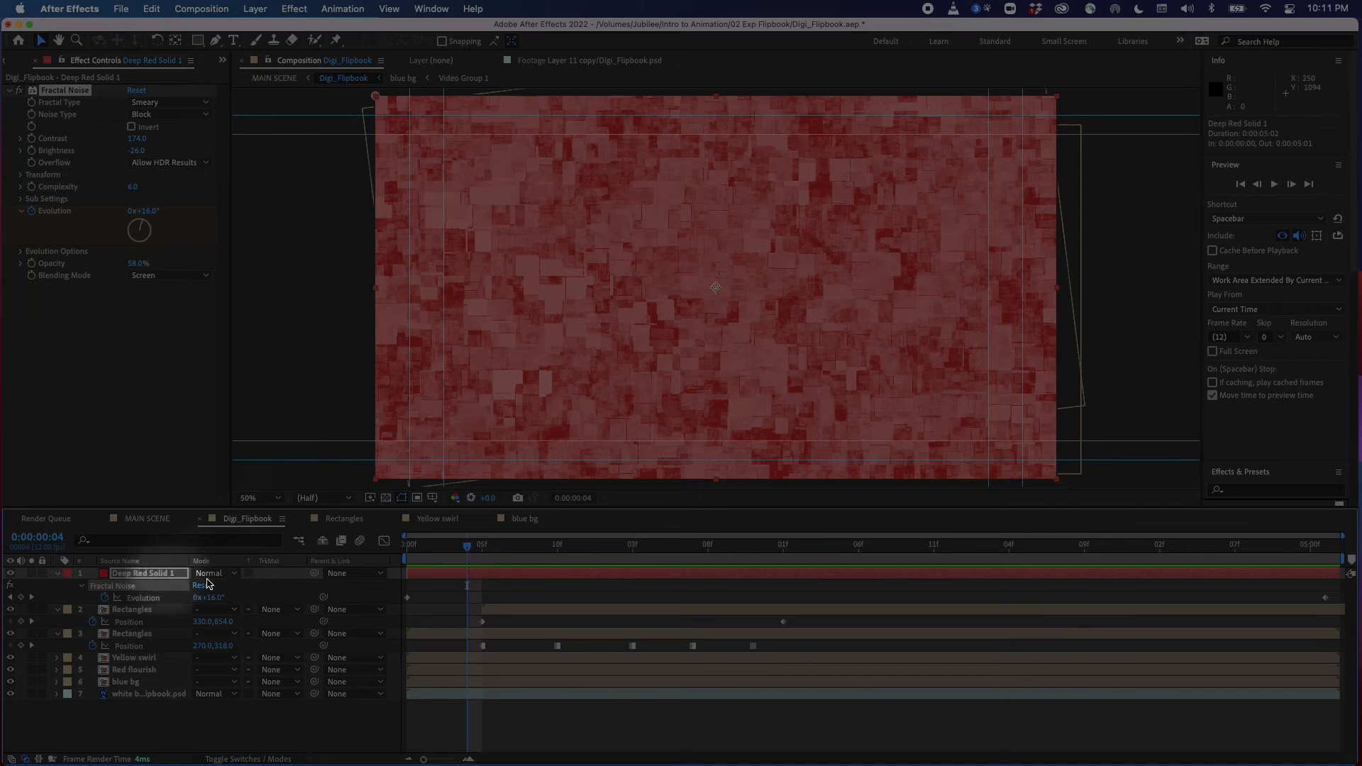
{"action": "left_click", "coordinate": [236, 576]}
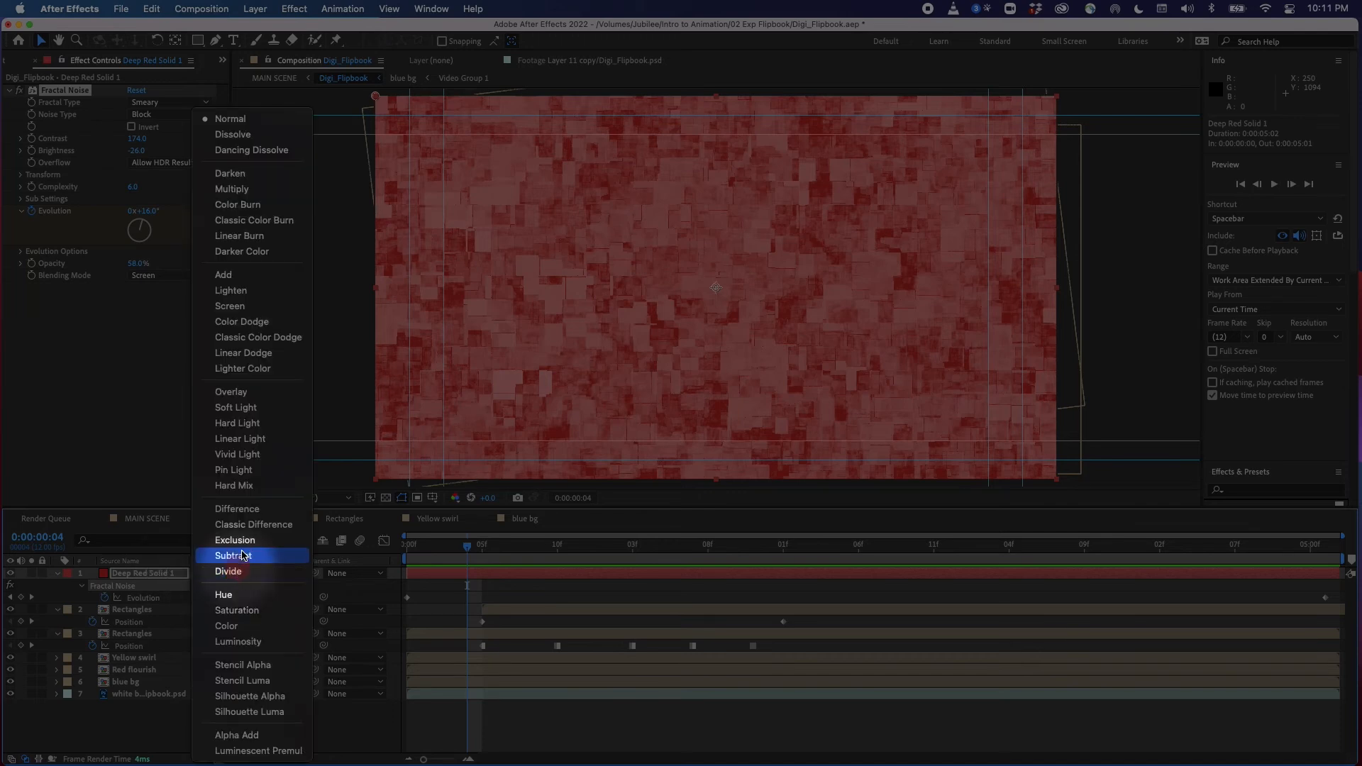
{"action": "left_click", "coordinate": [259, 293]}
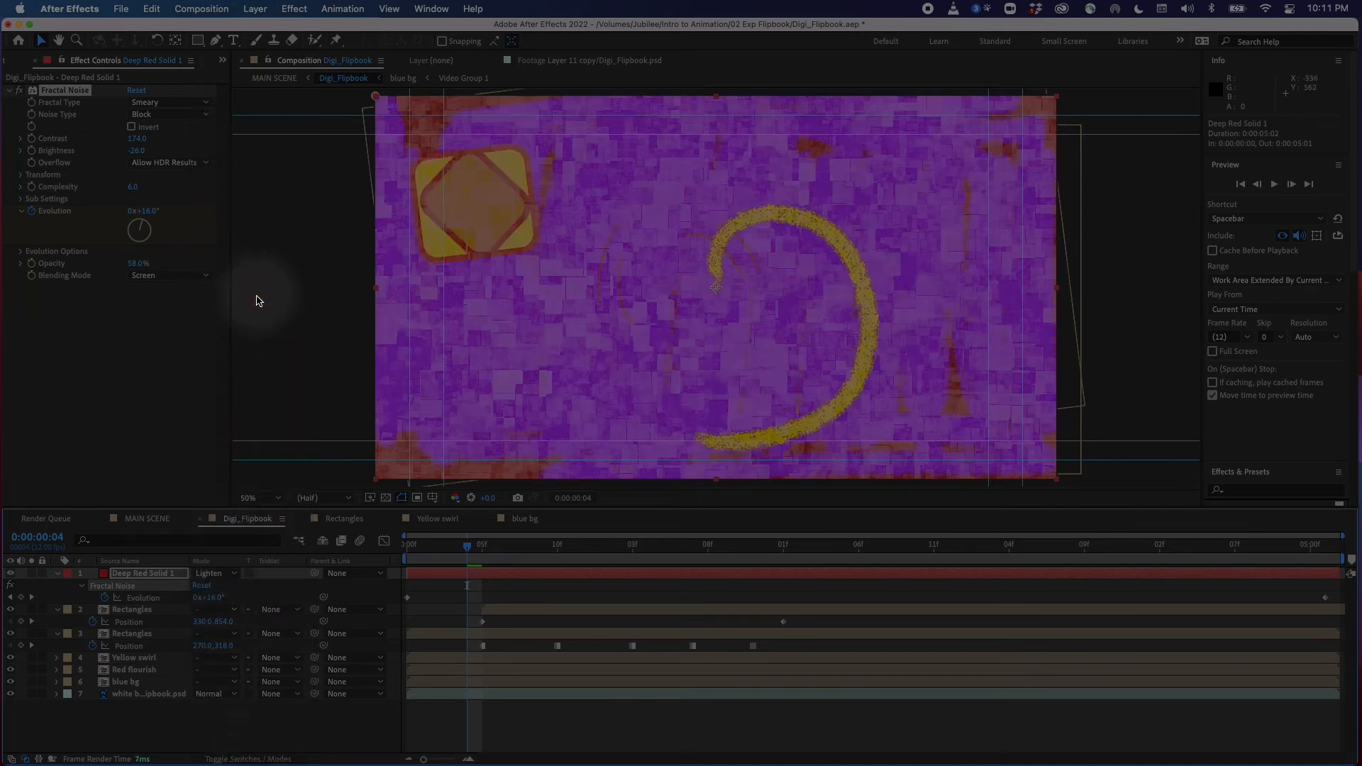
Change the deep red solid's layer blend mode to Exclusion and scrub through the result
{"action": "left_click_drag", "start_coordinate": [503, 547], "coordinate": [542, 586]}
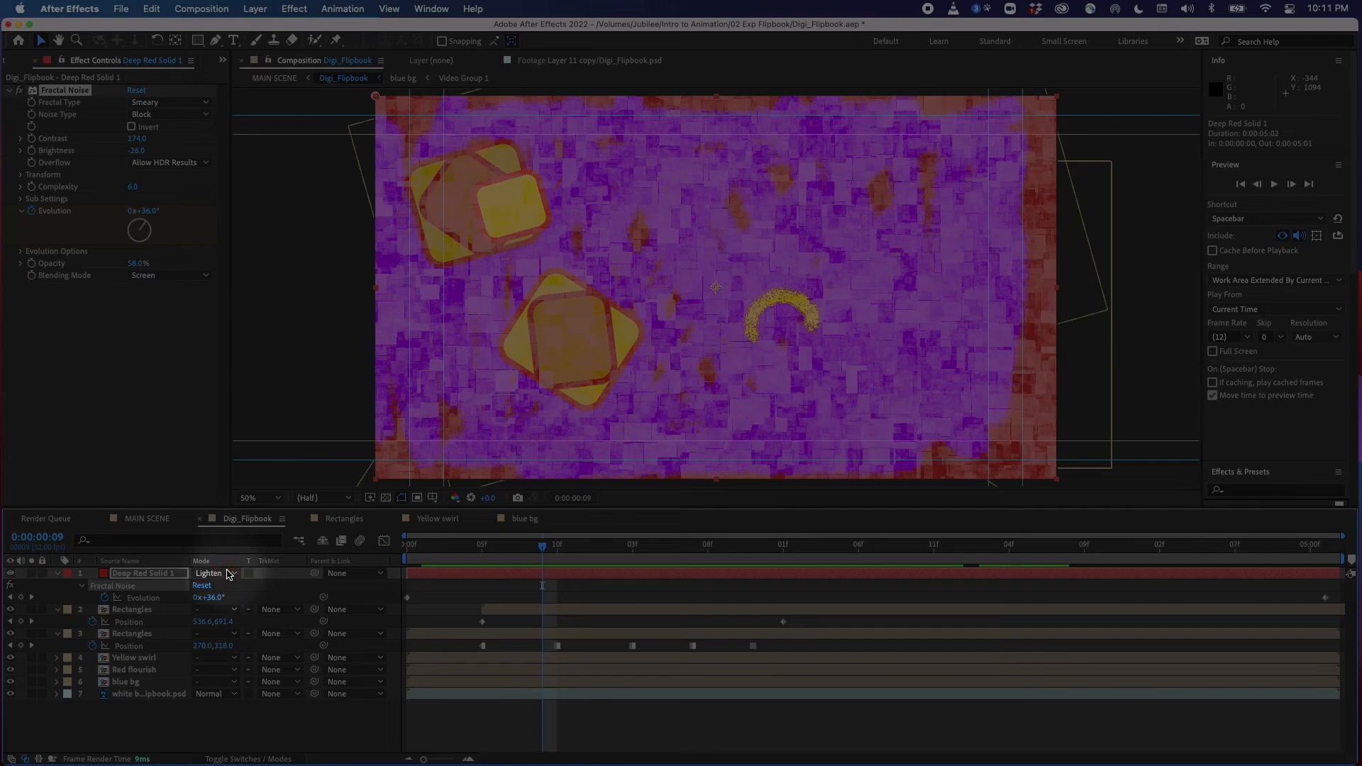
{"action": "left_click", "coordinate": [229, 573]}
{"action": "left_click", "coordinate": [235, 540]}
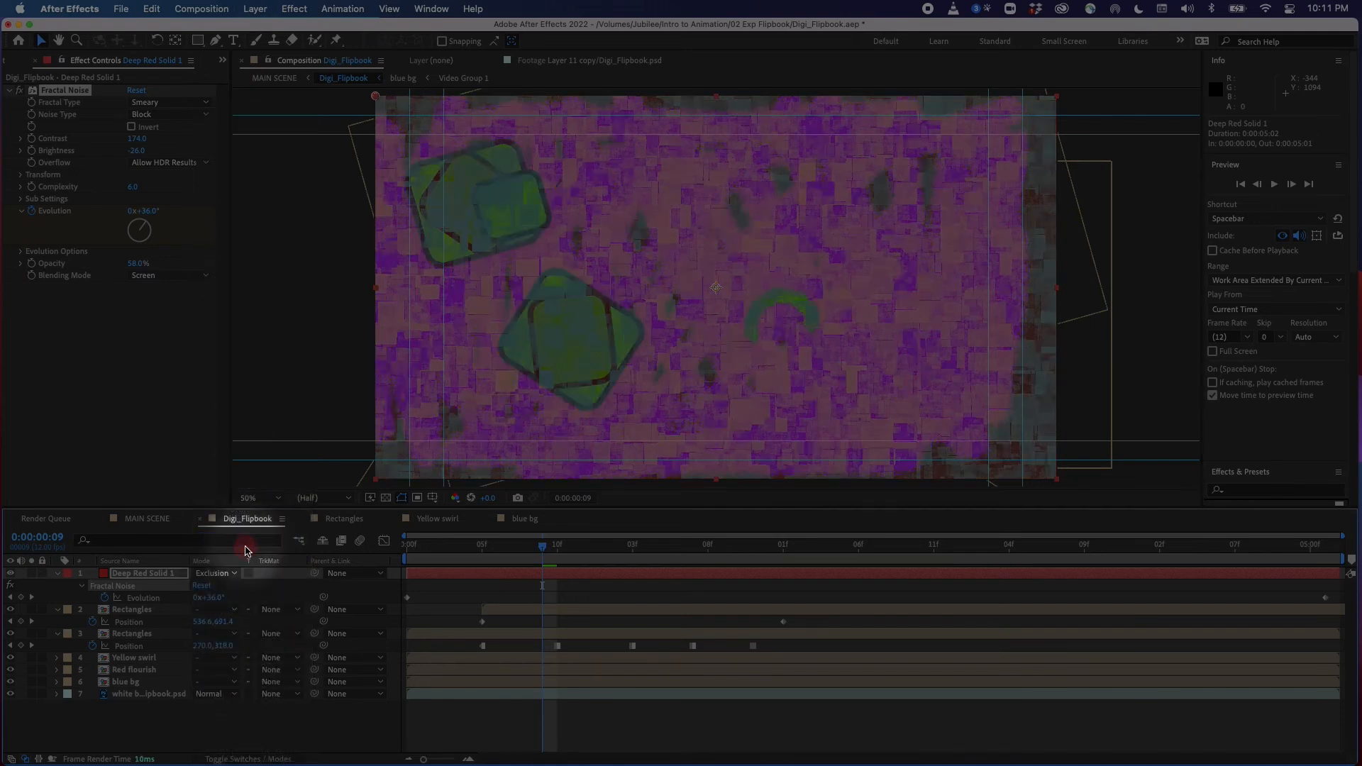
{"action": "left_click_drag", "start_coordinate": [404, 547], "coordinate": [676, 559]}
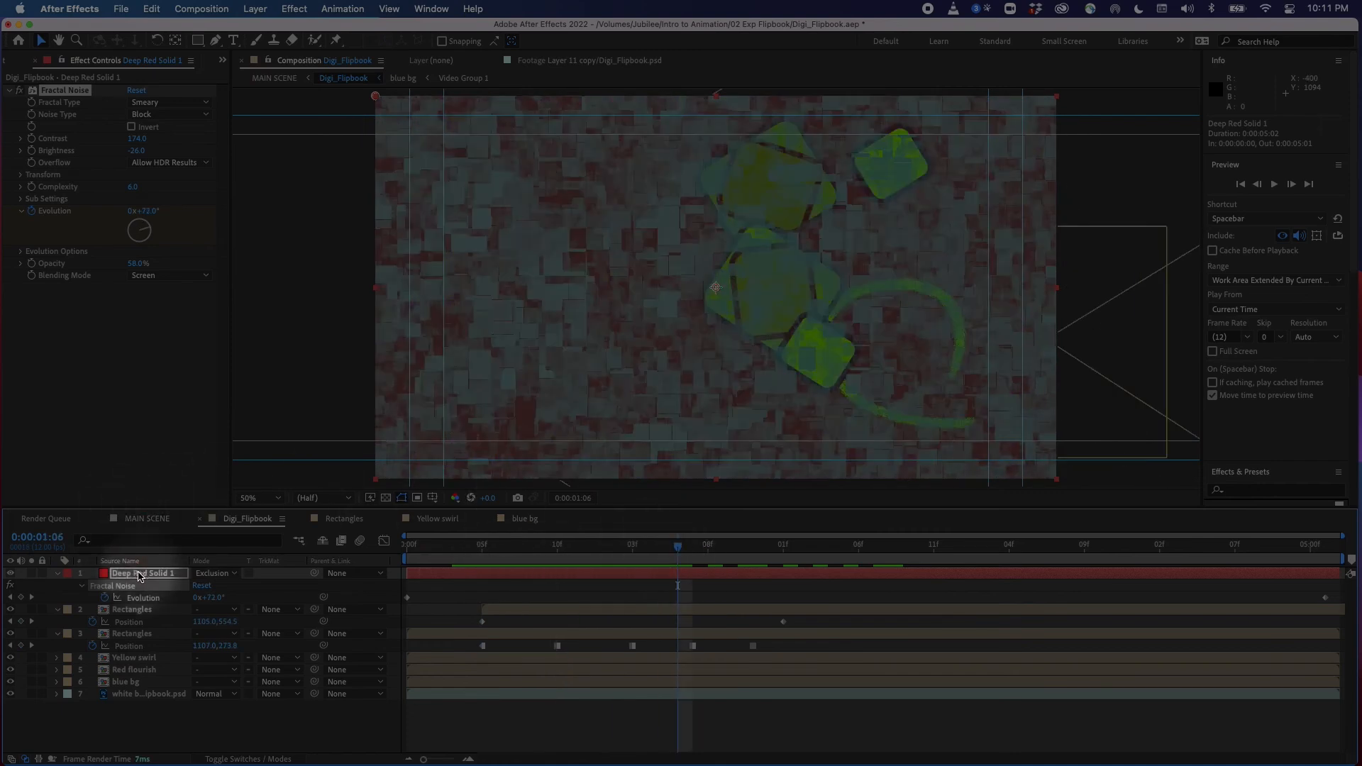
Move the Deep Red Solid 1 layer down below both Rectangles layers in the Digi_Flipbook stack
{"action": "left_click_drag", "start_coordinate": [144, 585], "coordinate": [140, 643]}
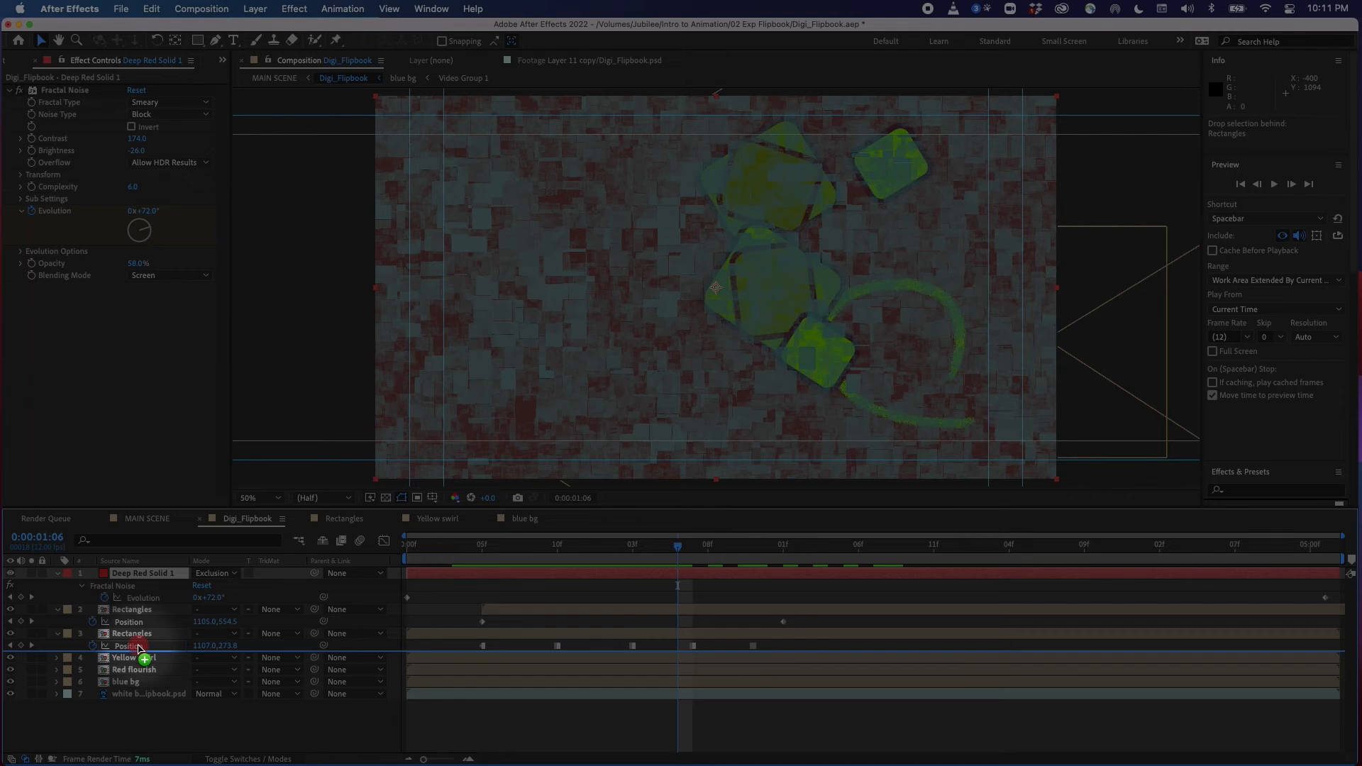
{"action": "left_click_drag", "start_coordinate": [140, 647], "coordinate": [146, 654]}
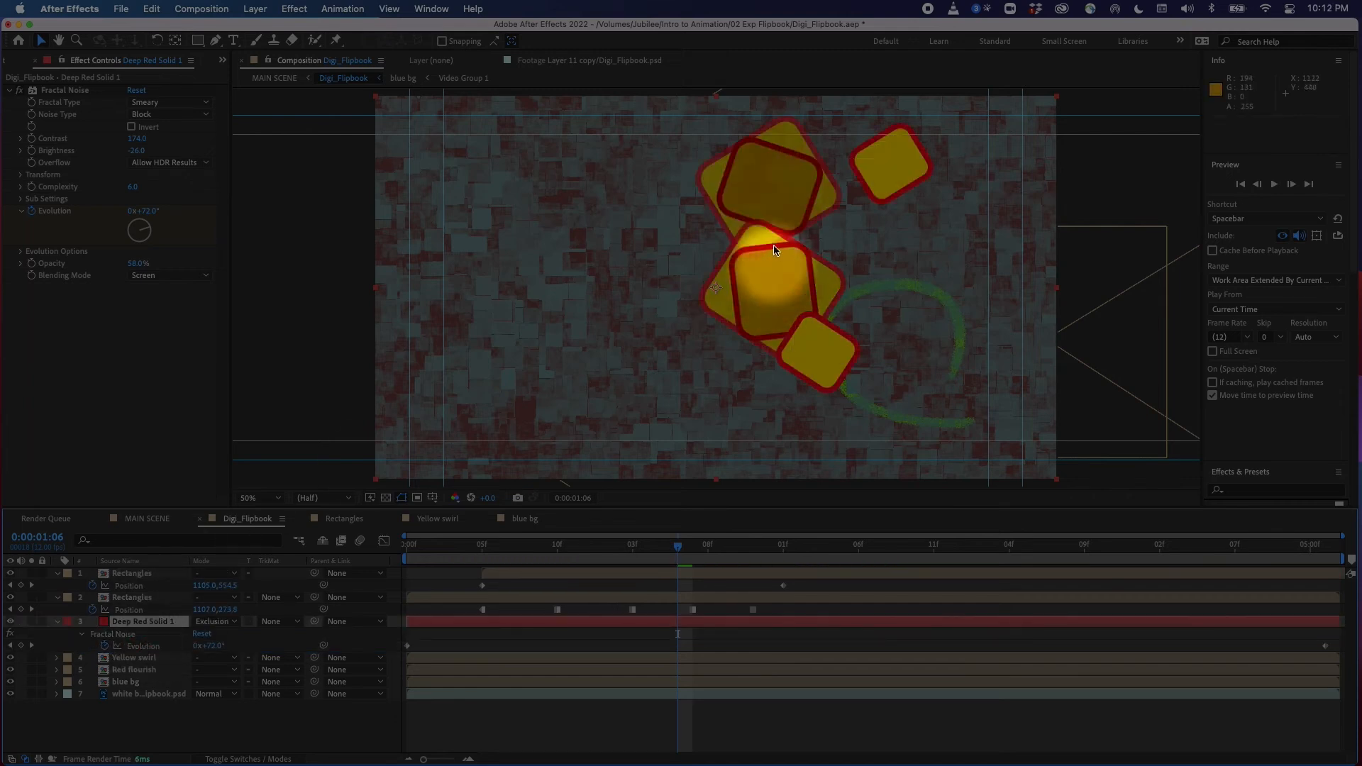
Set the Fractal Noise noise type to Linear and the fractal type to Turbulent Smooth
{"action": "left_click_drag", "start_coordinate": [657, 552], "coordinate": [496, 604]}
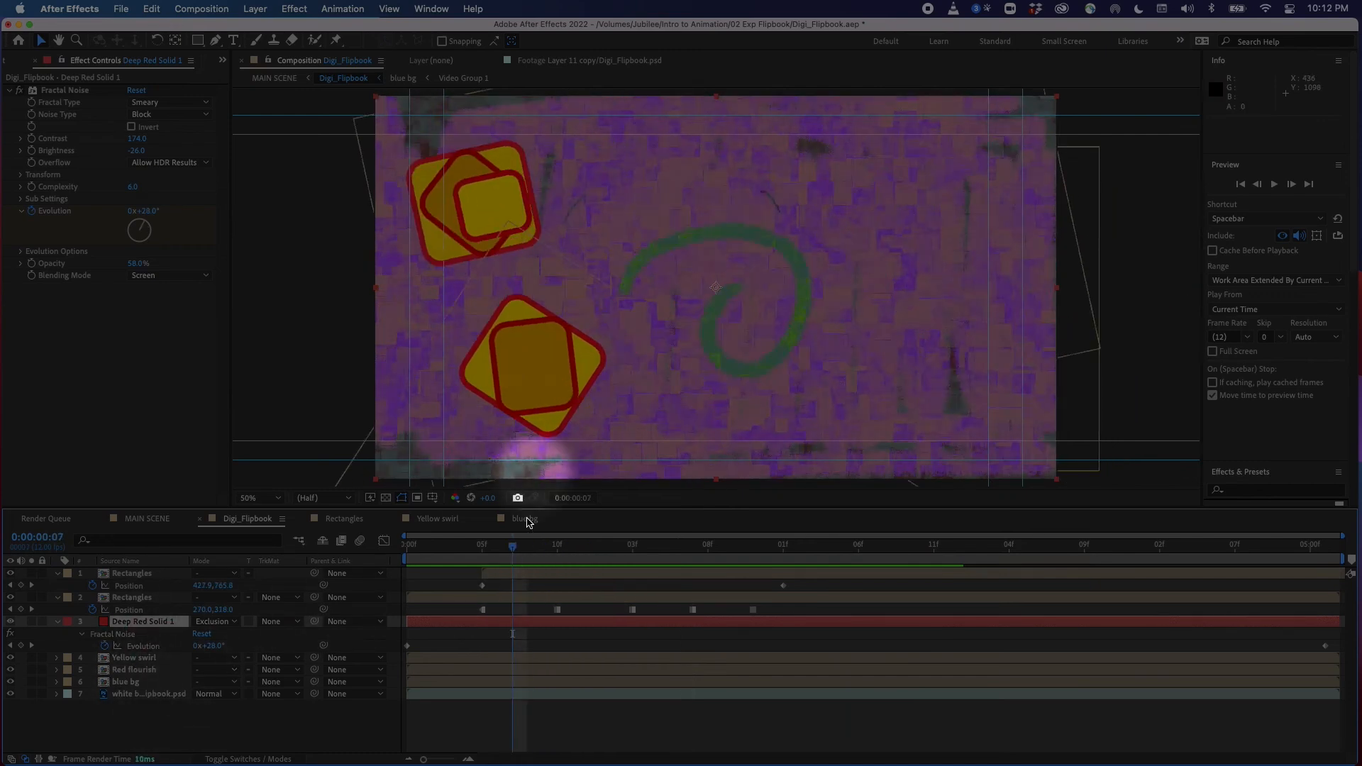
{"action": "left_click_drag", "start_coordinate": [620, 551], "coordinate": [436, 547]}
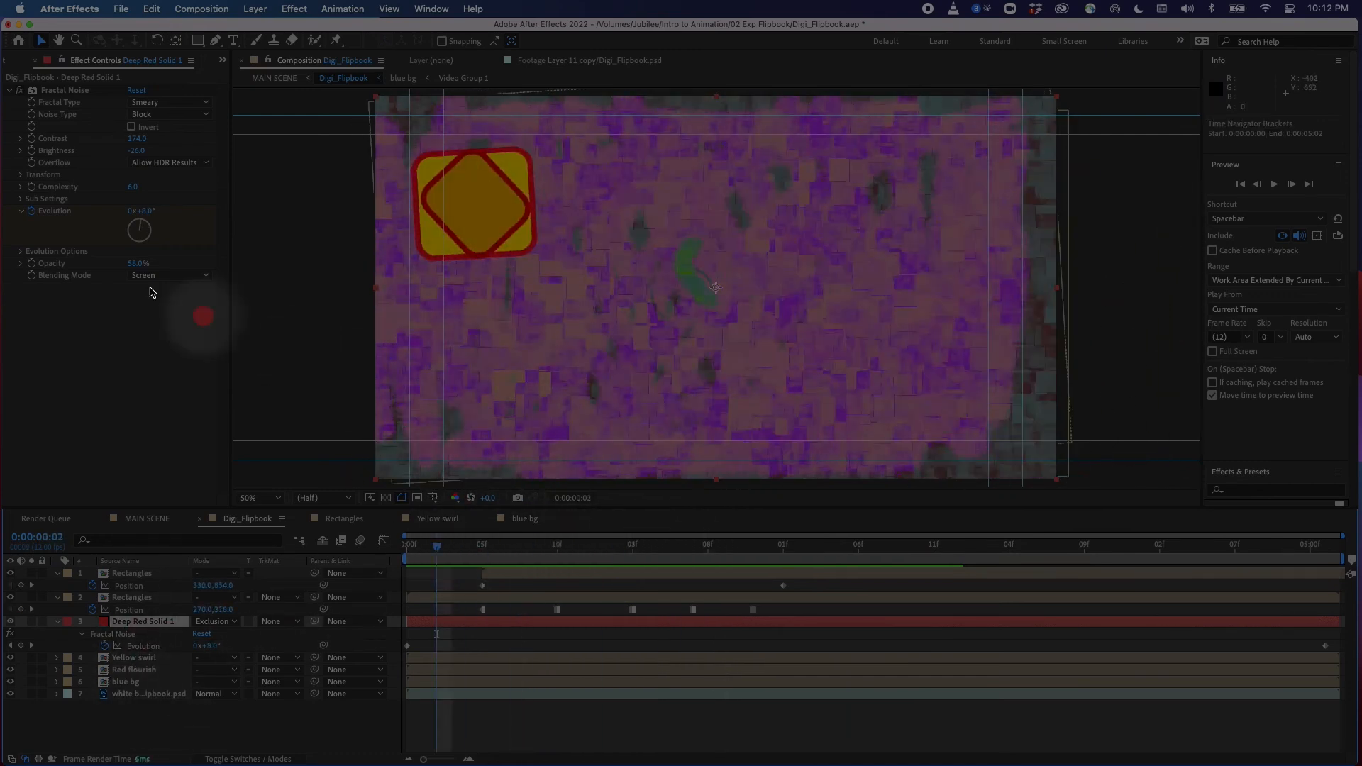
{"action": "left_click", "coordinate": [164, 116]}
{"action": "left_click", "coordinate": [182, 149]}
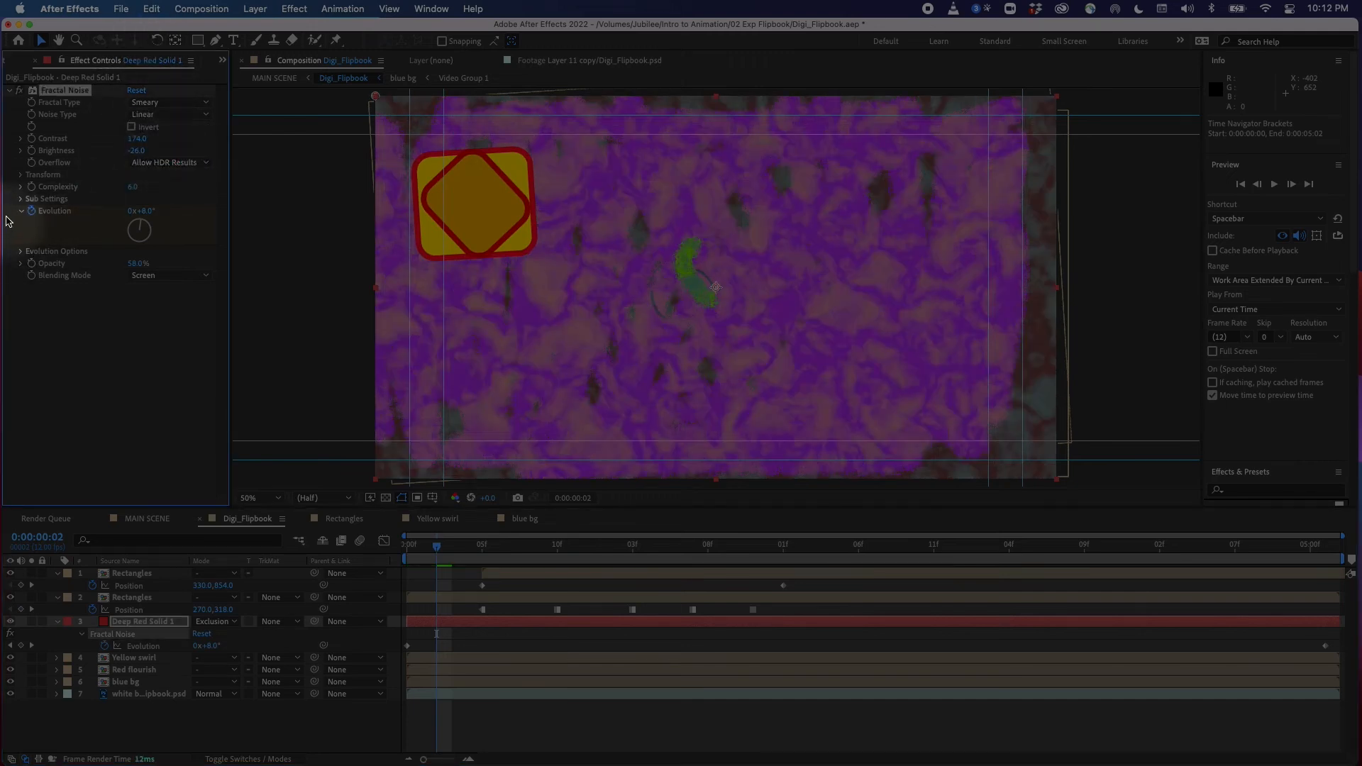
{"action": "left_click", "coordinate": [172, 107]}
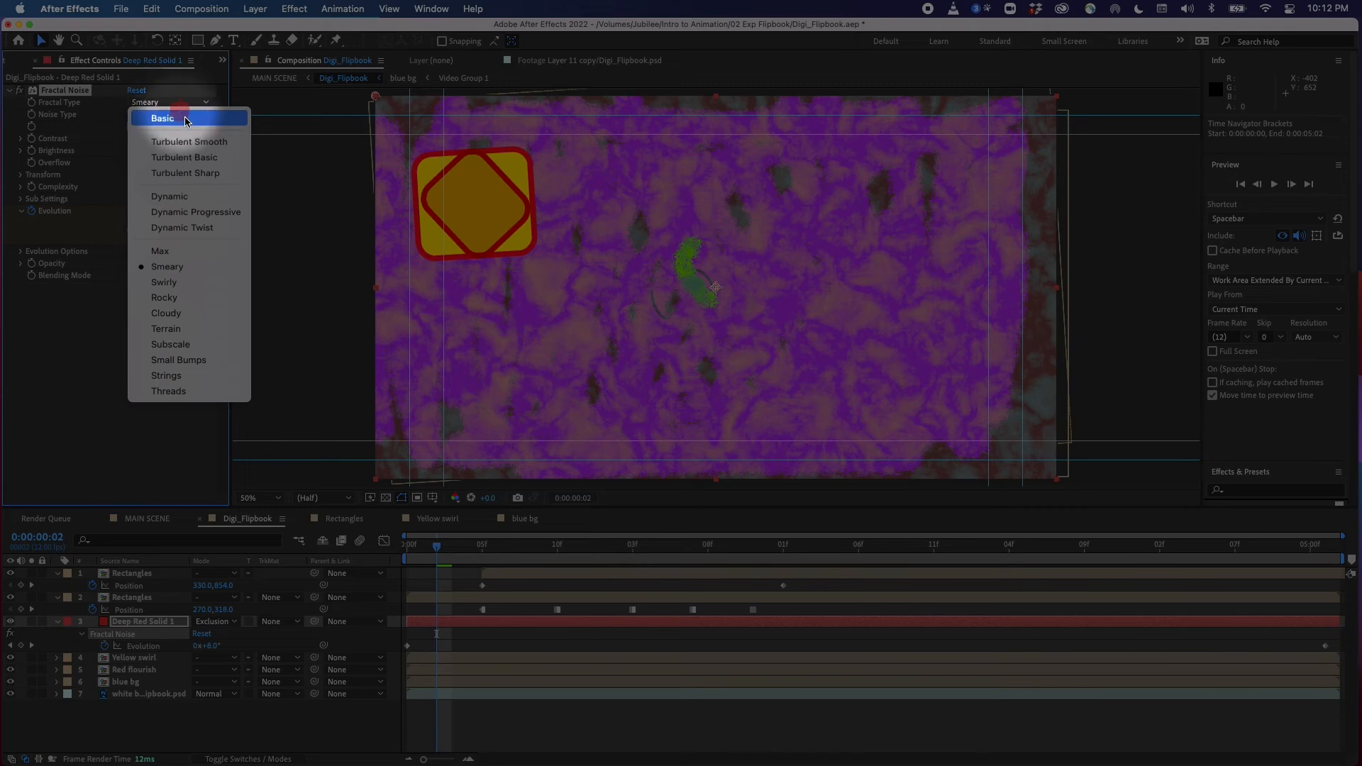
{"action": "left_click", "coordinate": [197, 146]}
Raise the Fractal Noise contrast to 292 and the brightness to 32
{"action": "left_click_drag", "start_coordinate": [531, 546], "coordinate": [482, 547]}
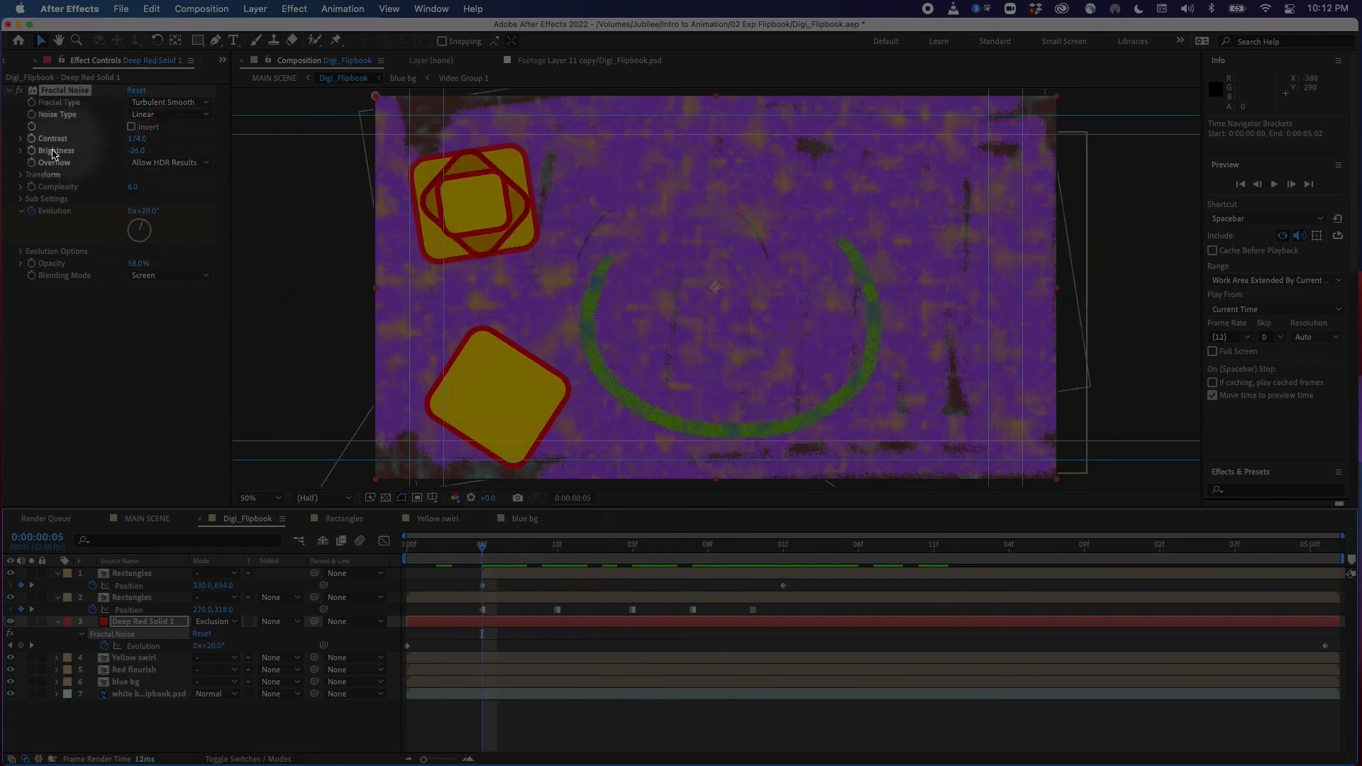
{"action": "left_click_drag", "start_coordinate": [135, 139], "coordinate": [216, 135]}
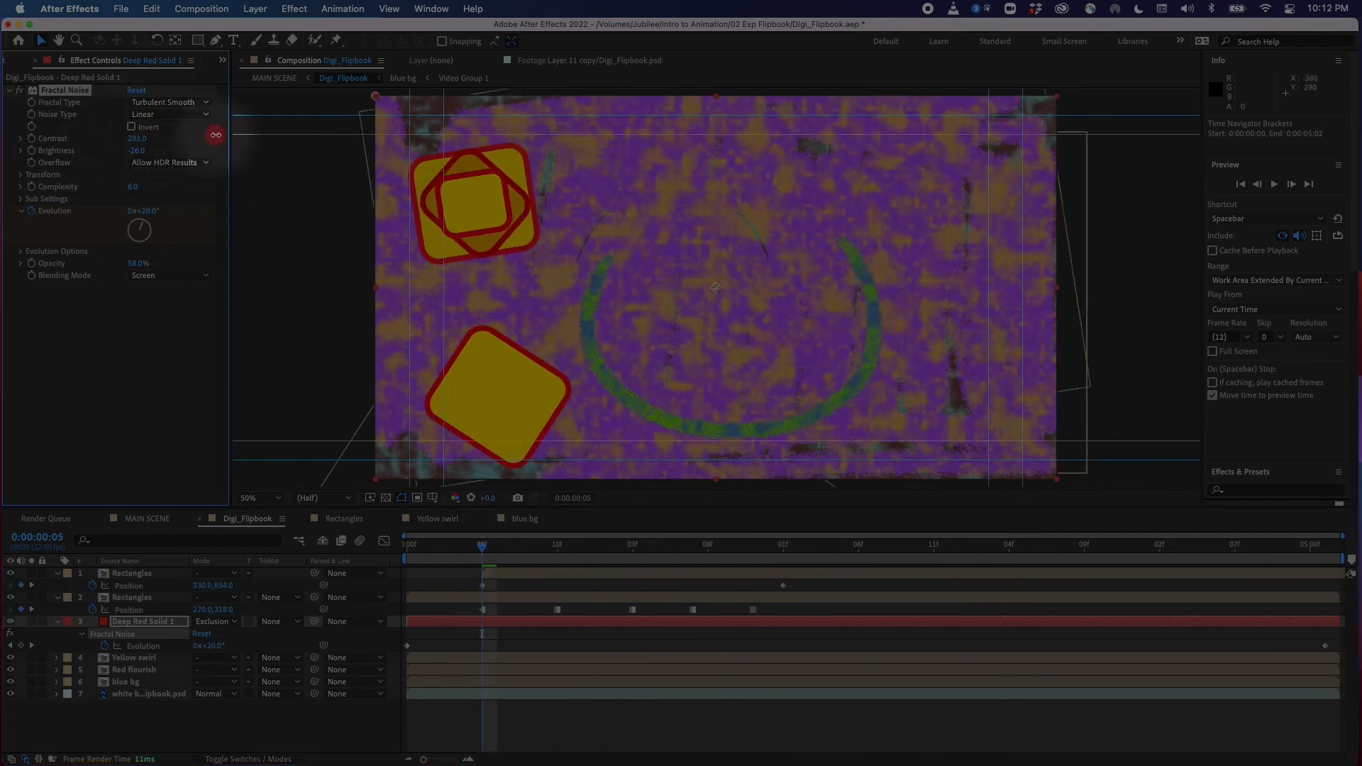
{"action": "left_click_drag", "start_coordinate": [139, 156], "coordinate": [175, 150]}
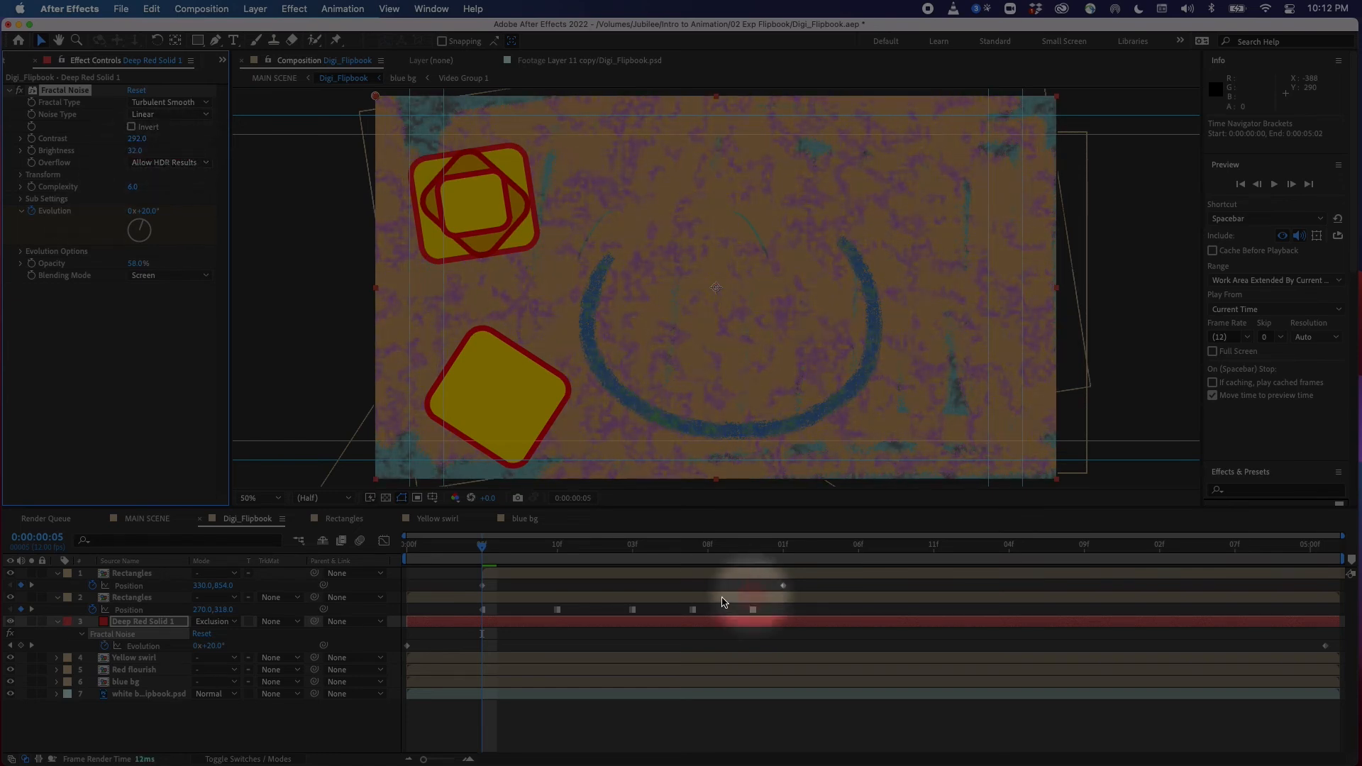
Set the Fractal Noise effect's opacity to 67% and its blending mode to Add
{"action": "left_click_drag", "start_coordinate": [556, 551], "coordinate": [512, 557]}
{"action": "left_click_drag", "start_coordinate": [133, 266], "coordinate": [154, 266]}
{"action": "left_click", "coordinate": [166, 277]}
{"action": "left_click", "coordinate": [177, 329]}
{"action": "left_click", "coordinate": [171, 277]}
{"action": "left_click", "coordinate": [175, 349]}
{"action": "left_click", "coordinate": [170, 275]}
{"action": "left_click", "coordinate": [176, 329]}
{"action": "mouse_move", "coordinate": [512, 555]}
{"action": "left_mouse_down"}
{"action": "mouse_move", "coordinate": [663, 552]}
{"action": "mouse_move", "coordinate": [418, 606]}
{"action": "mouse_move", "coordinate": [390, 596]}
{"action": "left_mouse_up"}
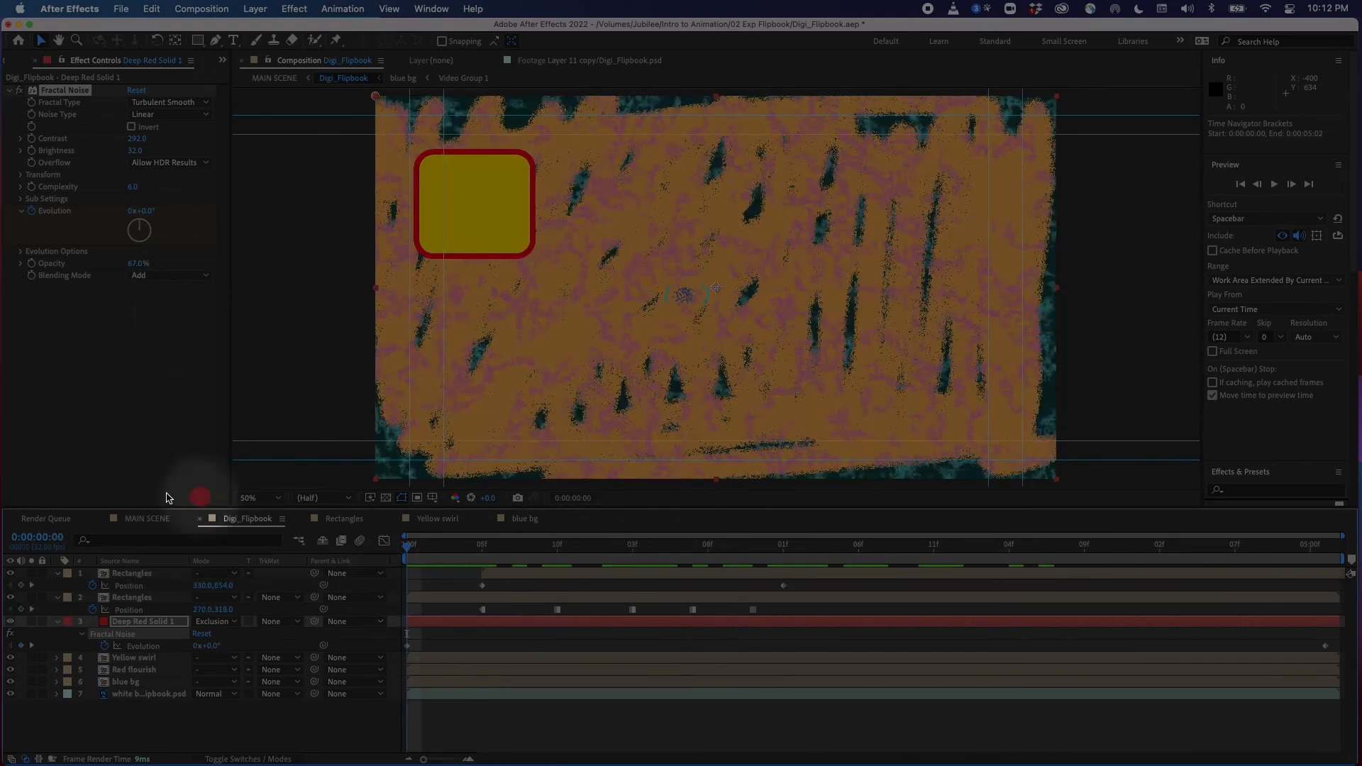
In MAIN SCENE, keyframe the Digi_Flipbook layer's scale from 100% at the start to 120% at the end
{"action": "left_click", "coordinate": [149, 519]}
{"action": "left_click", "coordinate": [180, 641]}
{"action": "left_click_drag", "start_coordinate": [432, 548], "coordinate": [388, 566]}
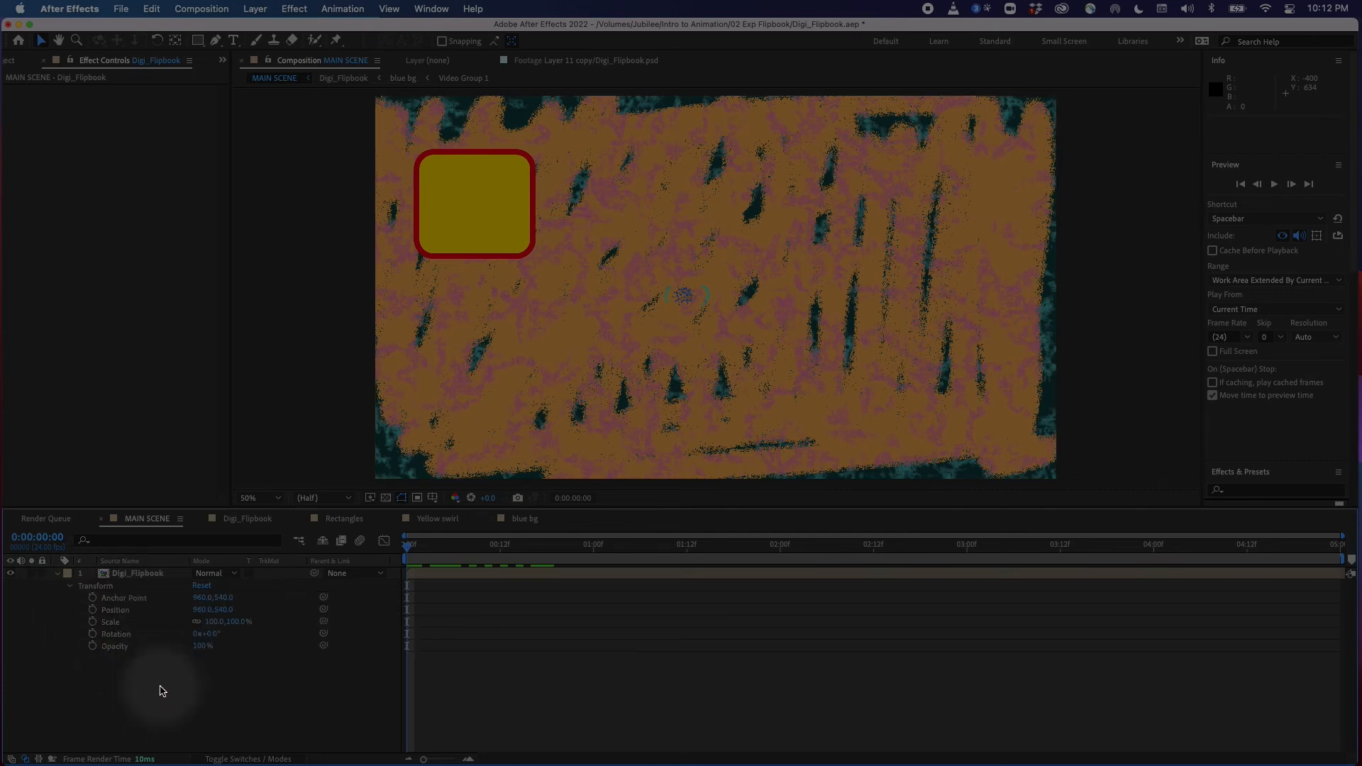
{"action": "left_click", "coordinate": [411, 444]}
{"action": "mouse_move", "coordinate": [407, 556]}
{"action": "left_mouse_down"}
{"action": "mouse_move", "coordinate": [484, 555]}
{"action": "mouse_move", "coordinate": [407, 554]}
{"action": "left_mouse_up"}
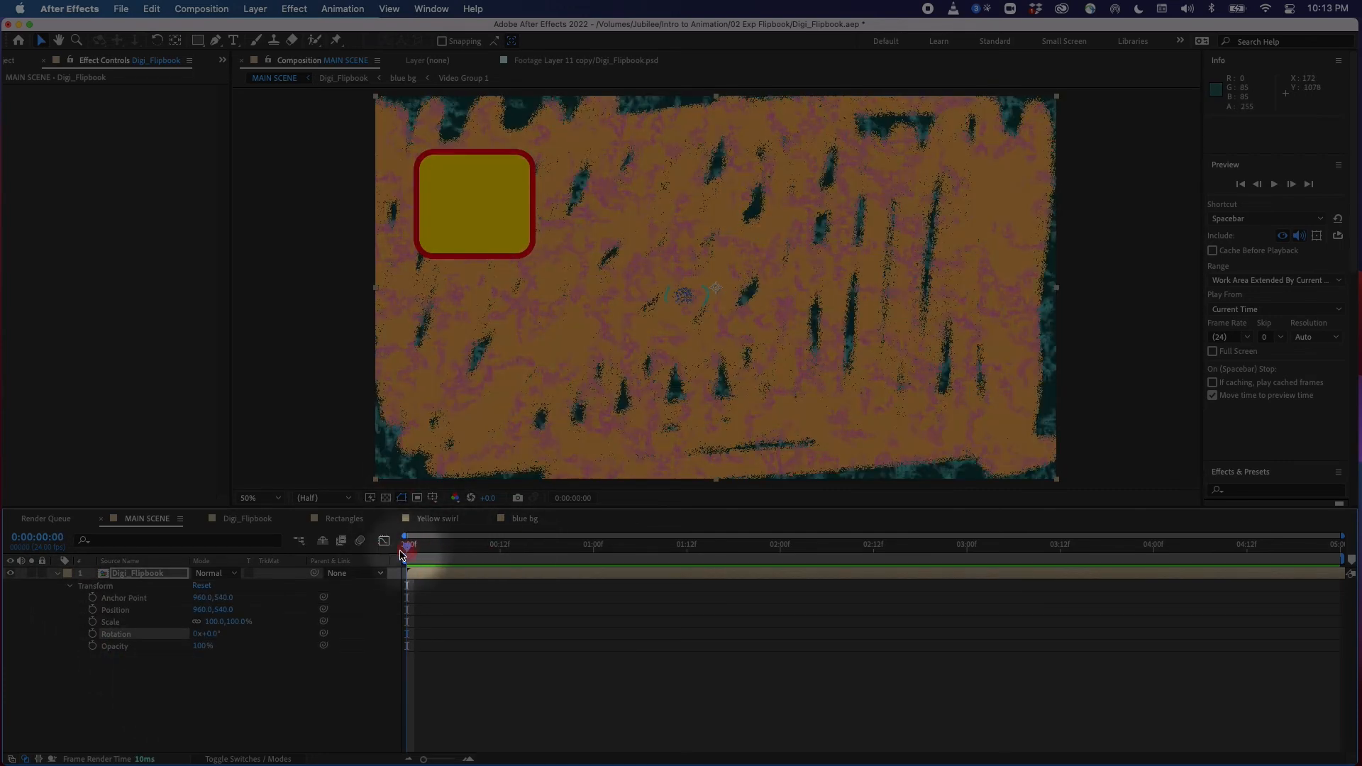
{"action": "left_click", "coordinate": [93, 623]}
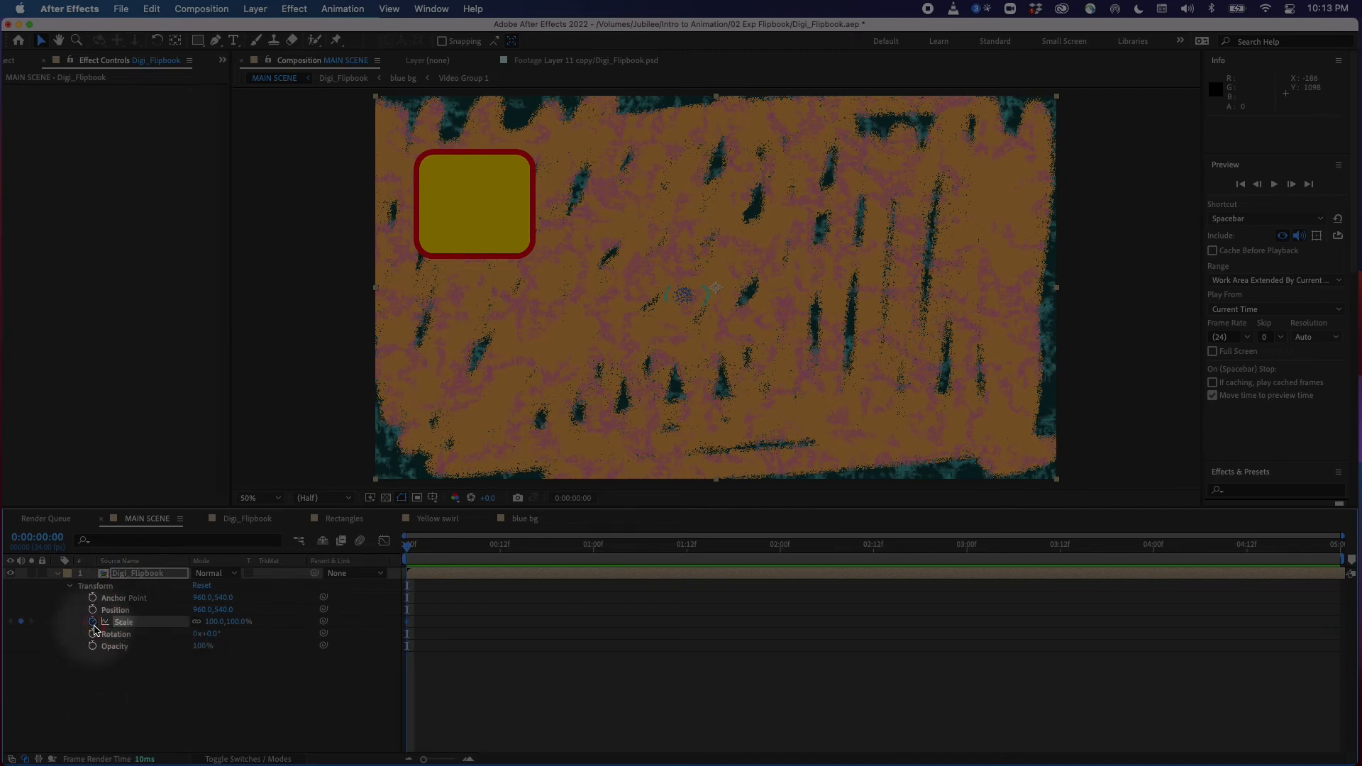
{"action": "mouse_move", "coordinate": [407, 544]}
{"action": "left_mouse_down"}
{"action": "mouse_move", "coordinate": [430, 544]}
{"action": "mouse_move", "coordinate": [407, 544]}
{"action": "left_mouse_up"}
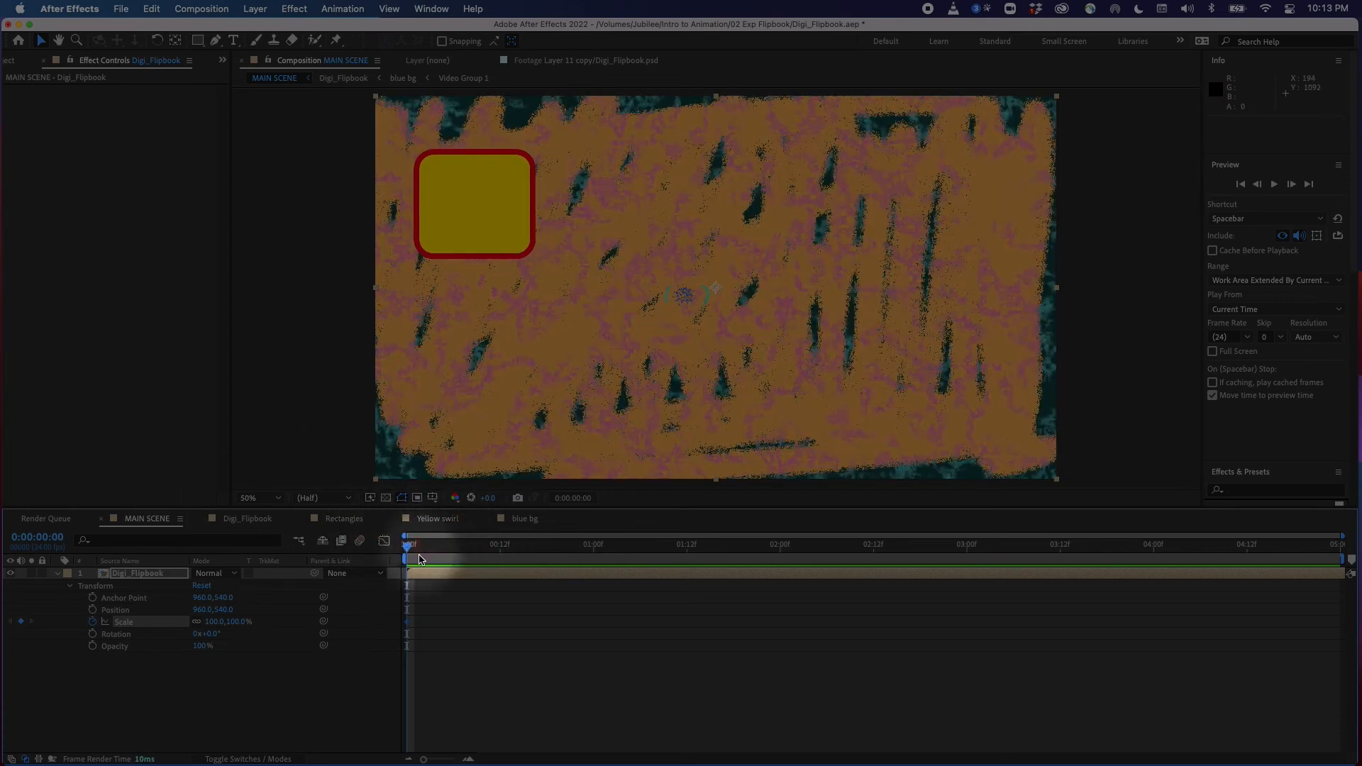
{"action": "mouse_move", "coordinate": [424, 551]}
{"action": "left_mouse_down"}
{"action": "mouse_move", "coordinate": [1297, 579]}
{"action": "mouse_move", "coordinate": [1338, 562]}
{"action": "left_mouse_up"}
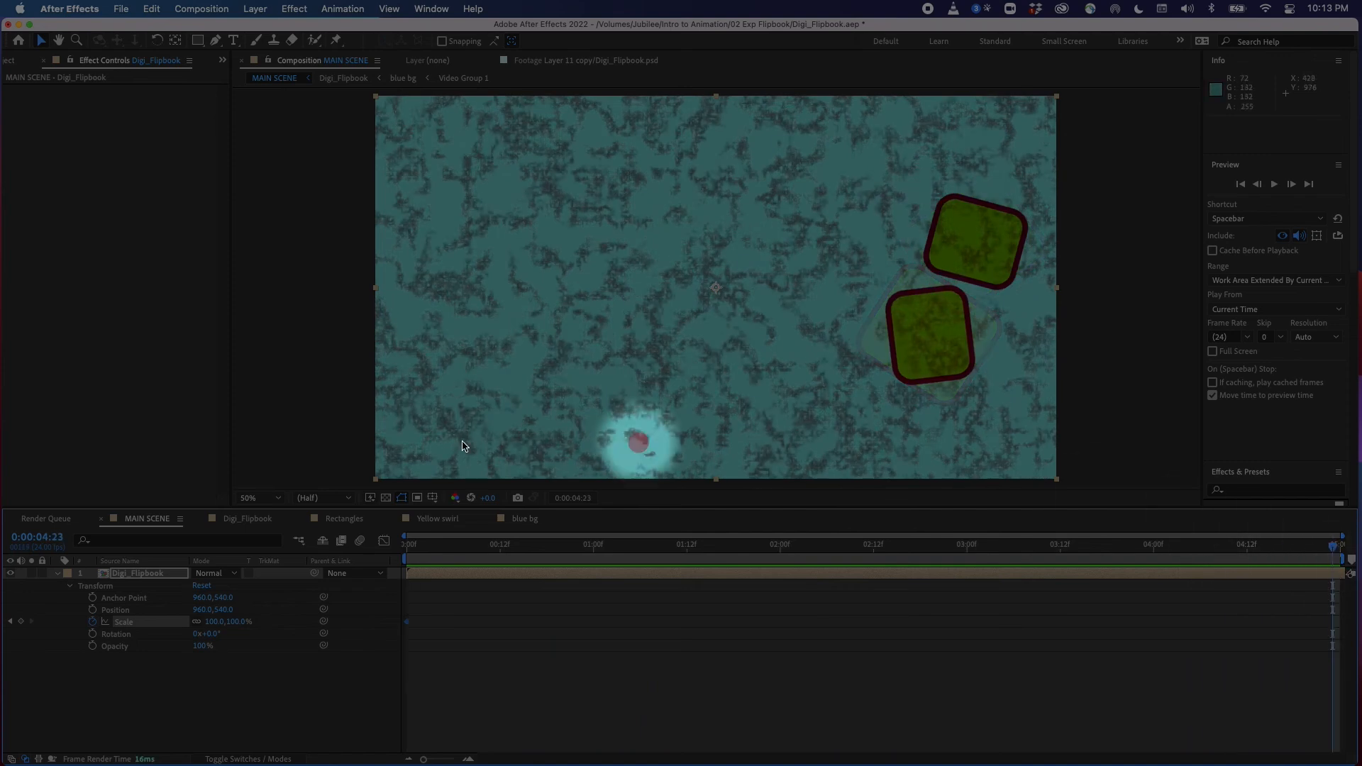
{"action": "left_click_drag", "start_coordinate": [215, 621], "coordinate": [233, 622]}
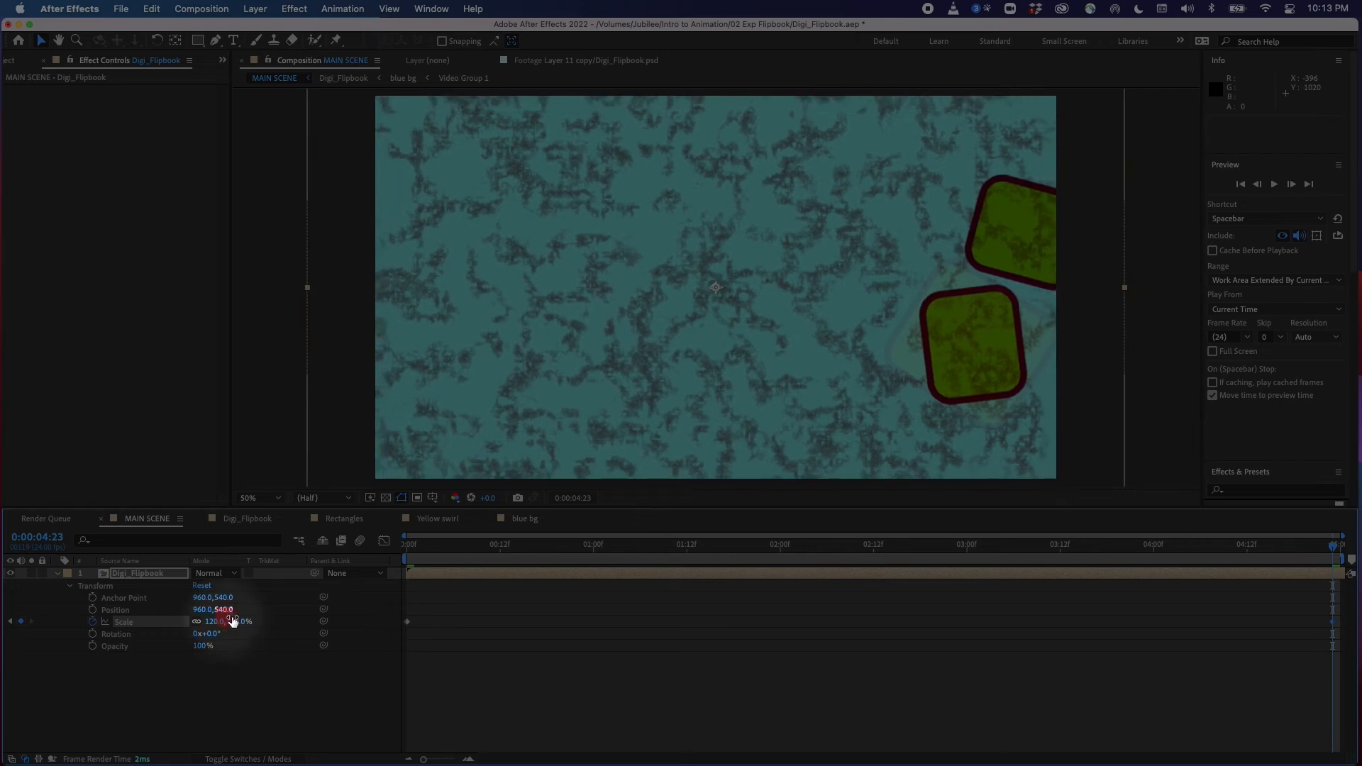
Add position keyframes to Digi_Flipbook, setting its position to 780,540 at the end of the composition
{"action": "mouse_move", "coordinate": [392, 559]}
{"action": "left_mouse_down"}
{"action": "mouse_move", "coordinate": [959, 580]}
{"action": "mouse_move", "coordinate": [1301, 571]}
{"action": "mouse_move", "coordinate": [405, 578]}
{"action": "left_mouse_up"}
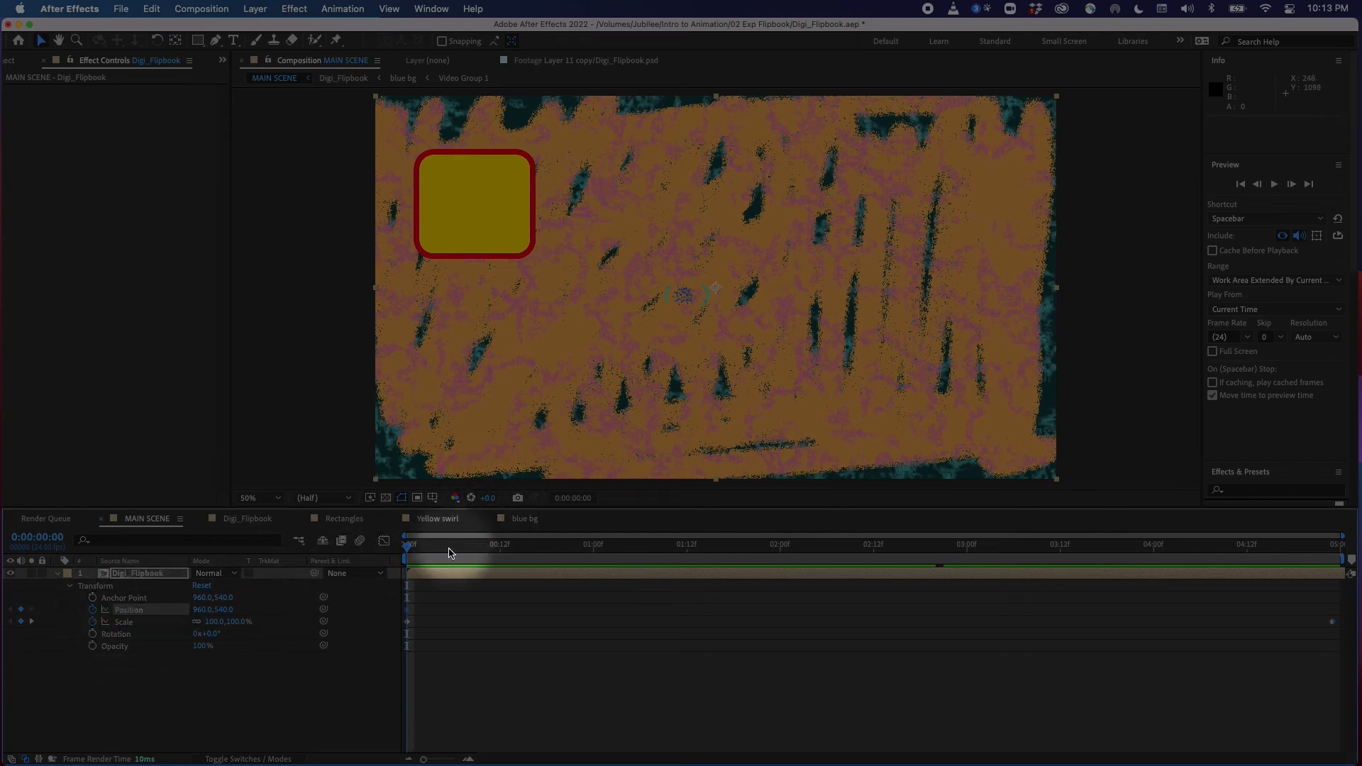
{"action": "left_click", "coordinate": [25, 623]}
{"action": "left_click_drag", "start_coordinate": [410, 552], "coordinate": [1341, 560]}
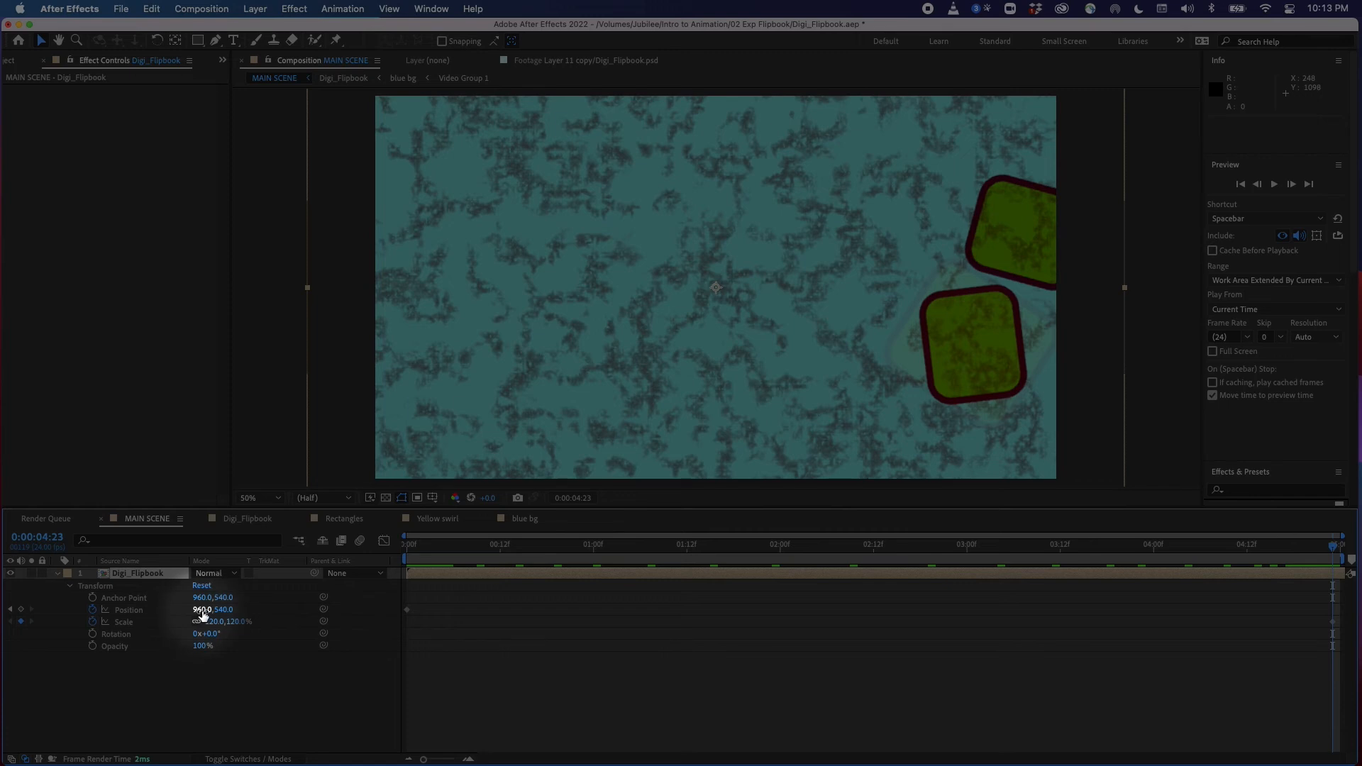
{"action": "left_click_drag", "start_coordinate": [202, 610], "coordinate": [85, 614]}
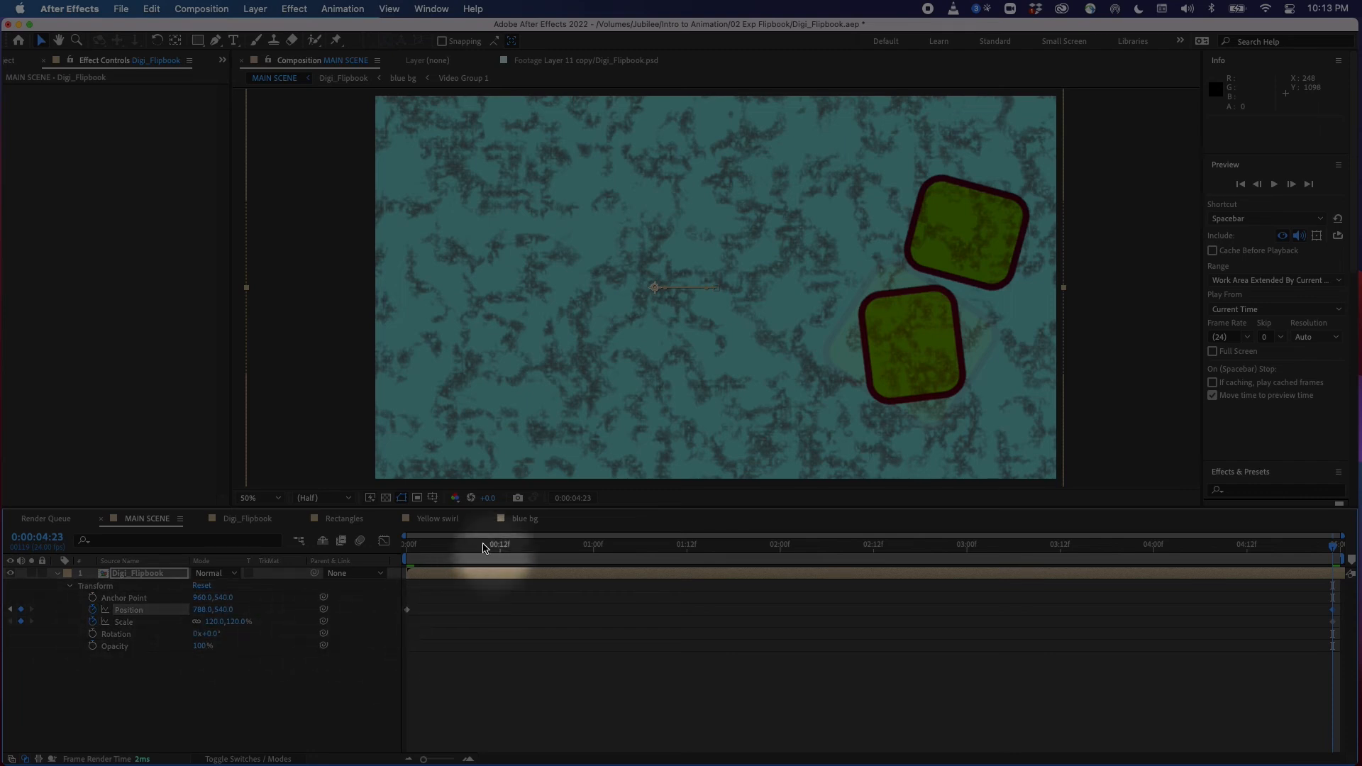
At the first frame, move the Digi_Flipbook layer to about 1132,532 and set its scale to 100%
{"action": "left_click", "coordinate": [453, 548]}
{"action": "left_click_drag", "start_coordinate": [439, 555], "coordinate": [909, 608]}
{"action": "key", "text": "Home"}
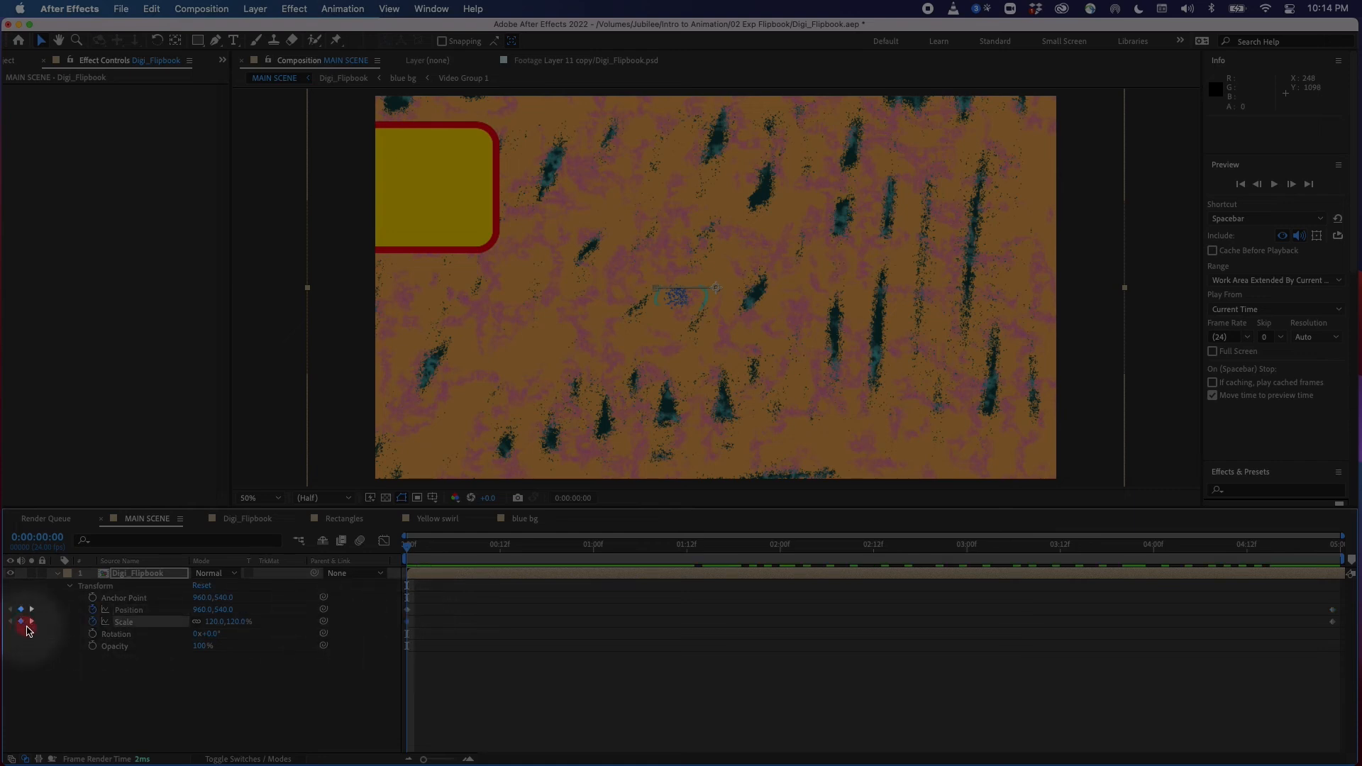
{"action": "left_click", "coordinate": [128, 609]}
{"action": "left_click_drag", "start_coordinate": [431, 387], "coordinate": [492, 380]}
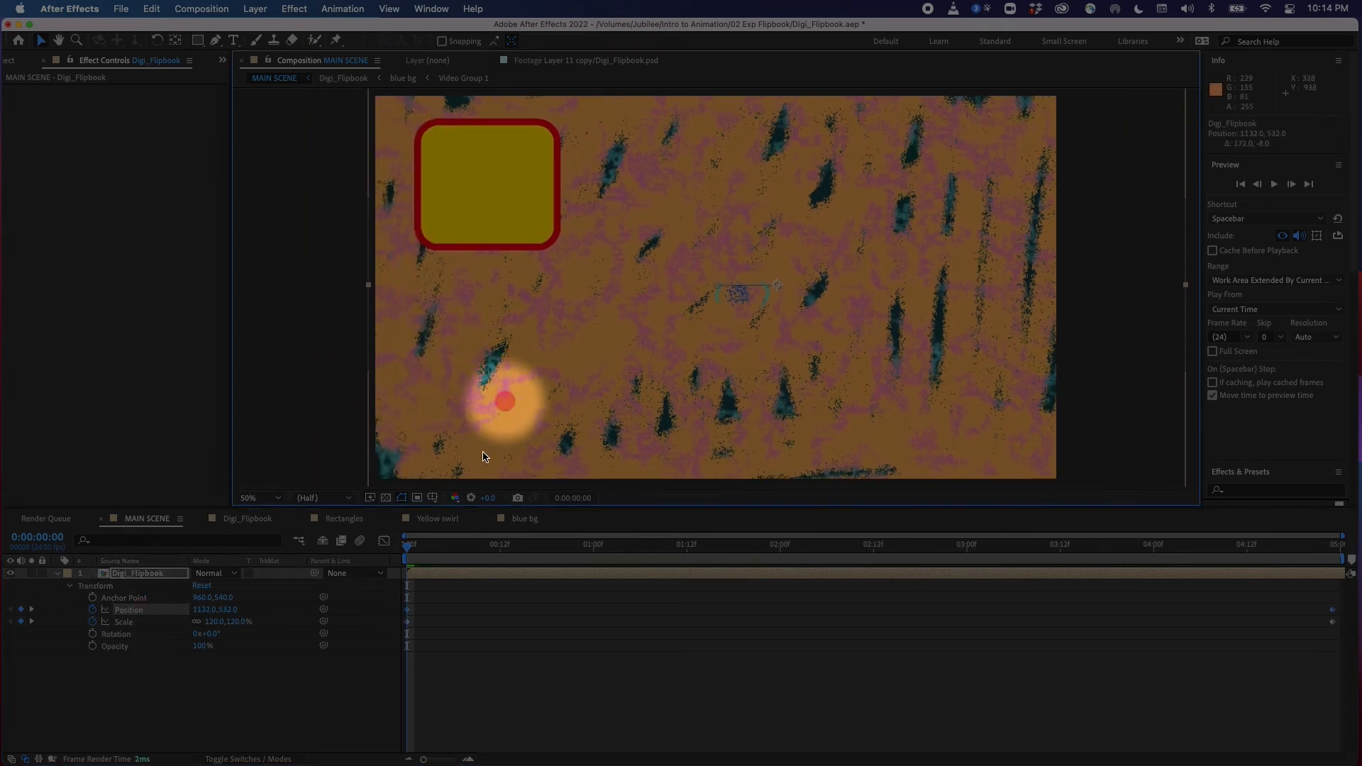
{"action": "left_click", "coordinate": [426, 547]}
{"action": "left_click_drag", "start_coordinate": [426, 547], "coordinate": [1057, 590]}
{"action": "left_click_drag", "start_coordinate": [952, 595], "coordinate": [213, 625]}
{"action": "type", "text": "100"}
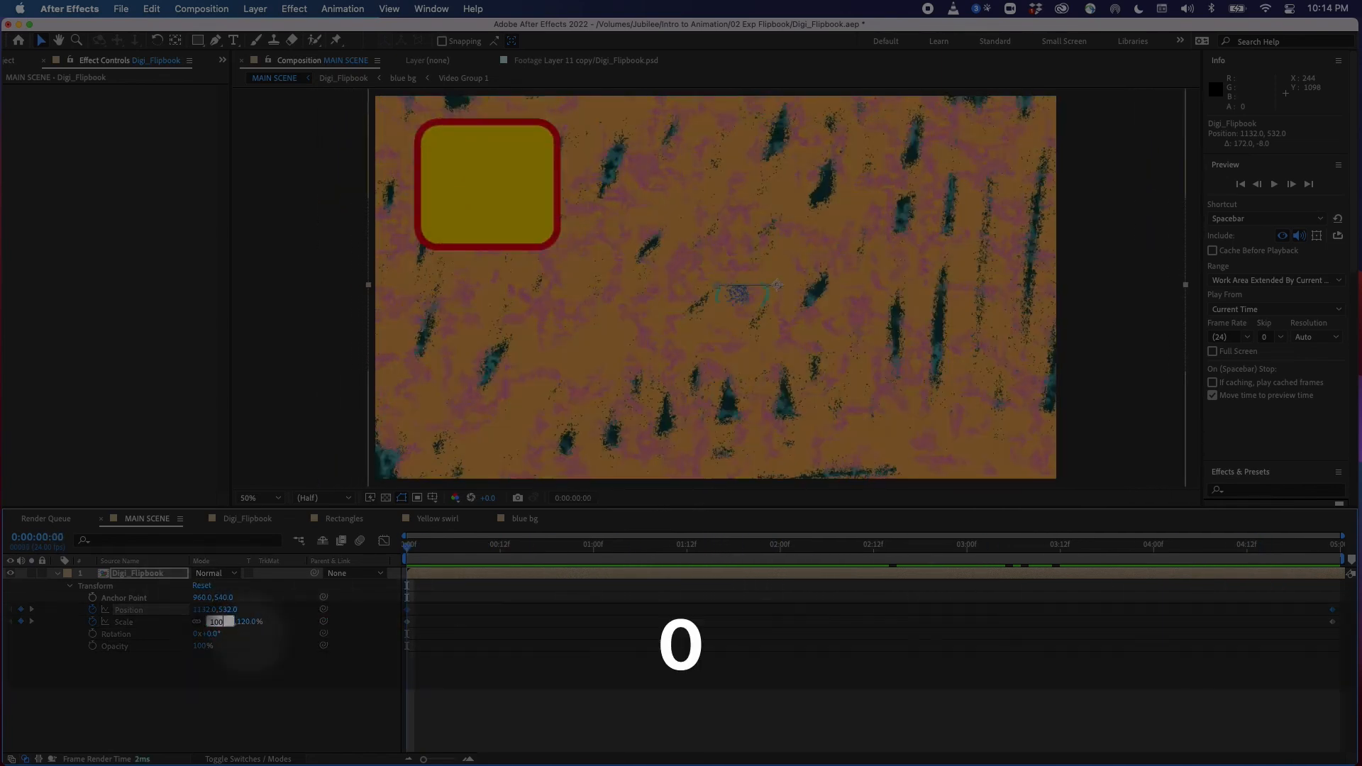
{"action": "key", "text": "Return"}
Delete the scale keyframes and give the Digi_Flipbook layer a constant scale of 120%
{"action": "left_click_drag", "start_coordinate": [415, 546], "coordinate": [395, 610]}
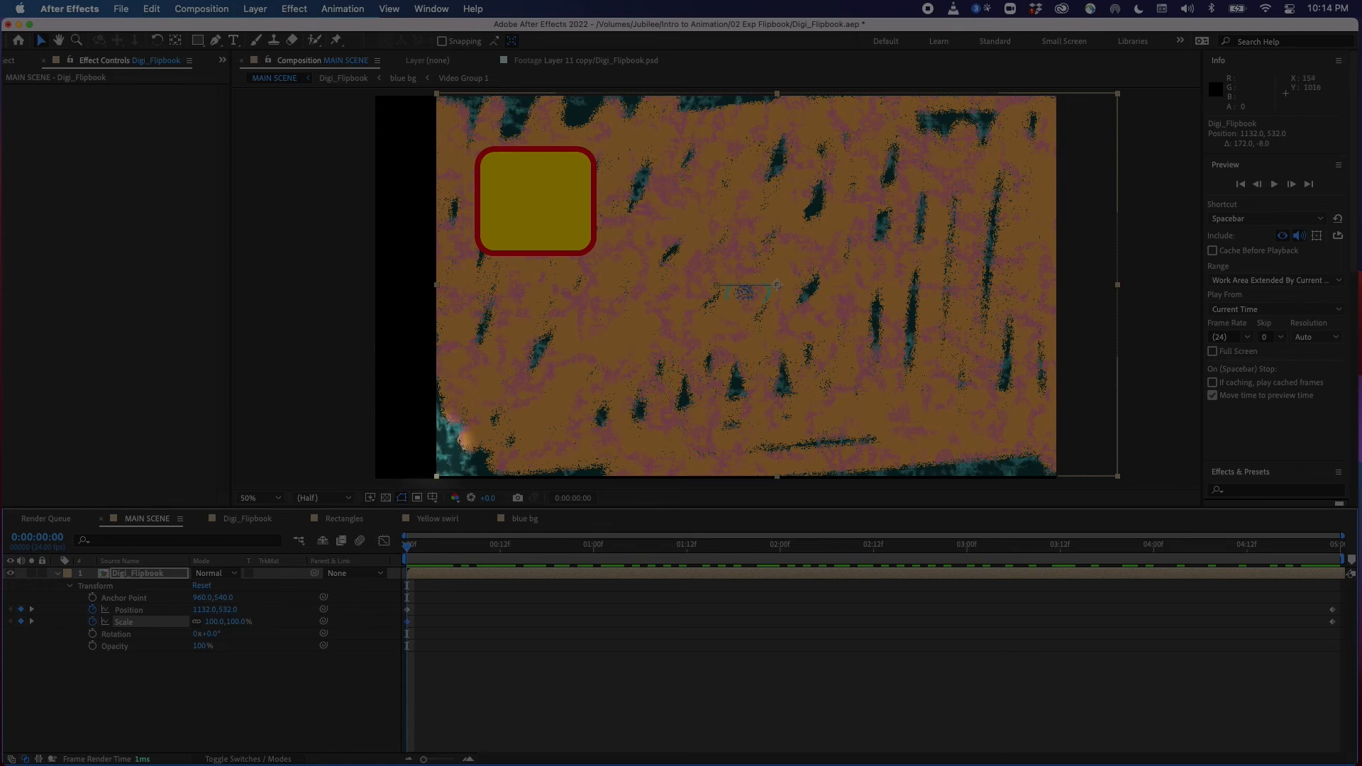
{"action": "left_click", "coordinate": [409, 424]}
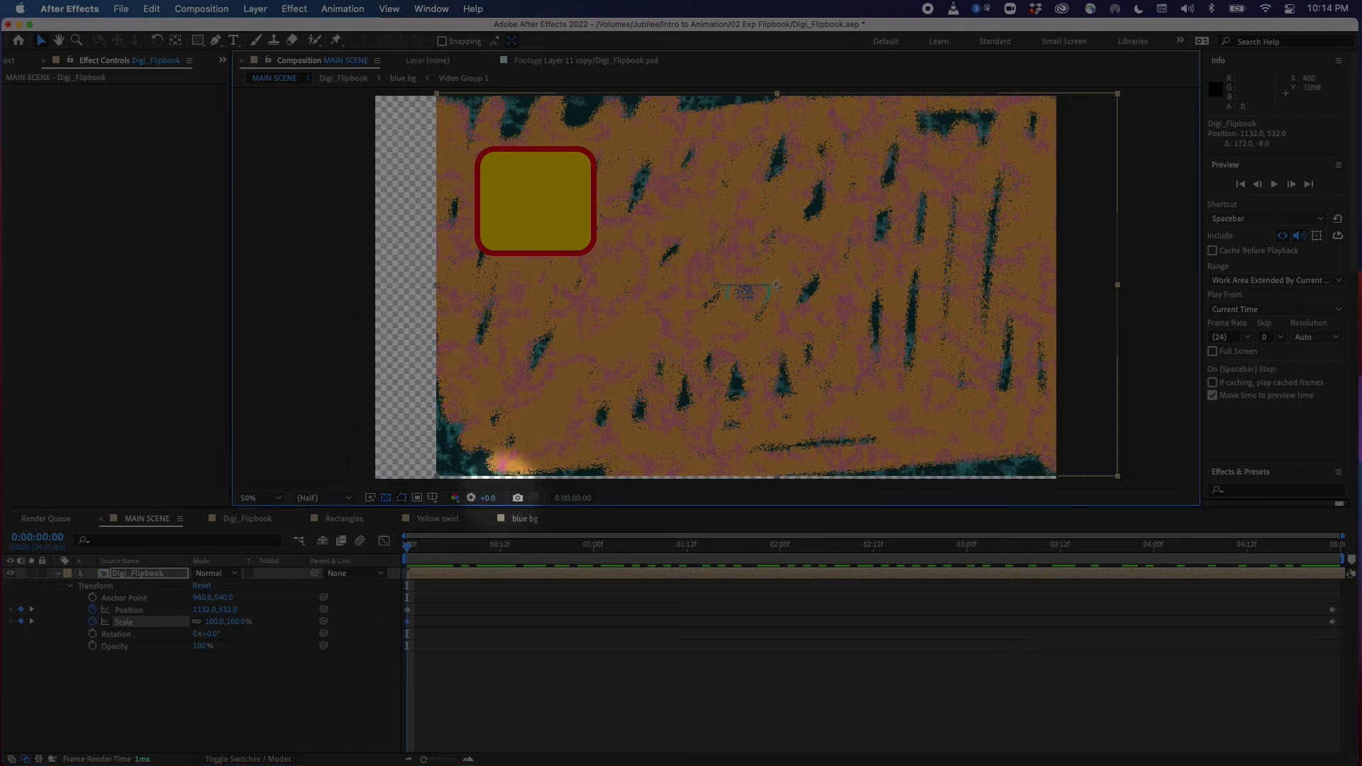
{"action": "left_click_drag", "start_coordinate": [414, 548], "coordinate": [408, 547]}
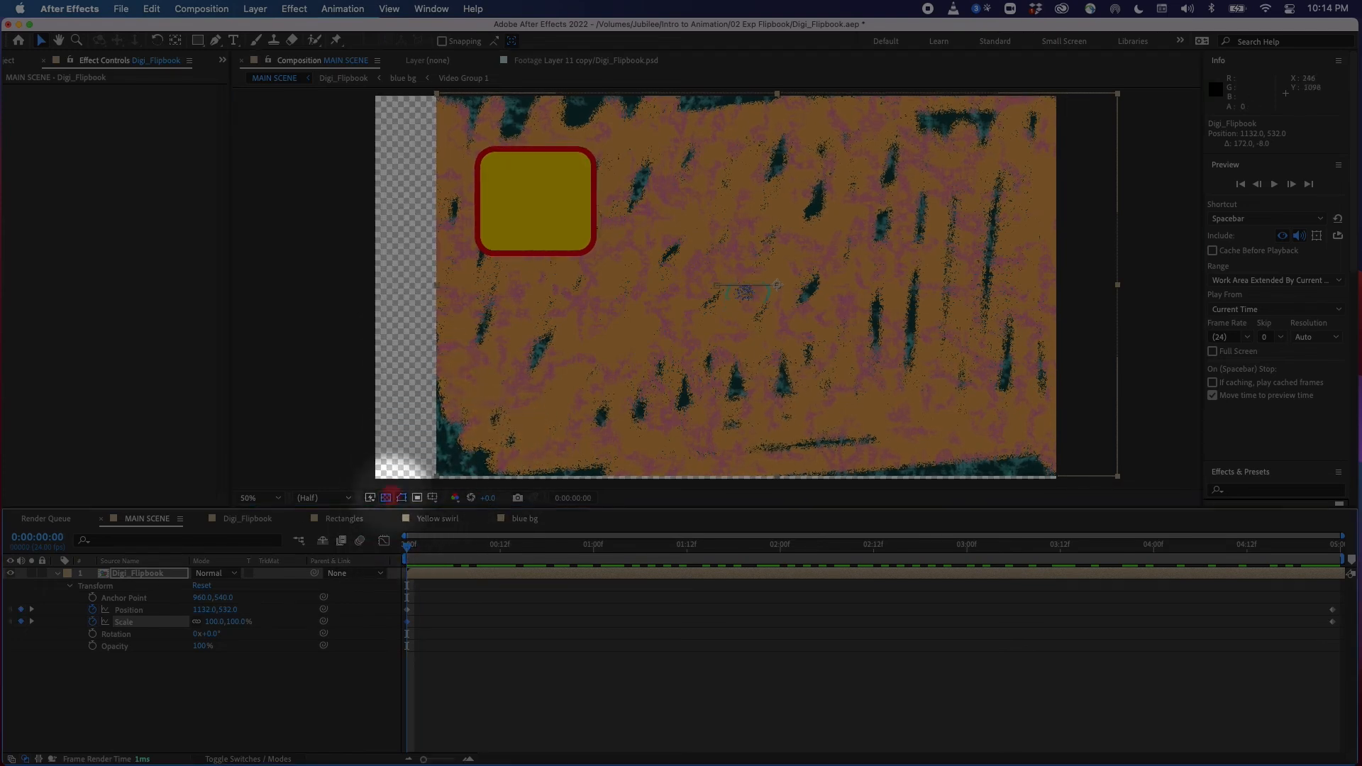
{"action": "left_click", "coordinate": [234, 621]}
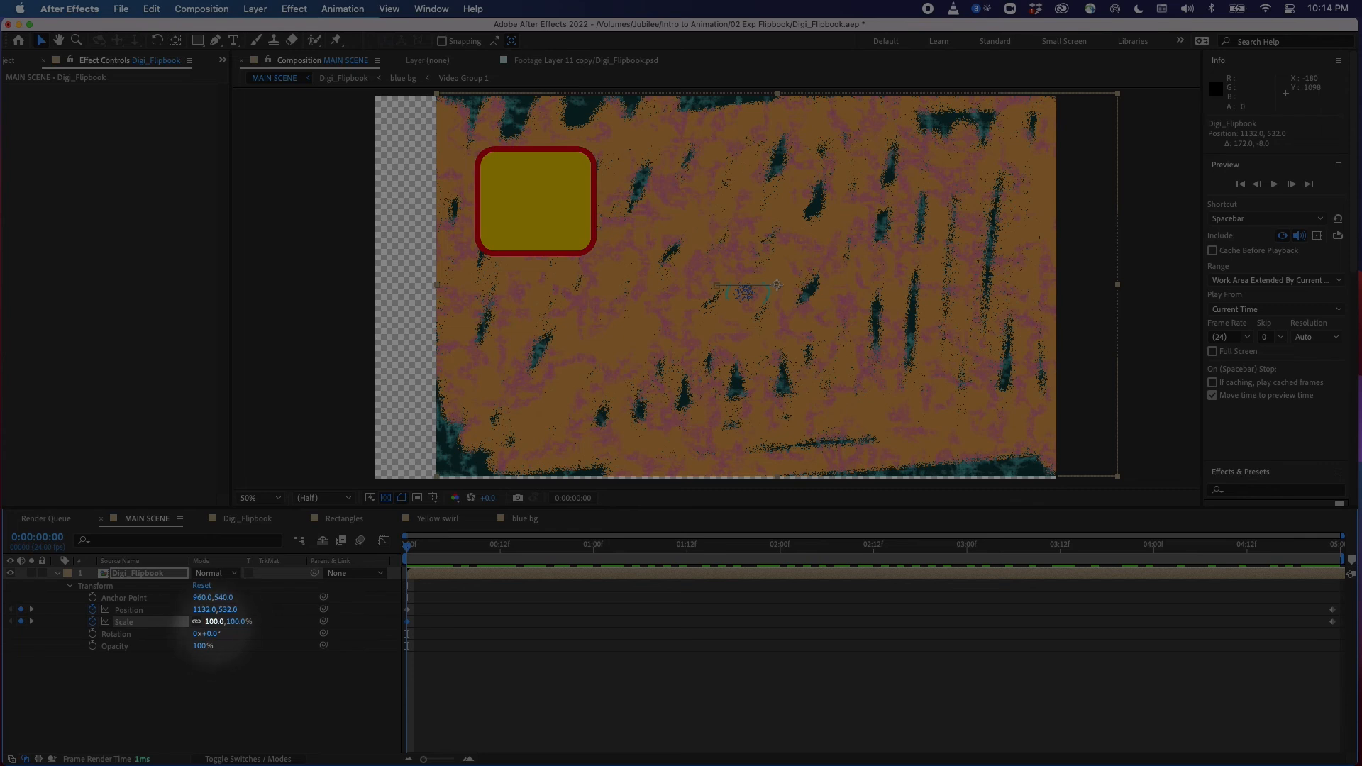
{"action": "left_click_drag", "start_coordinate": [420, 618], "coordinate": [395, 633]}
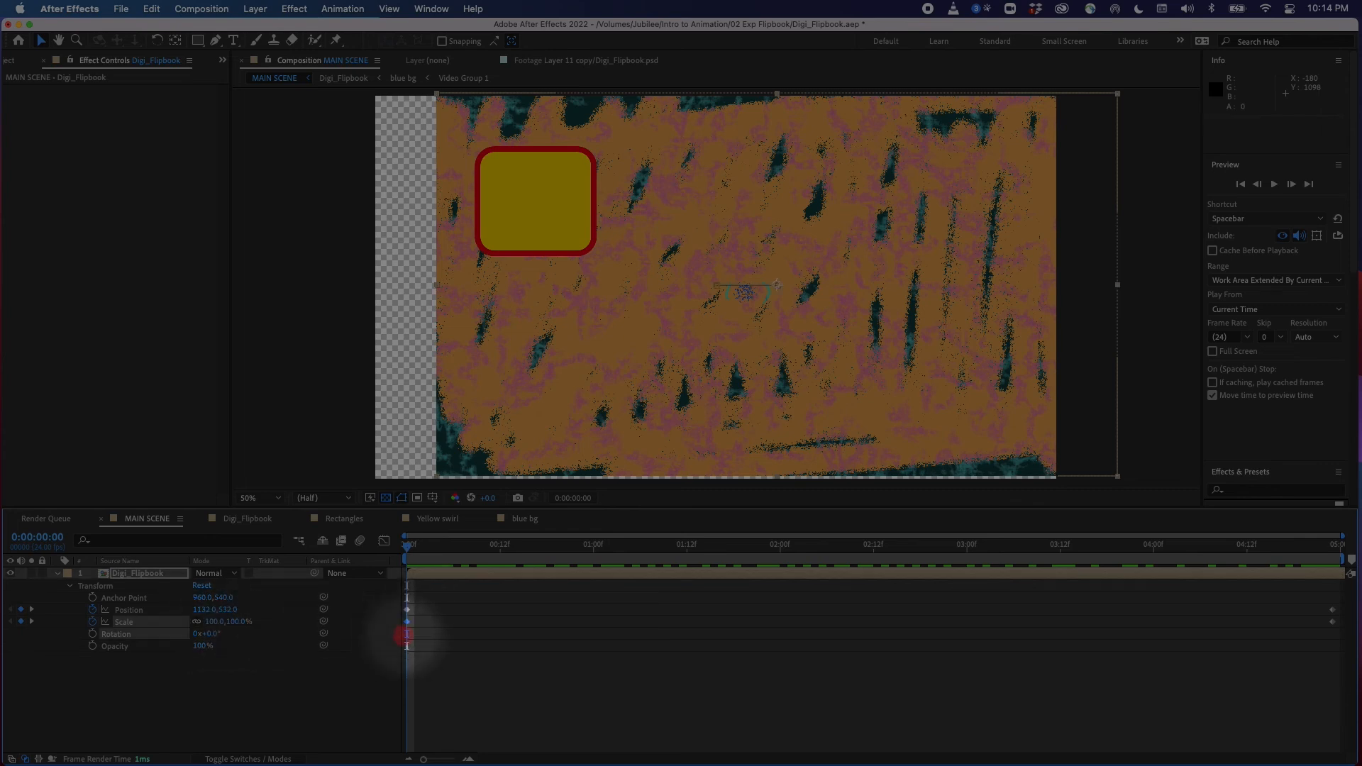
{"action": "key", "text": "BackSpace"}
{"action": "left_click_drag", "start_coordinate": [471, 544], "coordinate": [217, 630]}
{"action": "left_click_drag", "start_coordinate": [433, 567], "coordinate": [355, 571]}
{"action": "left_click", "coordinate": [708, 329]}
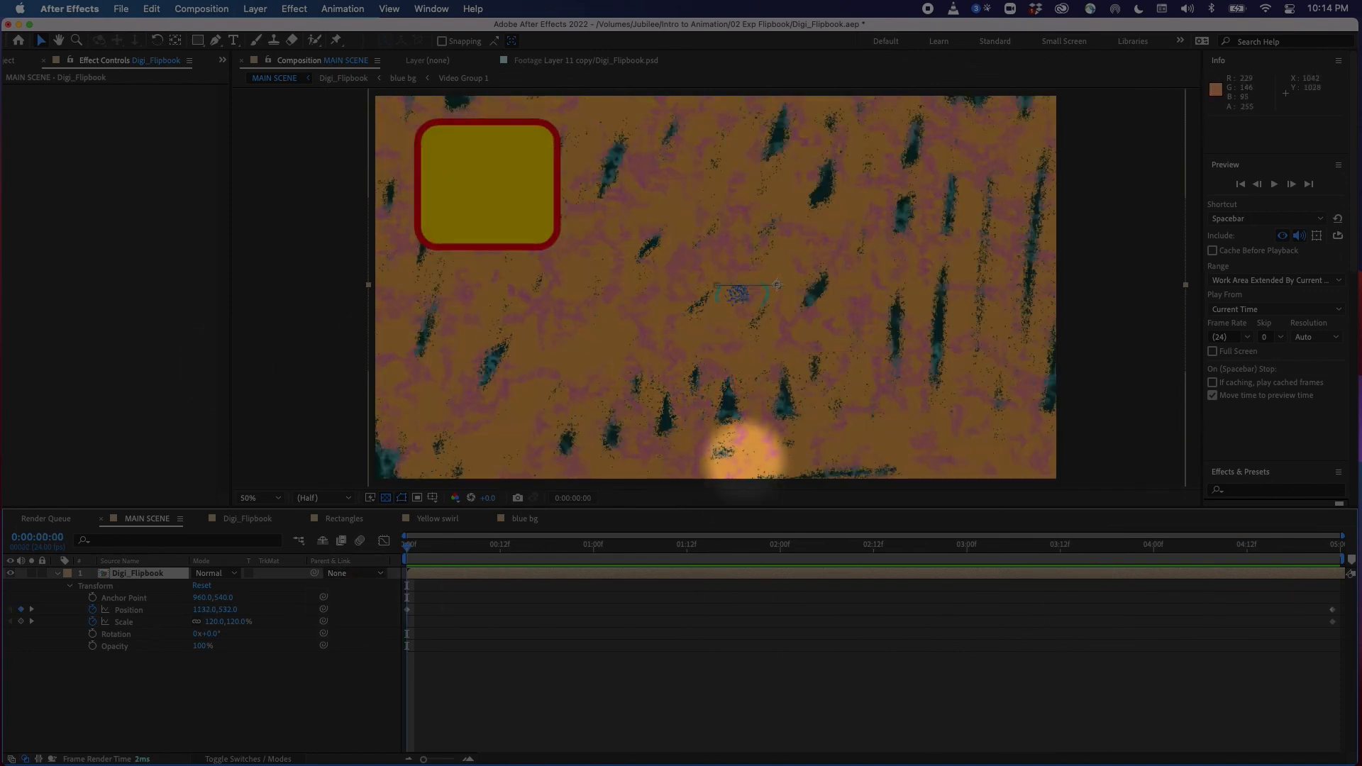
{"action": "left_click", "coordinate": [250, 518]}
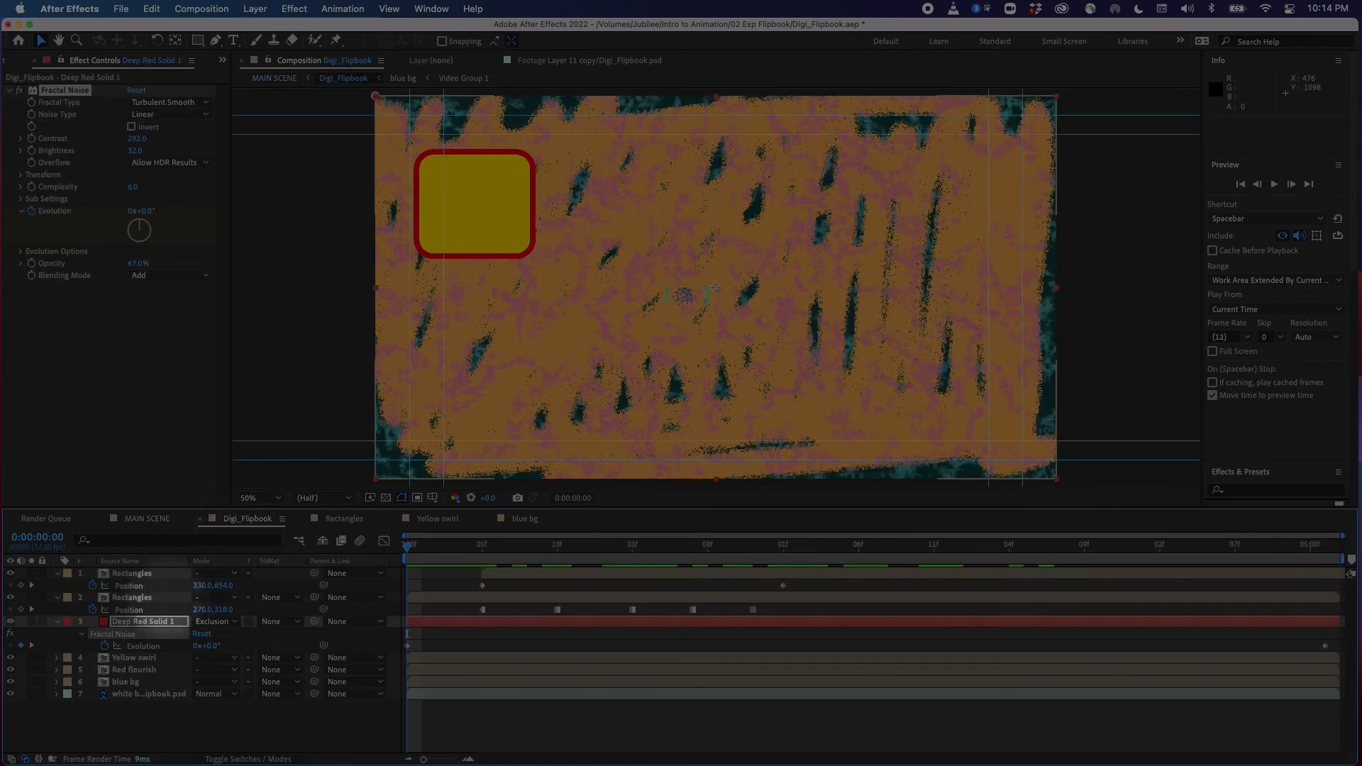
{"action": "mouse_move", "coordinate": [522, 564]}
{"action": "left_mouse_down"}
{"action": "mouse_move", "coordinate": [759, 556]}
{"action": "mouse_move", "coordinate": [512, 568]}
{"action": "left_mouse_up"}
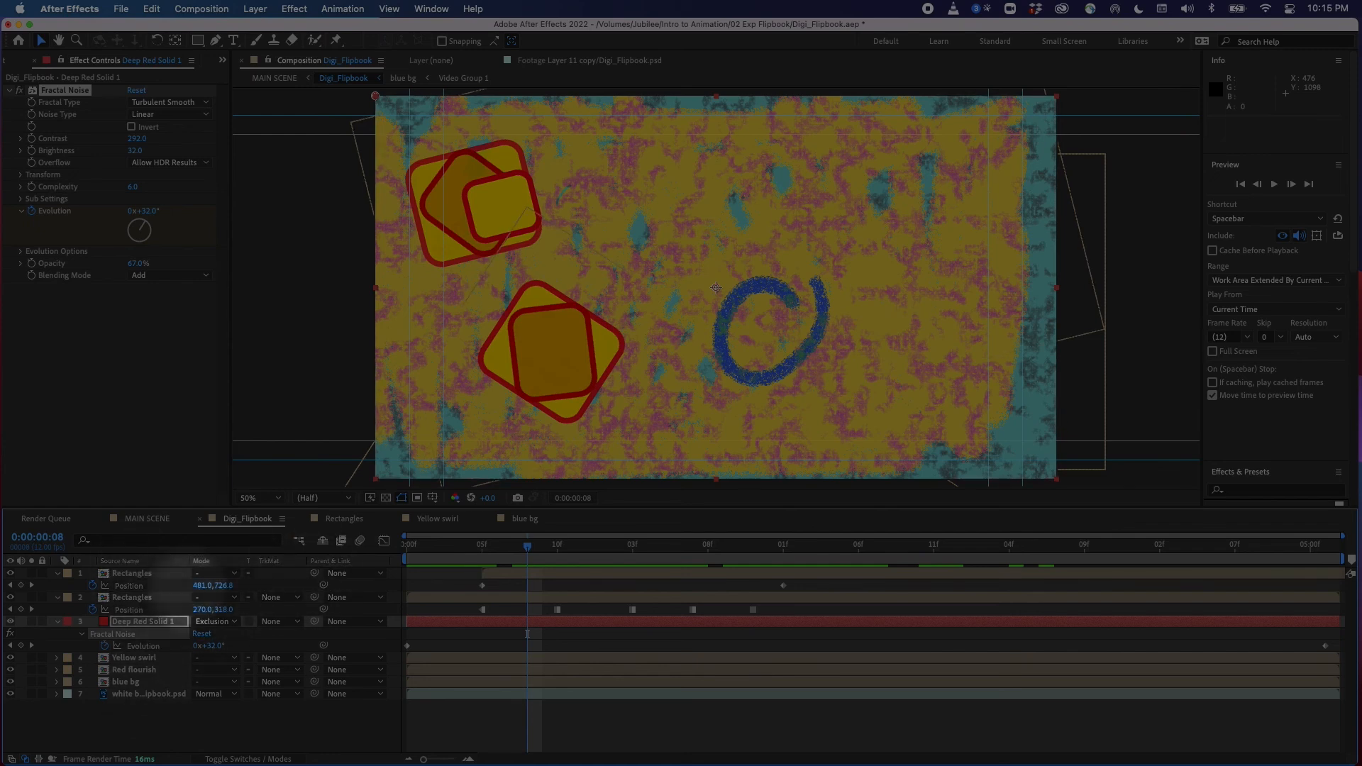
{"action": "left_click", "coordinate": [136, 574]}
{"action": "left_click", "coordinate": [295, 9]}
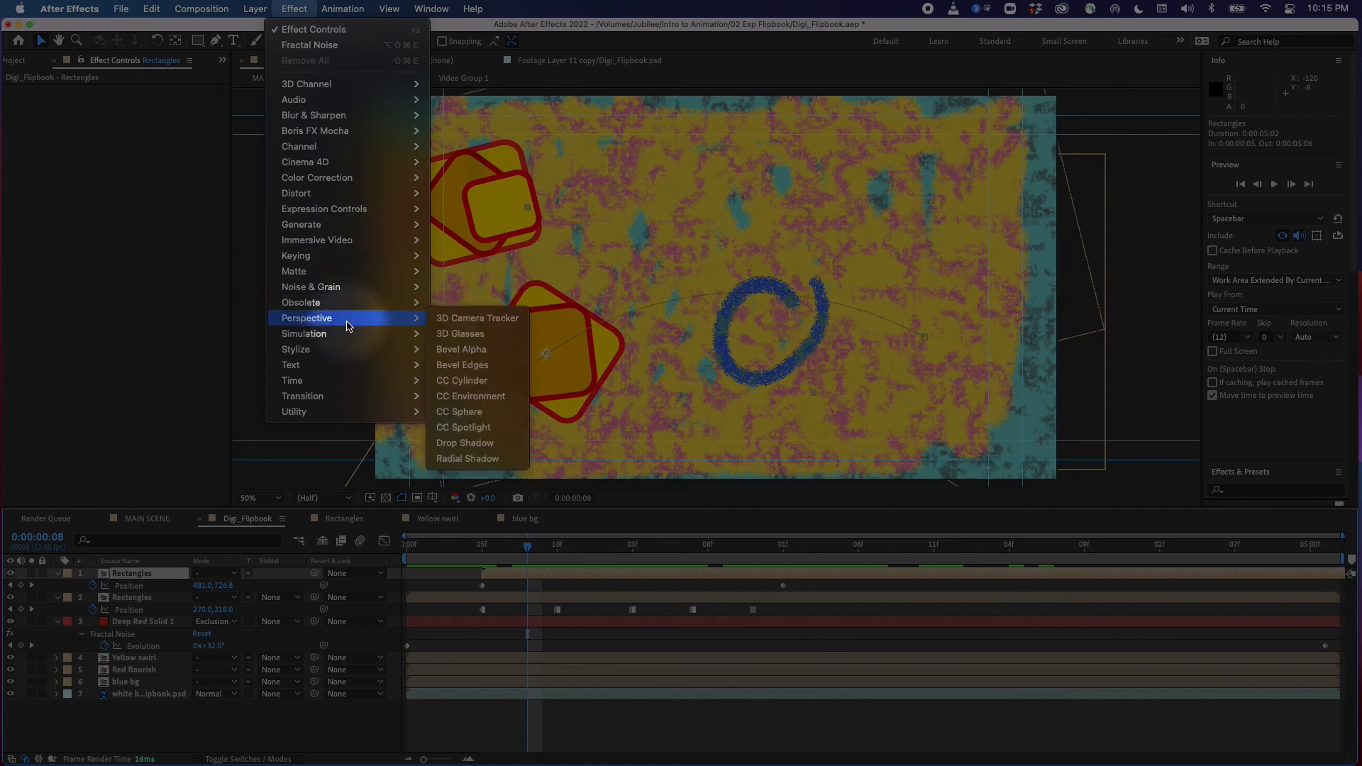
{"action": "mouse_move", "coordinate": [341, 380]}
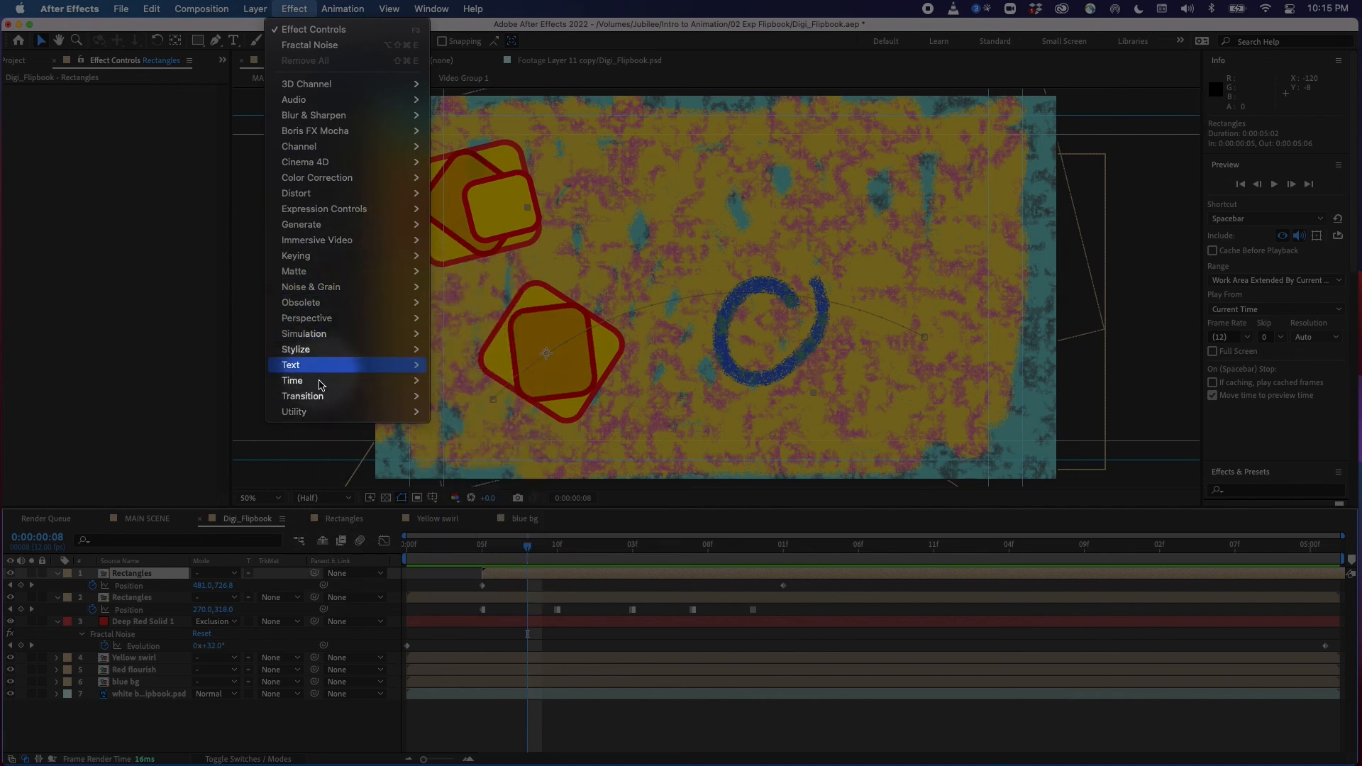
{"action": "left_click", "coordinate": [295, 733]}
Return to the MAIN SCENE composition and save the project
{"action": "left_click", "coordinate": [142, 518]}
{"action": "left_click", "coordinate": [530, 537]}
{"action": "left_click_drag", "start_coordinate": [545, 539], "coordinate": [376, 688]}
{"action": "key", "text": "super+s"}
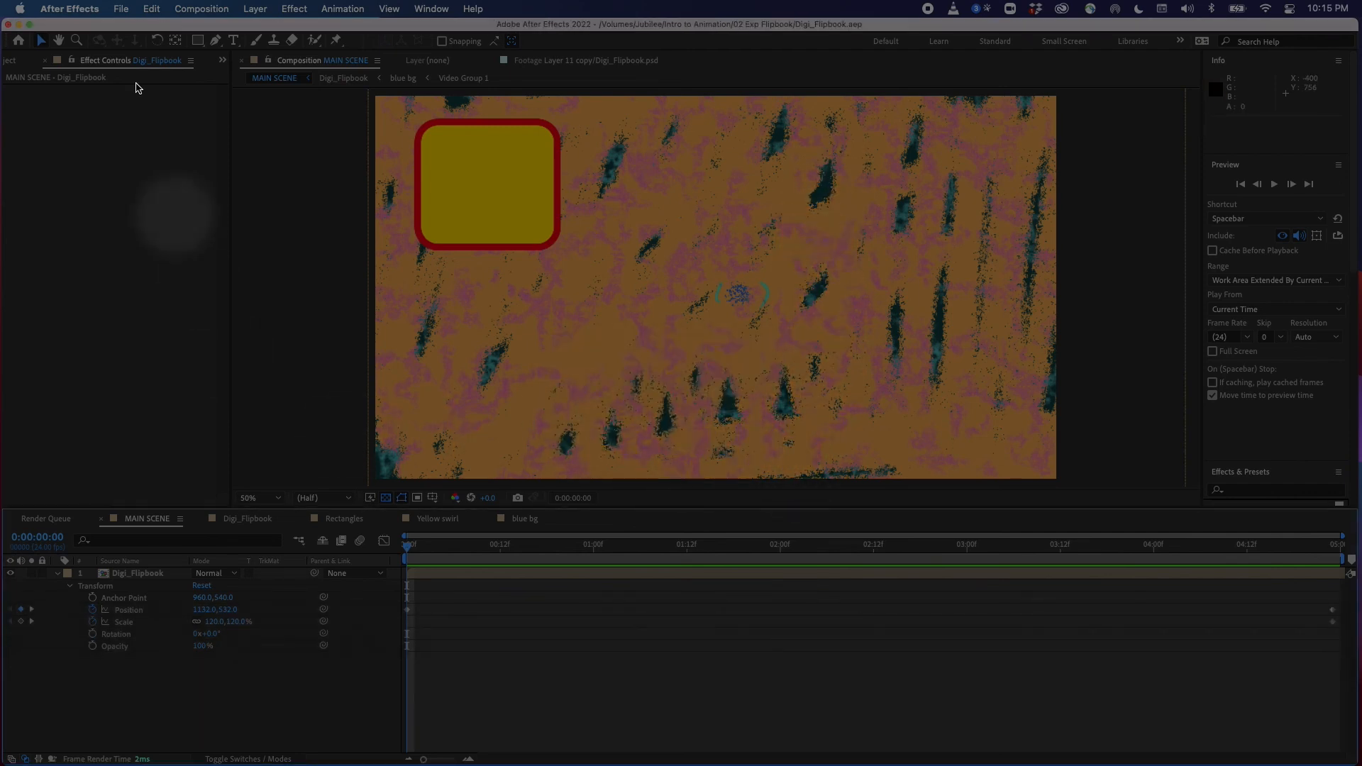
Add MAIN SCENE to the render queue and keep its render time span at Work Area Only
{"action": "left_click", "coordinate": [201, 9]}
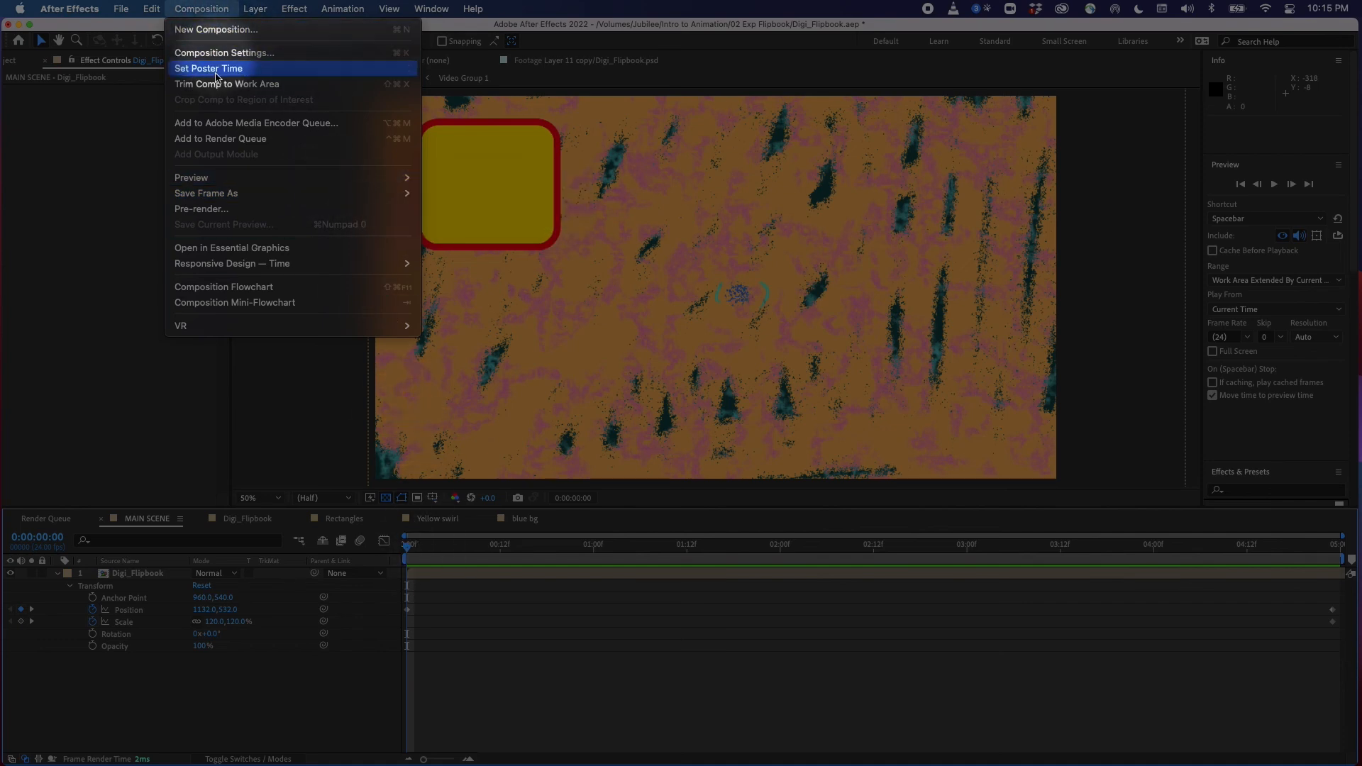
{"action": "left_click", "coordinate": [255, 139]}
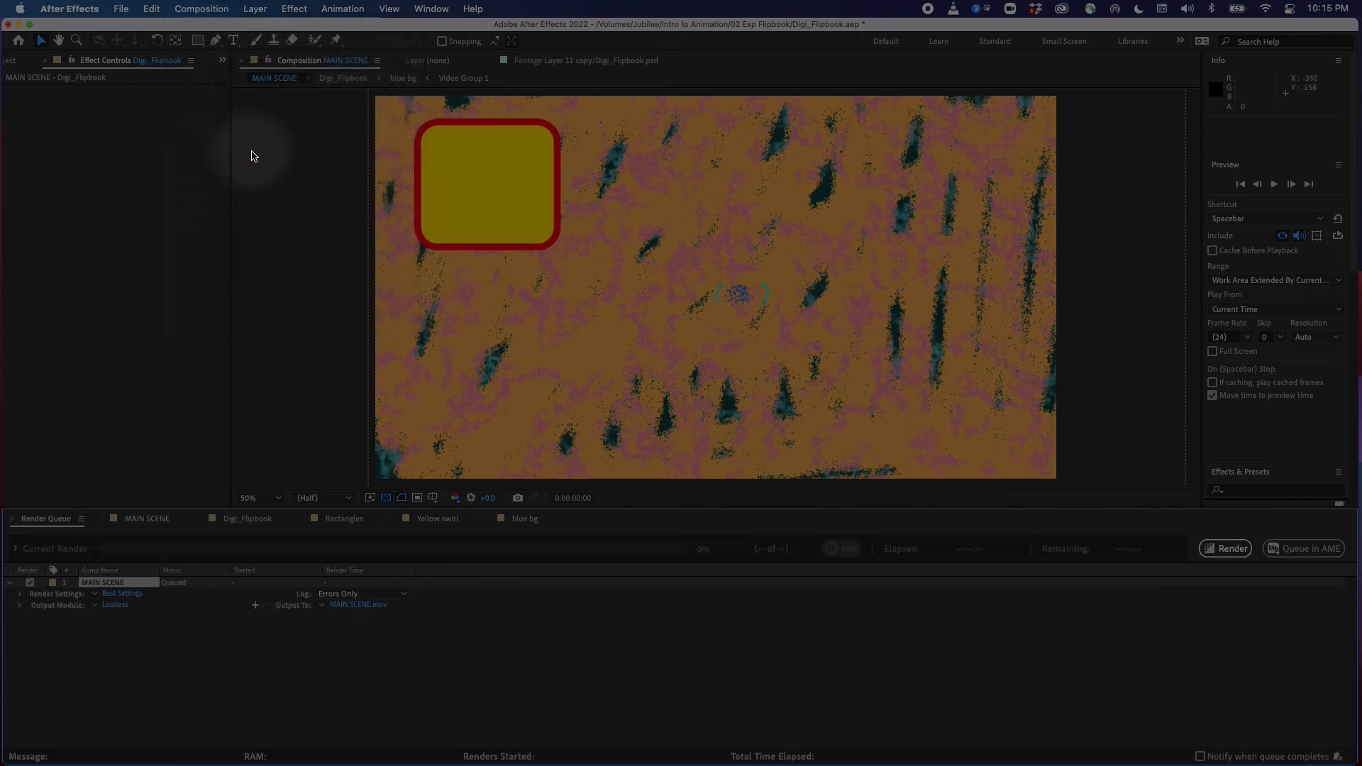
{"action": "left_click", "coordinate": [128, 601]}
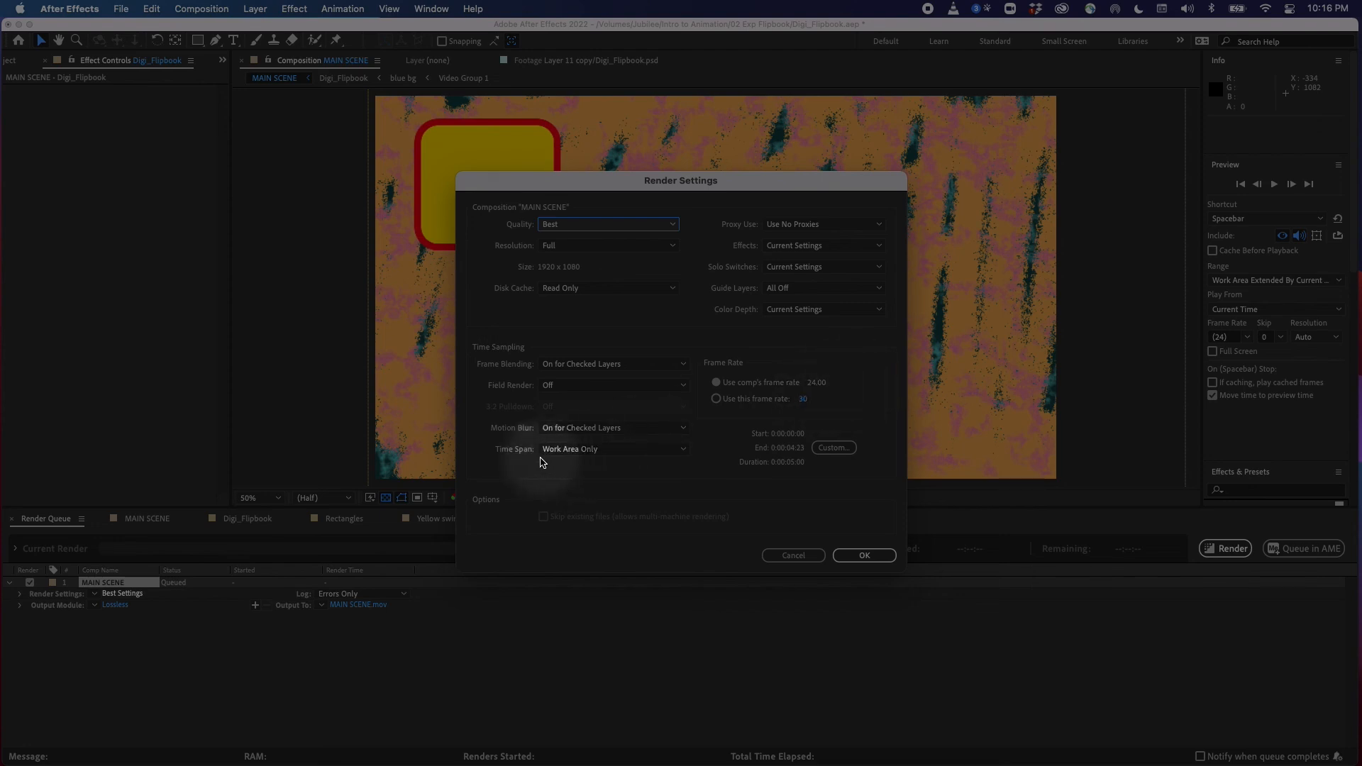
{"action": "left_click", "coordinate": [610, 450]}
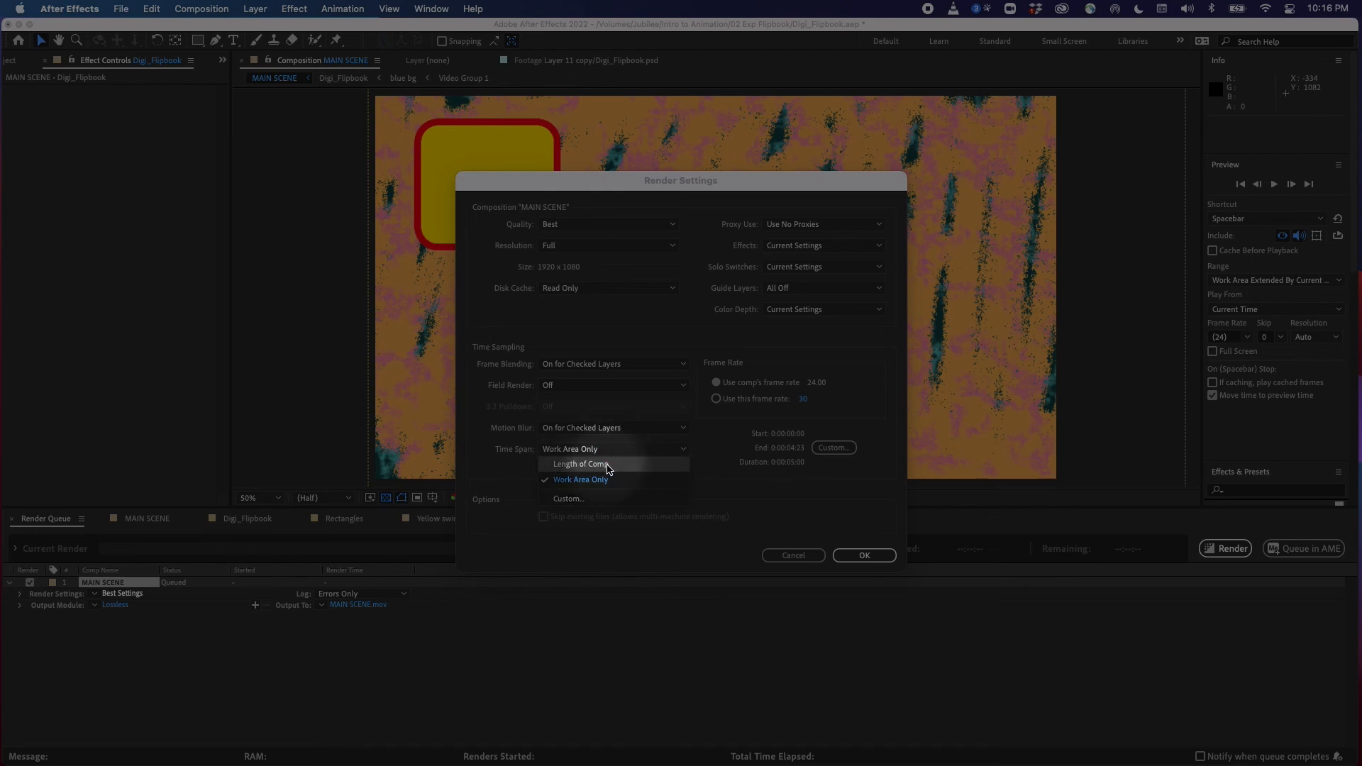
{"action": "left_click", "coordinate": [521, 480]}
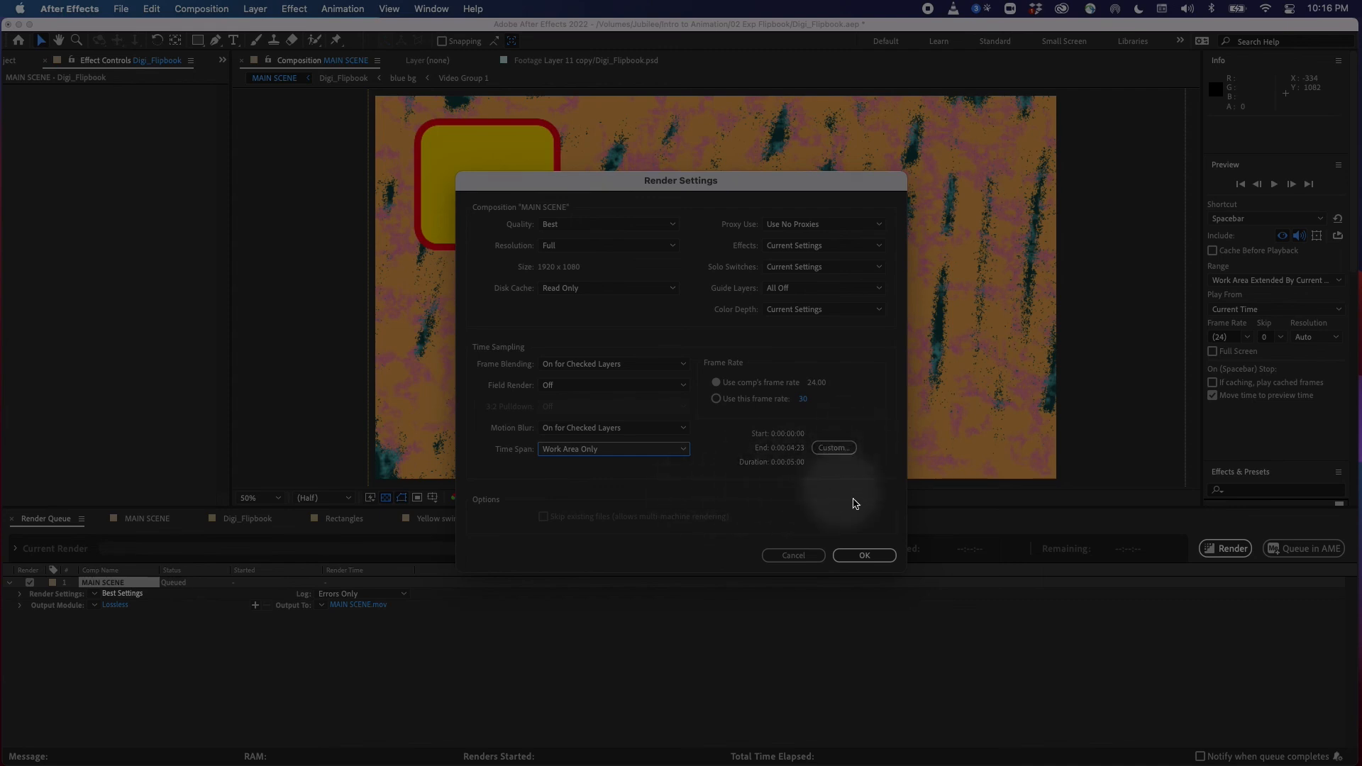
{"action": "left_click", "coordinate": [864, 556]}
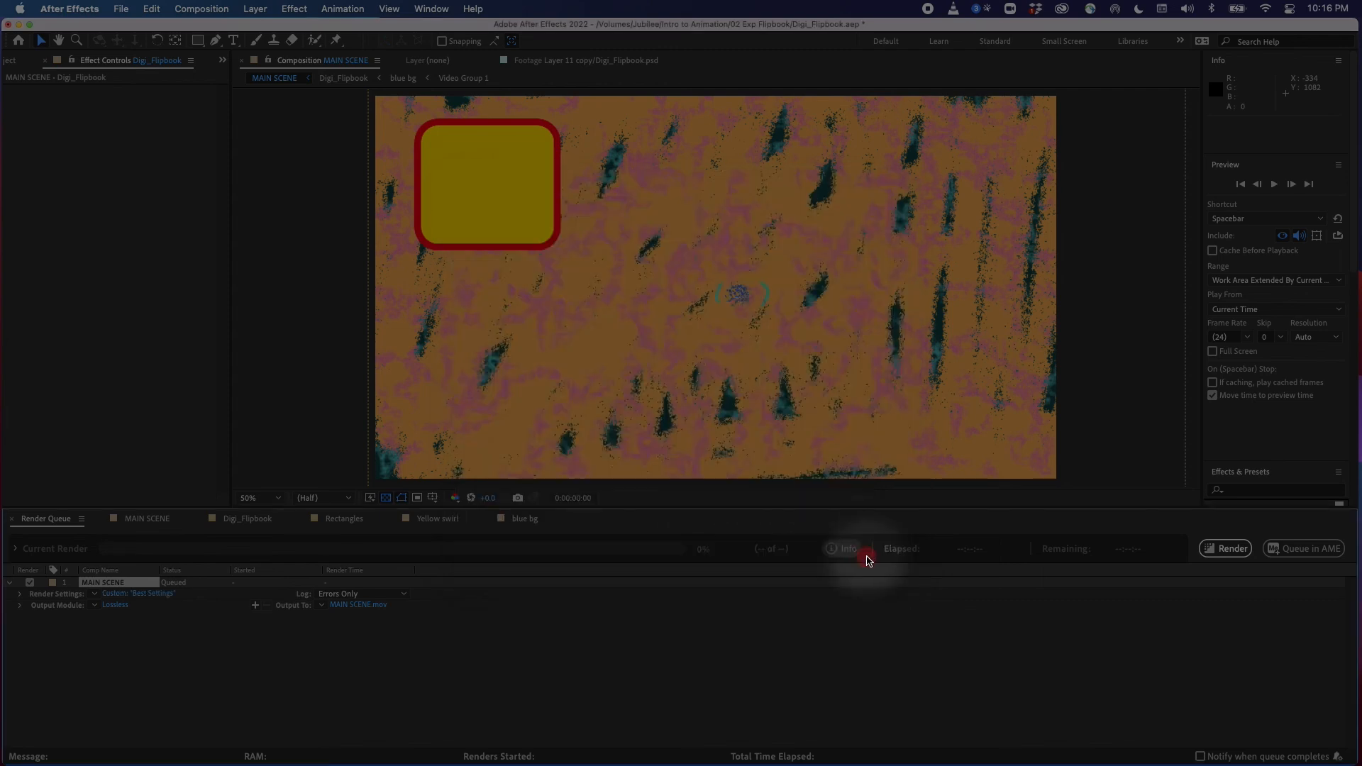
Set the output module to QuickTime with the Apple ProRes 422 HQ video codec
{"action": "left_click", "coordinate": [117, 609]}
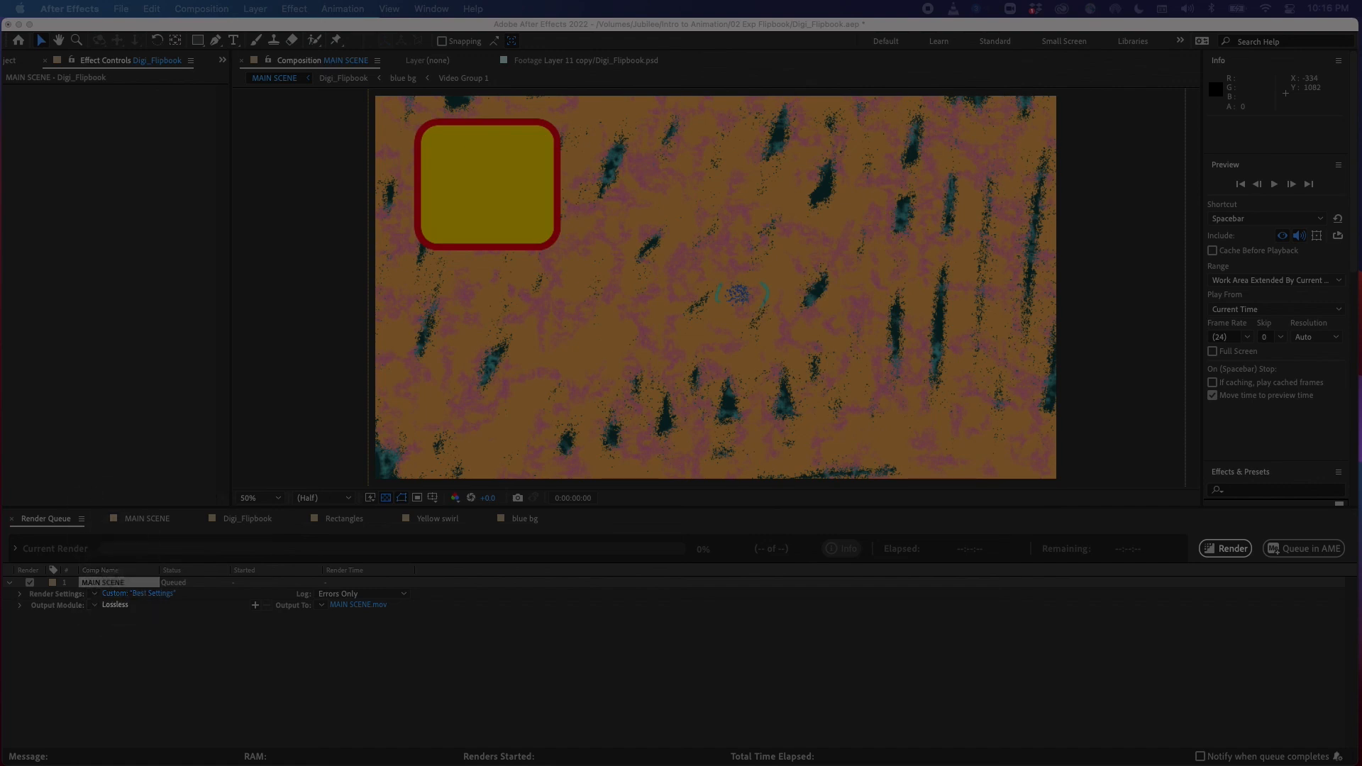
{"action": "left_click_drag", "start_coordinate": [1039, 255], "coordinate": [607, 162]}
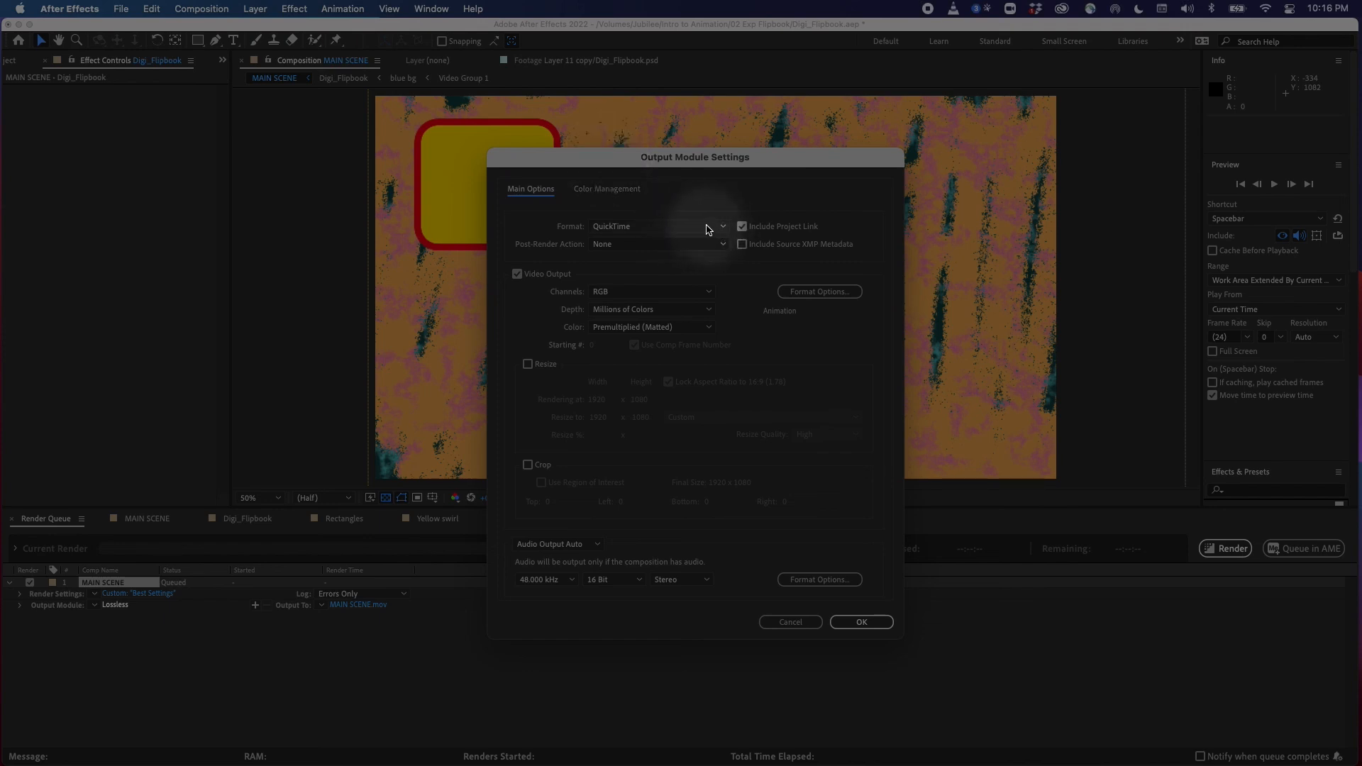
{"action": "left_click", "coordinate": [819, 293]}
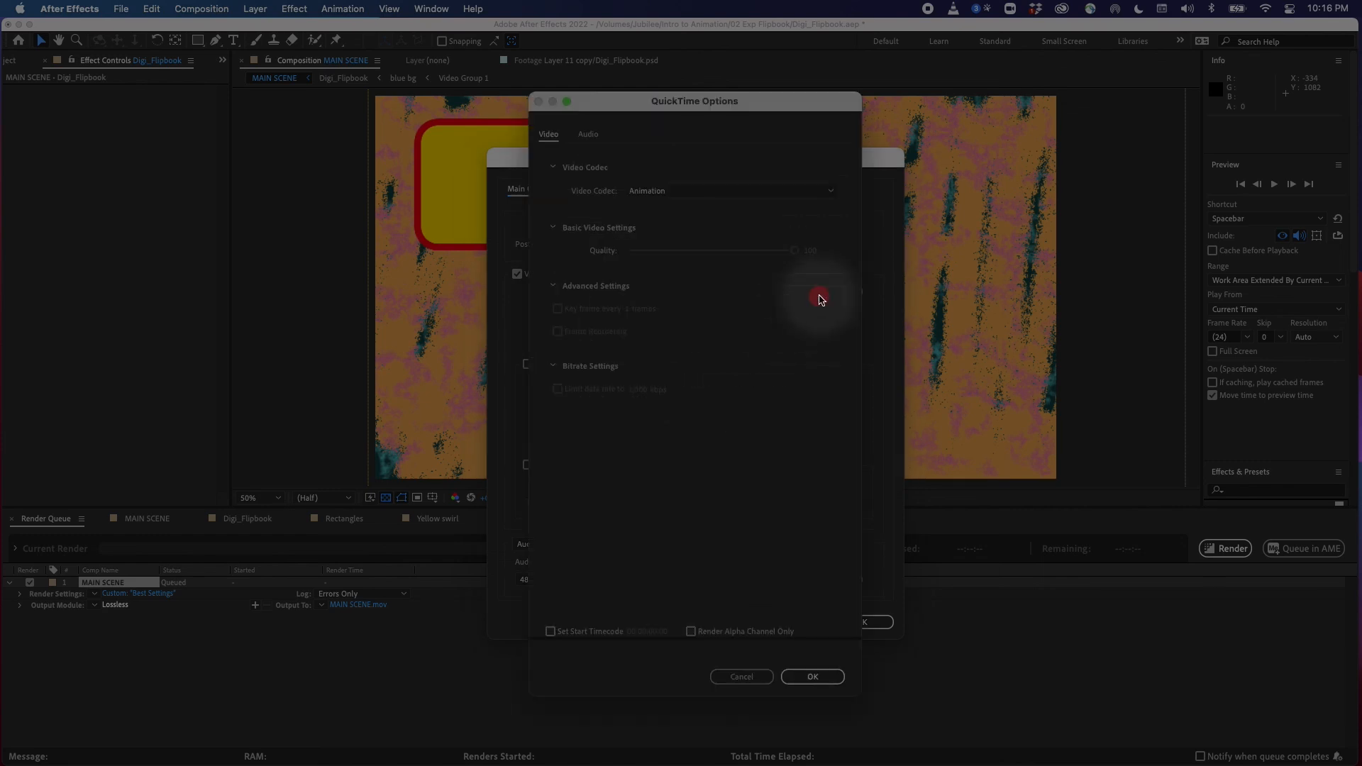
{"action": "left_click", "coordinate": [739, 192]}
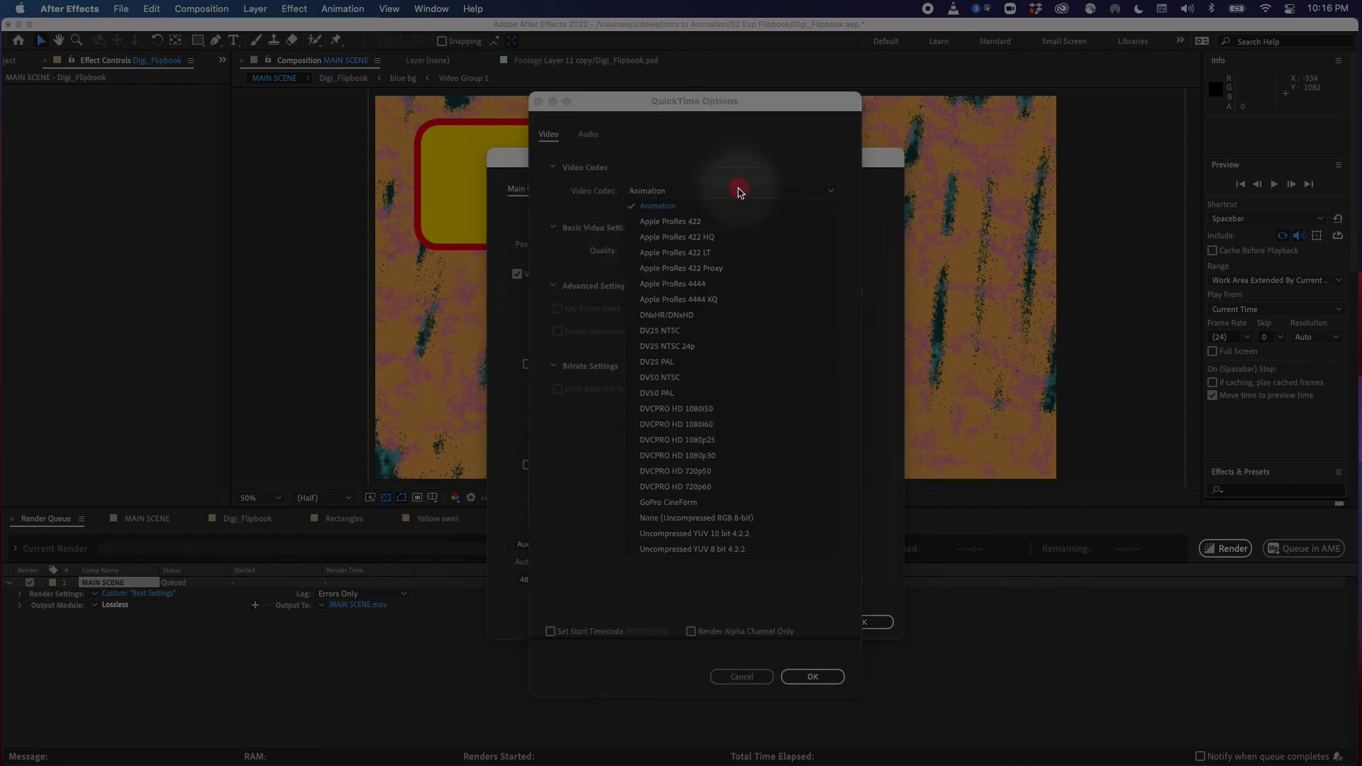
{"action": "left_click", "coordinate": [723, 239]}
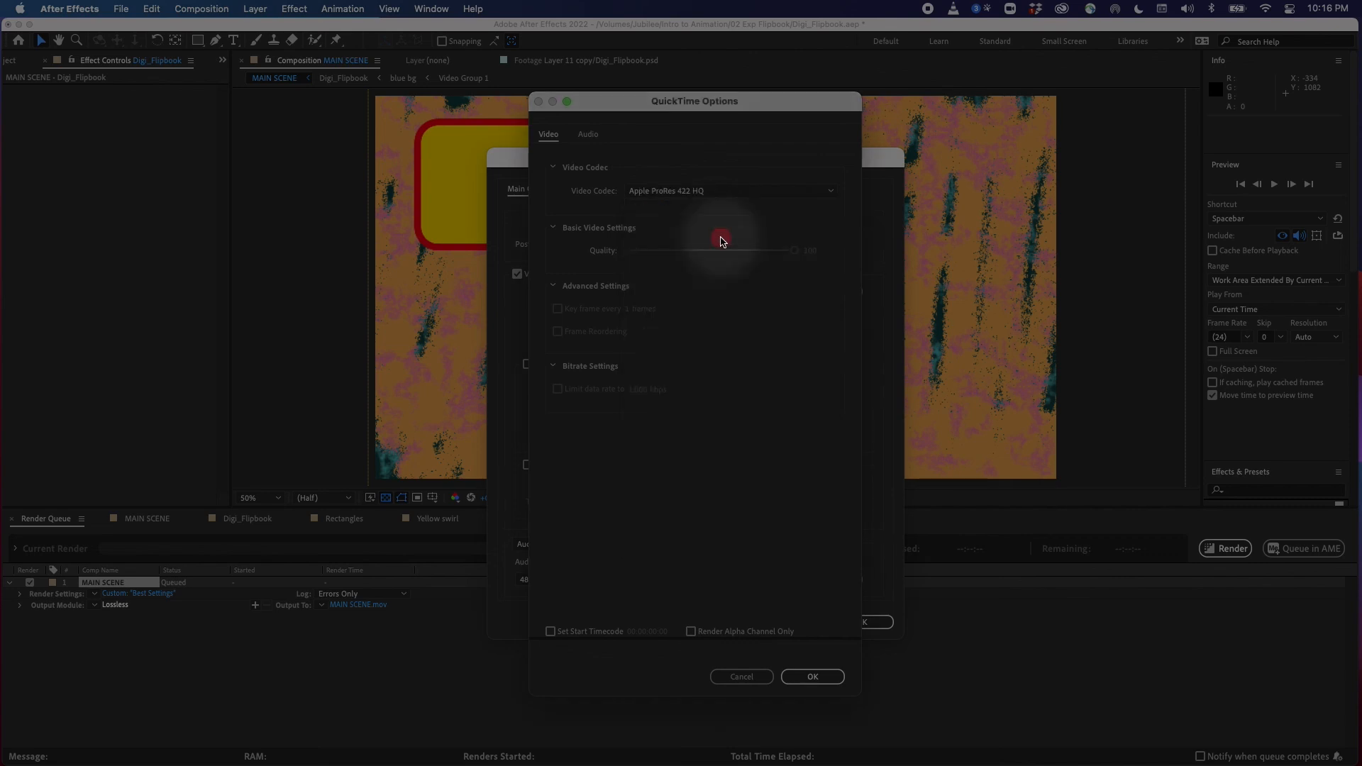
{"action": "left_click", "coordinate": [813, 677]}
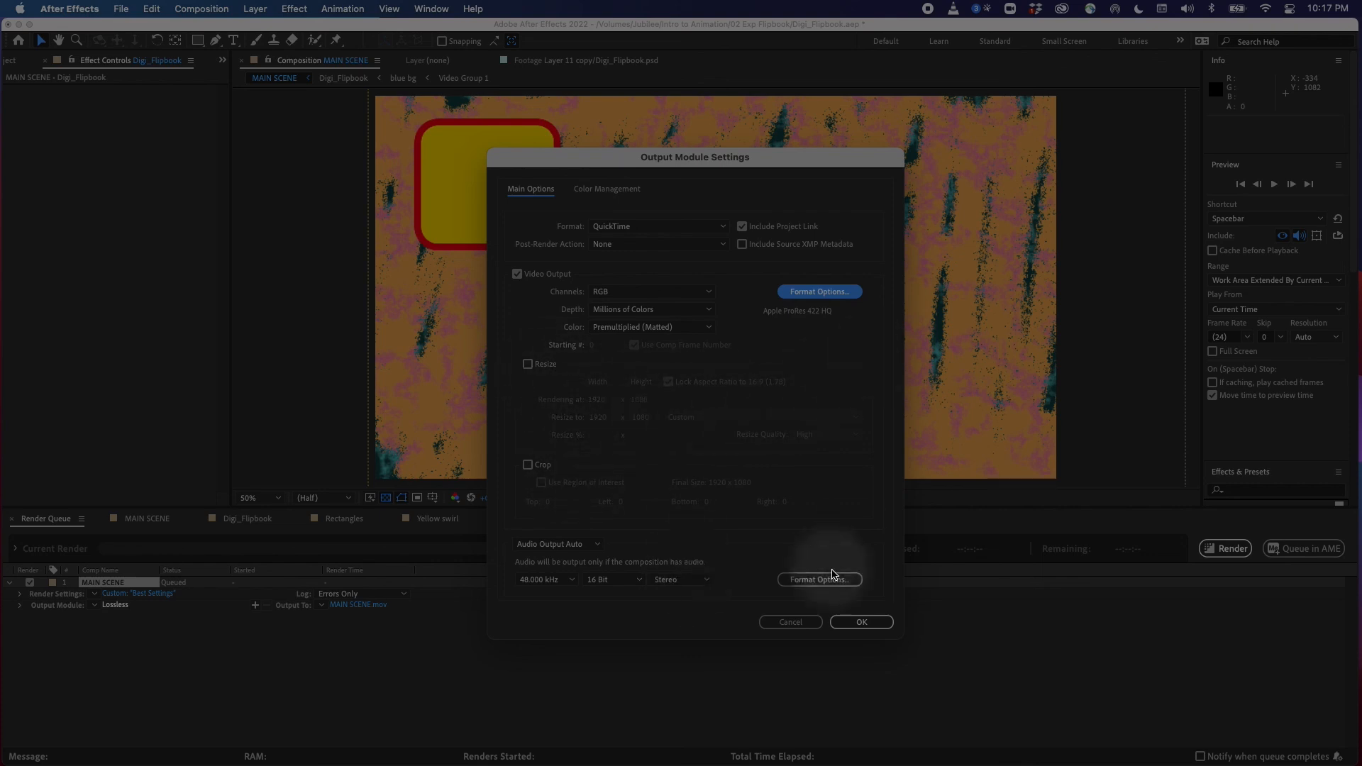
{"action": "left_click", "coordinate": [861, 622]}
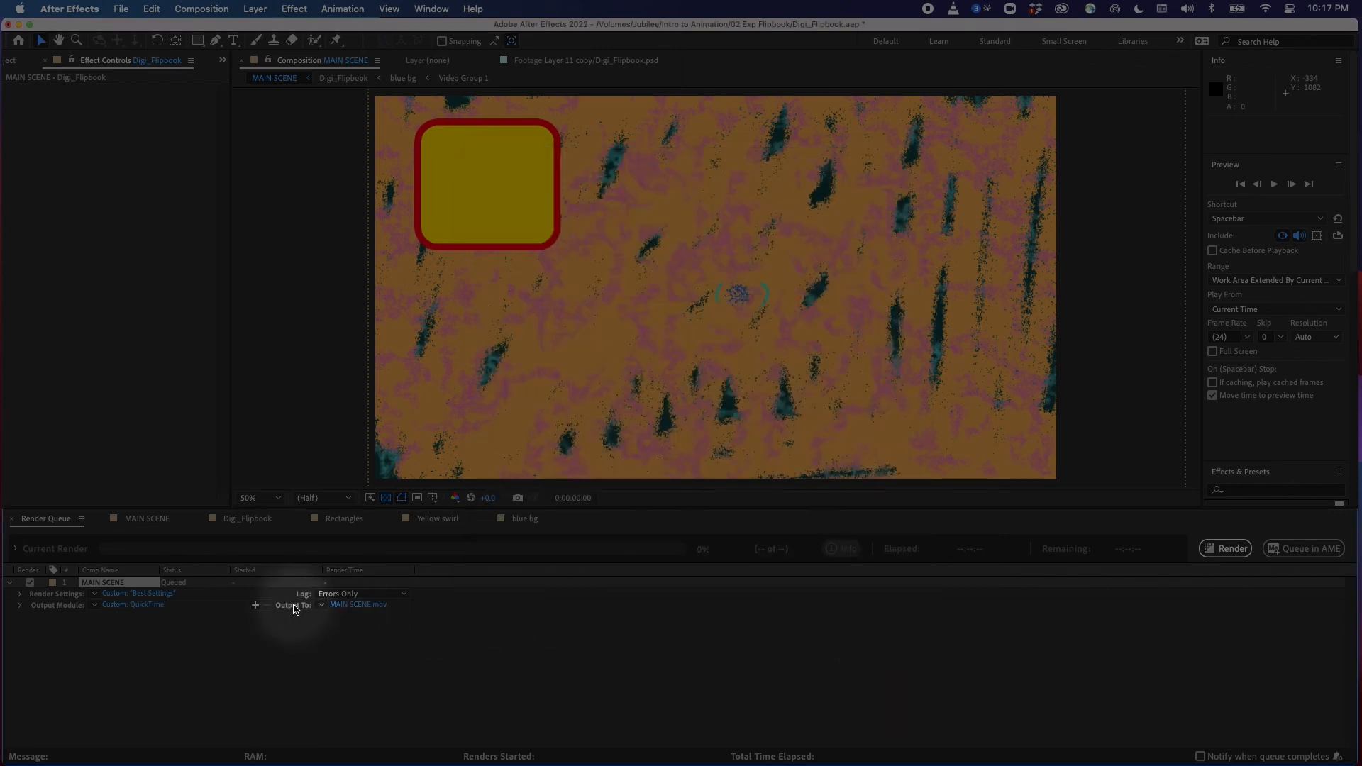
Choose the 02 Exp Flipbook folder inside Intro to Animation as the output location, reusing the existing v1 movie's file name
{"action": "left_click", "coordinate": [349, 608]}
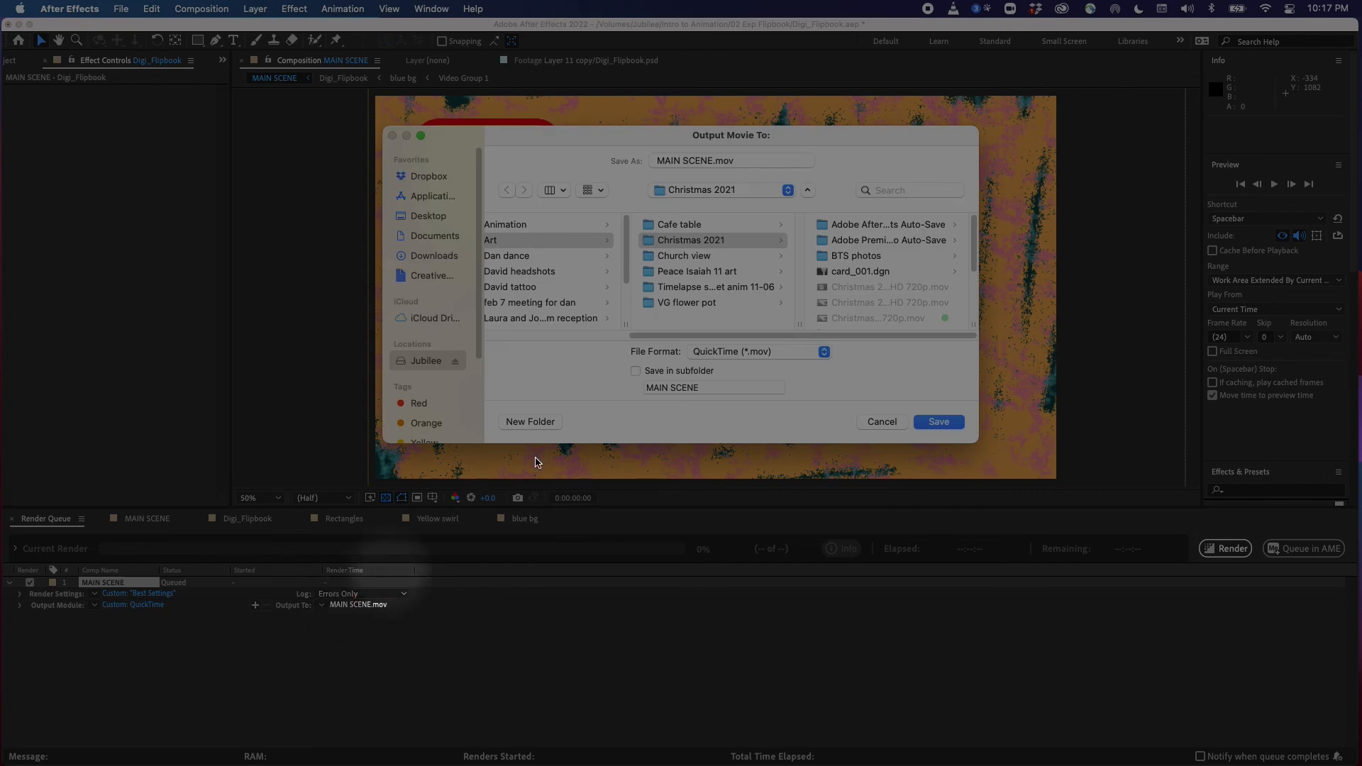
{"action": "left_click_drag", "start_coordinate": [823, 136], "coordinate": [706, 161]}
{"action": "left_click_drag", "start_coordinate": [858, 465], "coordinate": [954, 578]}
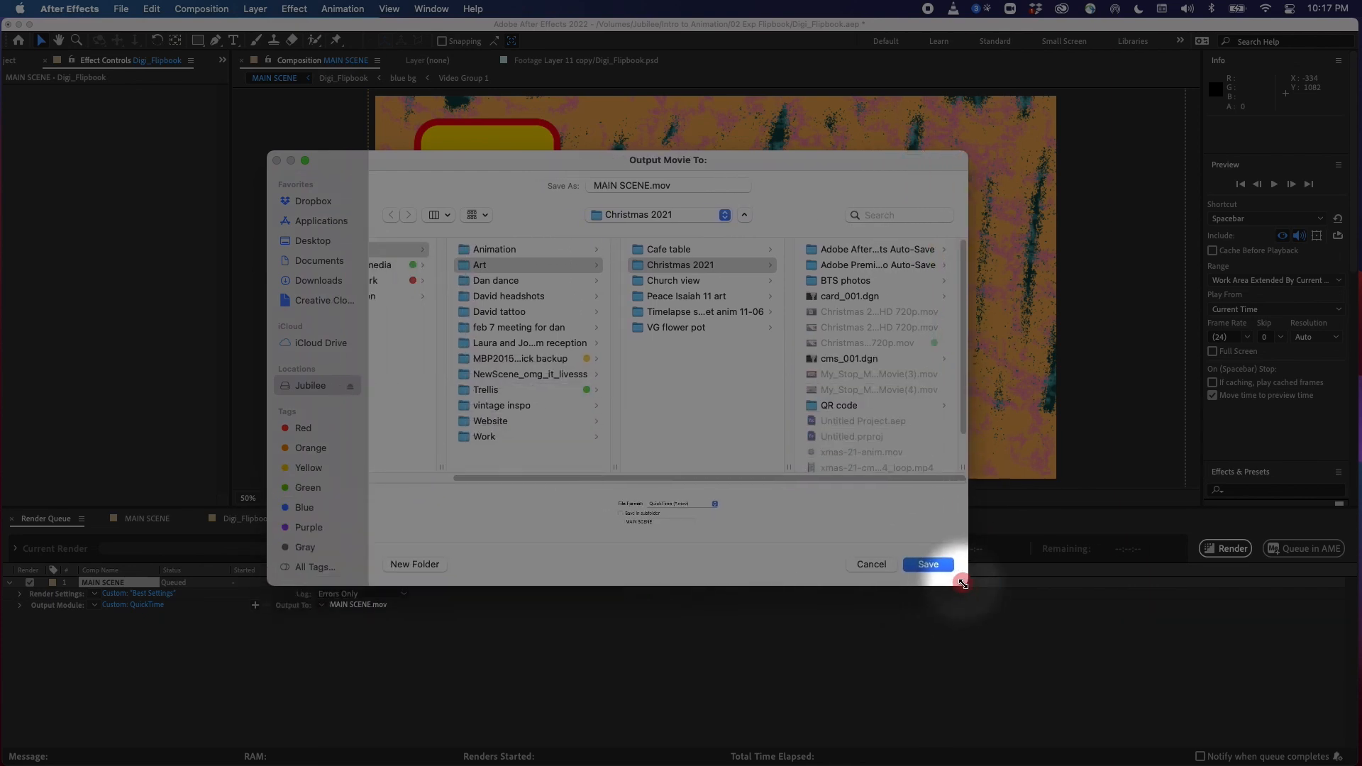
{"action": "left_click", "coordinate": [315, 385]}
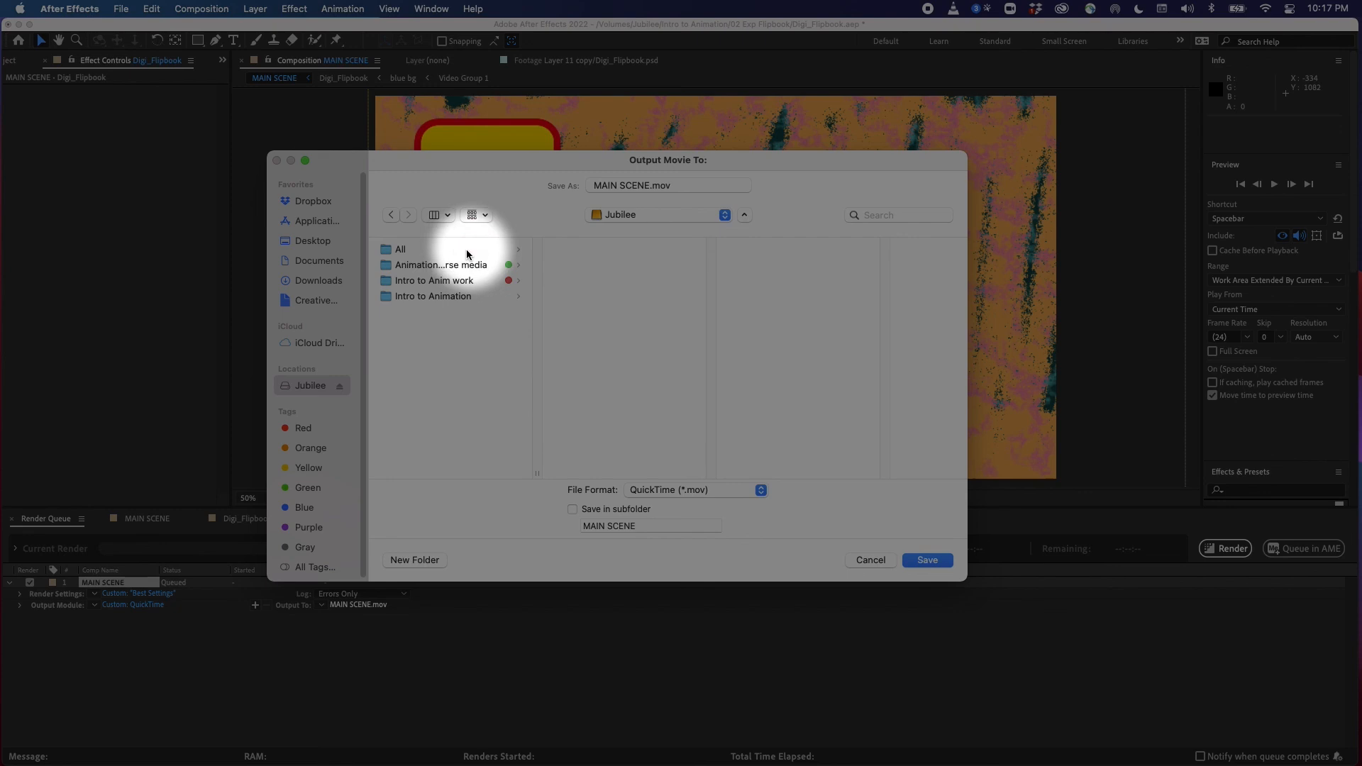
{"action": "left_click", "coordinate": [468, 296]}
{"action": "left_click", "coordinate": [632, 265]}
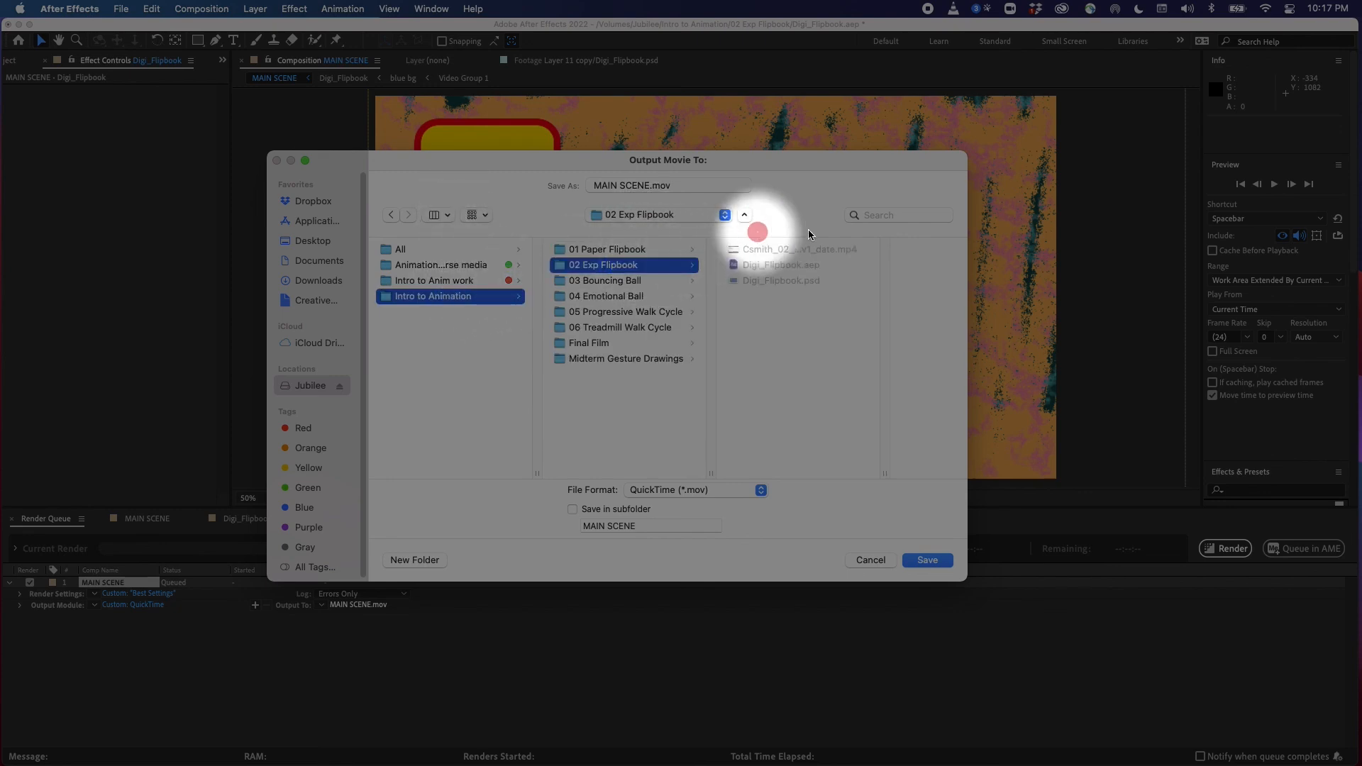
{"action": "left_click", "coordinate": [767, 249]}
Change the version in the output file name from v1 to v2 and save the output path
{"action": "left_click", "coordinate": [687, 186]}
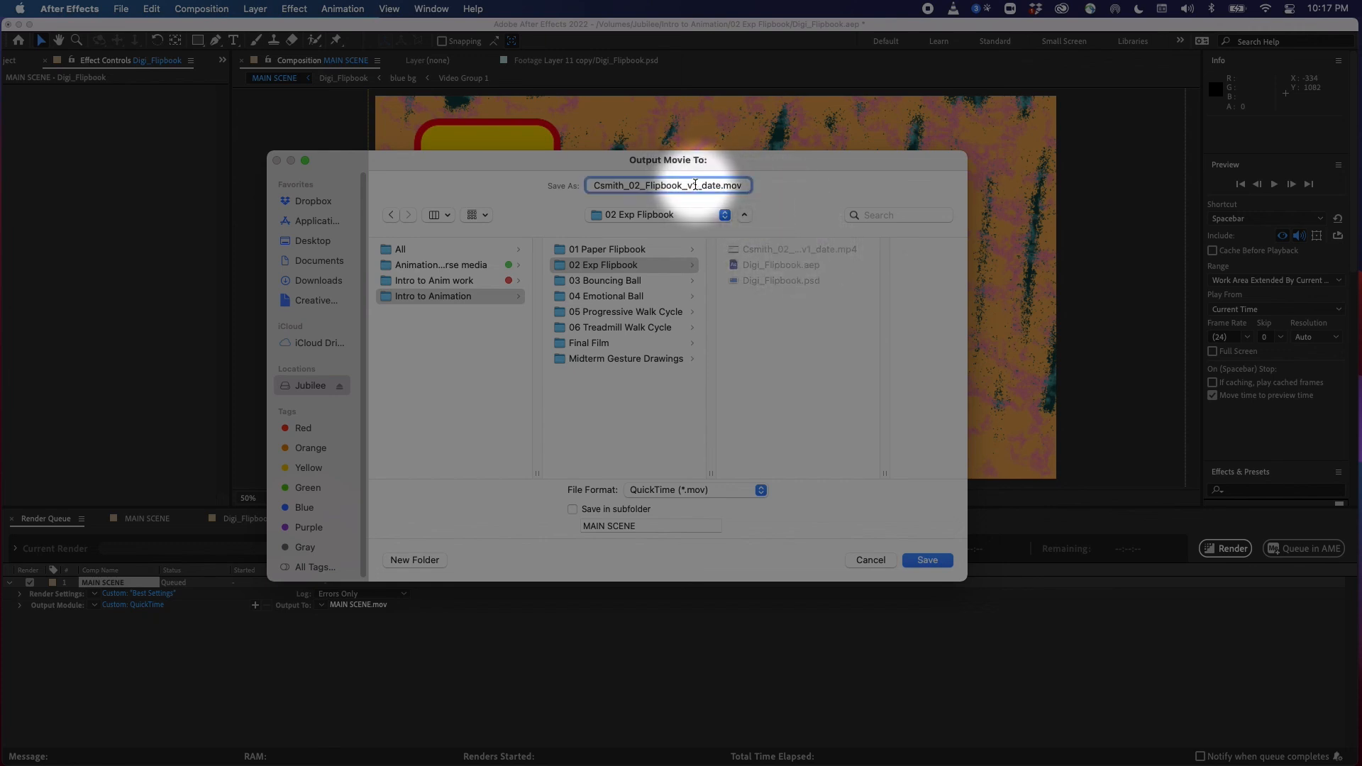
{"action": "left_click_drag", "start_coordinate": [695, 186], "coordinate": [692, 186]}
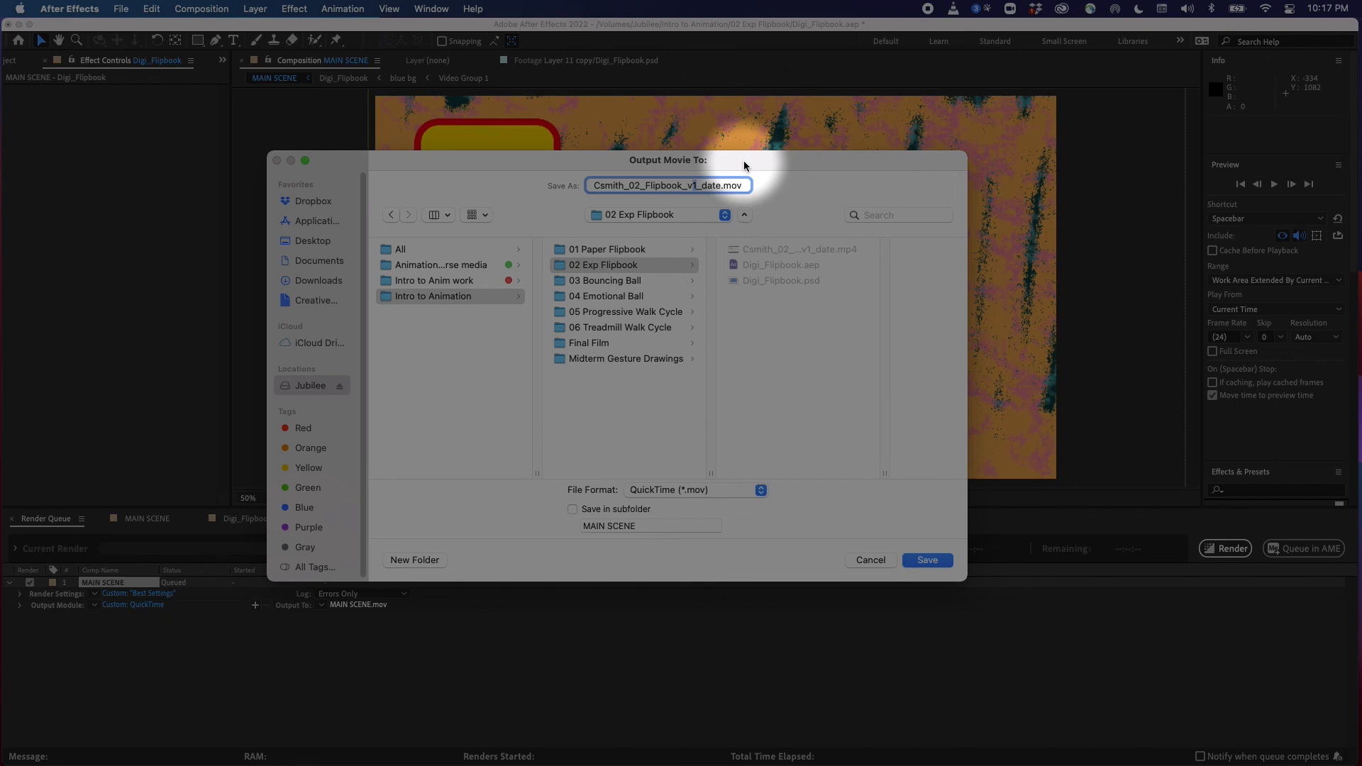
{"action": "type", "text": "2"}
{"action": "double_click", "coordinate": [734, 185]}
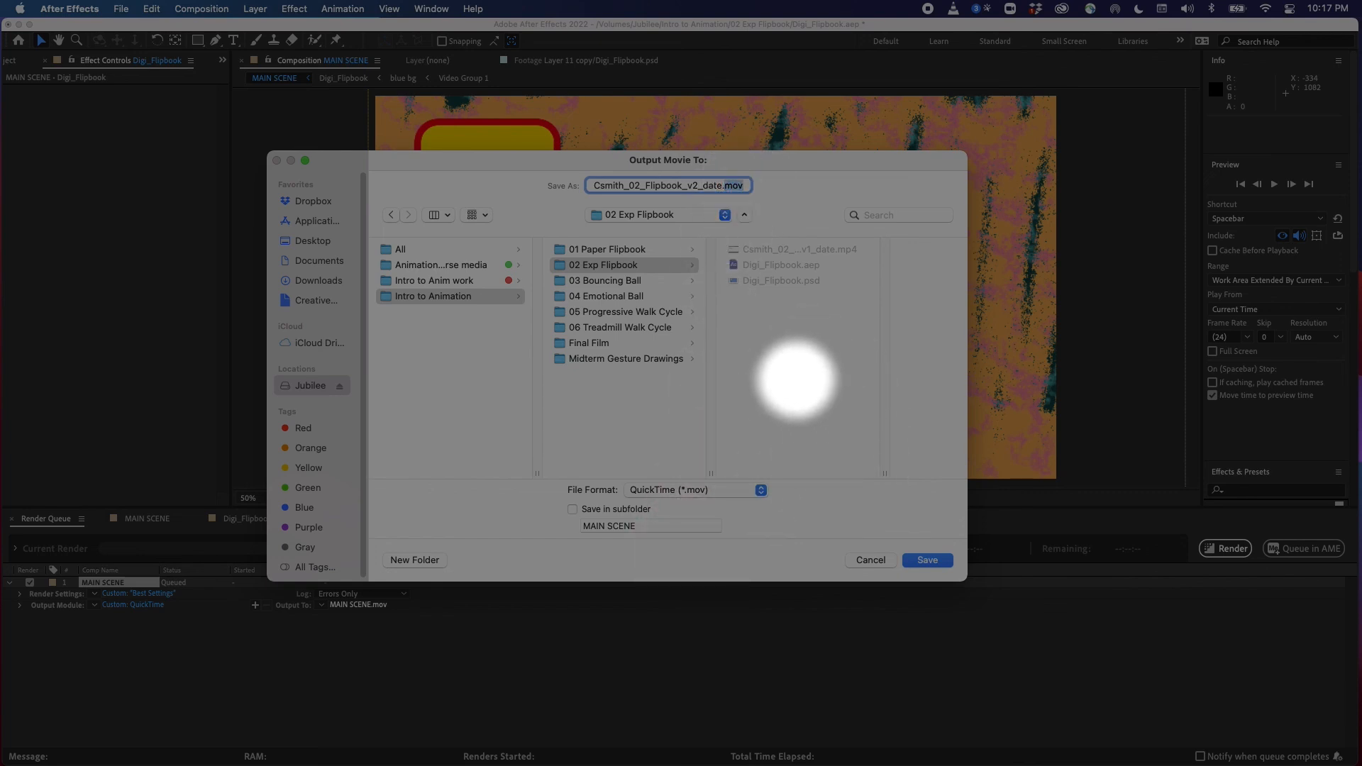
{"action": "left_click", "coordinate": [844, 357]}
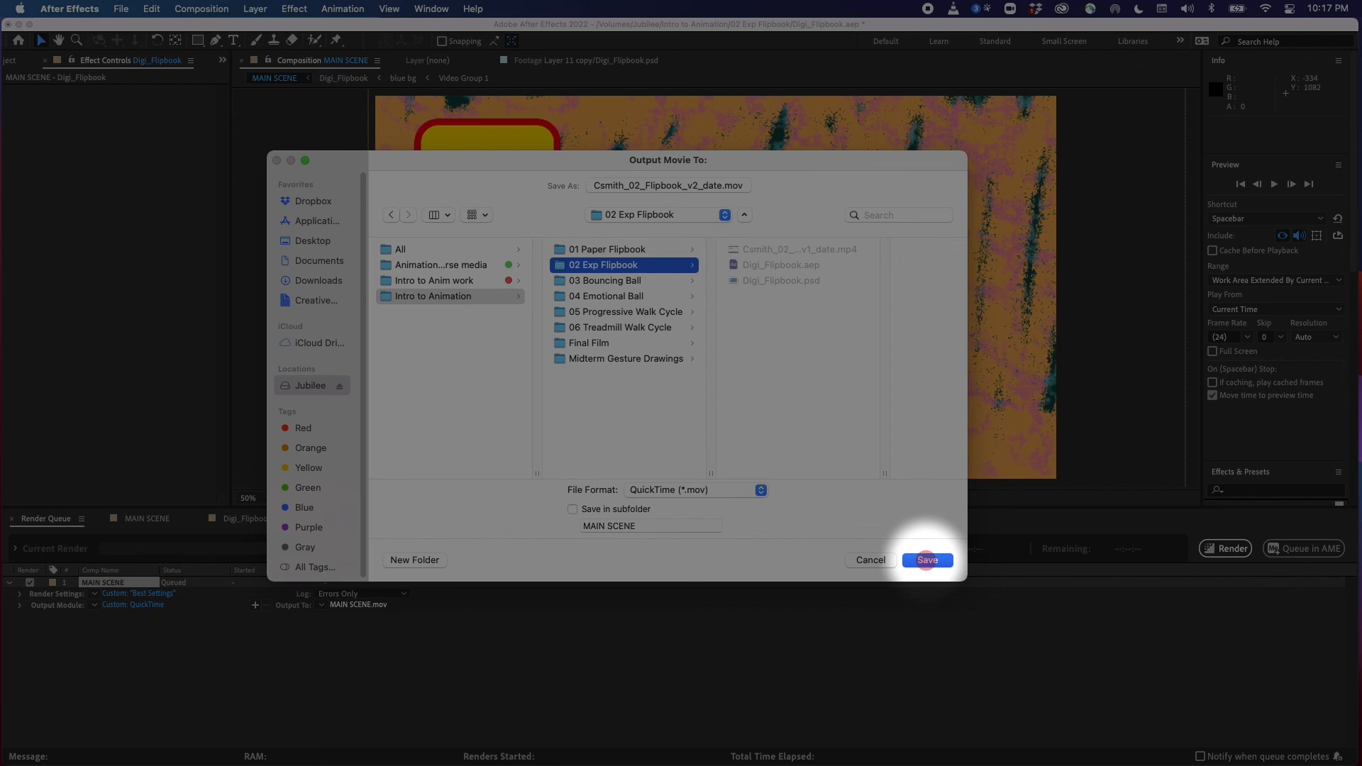
{"action": "left_click", "coordinate": [926, 559]}
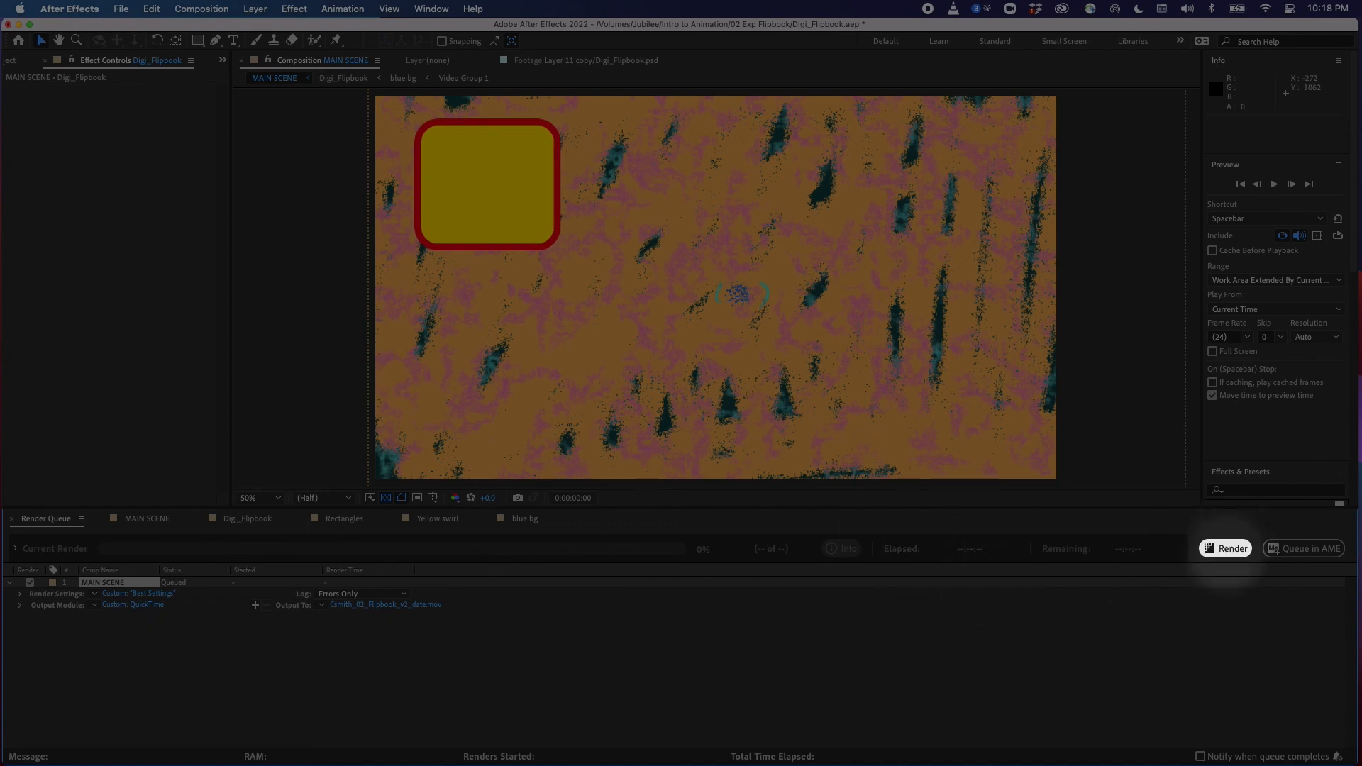
Render the queued MAIN SCENE movie and quit After Effects
{"action": "left_click", "coordinate": [1225, 549]}
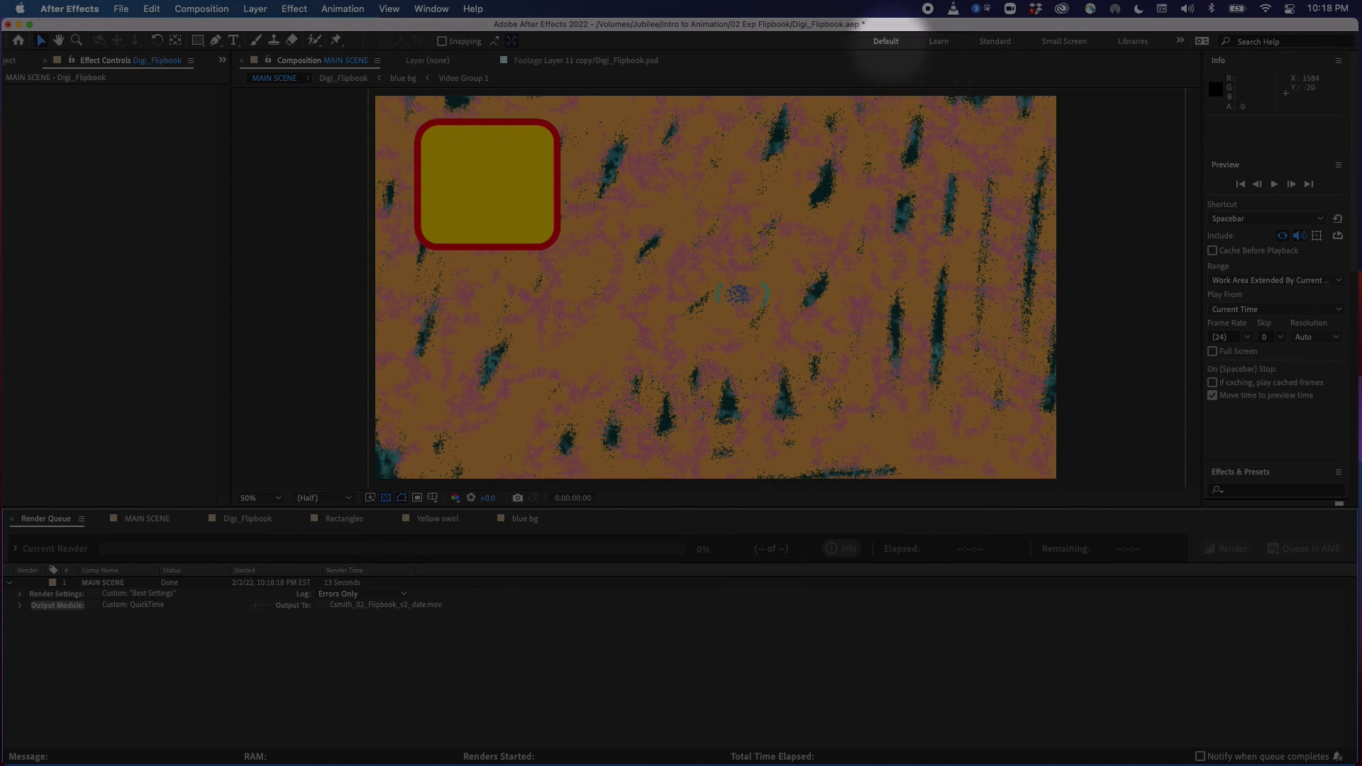
{"action": "key", "text": "super+q"}
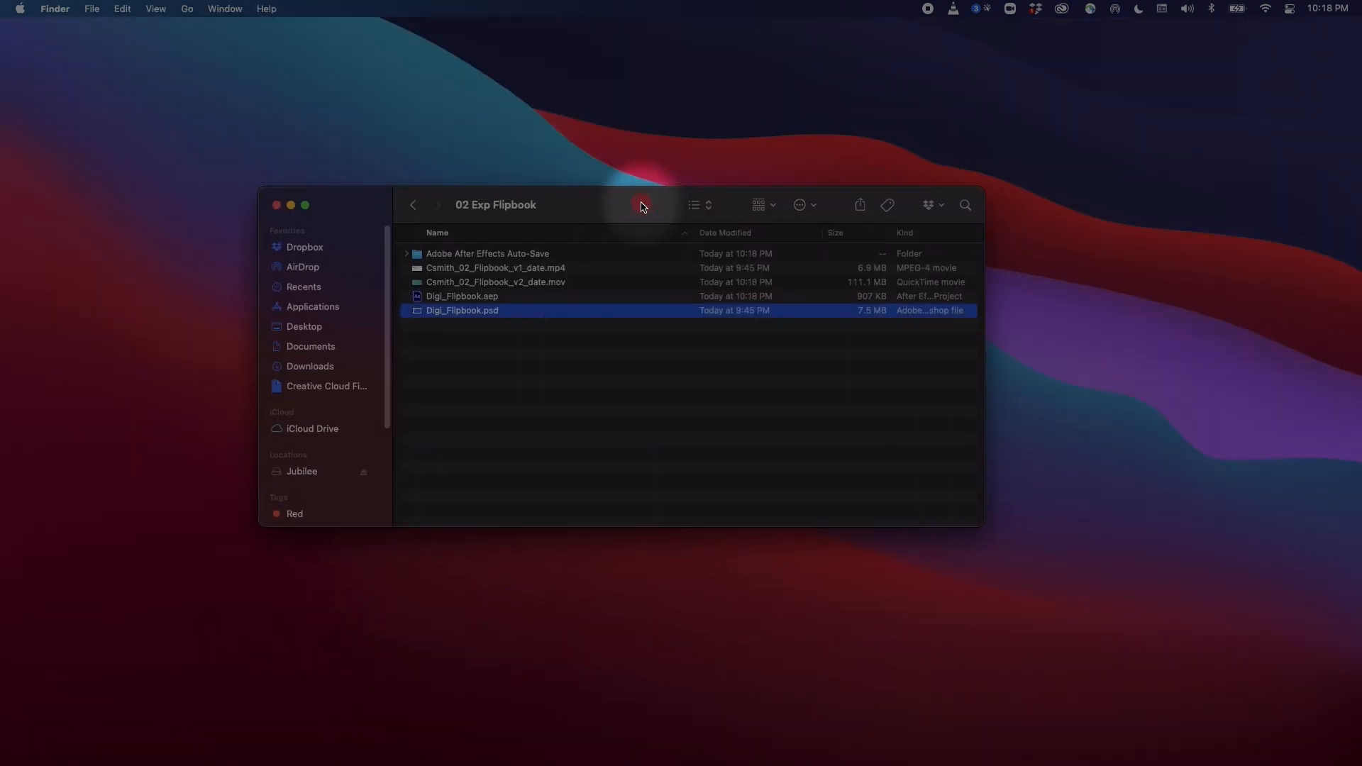
In Finder, select the rendered v2 QuickTime movie and preview it
{"action": "left_click", "coordinate": [549, 282]}
{"action": "key", "text": "space"}
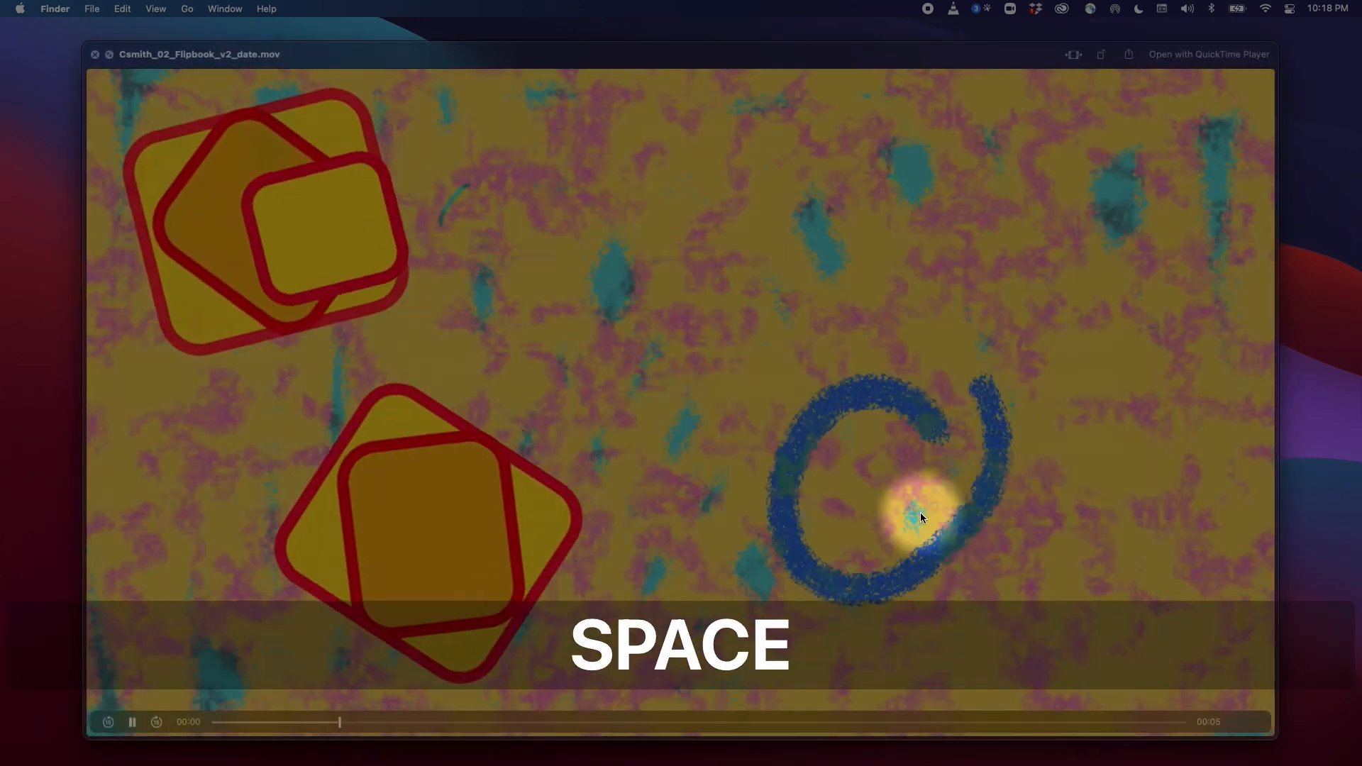